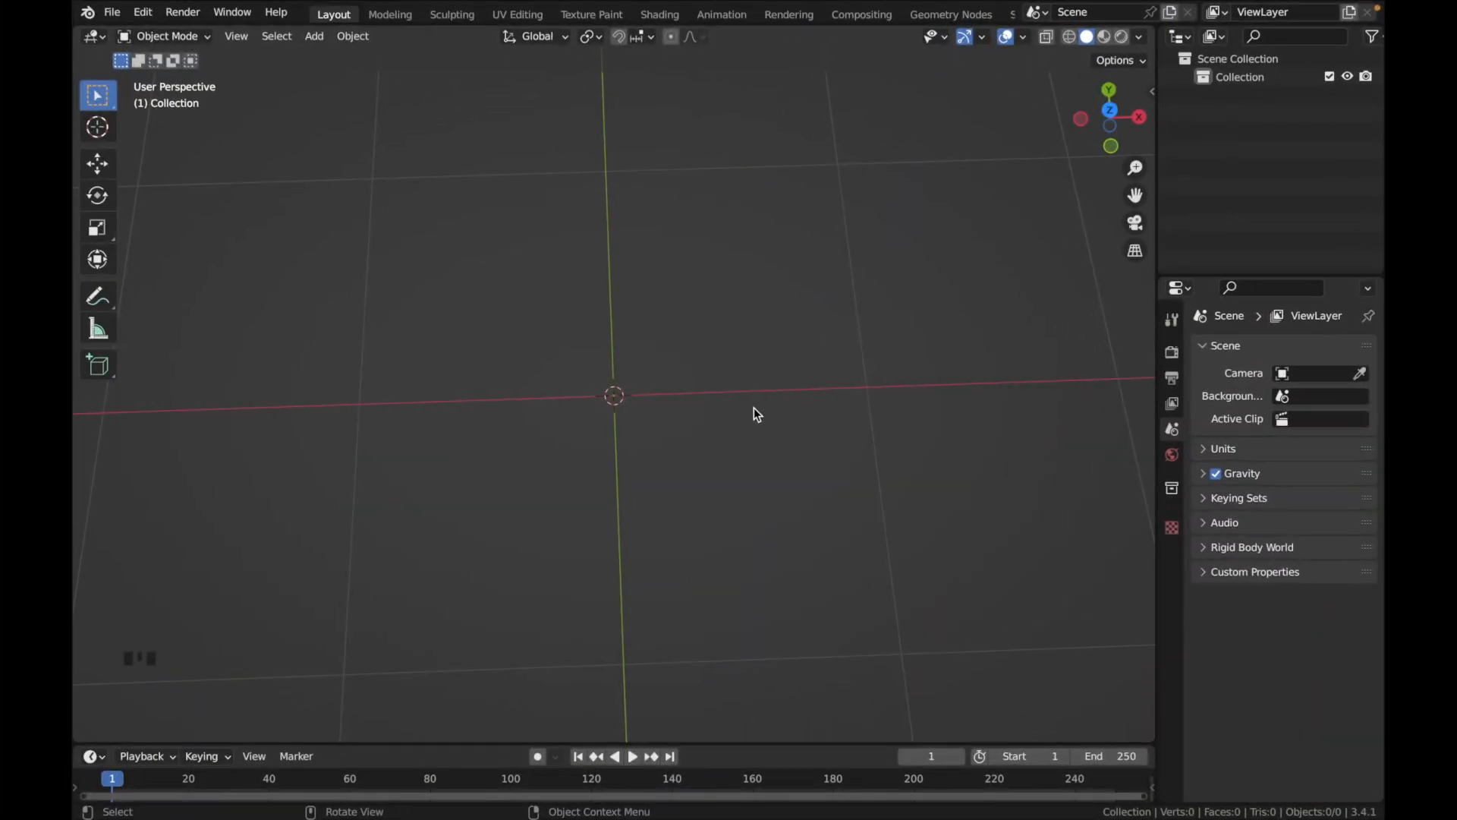
Add a mesh circle with 40 vertices and a 1 m radius at the world origin
scroll(744, 412, "right", 2)
scroll(743, 416, "left", 3)
key("shift+a")
mouse_move(744, 414)
left_click(863, 448)
scroll(668, 449, "left", 3)
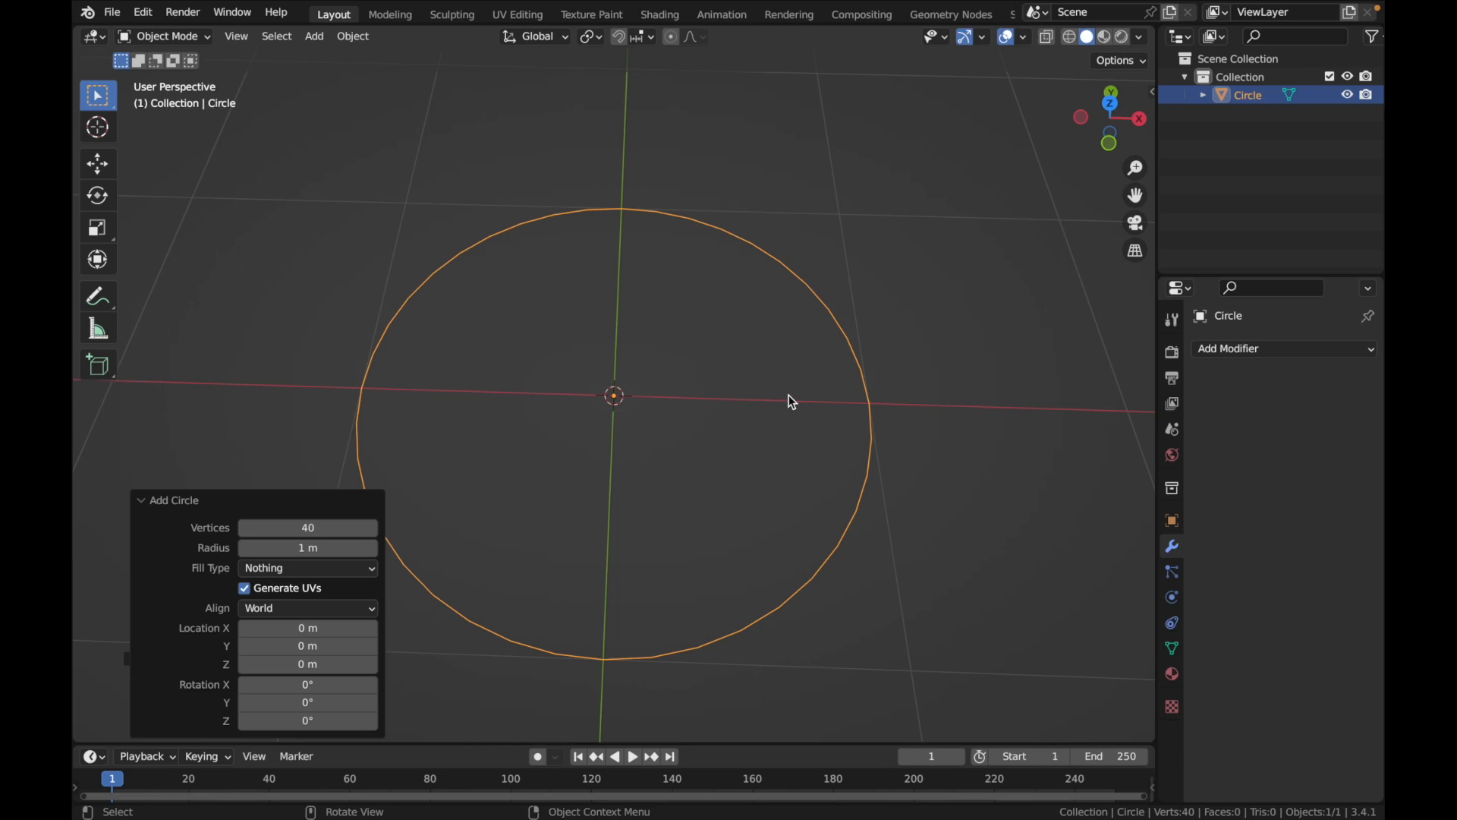
In top view, delete the circle's 23 vertices on the +X side and around the Y axis, keeping the arc on the -X side
left_click(1110, 102)
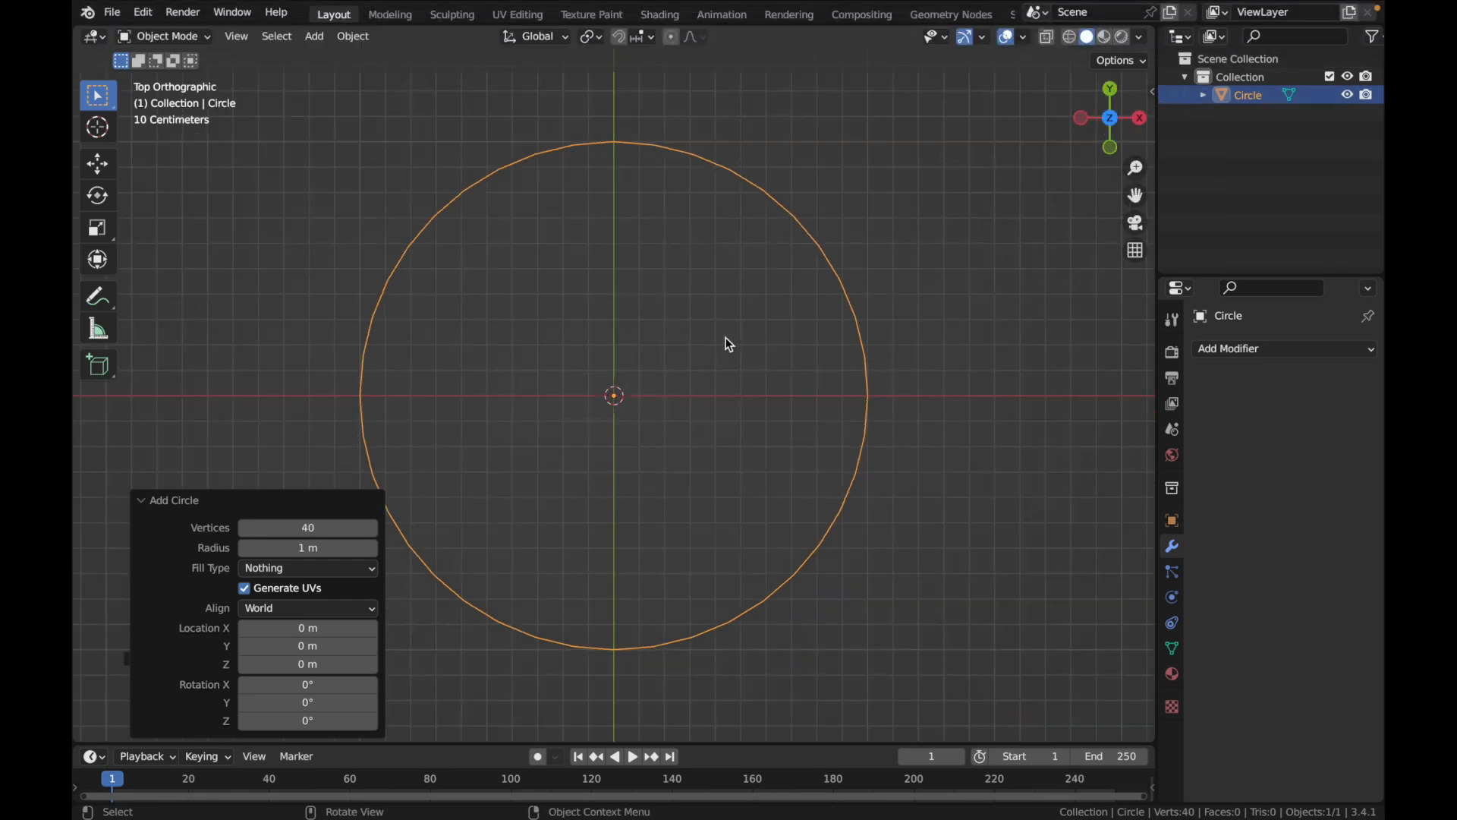
key("Tab")
left_click_drag(551, 95, 881, 675)
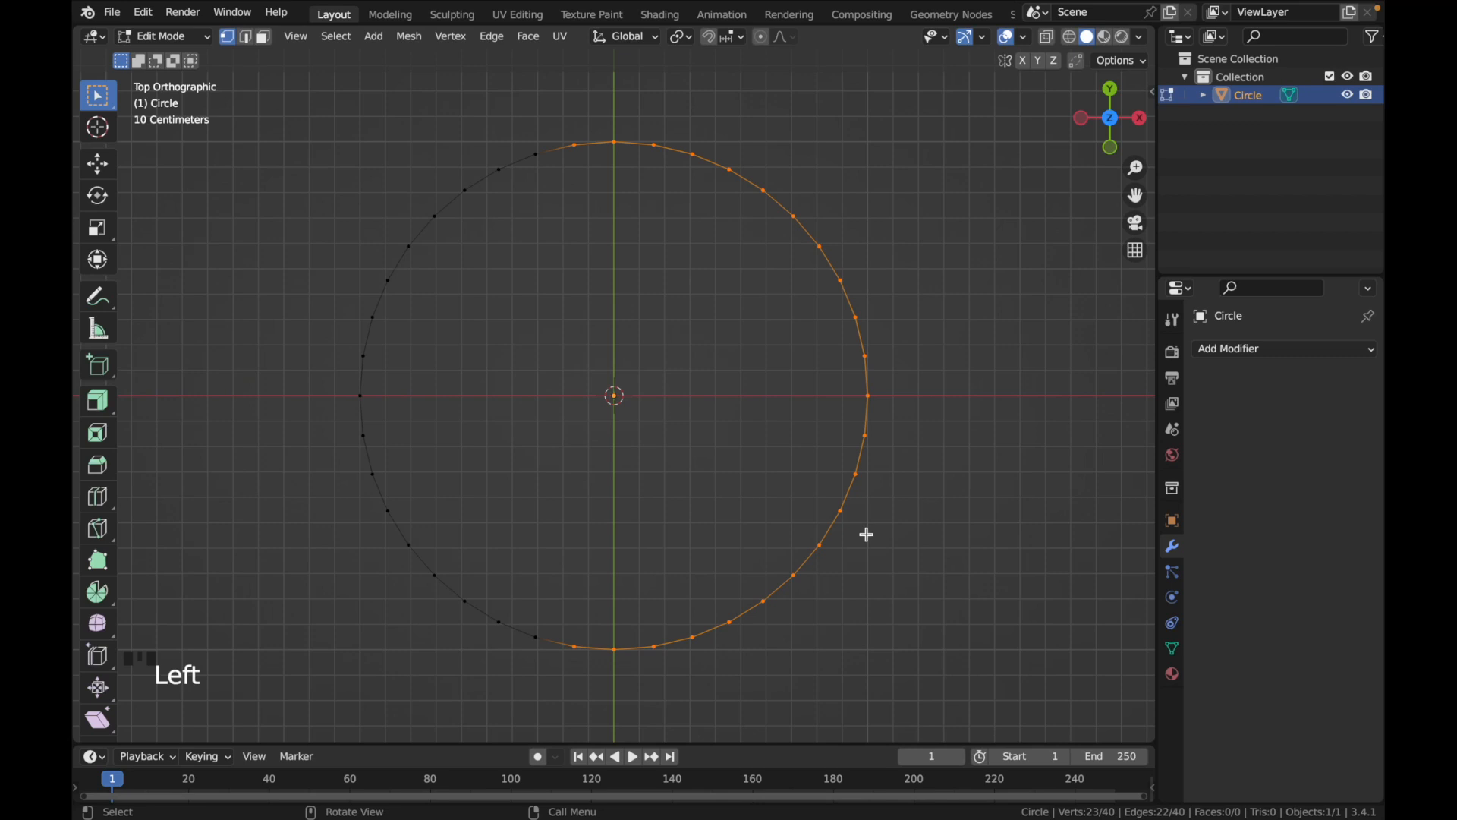
key("x")
left_click(870, 541)
Extrude the whole arc inward with an offset of -0.15 m to form a curved band
middle_click_drag(653, 511, 1045, 208)
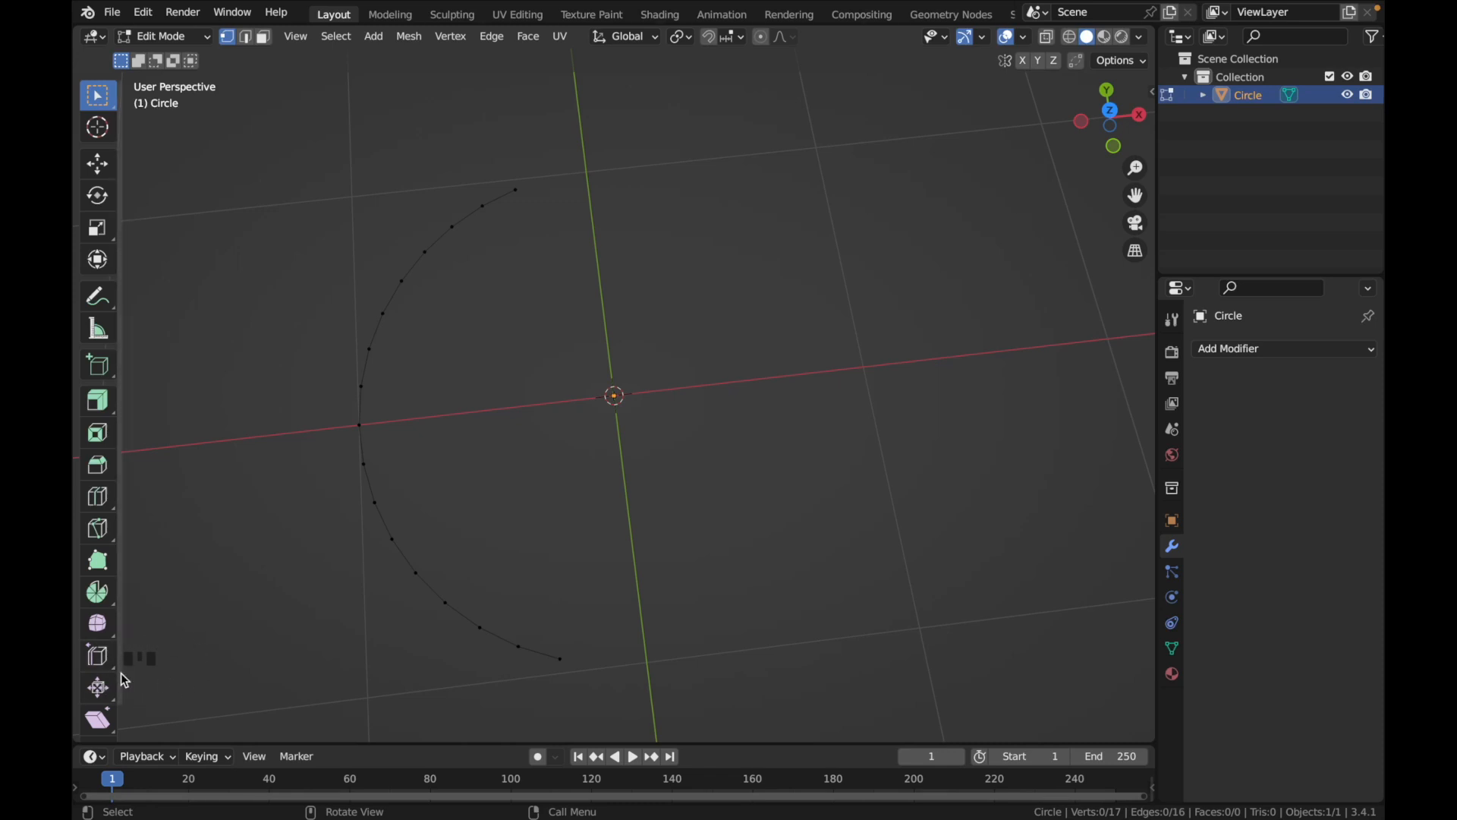
left_click(1110, 110)
key("a")
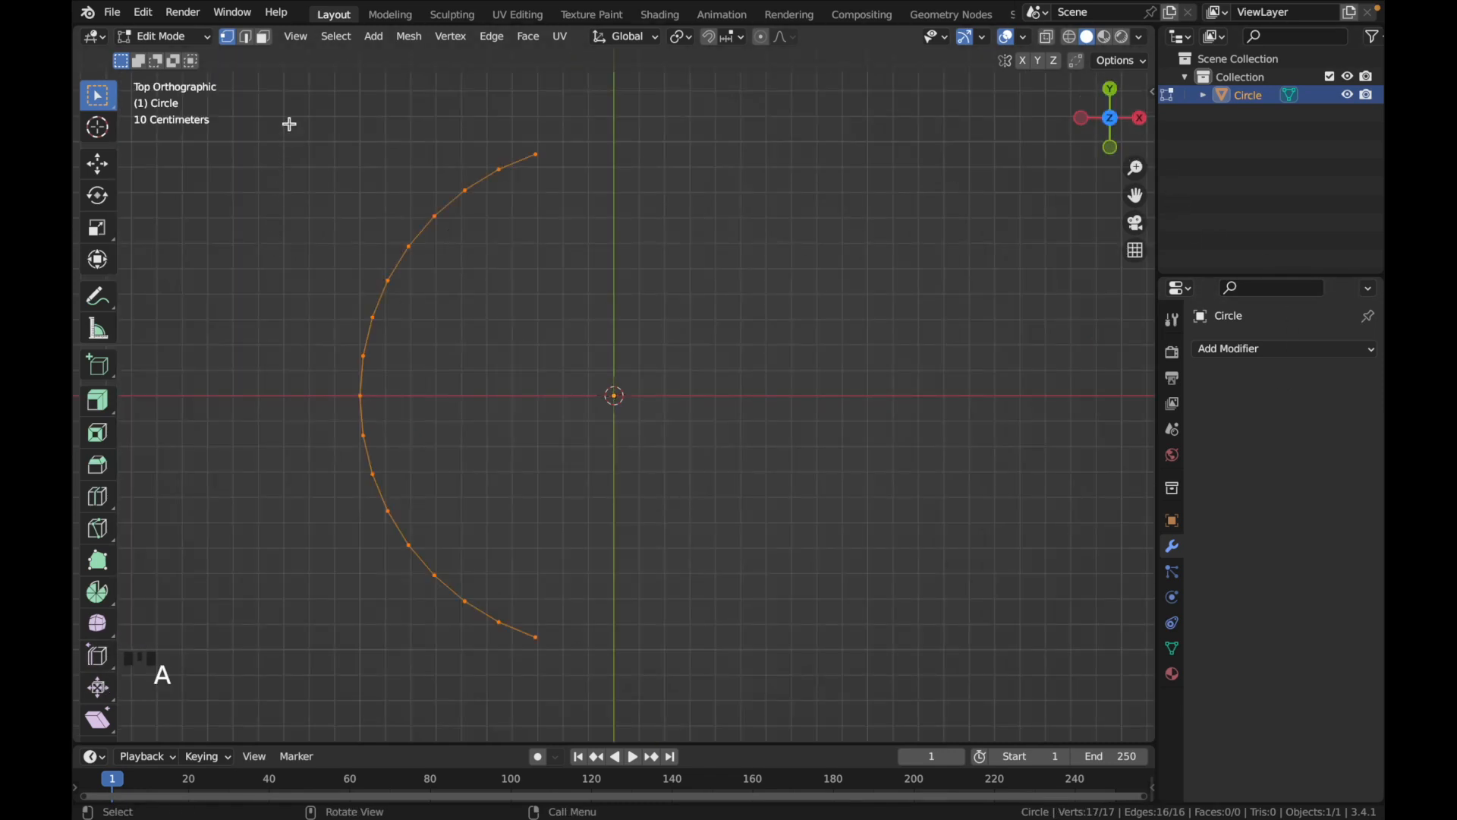
left_click(97, 400)
left_click_drag(358, 396, 279, 426)
left_click(311, 660)
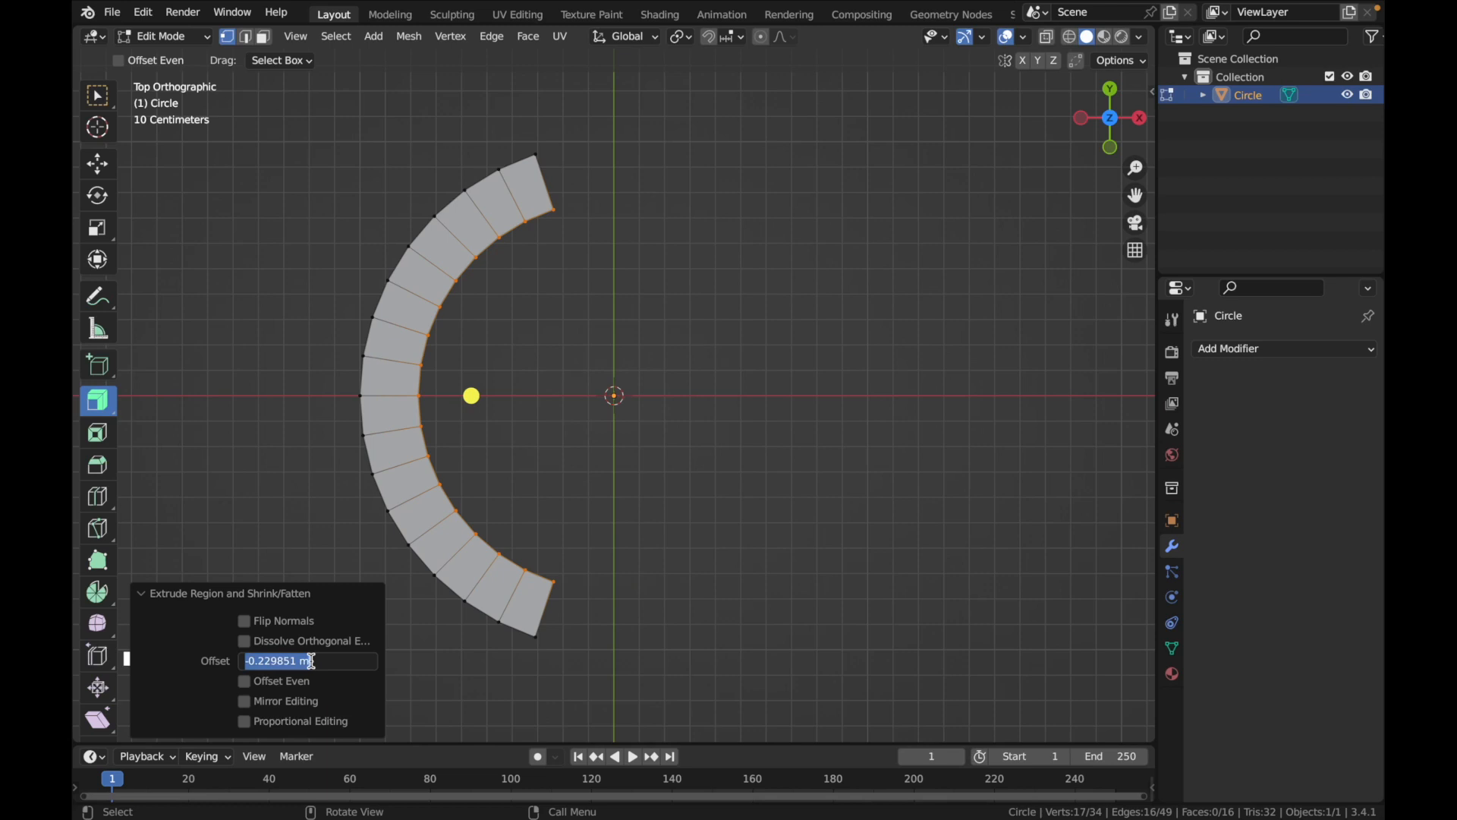
type("-0.15")
key("Return")
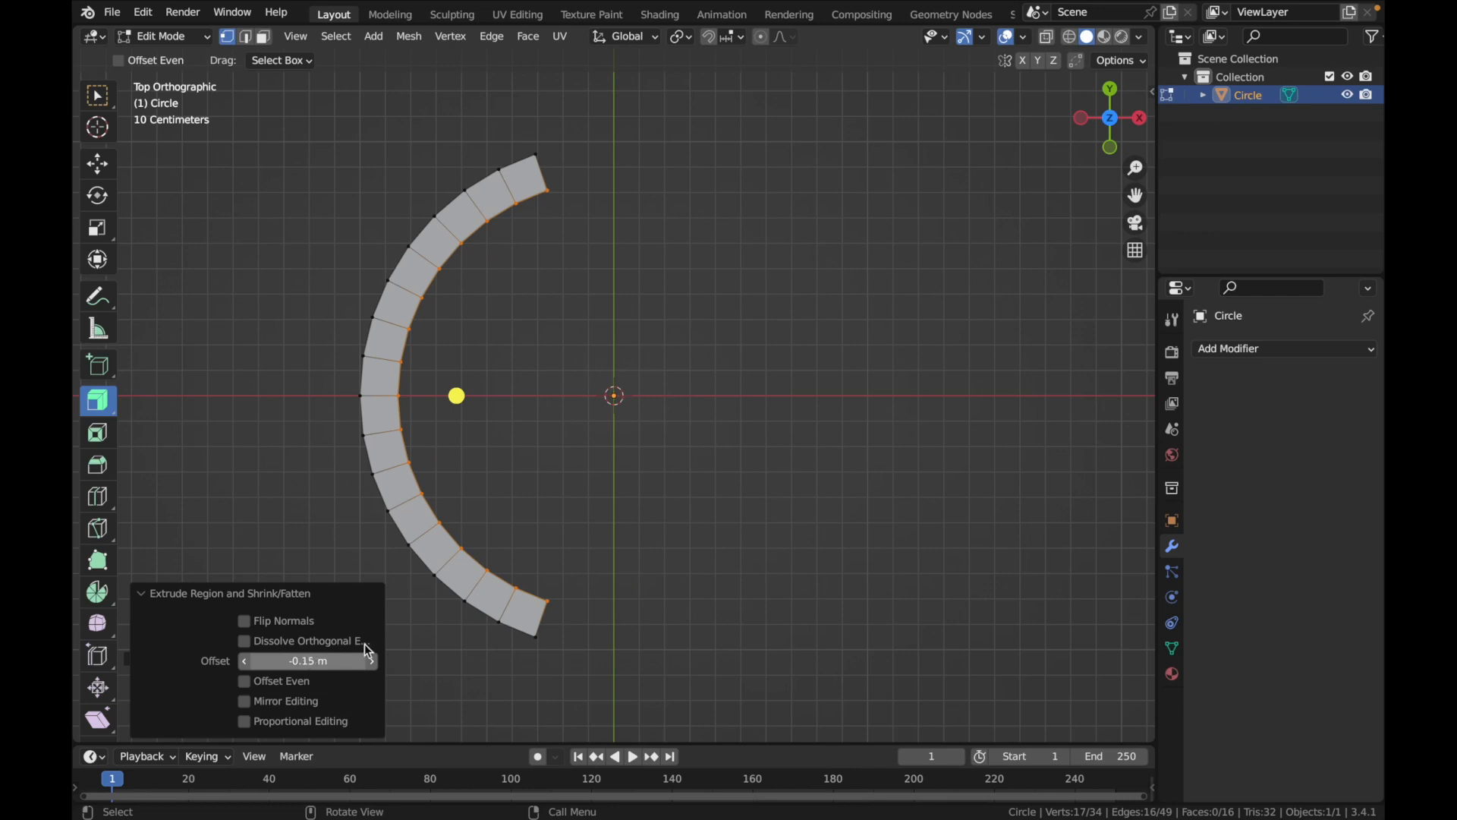
Extrude the two inner end vertices of the band 1 m along the X axis
middle_click_drag(488, 471, 490, 469)
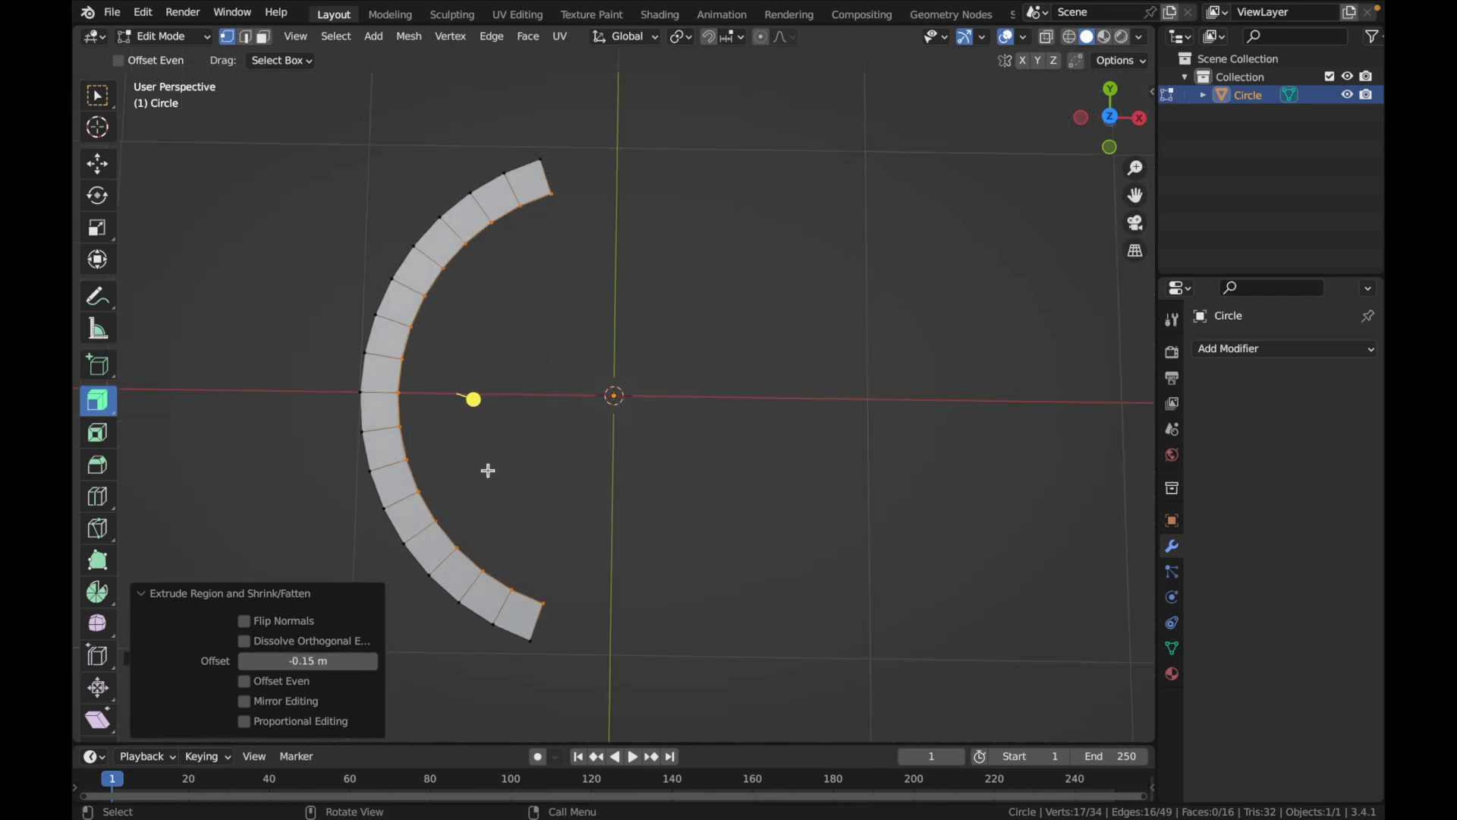
left_click(1110, 118)
left_click_drag(534, 187, 614, 227)
left_click_drag(534, 589, 570, 623, "shift")
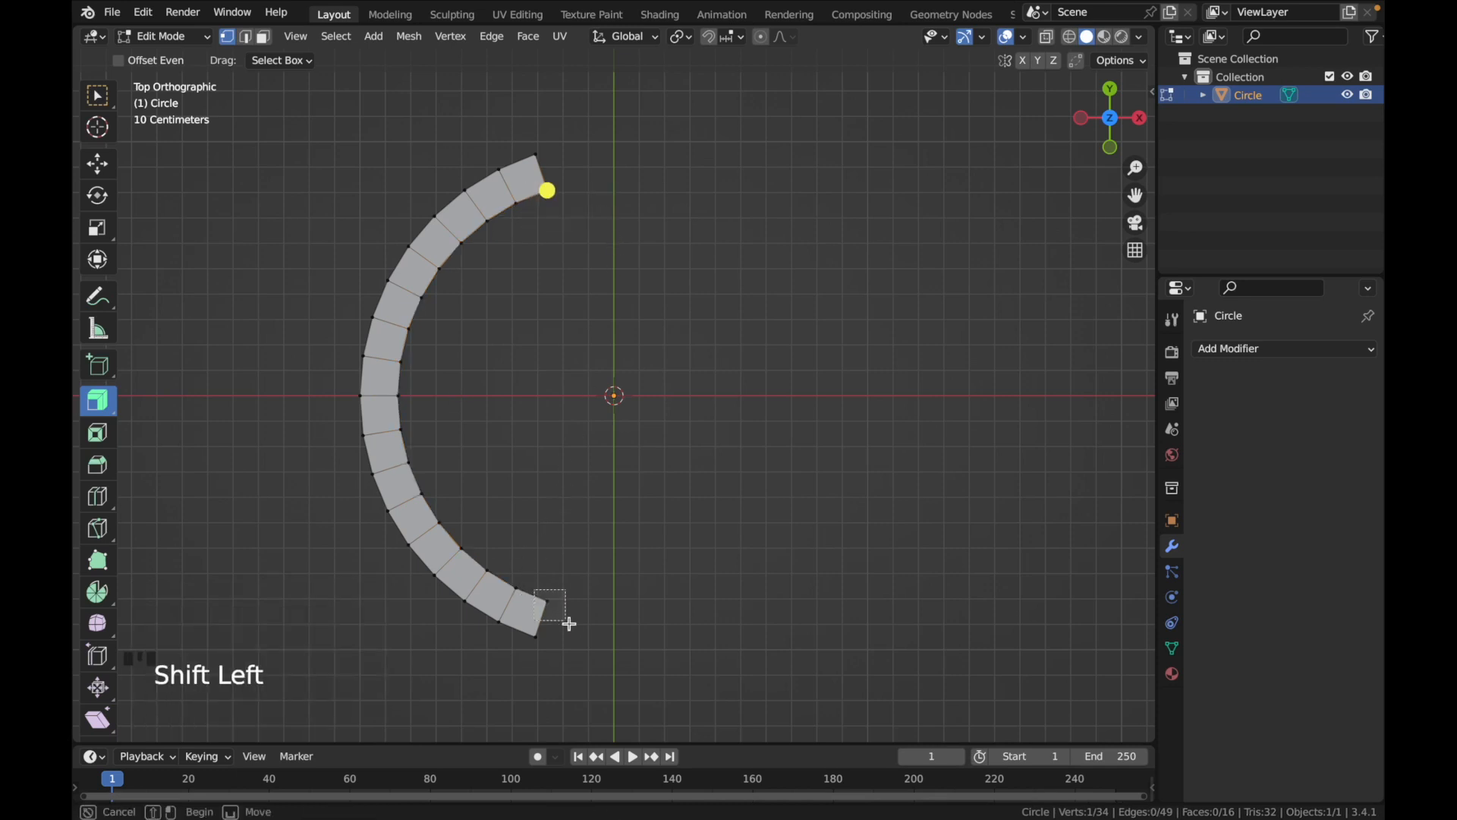
left_click(104, 98)
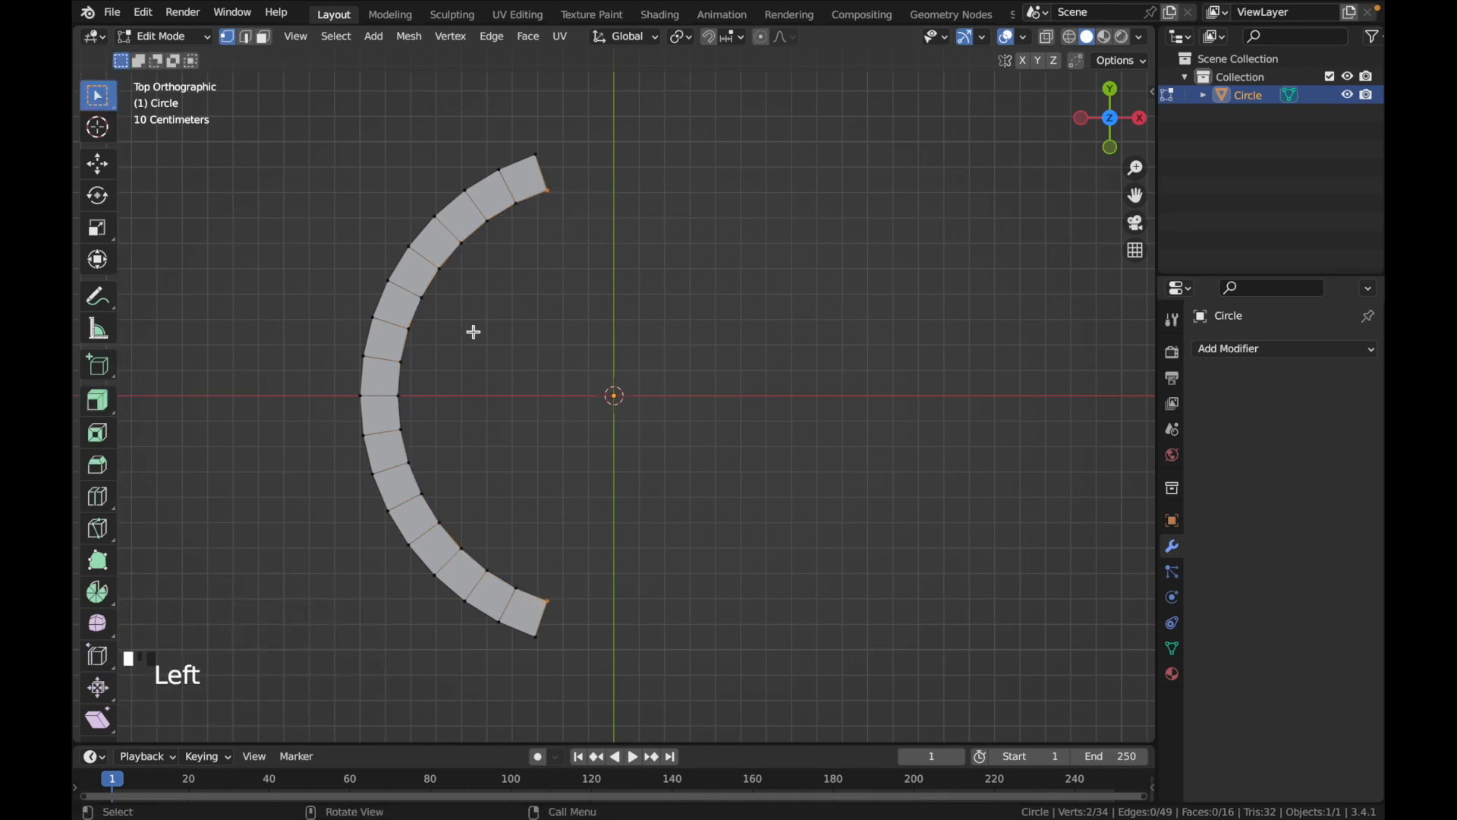
key("e")
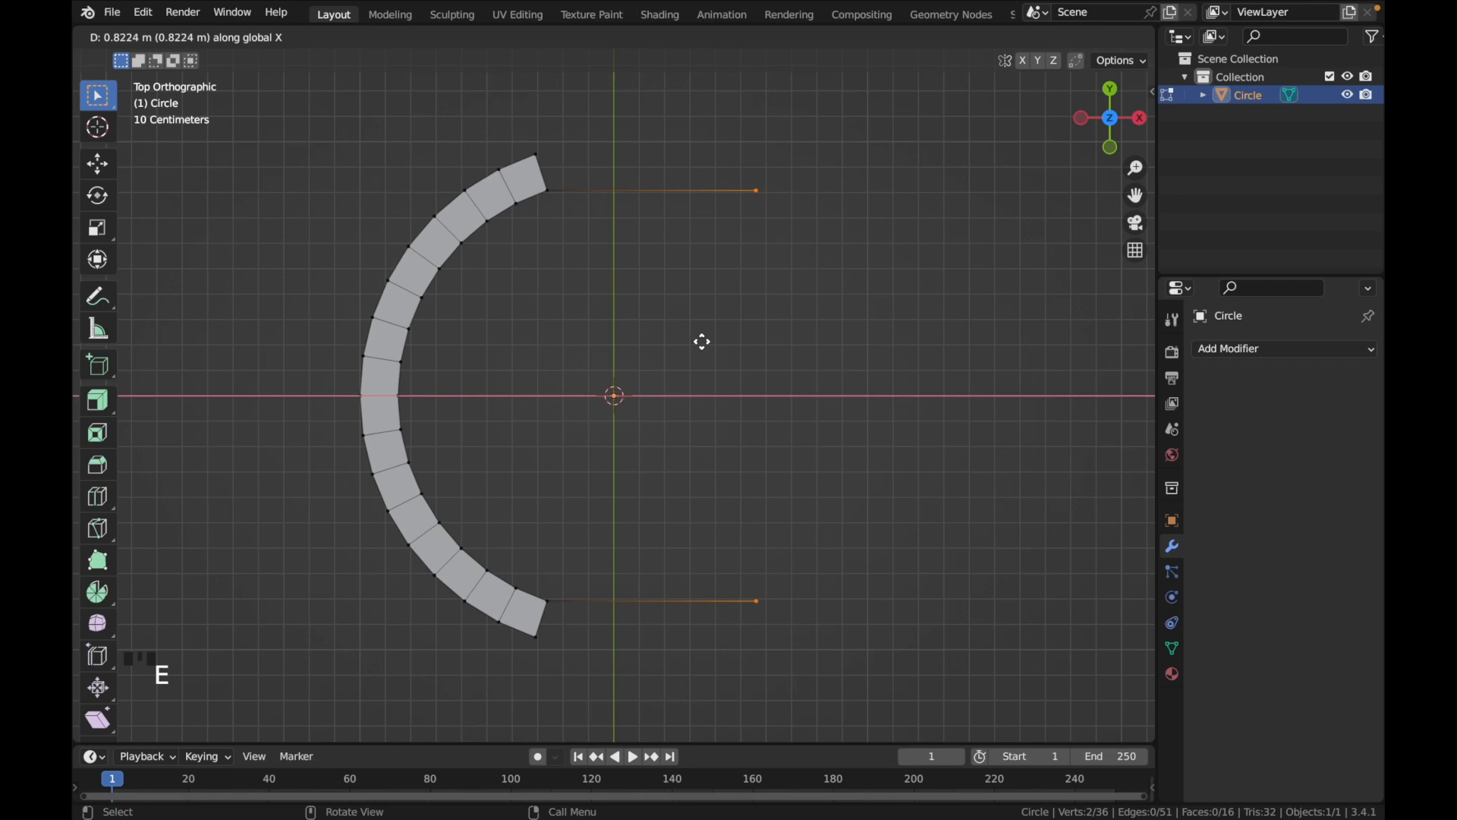
left_click(705, 342)
left_click(332, 608)
type("1")
key("Return")
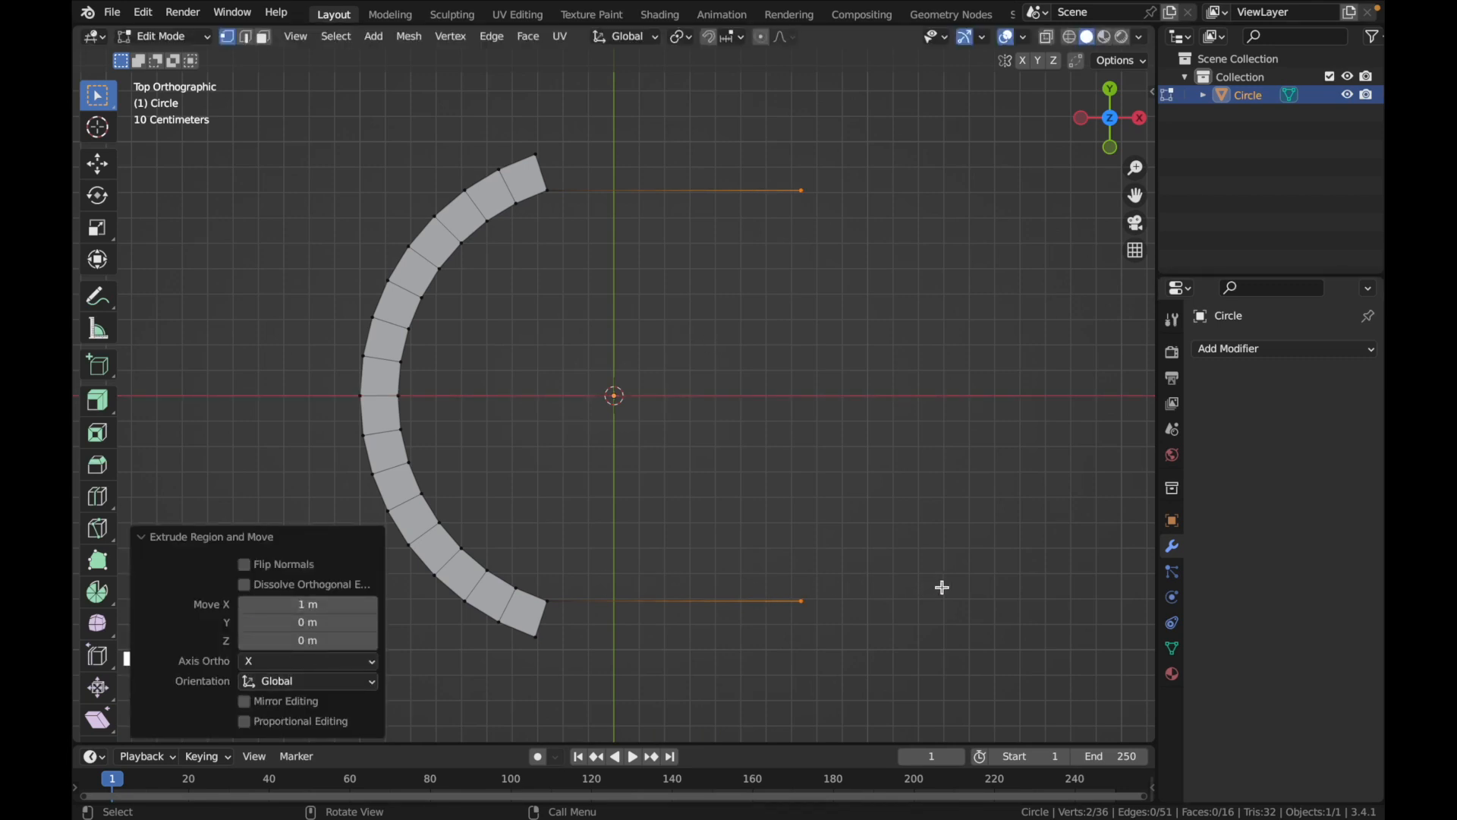
scroll(966, 586, "down", 3)
left_click(966, 586)
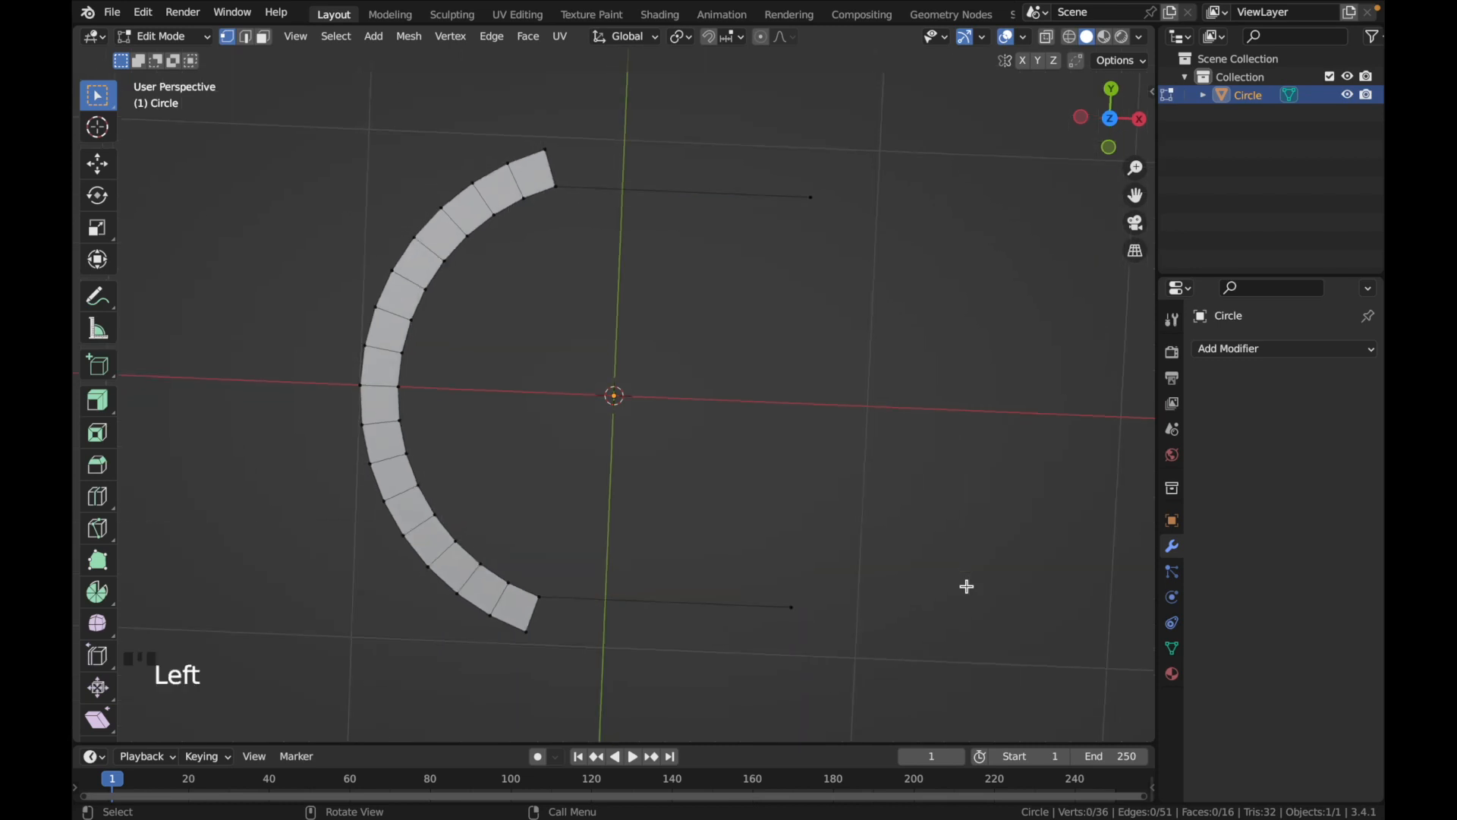
scroll(967, 586, "down", 2)
left_click(782, 199)
left_click_drag(794, 599, 866, 664)
left_click(1110, 112)
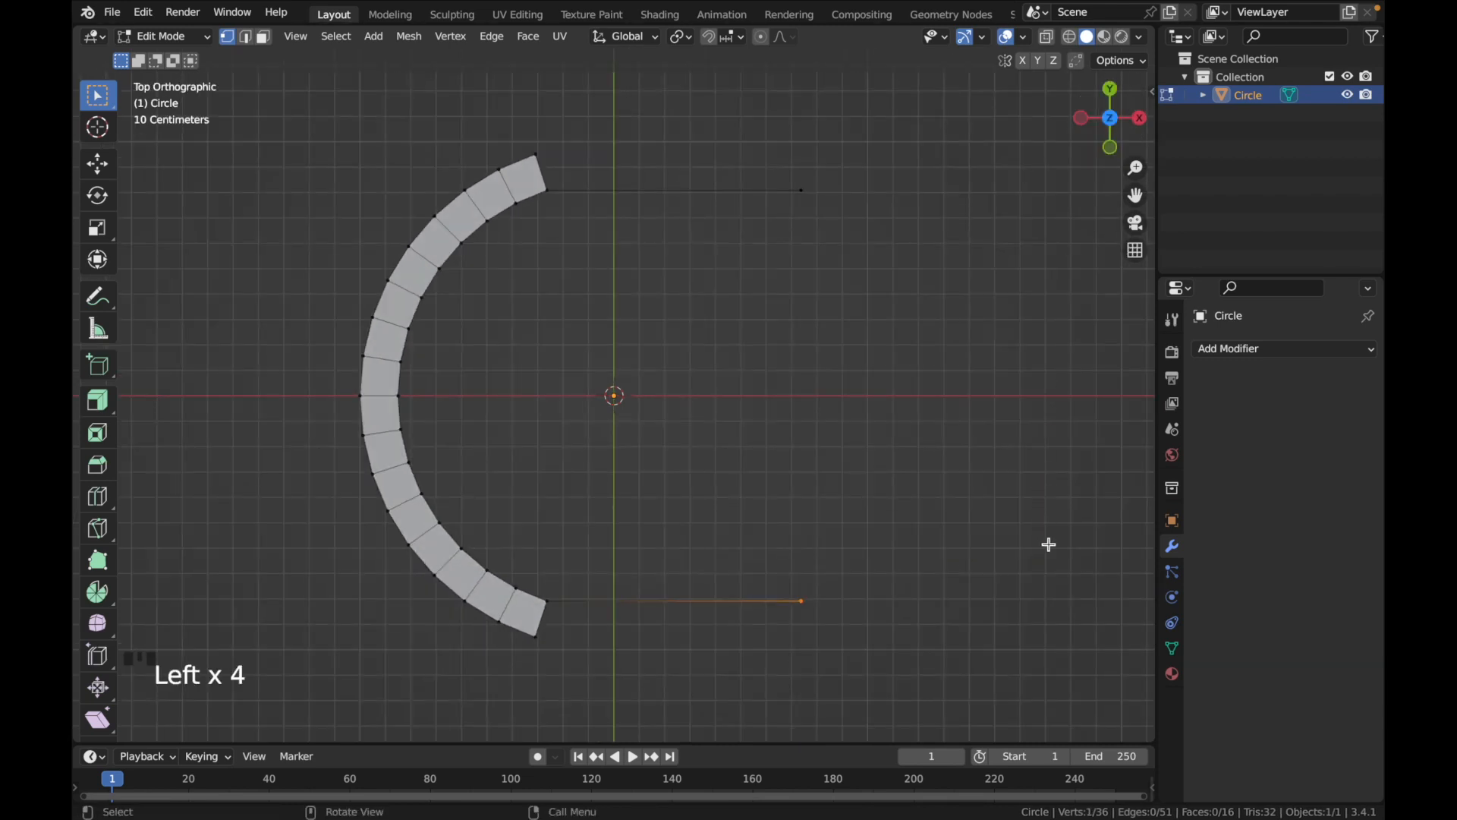
key("s")
left_click(884, 442)
Scale the two extruded end vertices toward each other, with scale X 0 and Y 0.2
left_click_drag(787, 104, 856, 702)
key("s")
left_click(836, 433)
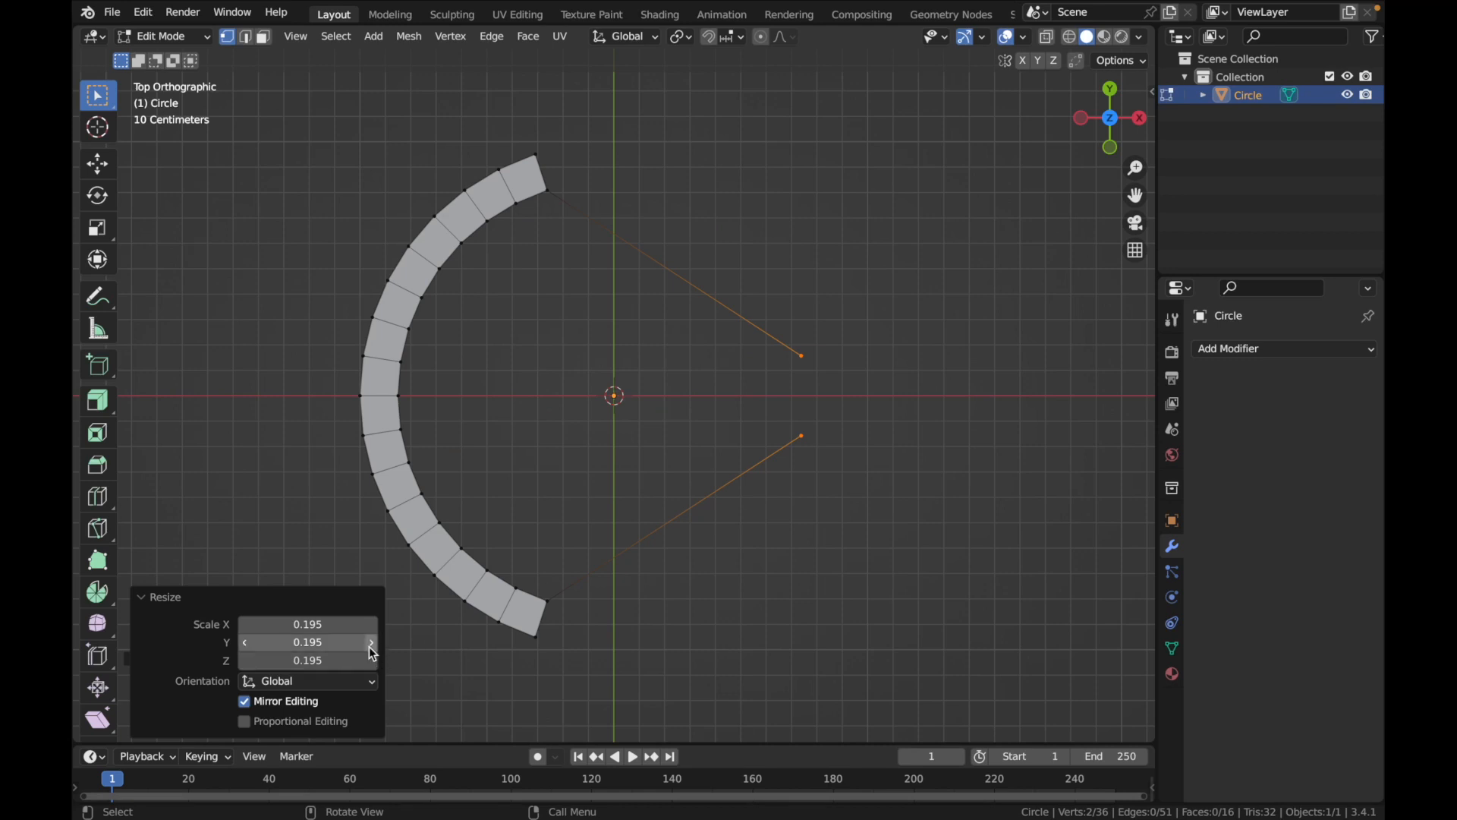
left_click(334, 623)
type("0.")
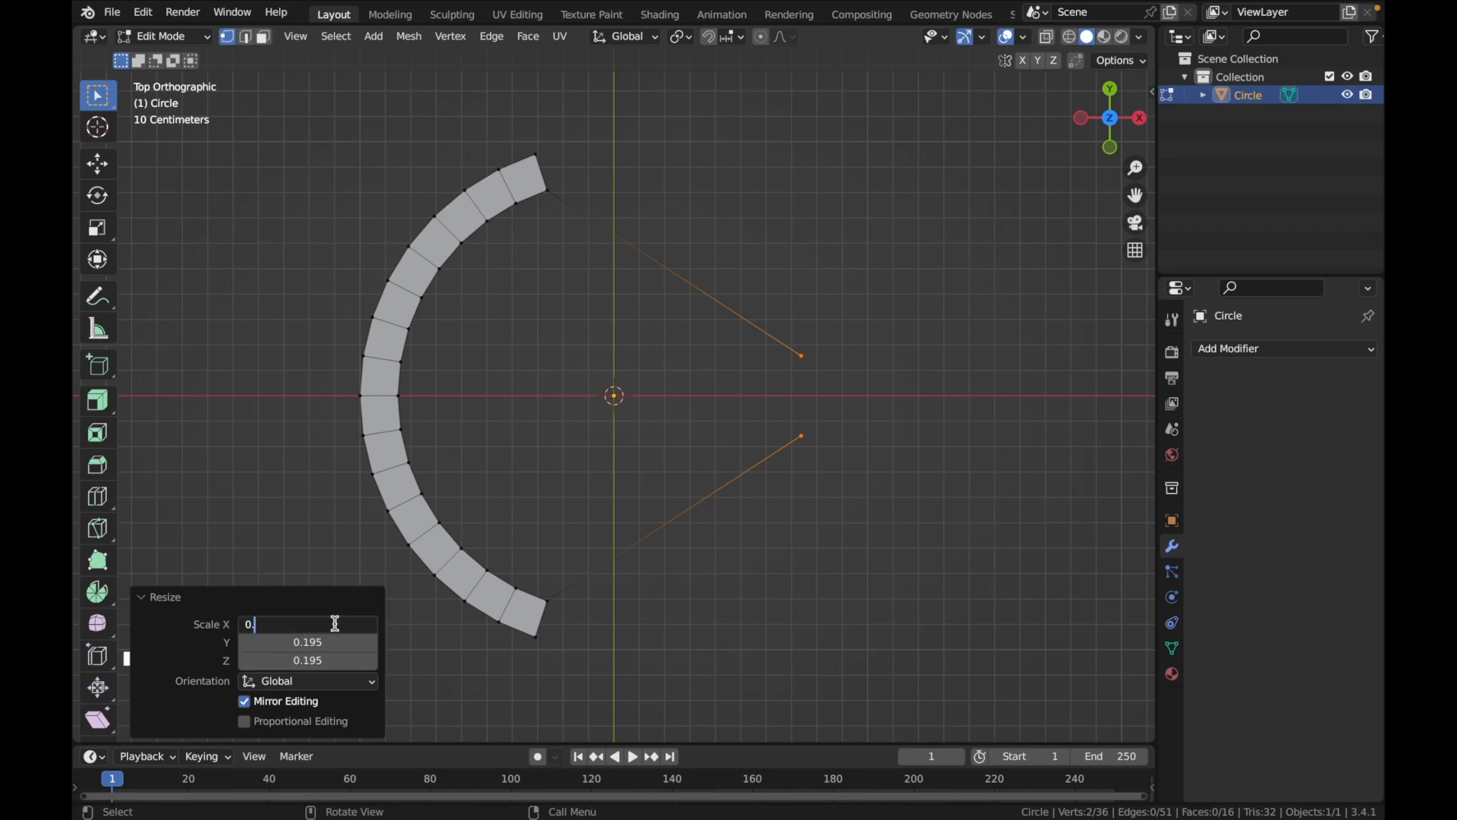
key("Return")
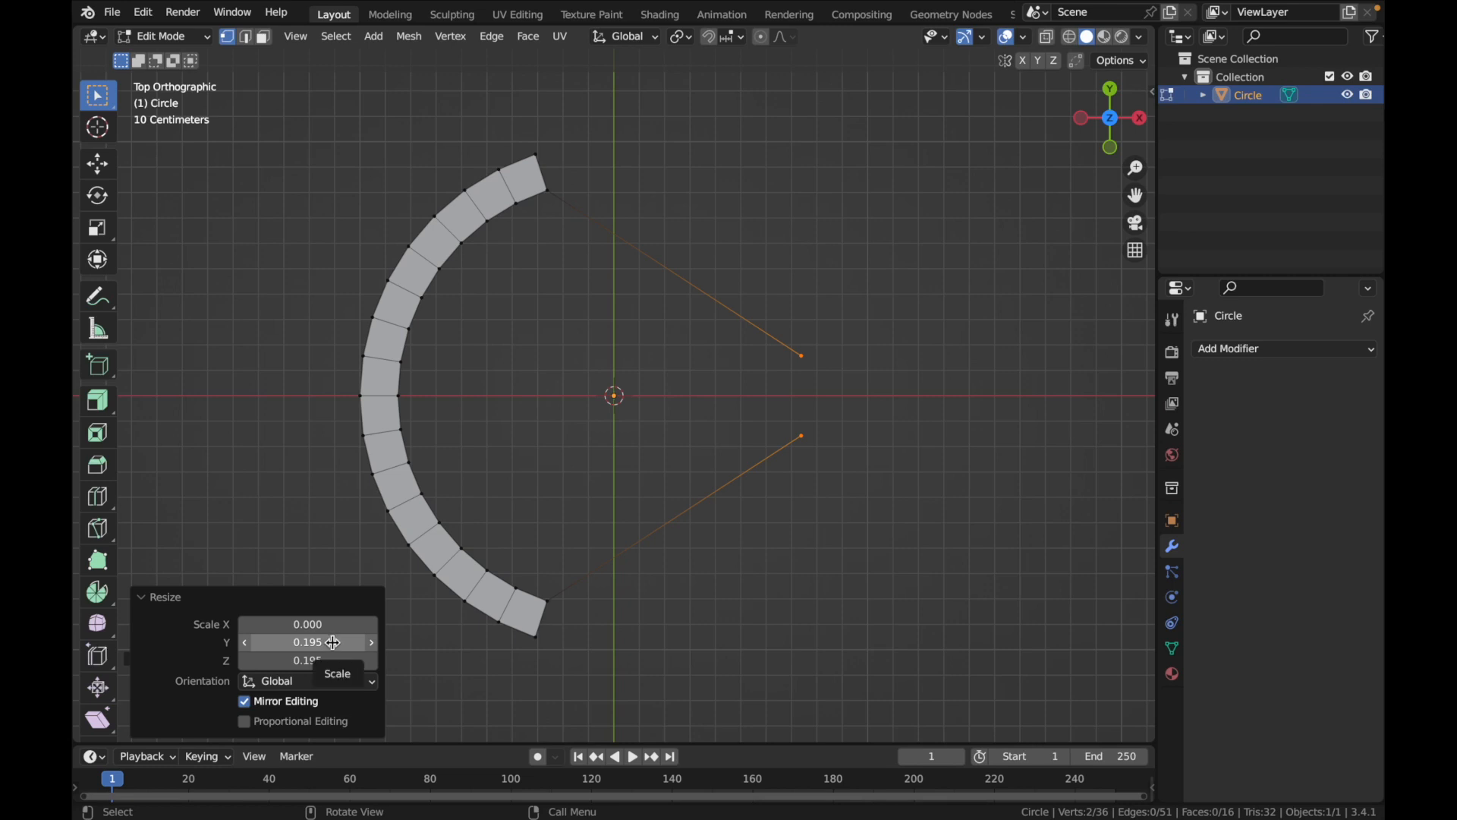
double_click(334, 643)
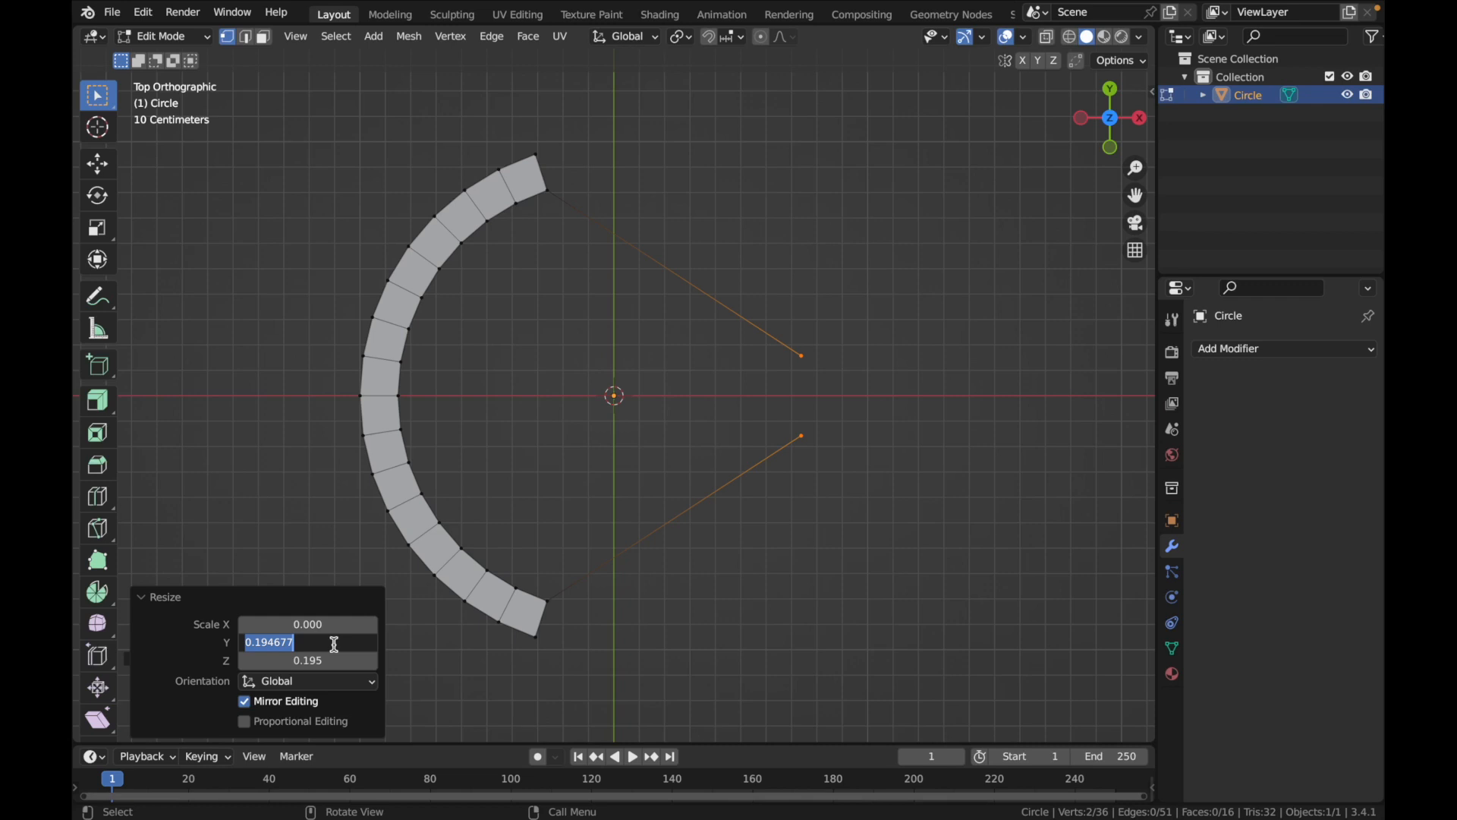
type("0.2")
key("Return")
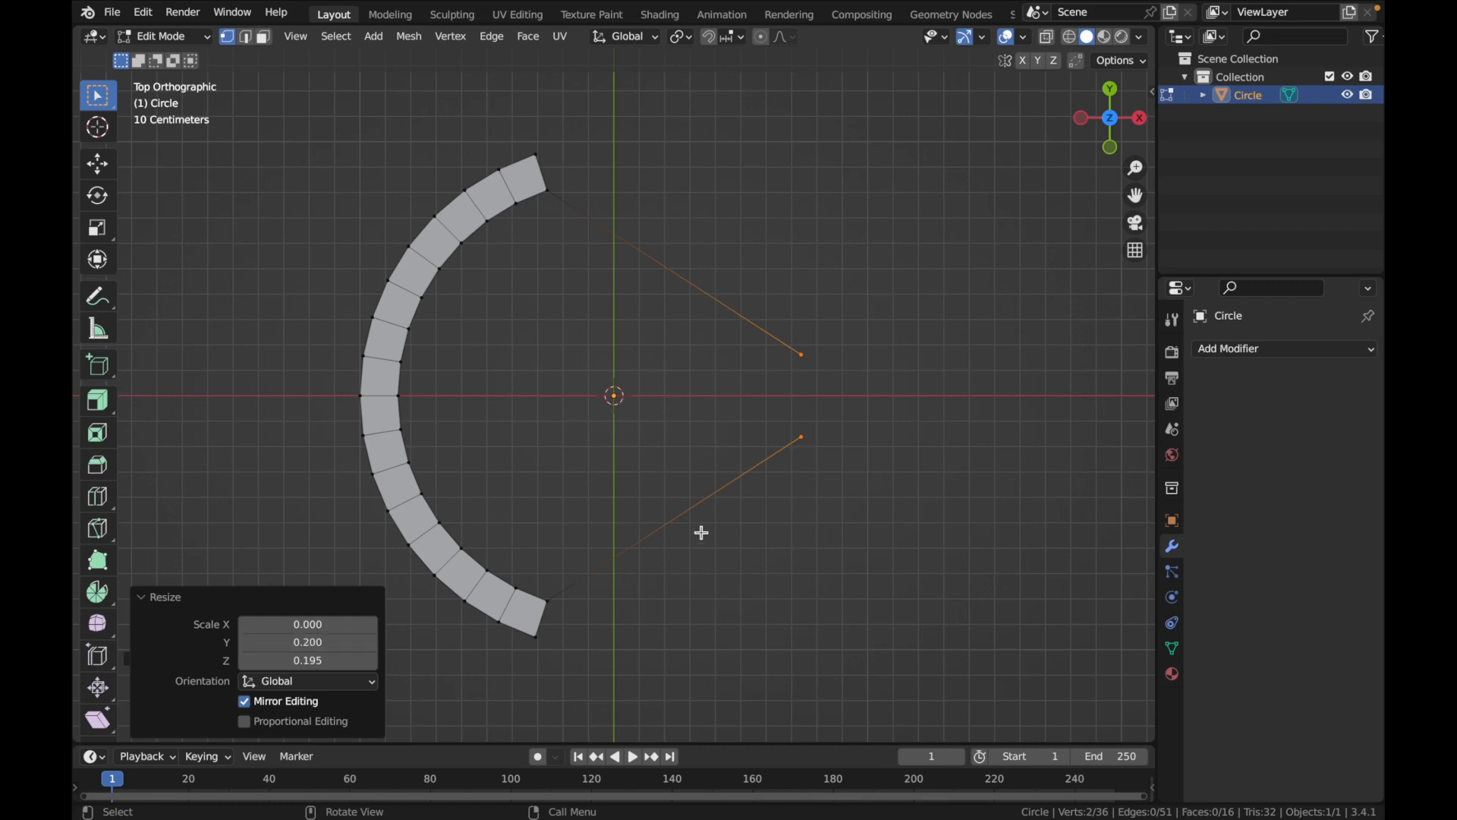
Connect the two narrowed end vertices with an edge to close the outline
left_click(844, 441)
left_click_drag(759, 323, 862, 523)
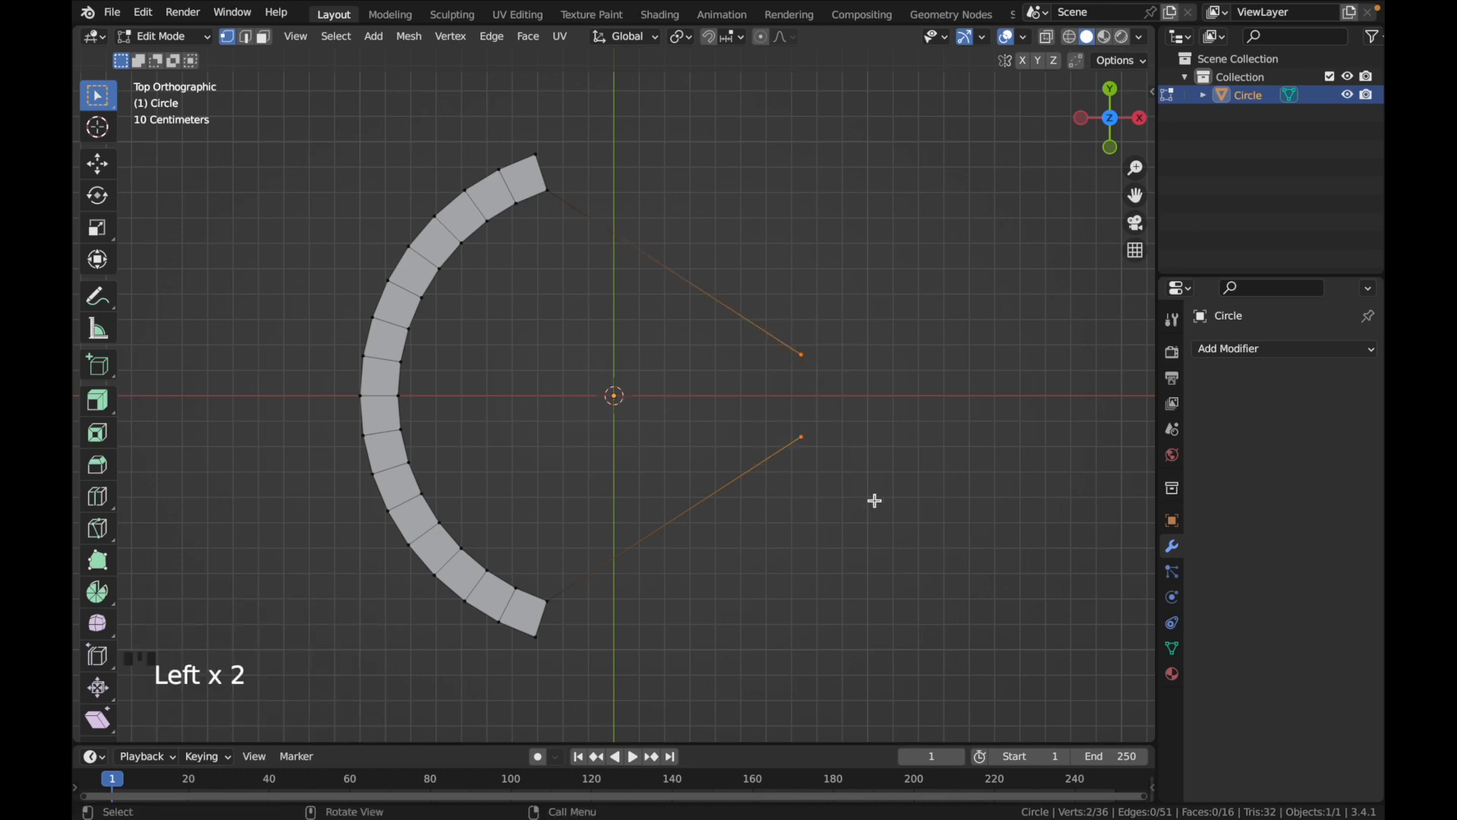
key("f")
left_click(876, 501)
Circle-select the band's inner vertices and the two tip vertices, and fill the outline with a face
middle_click_drag(792, 381, 792, 379)
left_click(1111, 104)
left_click(97, 96)
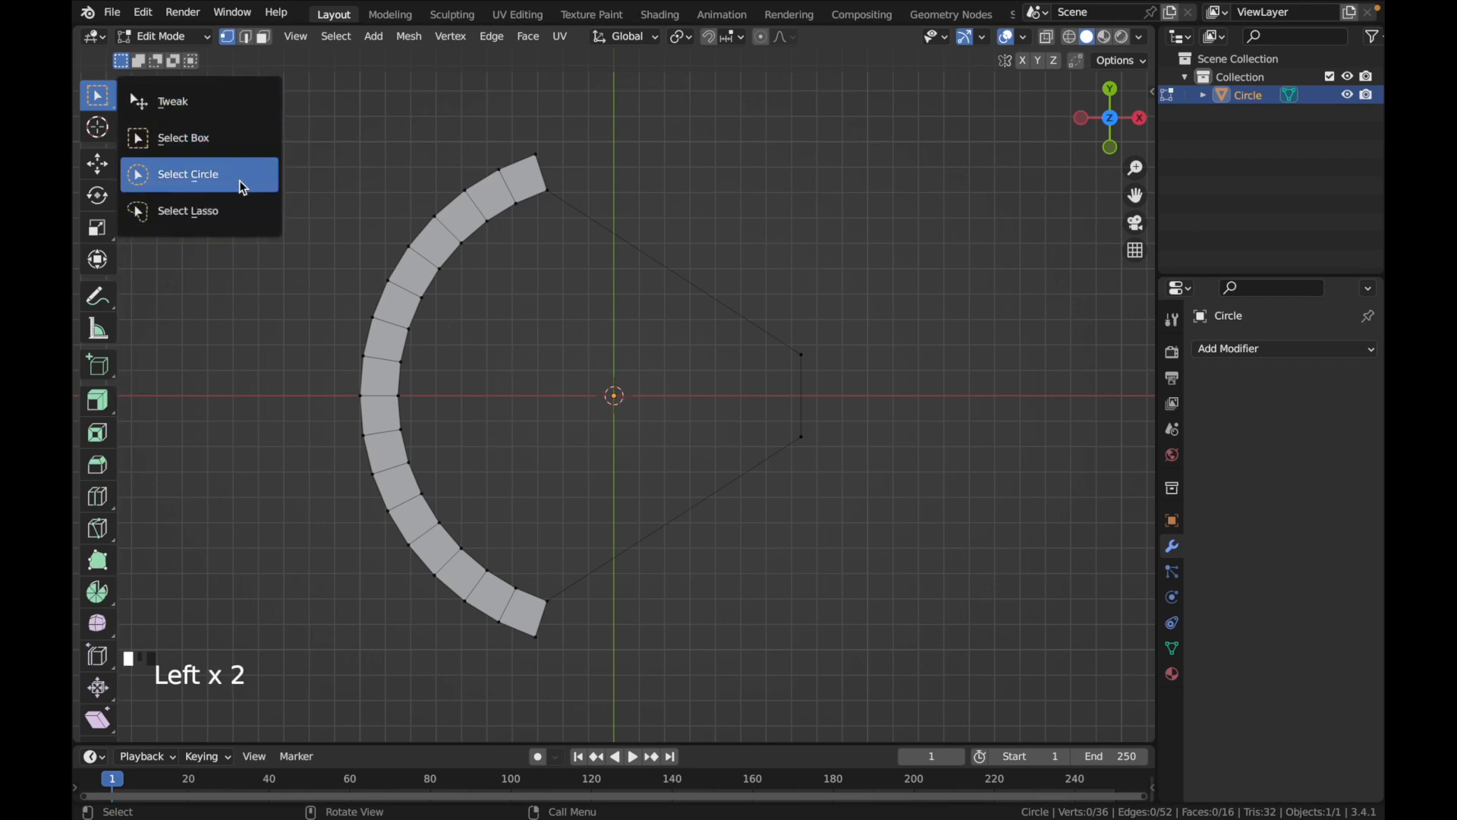
left_click(208, 182)
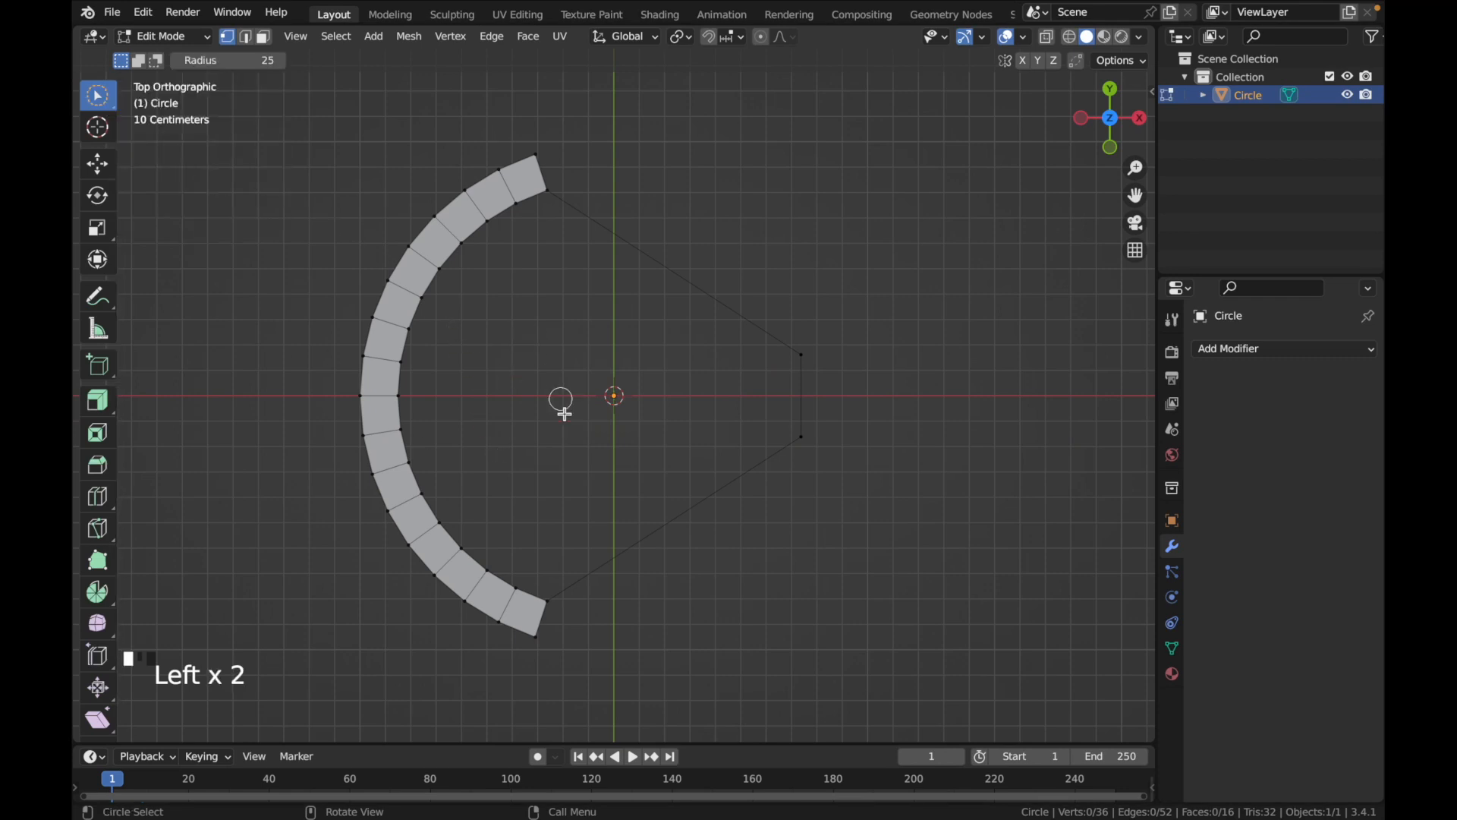
mouse_move(685, 489)
left_mouse_down()
mouse_move(820, 484)
mouse_move(797, 312)
mouse_move(567, 195)
mouse_move(497, 221)
mouse_move(423, 293)
mouse_move(384, 423)
mouse_move(407, 500)
mouse_move(414, 483)
left_mouse_up()
mouse_move(405, 403)
left_mouse_down()
mouse_move(433, 504)
mouse_move(498, 579)
mouse_move(603, 600)
left_mouse_up()
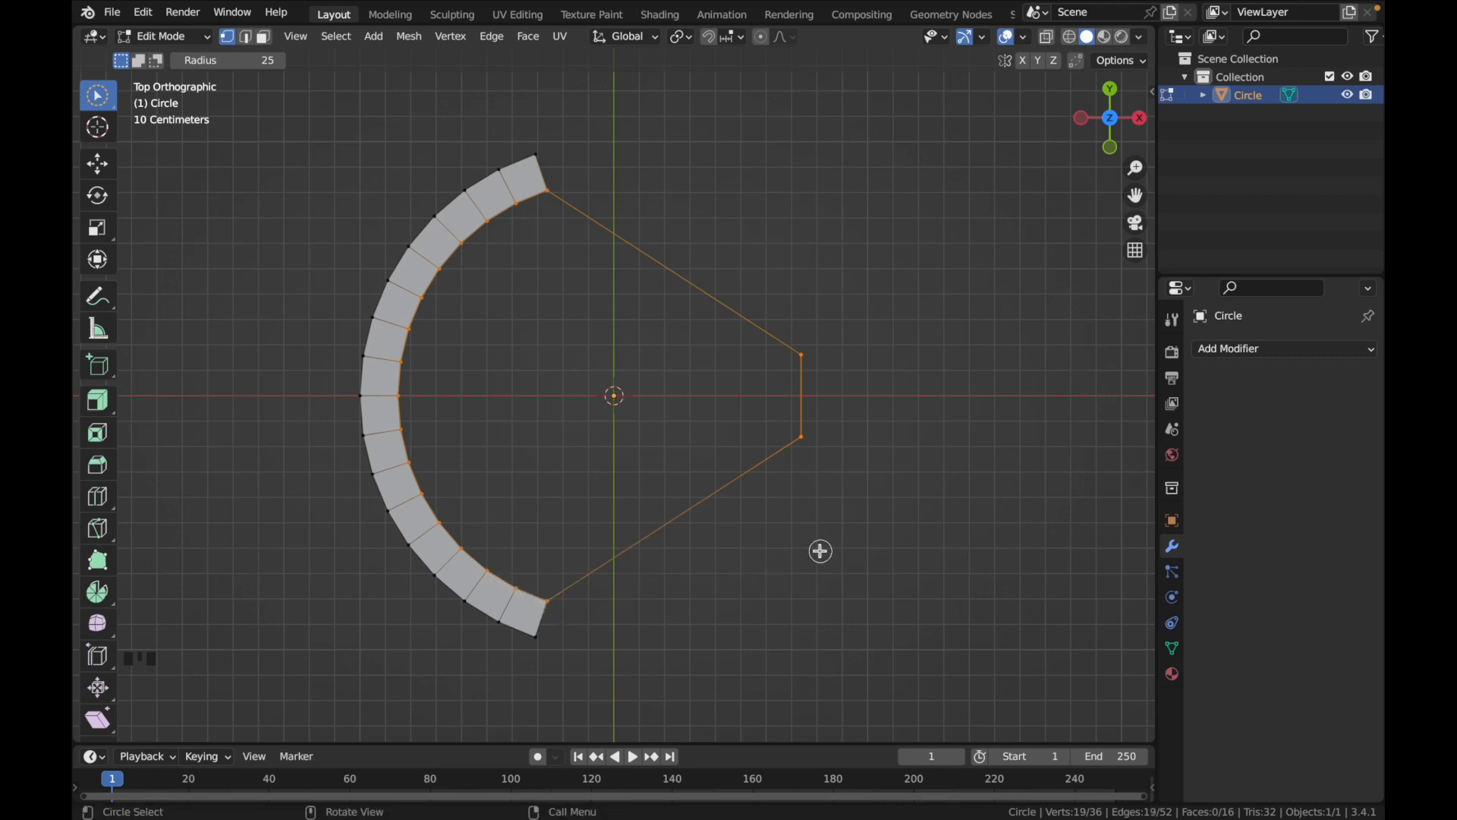
key("f")
middle_click_drag(819, 551, 819, 551)
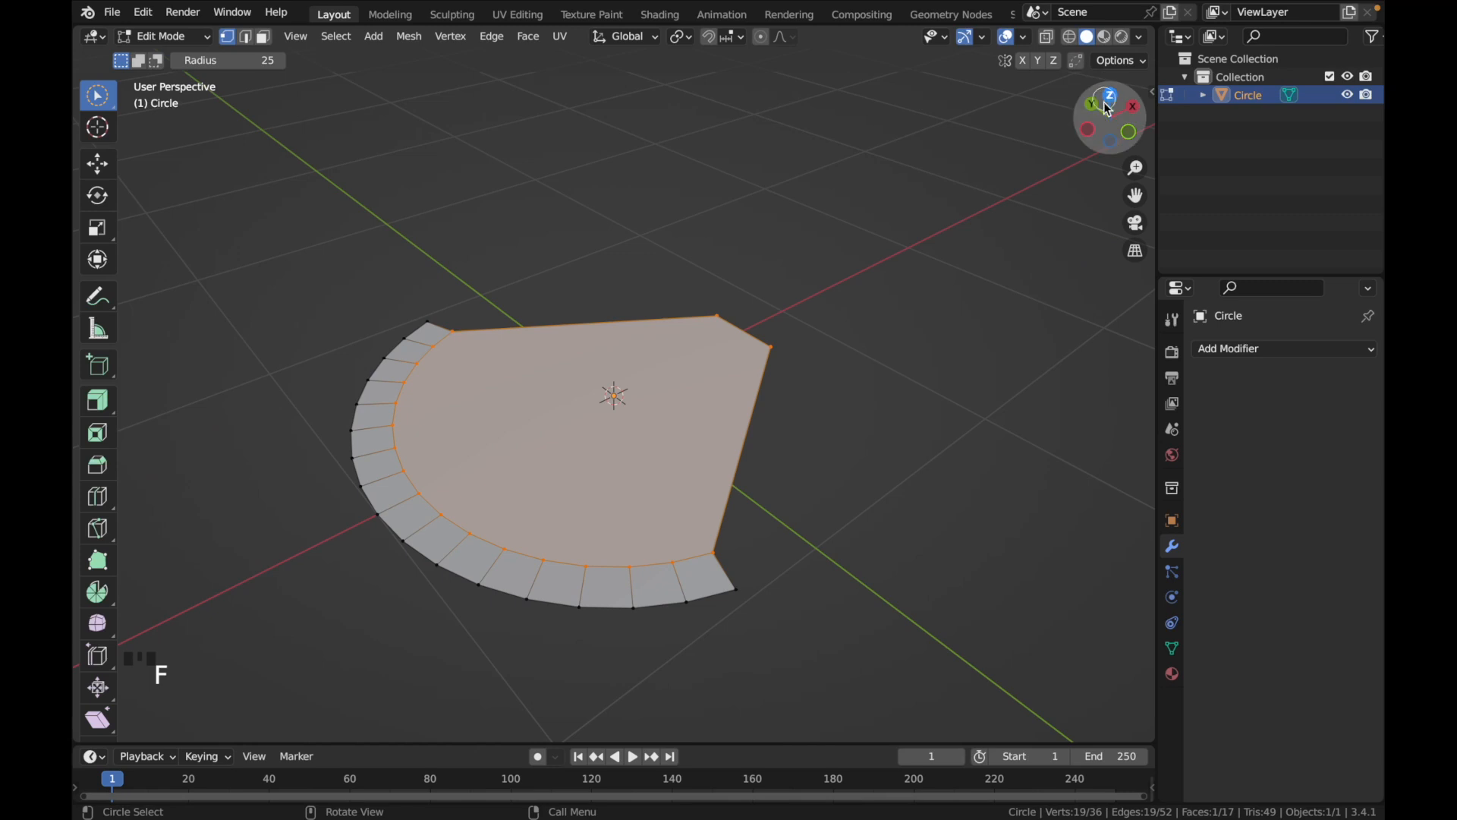
Extrude the entire flat shape along its normal with a Z move of -0.15 m
middle_click_drag(944, 273, 945, 274)
key("a")
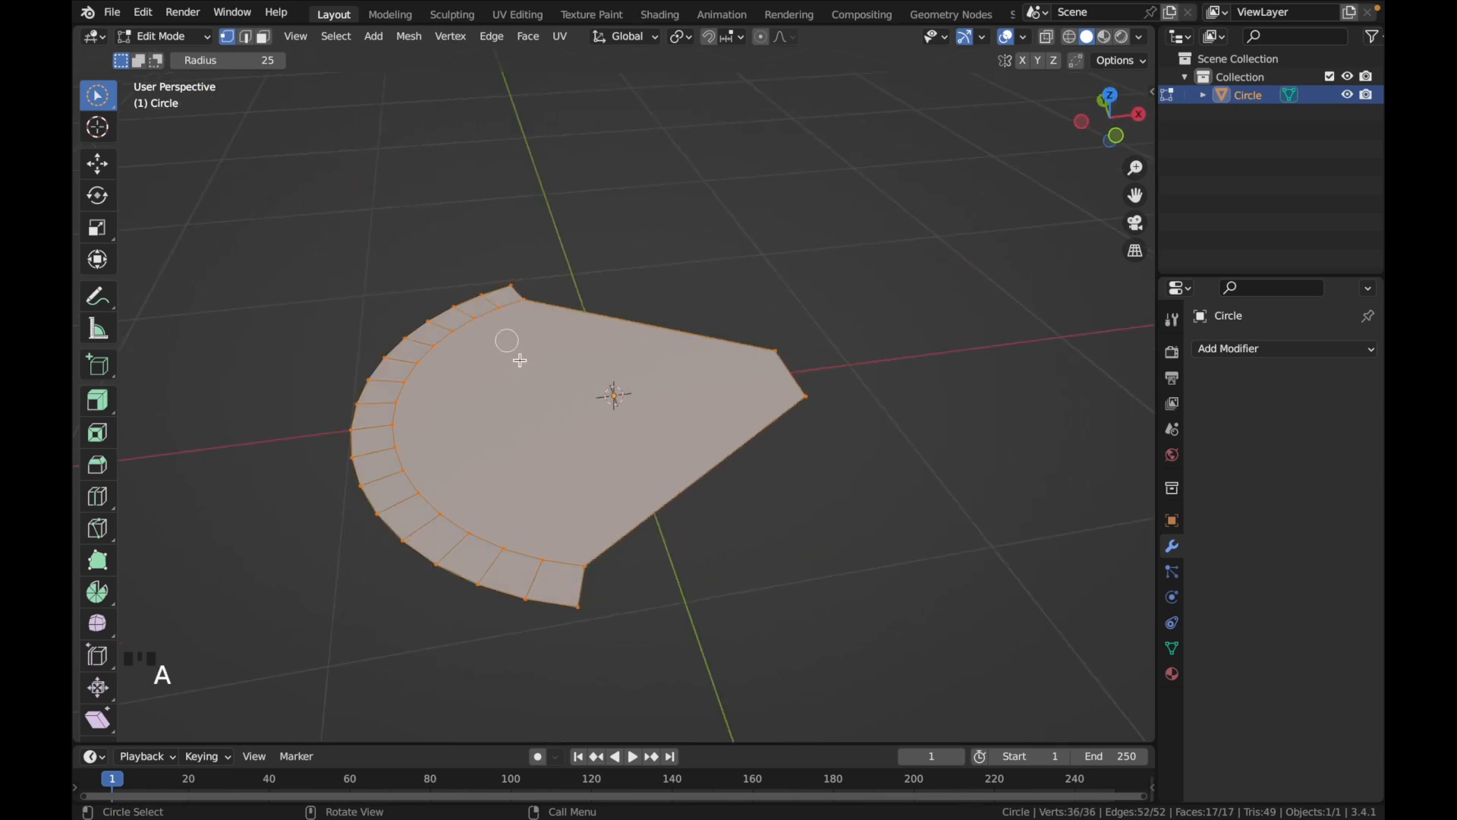
middle_click_drag(521, 358, 533, 390)
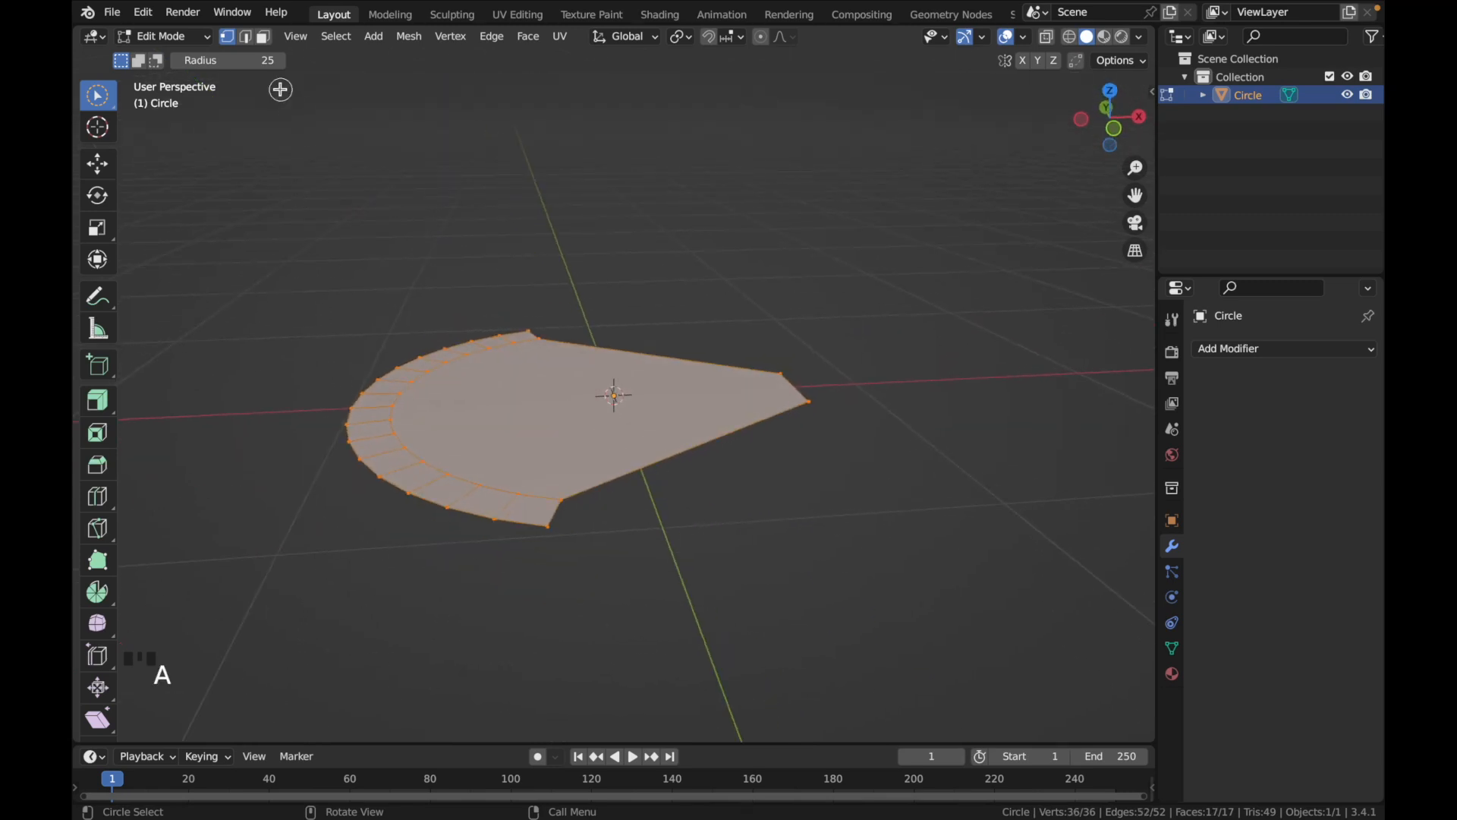
key("e")
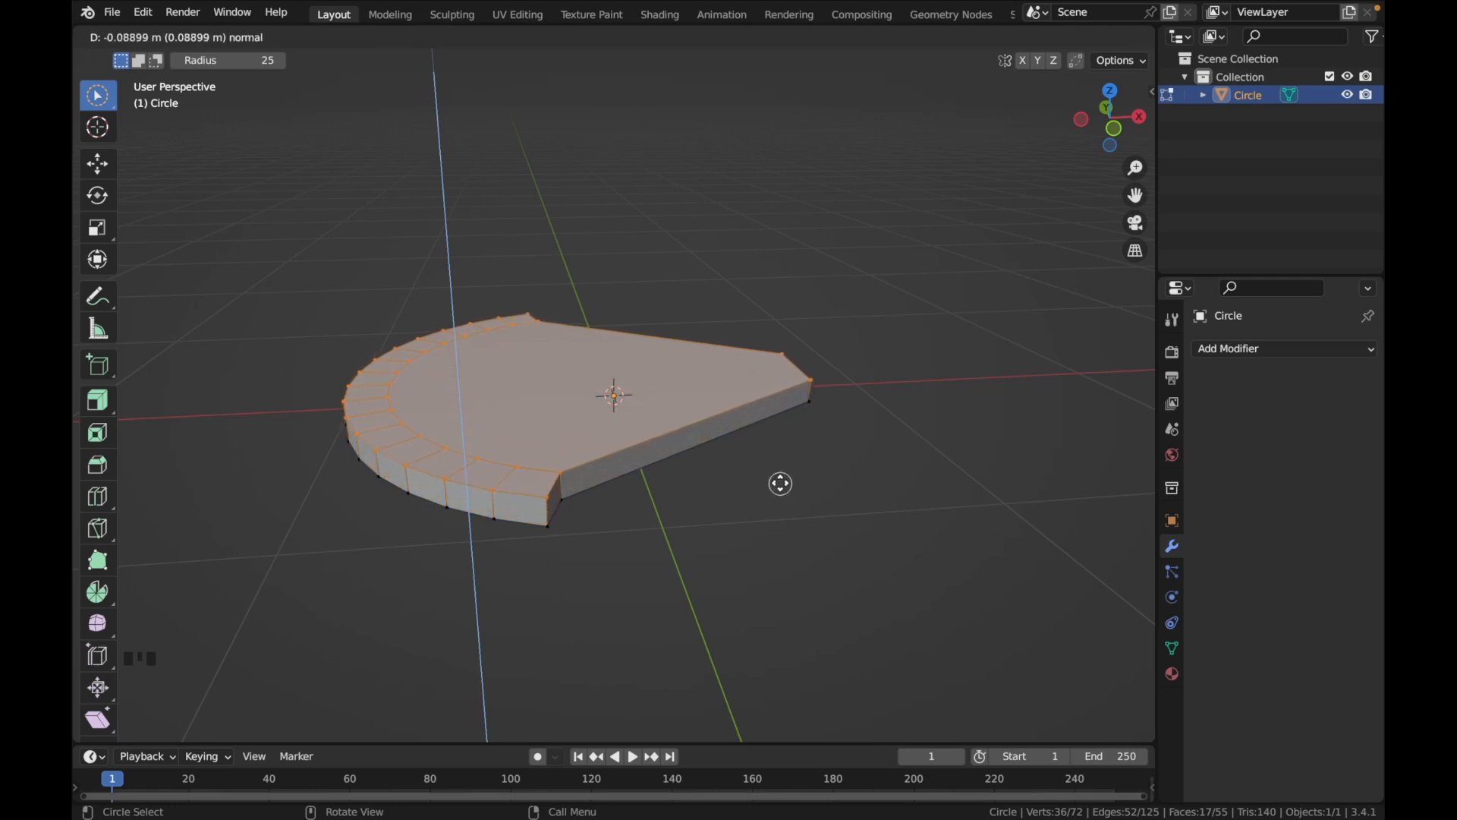
left_click(781, 480)
left_click(326, 642)
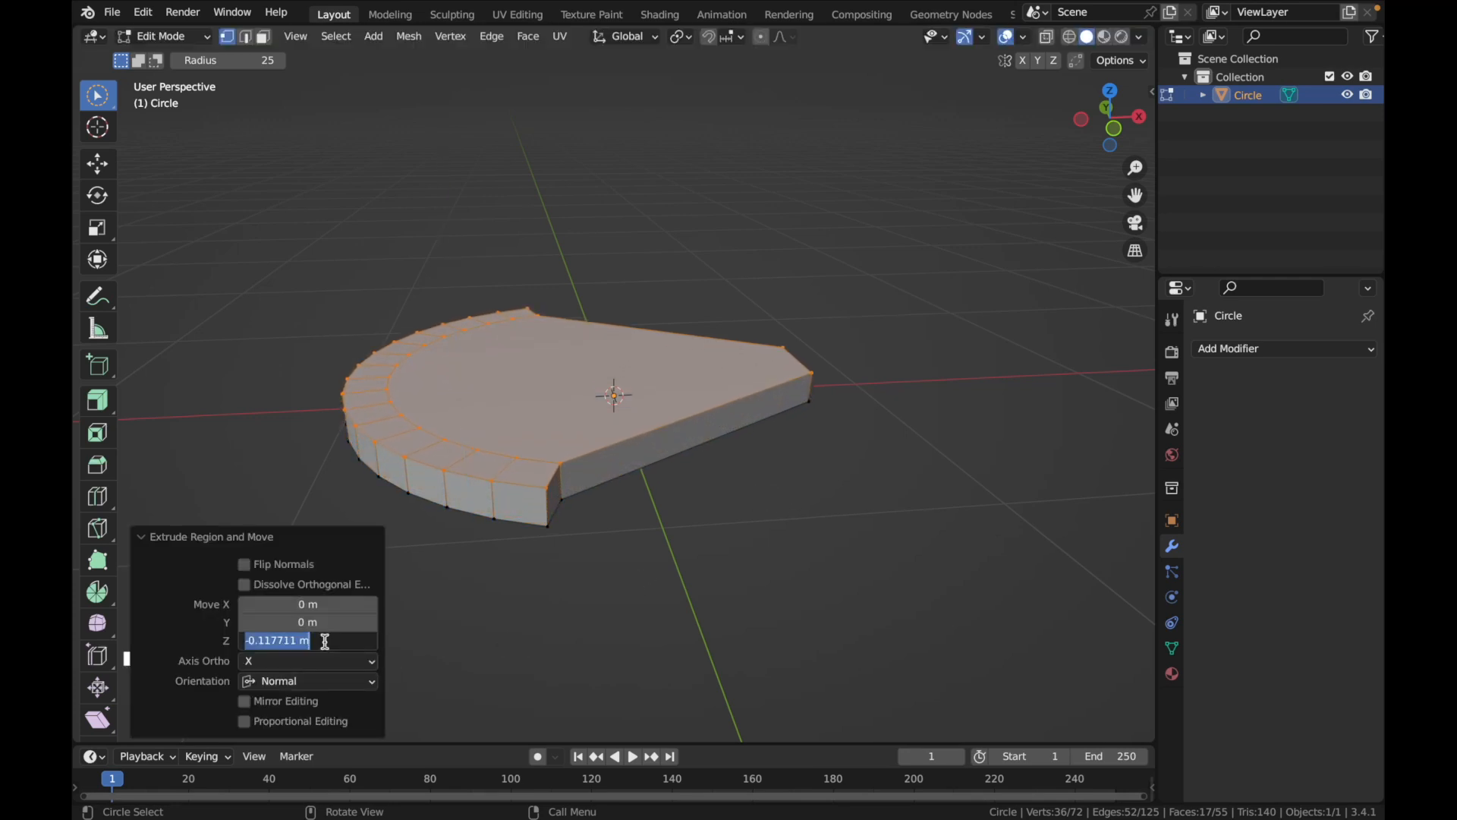
type("-0.15")
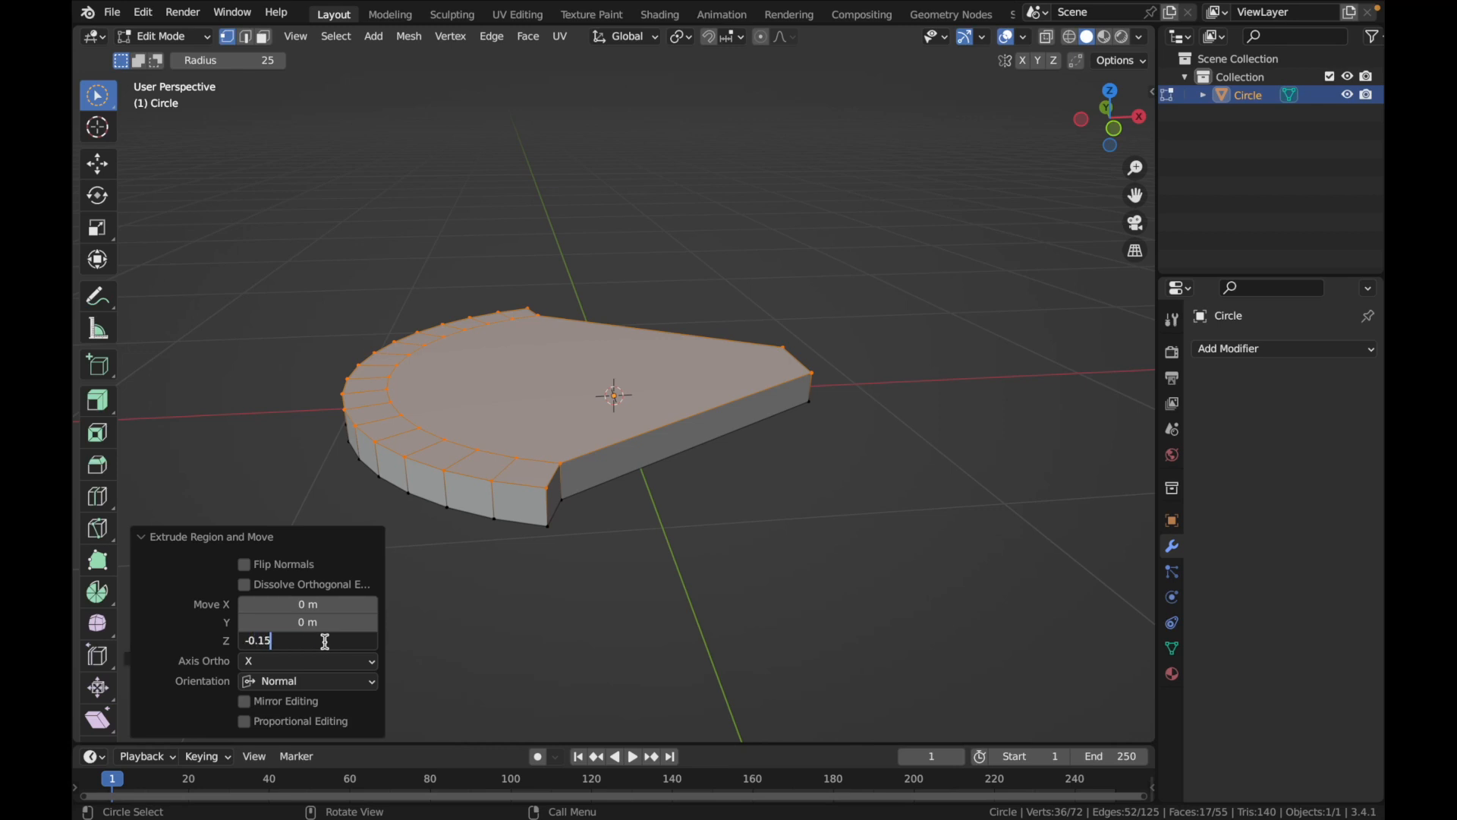
key("Return")
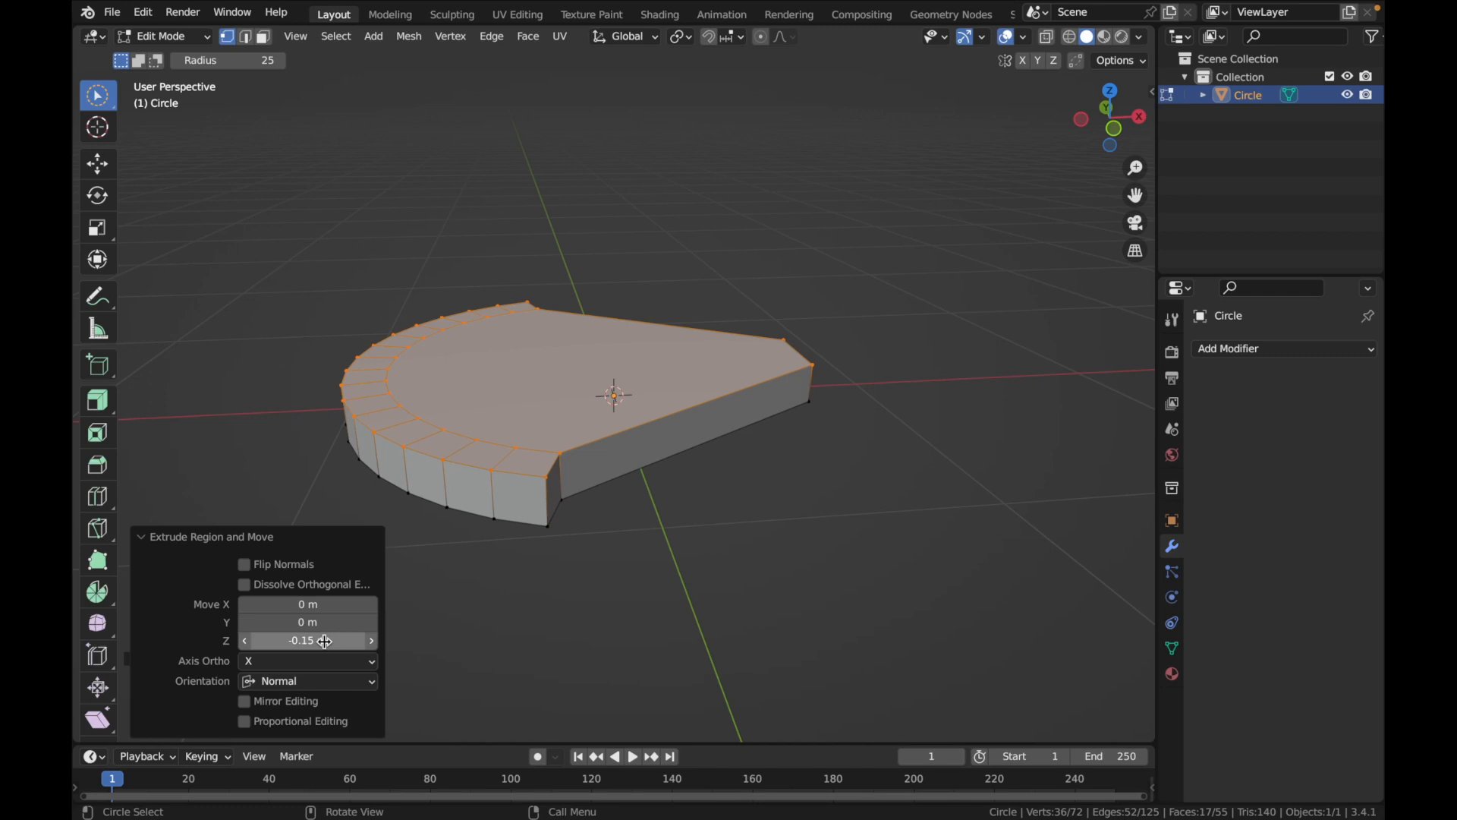
Set the extrusion's Z move to -0.12 m
double_click(324, 641)
key("BackSpace")
key("BackSpace")
key("BackSpace")
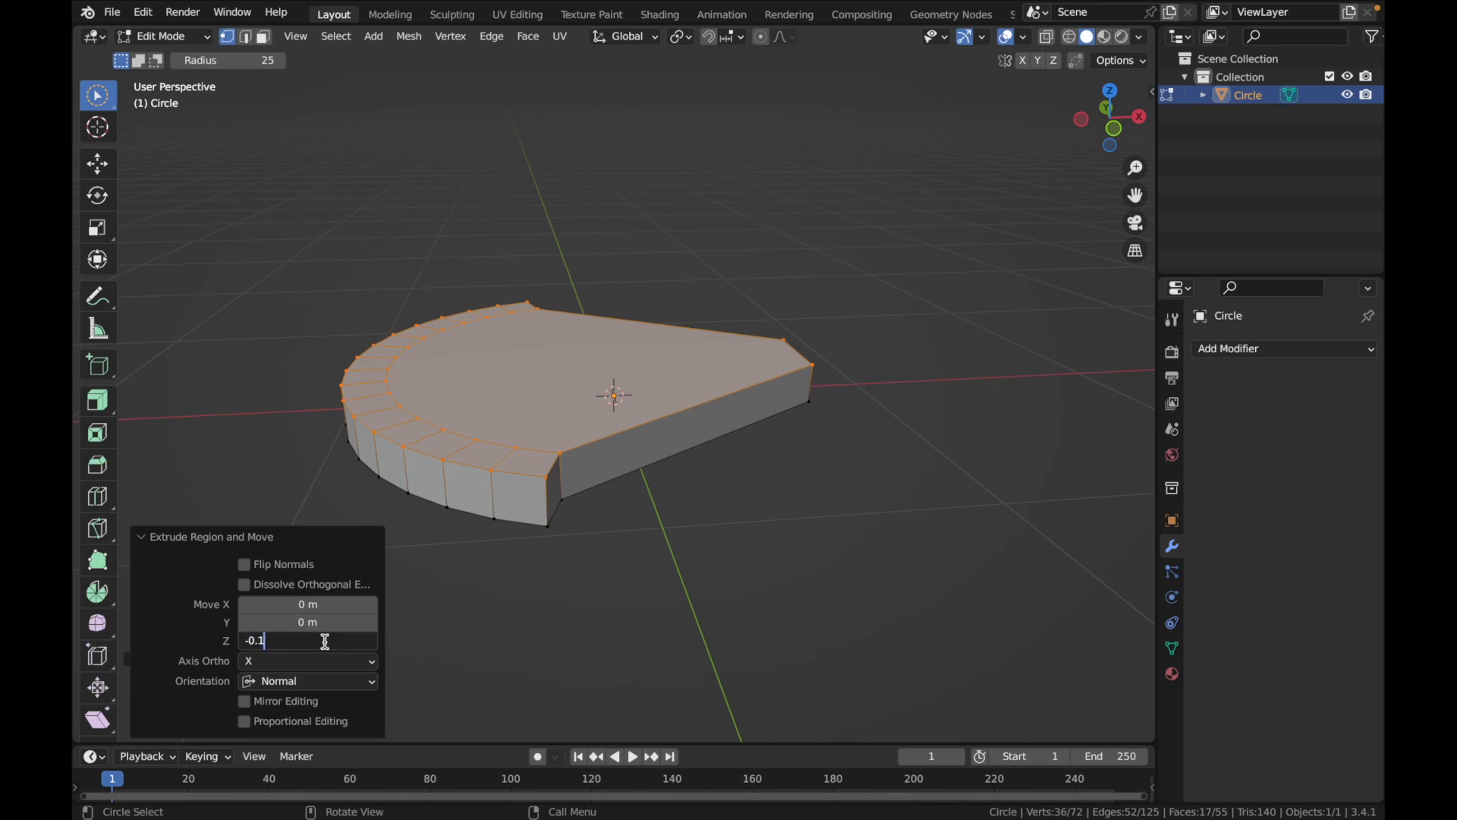
type("2")
key("Return")
Set the extrusion's Z move to -0.13 m and deselect the mesh
scroll(410, 644, "down", 5)
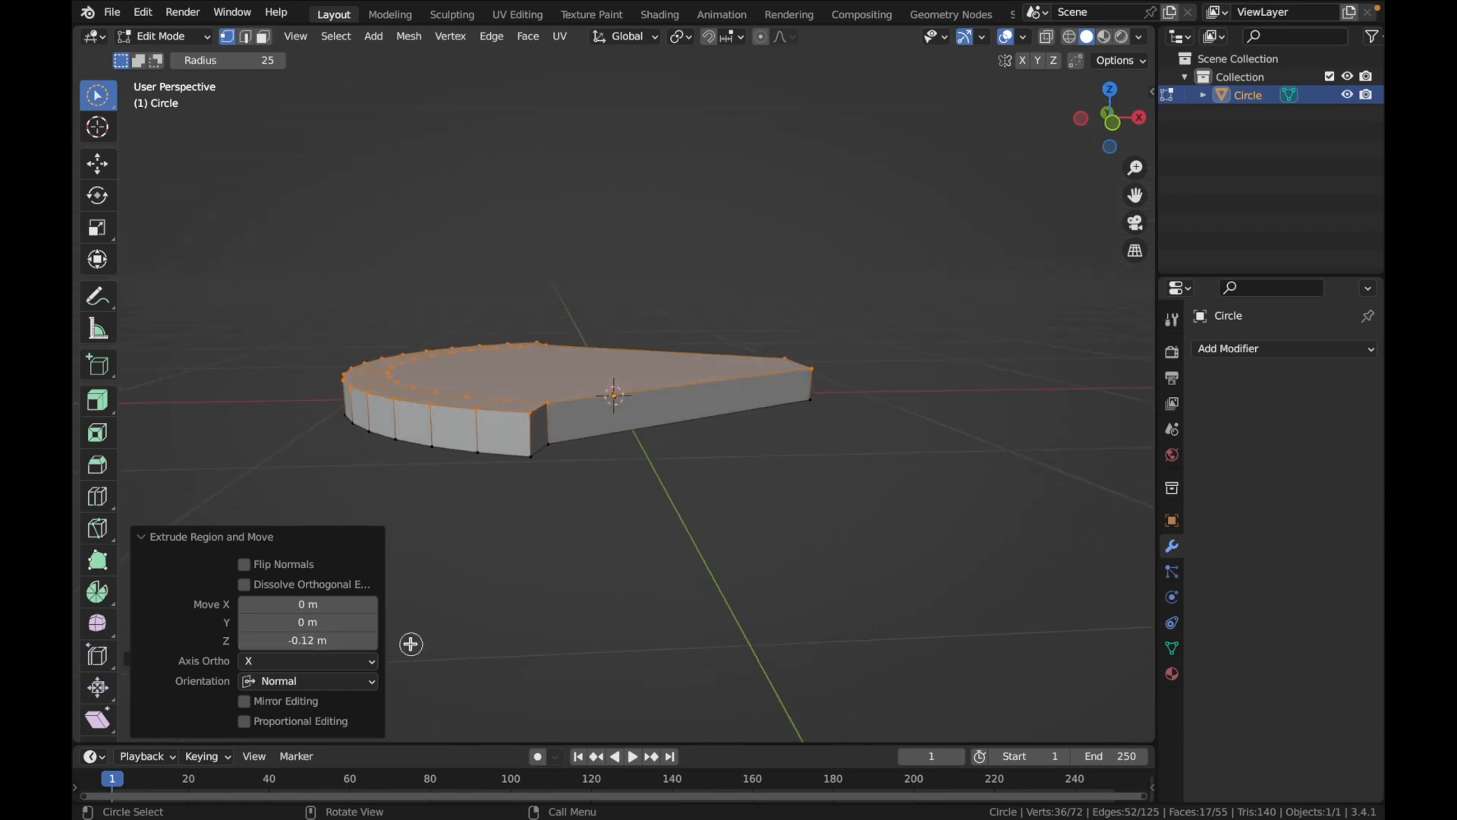
left_click(343, 642)
left_click(343, 645)
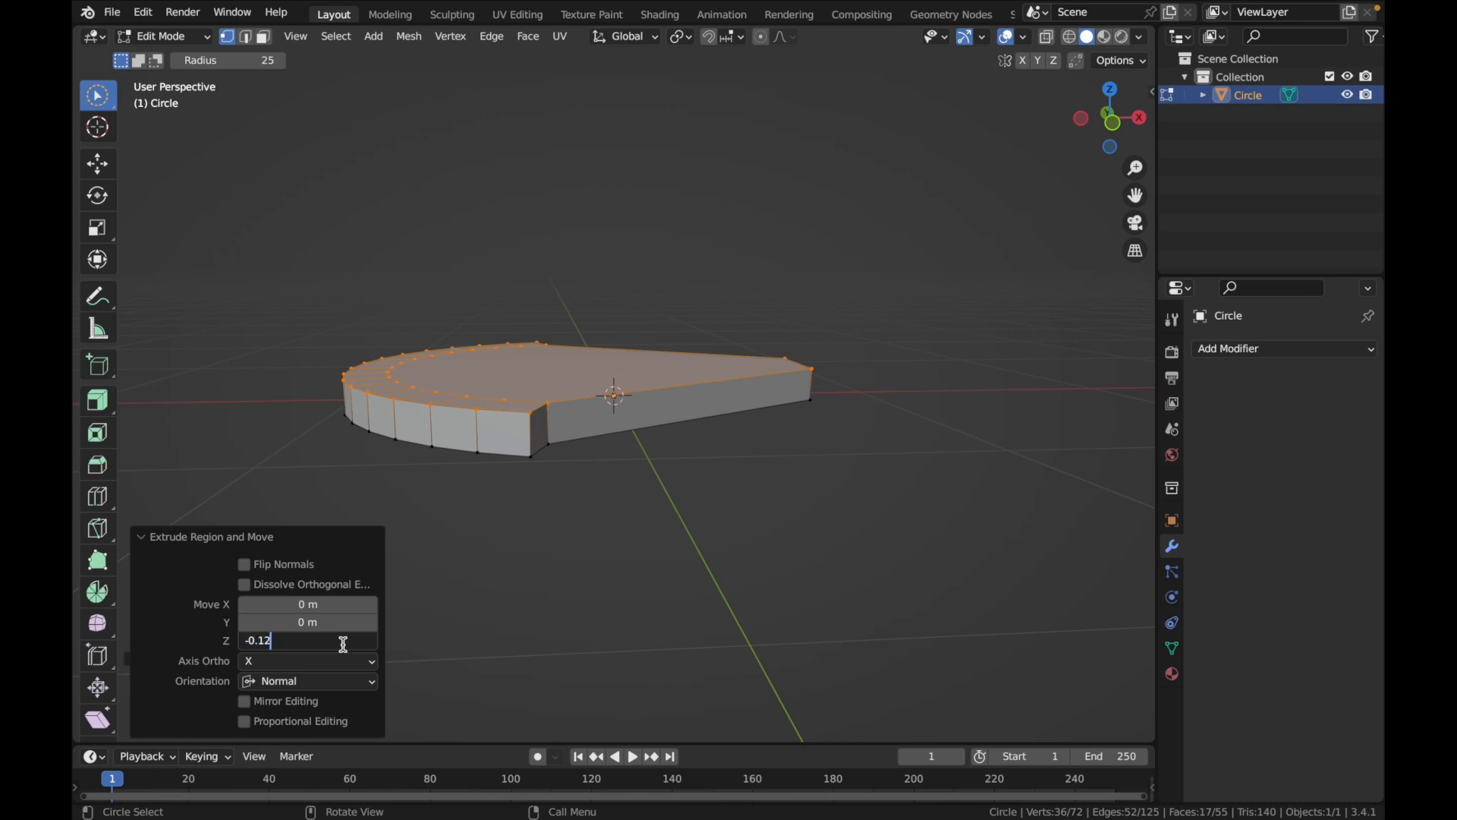
key("Return")
scroll(537, 547, "right", 5)
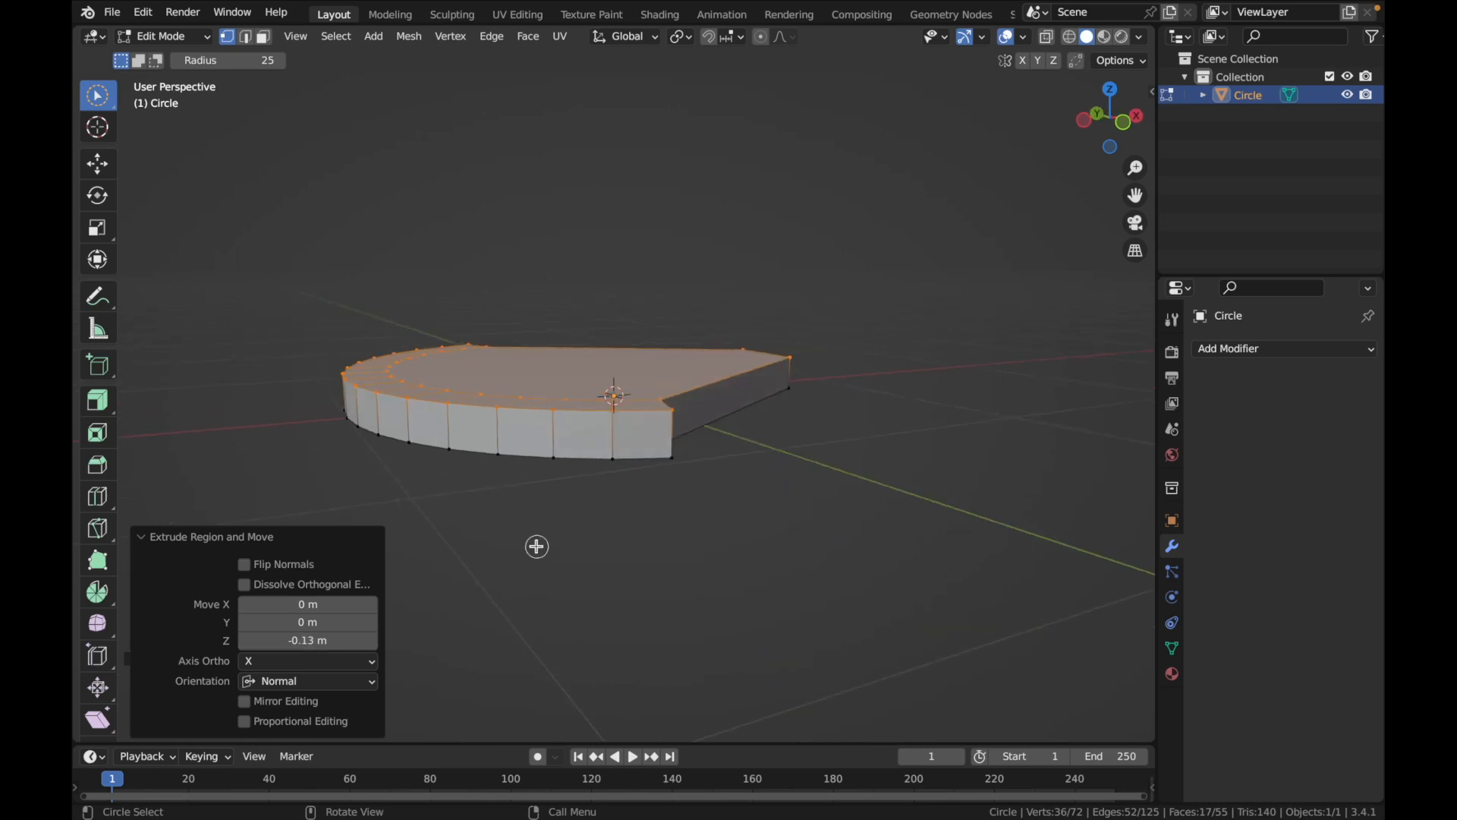
left_click(537, 546)
scroll(710, 491, "right", 6)
scroll(710, 491, "left", 4)
left_click_drag(678, 447, 659, 445)
scroll(714, 478, "right", 4)
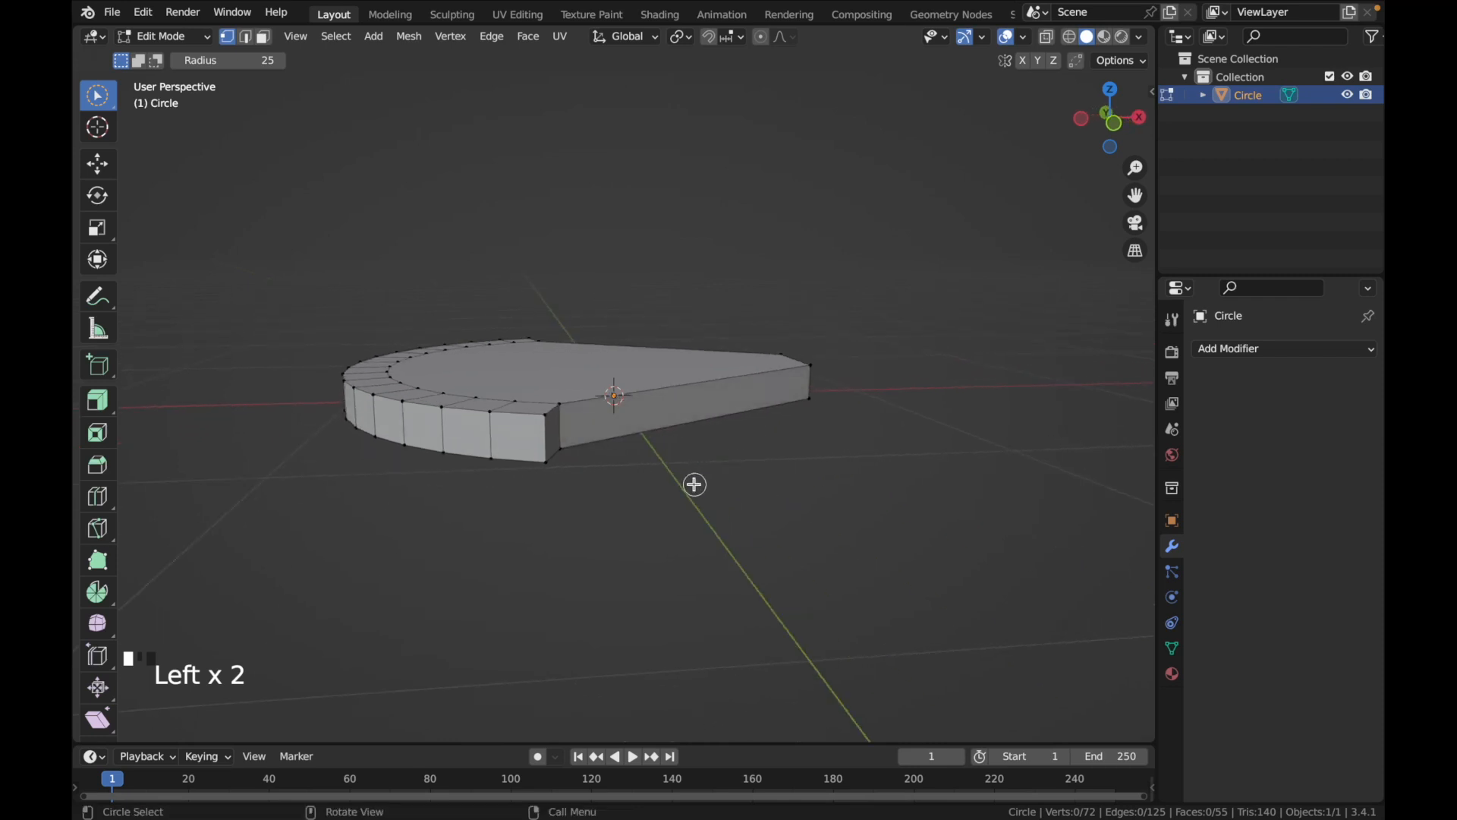
In edge selection mode, circle-select the short vertical edges around the arc's entire outer wall
left_click(245, 37)
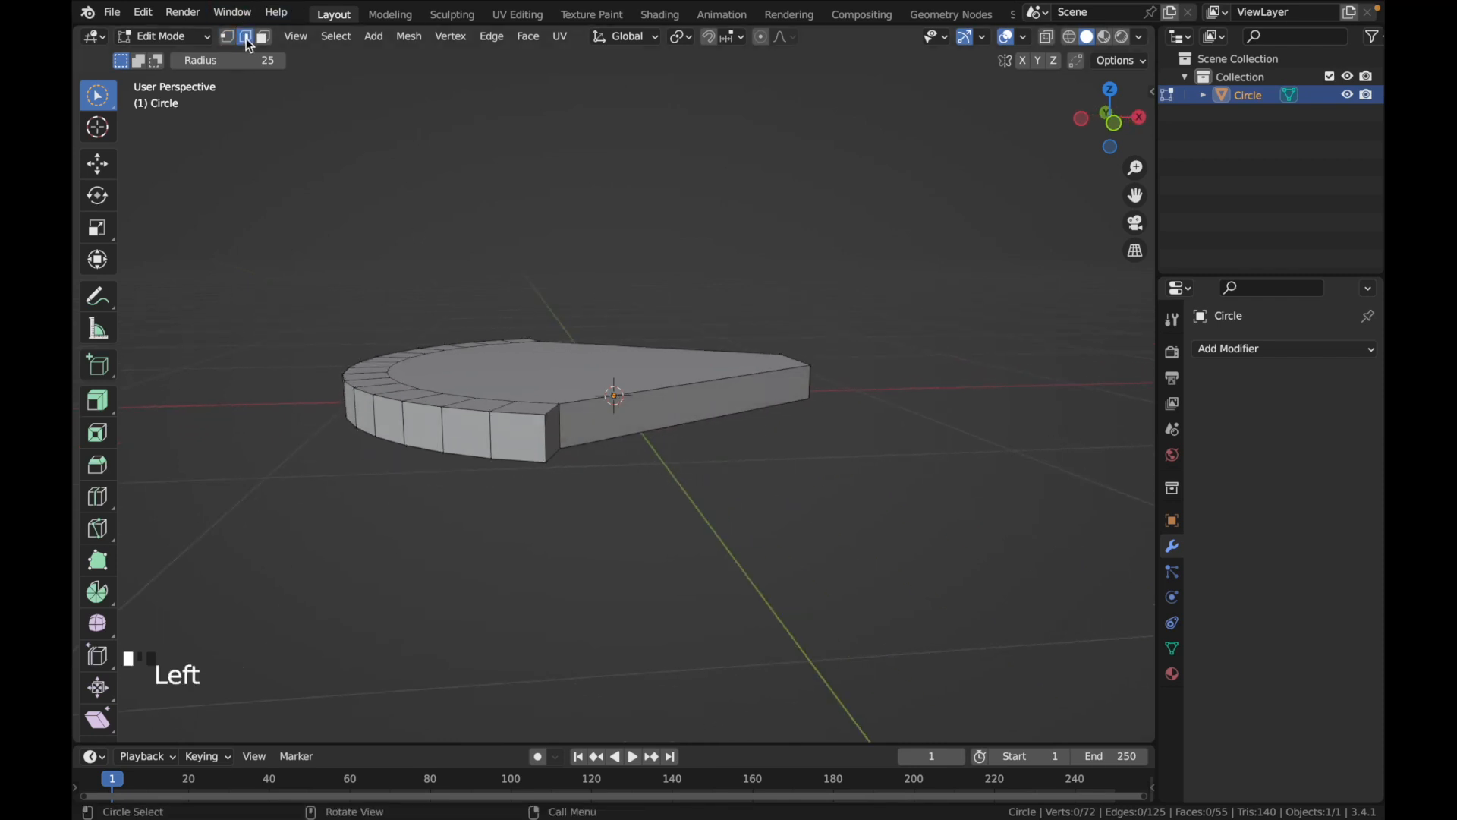
scroll(467, 402, "left", 4)
scroll(657, 413, "left", 3)
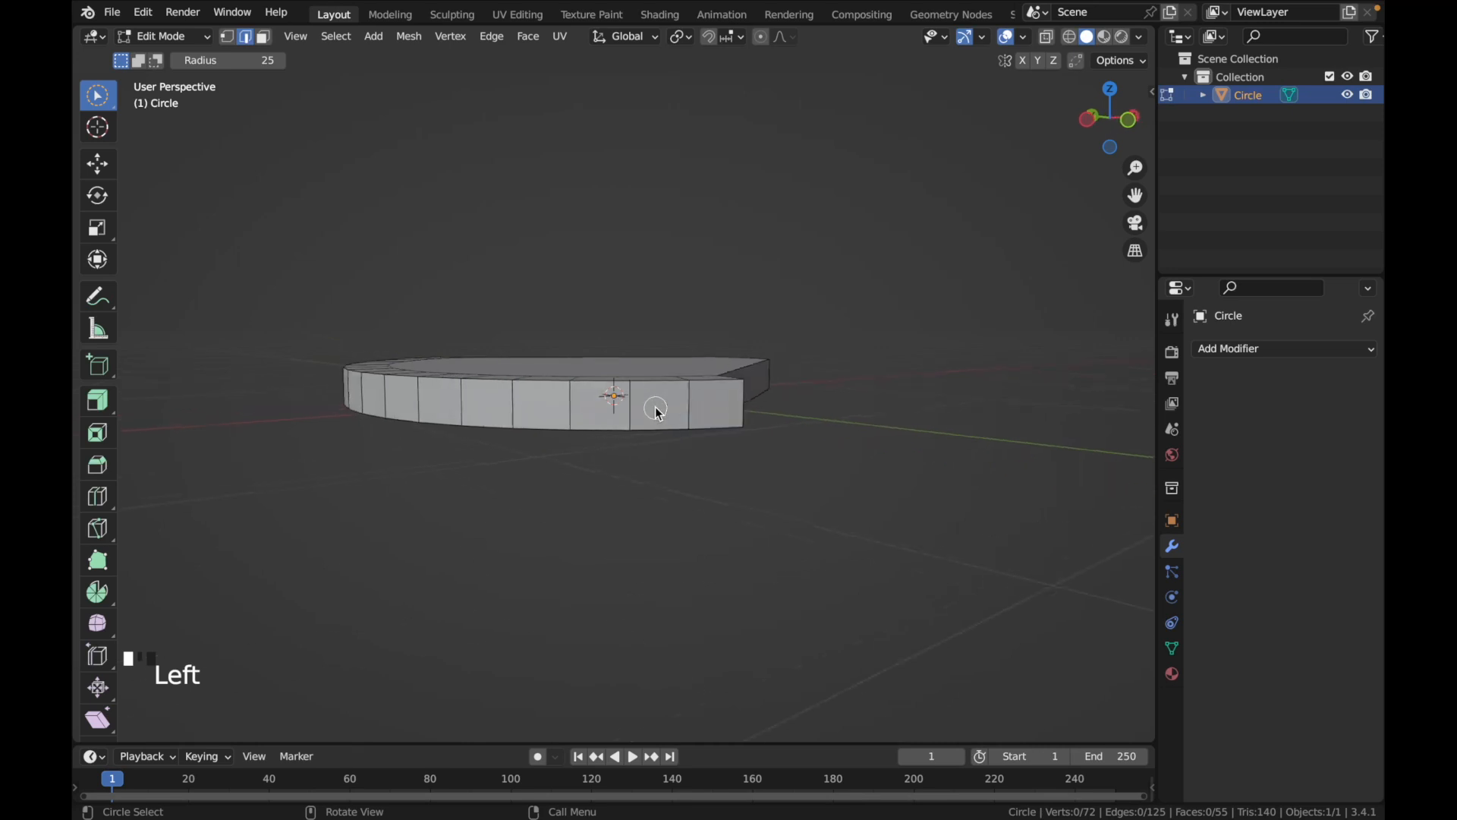
mouse_move(749, 408)
left_mouse_down()
mouse_move(711, 407)
mouse_move(776, 417)
mouse_move(736, 400)
mouse_move(565, 407)
left_mouse_up()
left_click(744, 403)
left_click_drag(462, 409, 352, 393)
scroll(352, 393, "left", 5)
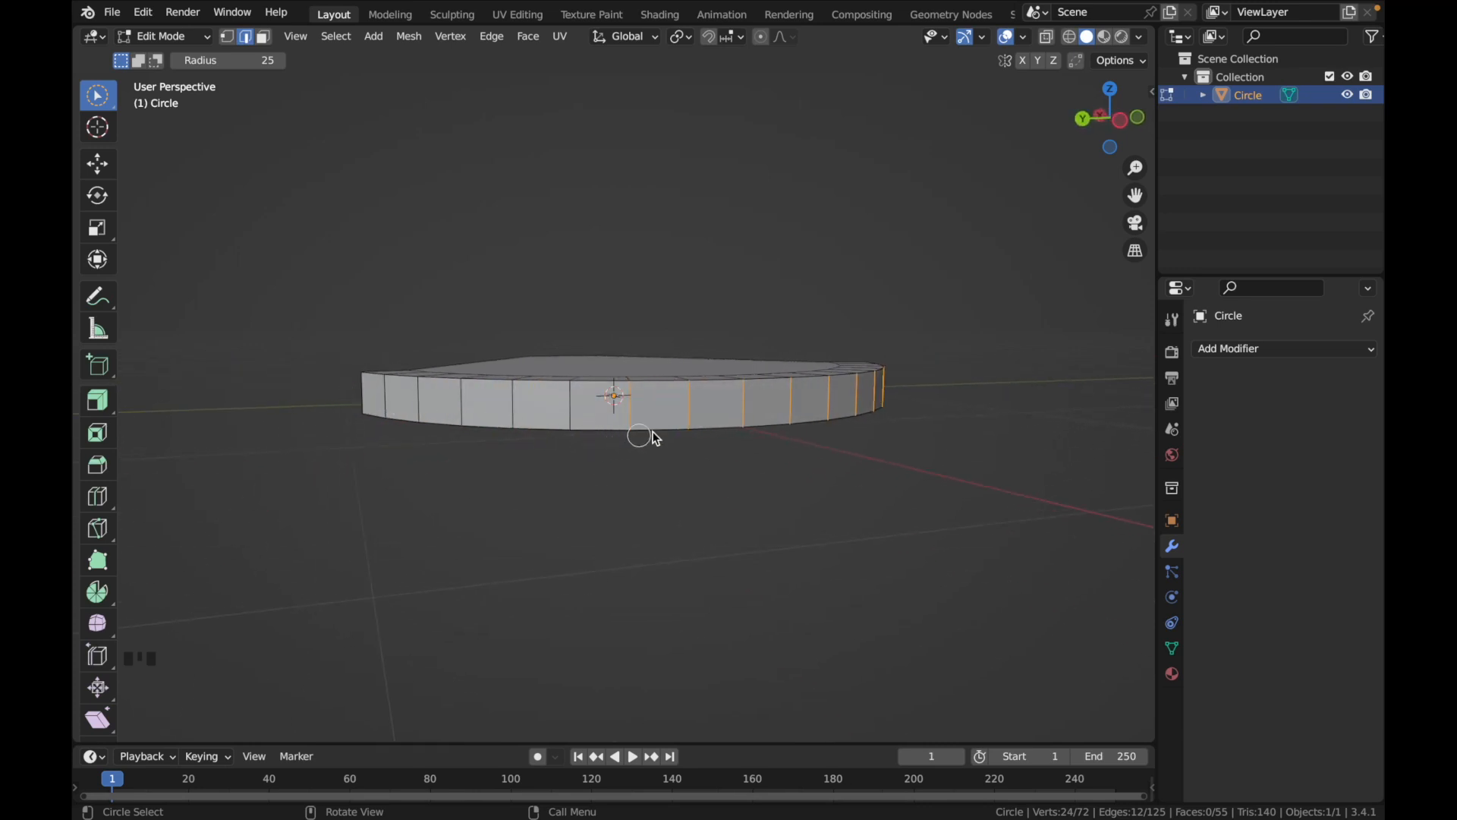
left_click(604, 408, "shift")
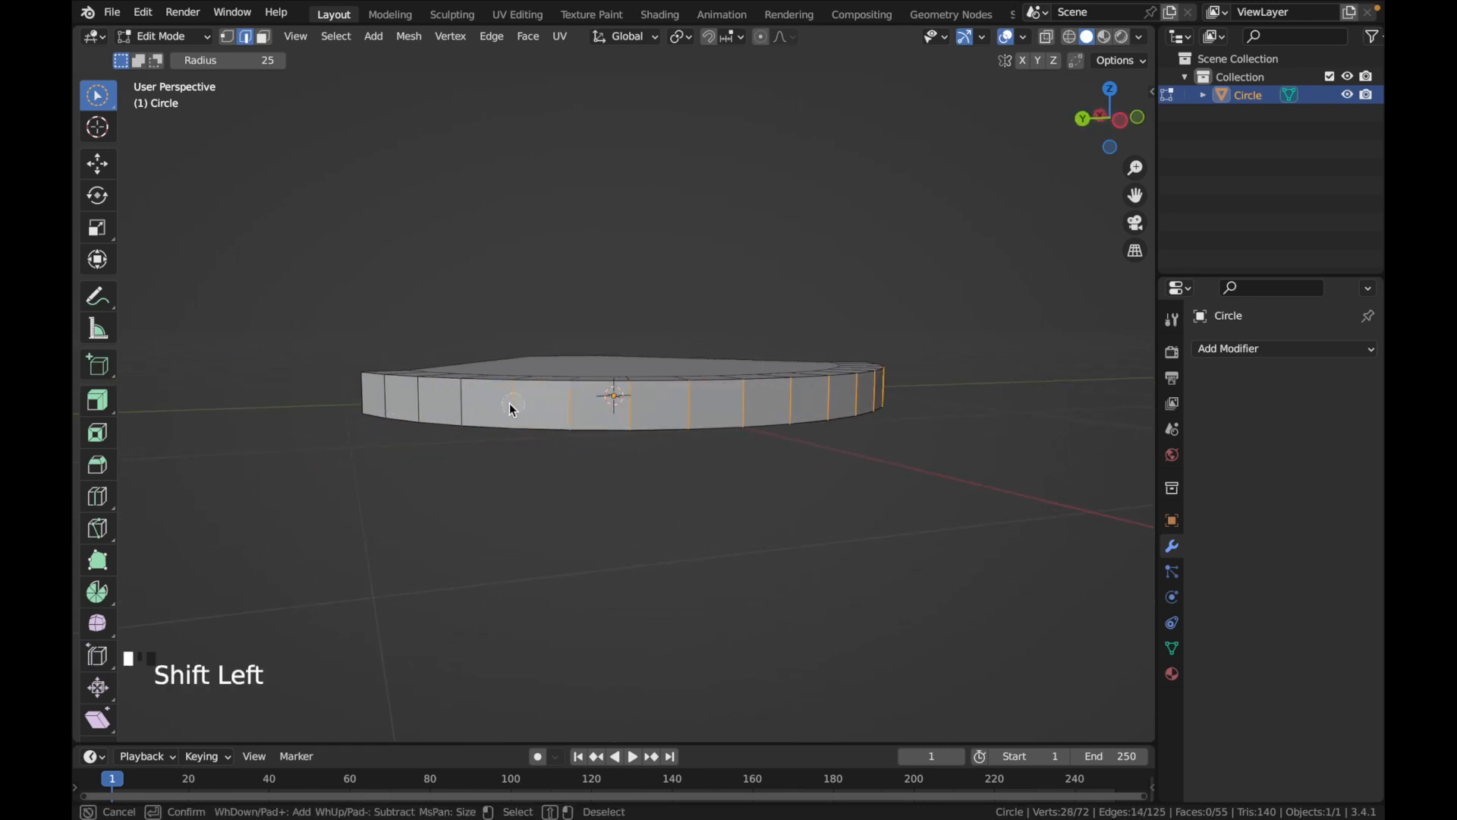
left_click_drag(373, 403, 365, 400, "shift")
Deselect the stray edges on the underside and at the arc's ends, keeping only the outer wall's vertical edges selected
scroll(521, 492, "down", 5)
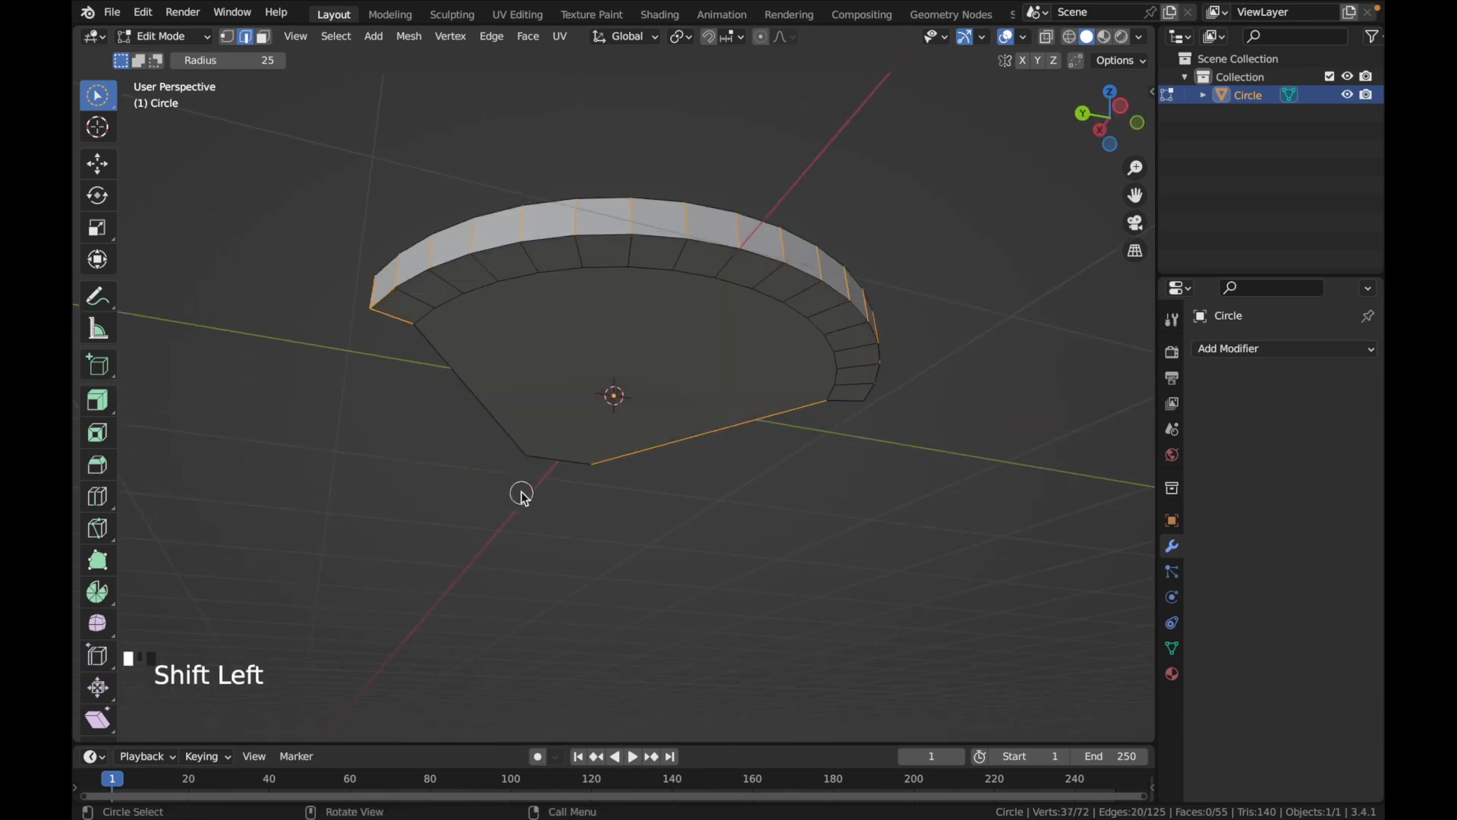
scroll(521, 492, "left", 10)
scroll(522, 493, "up", 5)
scroll(521, 492, "left", 4)
scroll(835, 344, "down", 5)
scroll(835, 344, "right", 10)
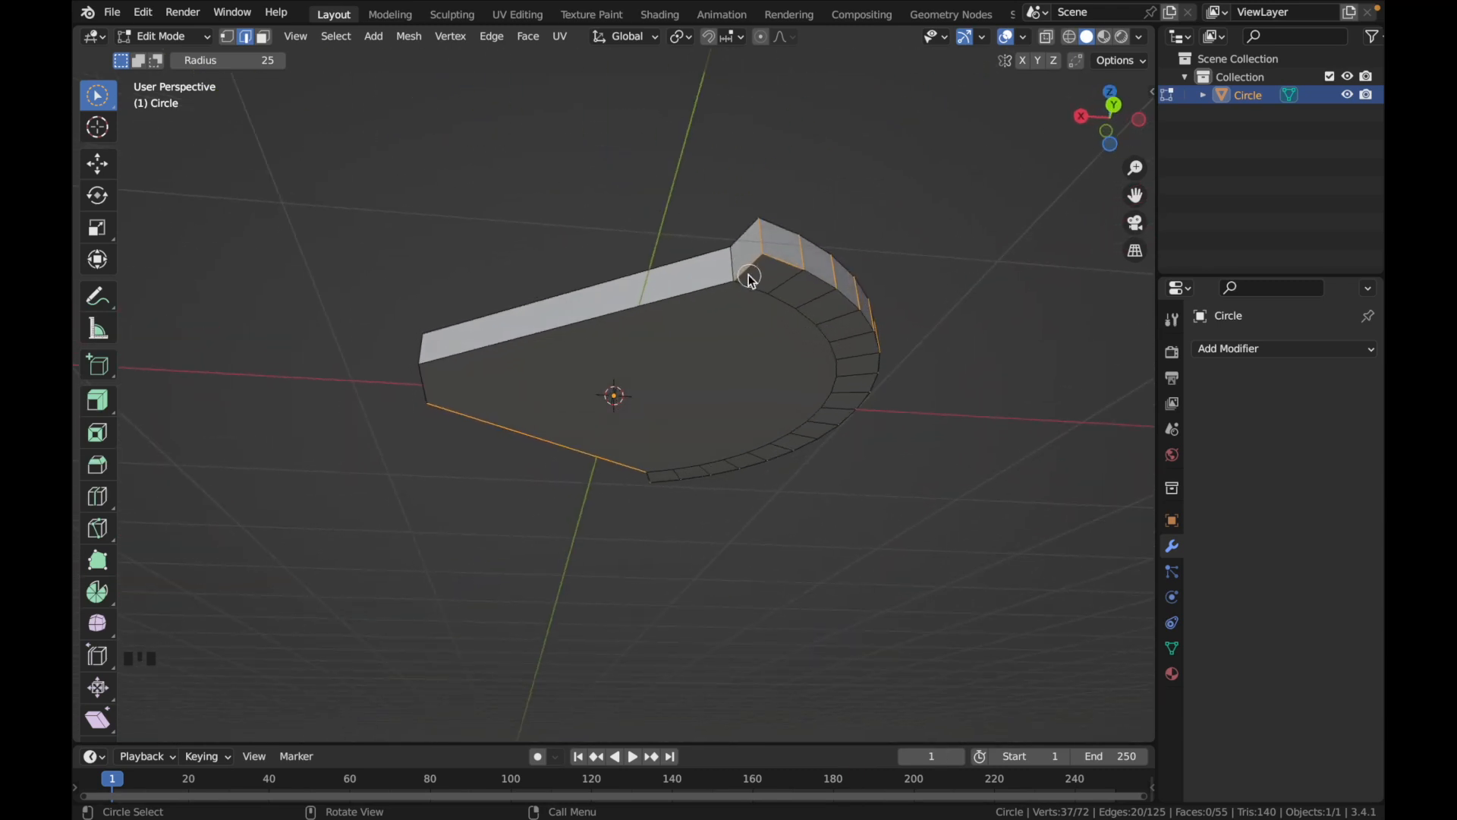
key("ctrl")
mouse_move(750, 279)
left_mouse_down("super")
mouse_move(742, 267)
mouse_move(773, 269)
mouse_move(758, 307)
left_mouse_up("super")
middle_click_drag(738, 358, 740, 358)
left_click_drag(667, 415, 667, 452, "super")
middle_click_drag(768, 519, 769, 521)
Merge the selected outer wall edges with Collapse to form a sharp cutting edge, and clear the selection
key("m")
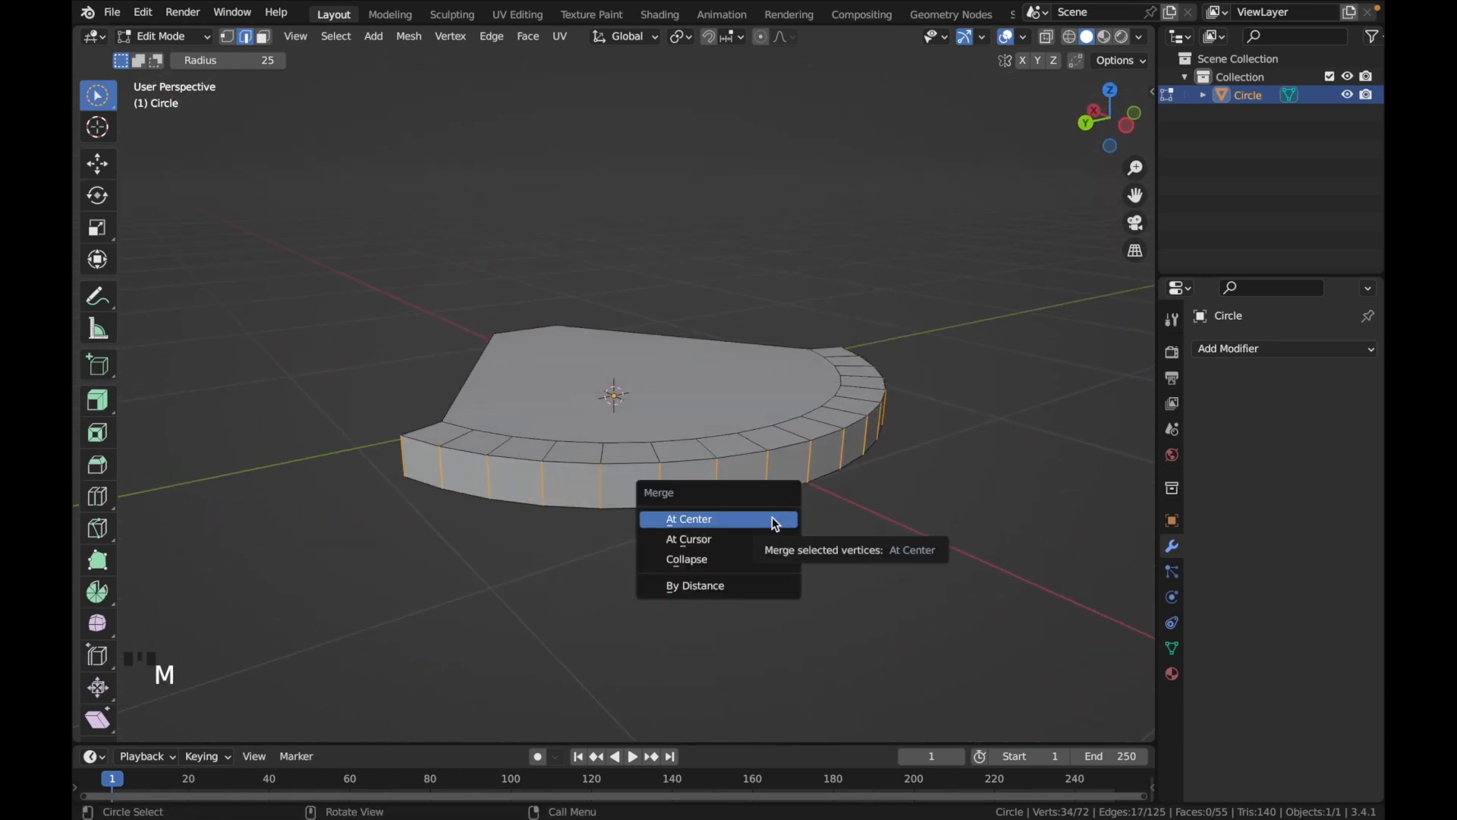
left_click(746, 560)
middle_click_drag(807, 557, 822, 557)
key("Tab")
middle_click_drag(820, 559, 787, 542)
Select the flat face at the narrow tip of the body, scale it down along Z, and deselect it
key("3")
left_click(719, 476)
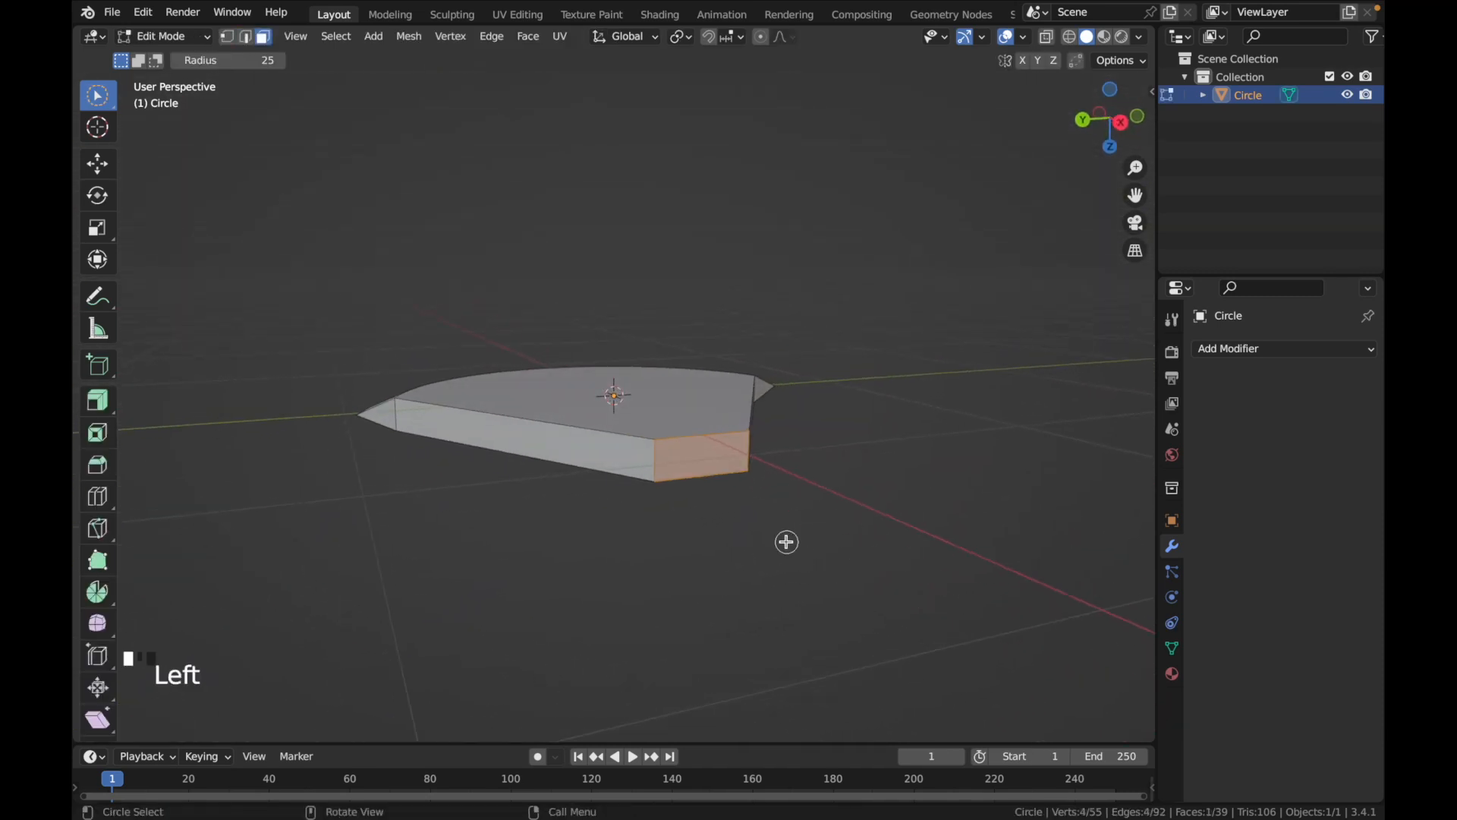
left_click(264, 40)
left_click(696, 454)
middle_click_drag(803, 565, 885, 589)
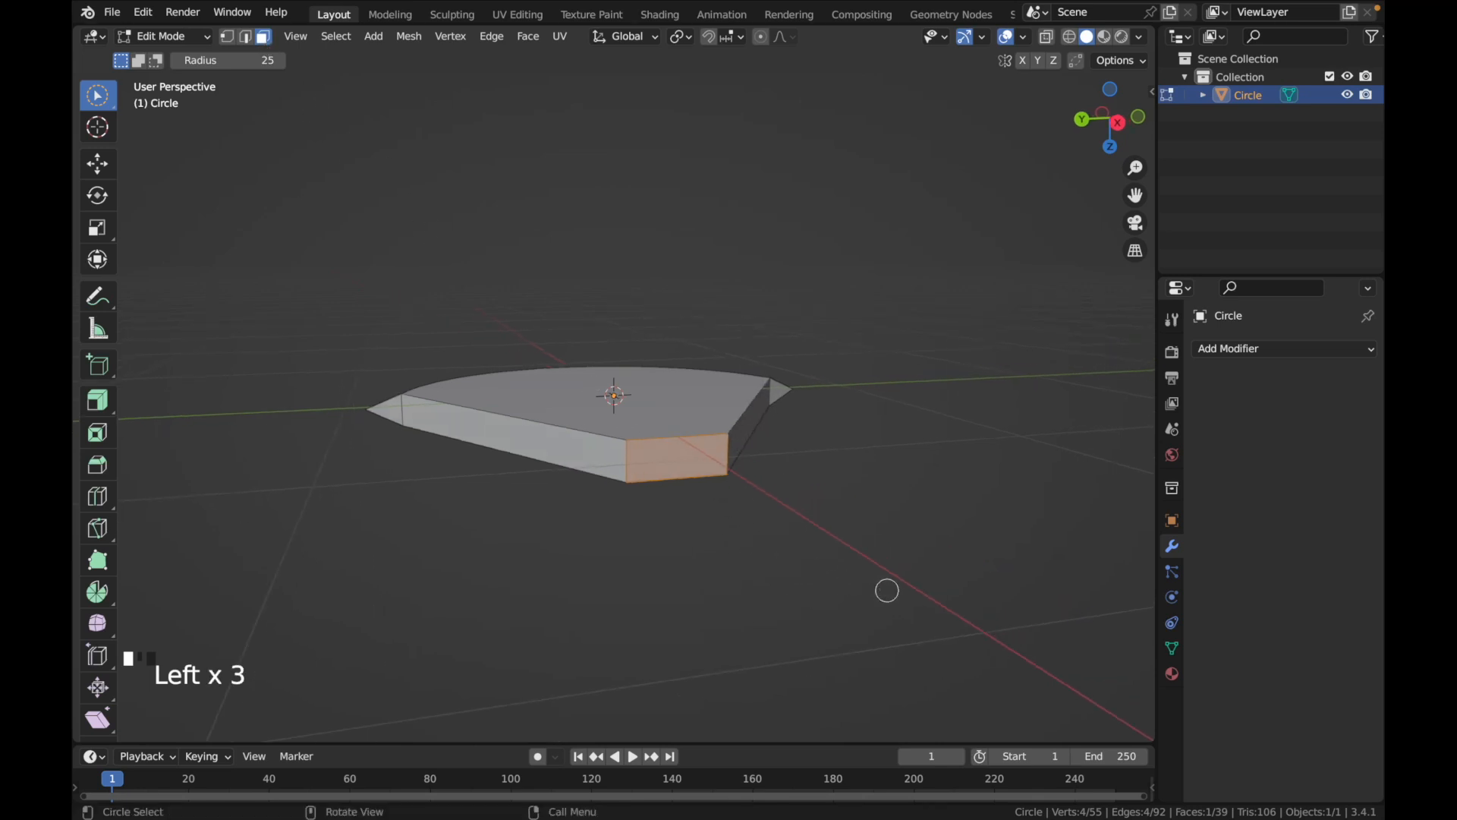
key("s")
key("z")
left_click(869, 584)
left_click(337, 662)
type("0")
key("Return")
middle_click_drag(439, 668, 632, 693)
scroll(664, 597, "down", 3)
left_click(766, 522)
scroll(767, 522, "up", 10)
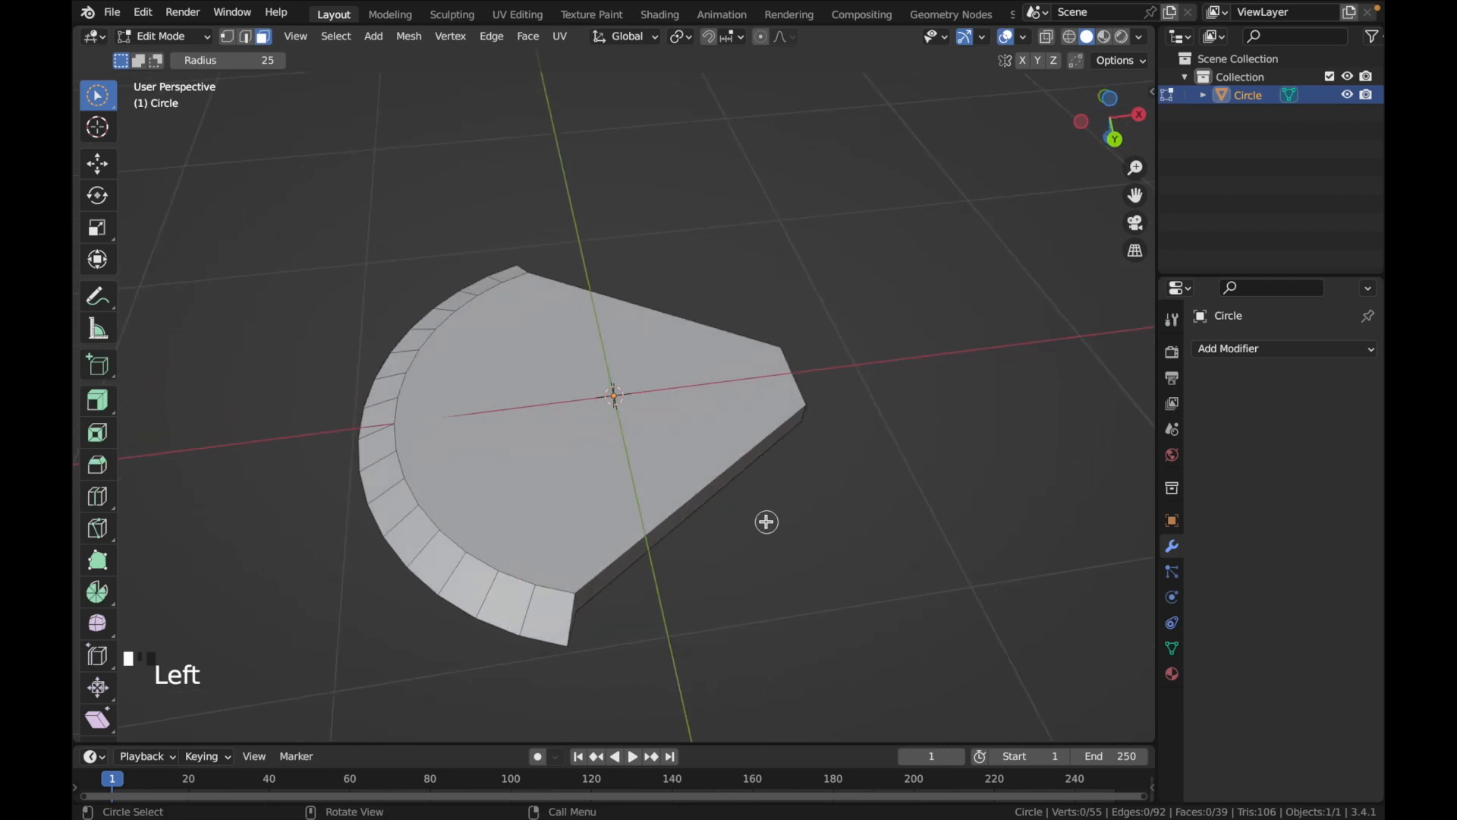
scroll(766, 523, "down", 5)
In Object Mode, set the blade's origin with Geometry to Origin
key("Tab")
right_click(634, 403)
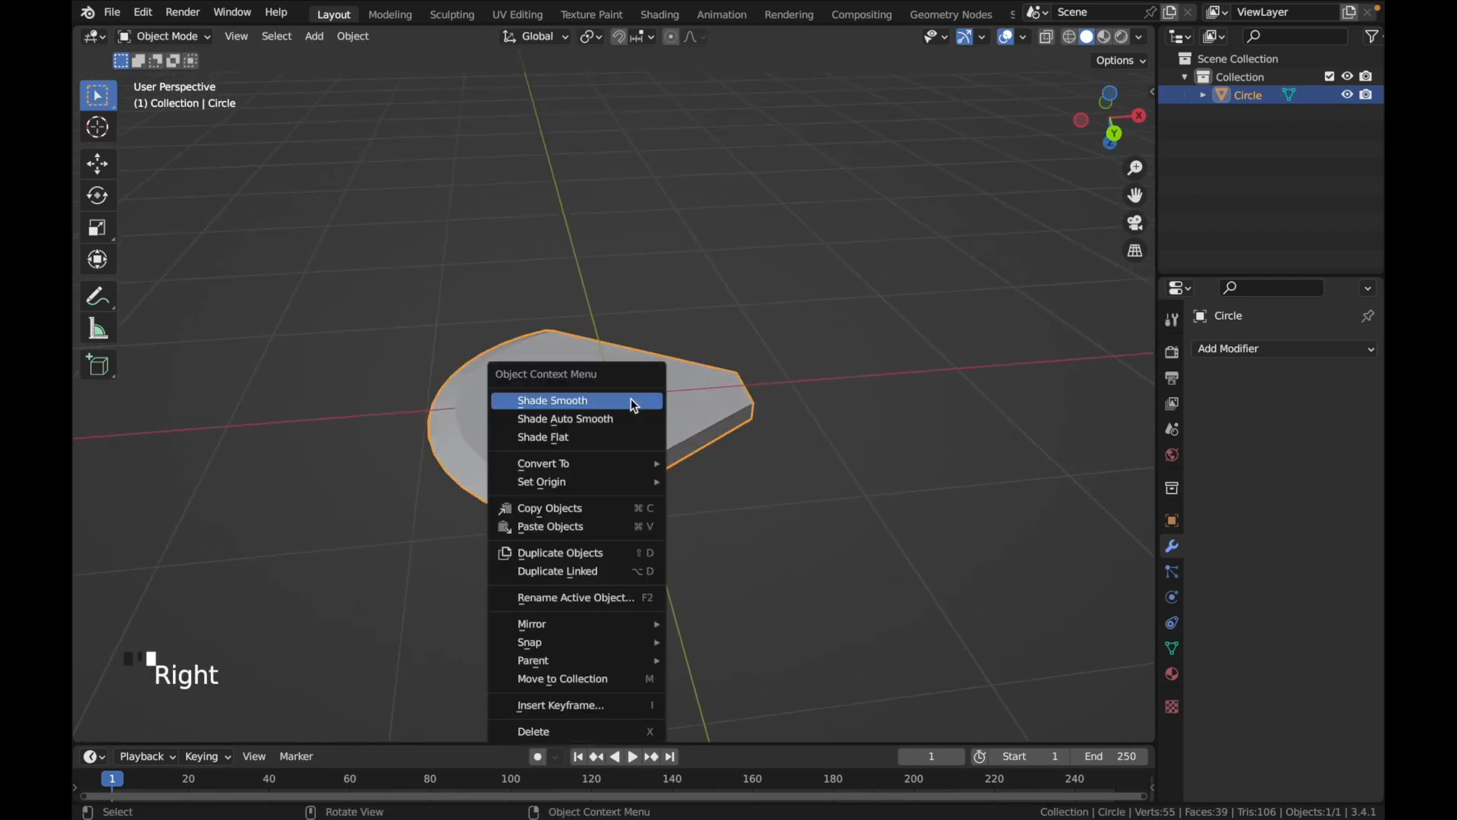
mouse_move(622, 469)
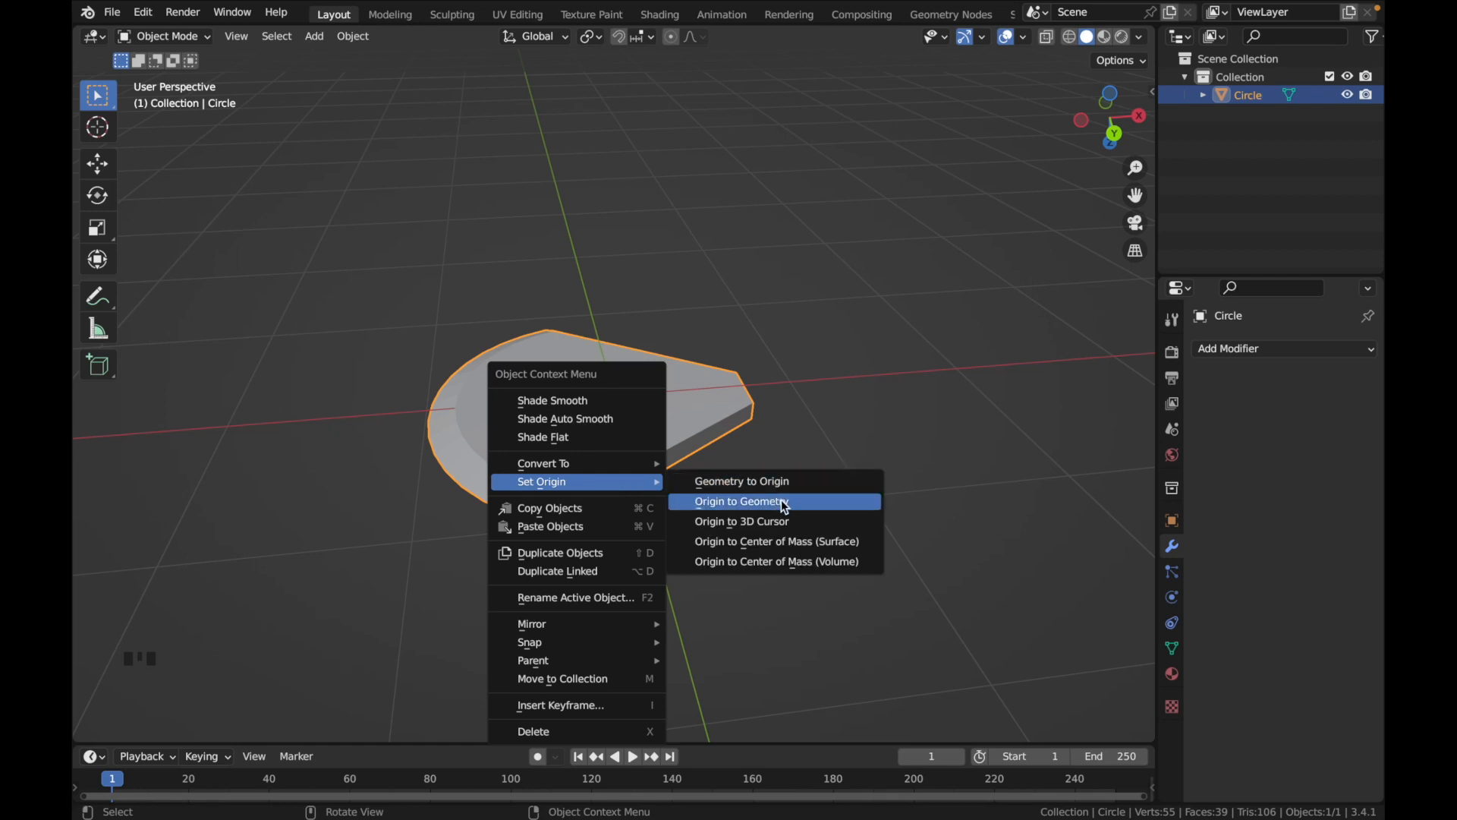
left_click(782, 481)
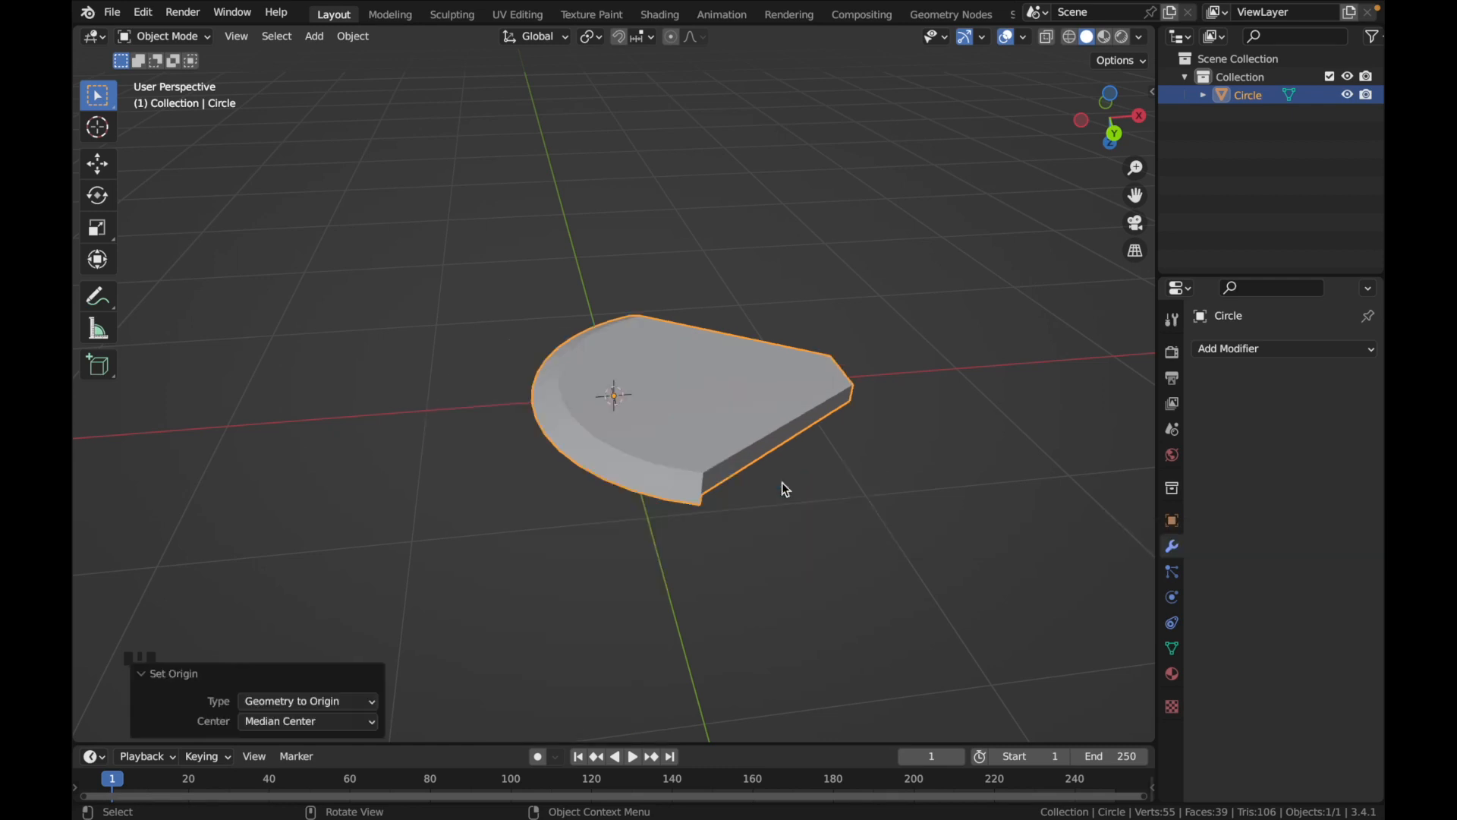
middle_click_drag(792, 501, 954, 347)
left_click(1110, 133)
mouse_move(895, 389)
middle_mouse_down()
mouse_move(895, 360)
mouse_move(997, 289)
middle_mouse_up()
left_click(1118, 110)
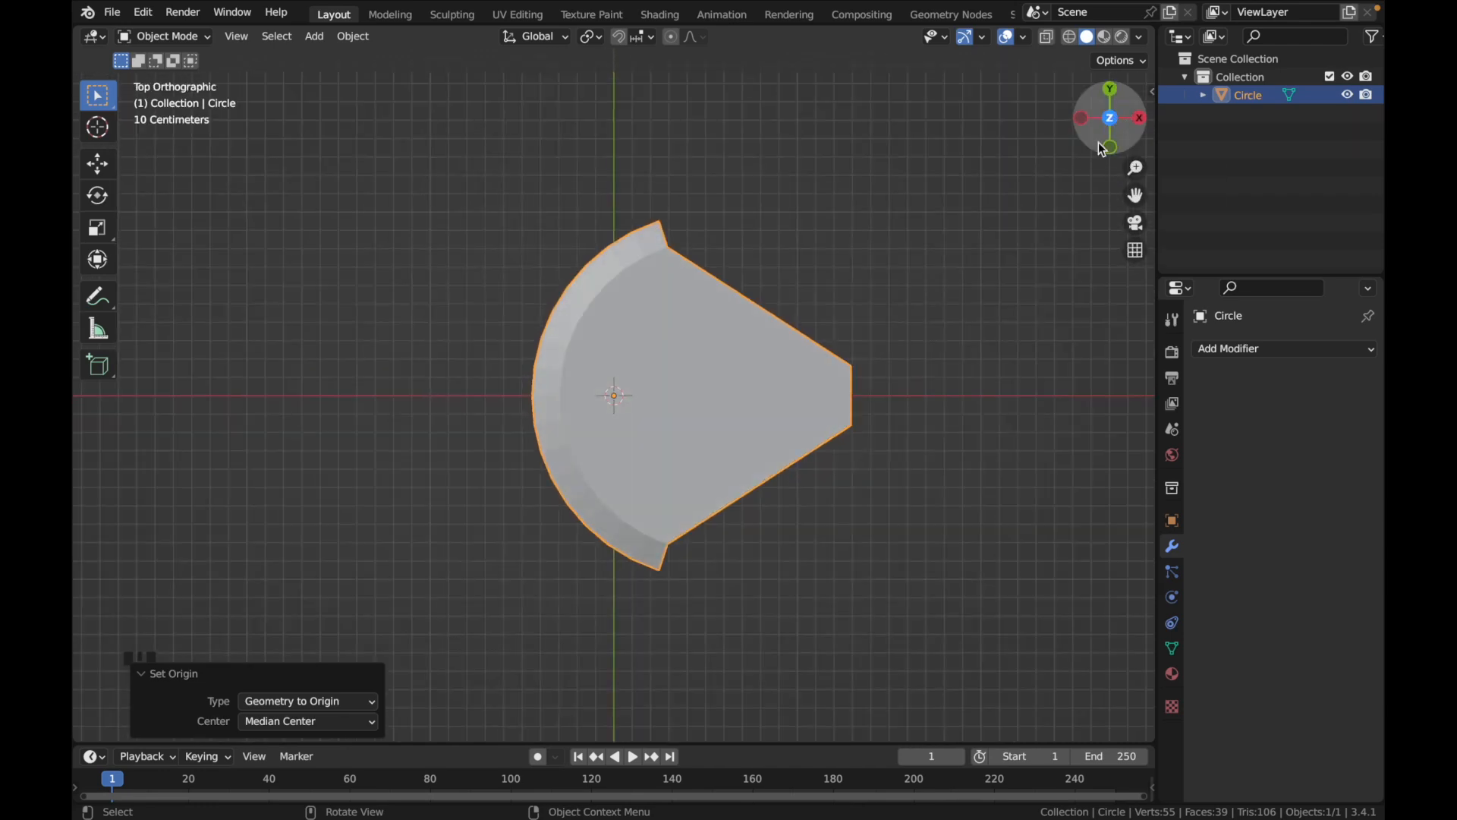
key("g")
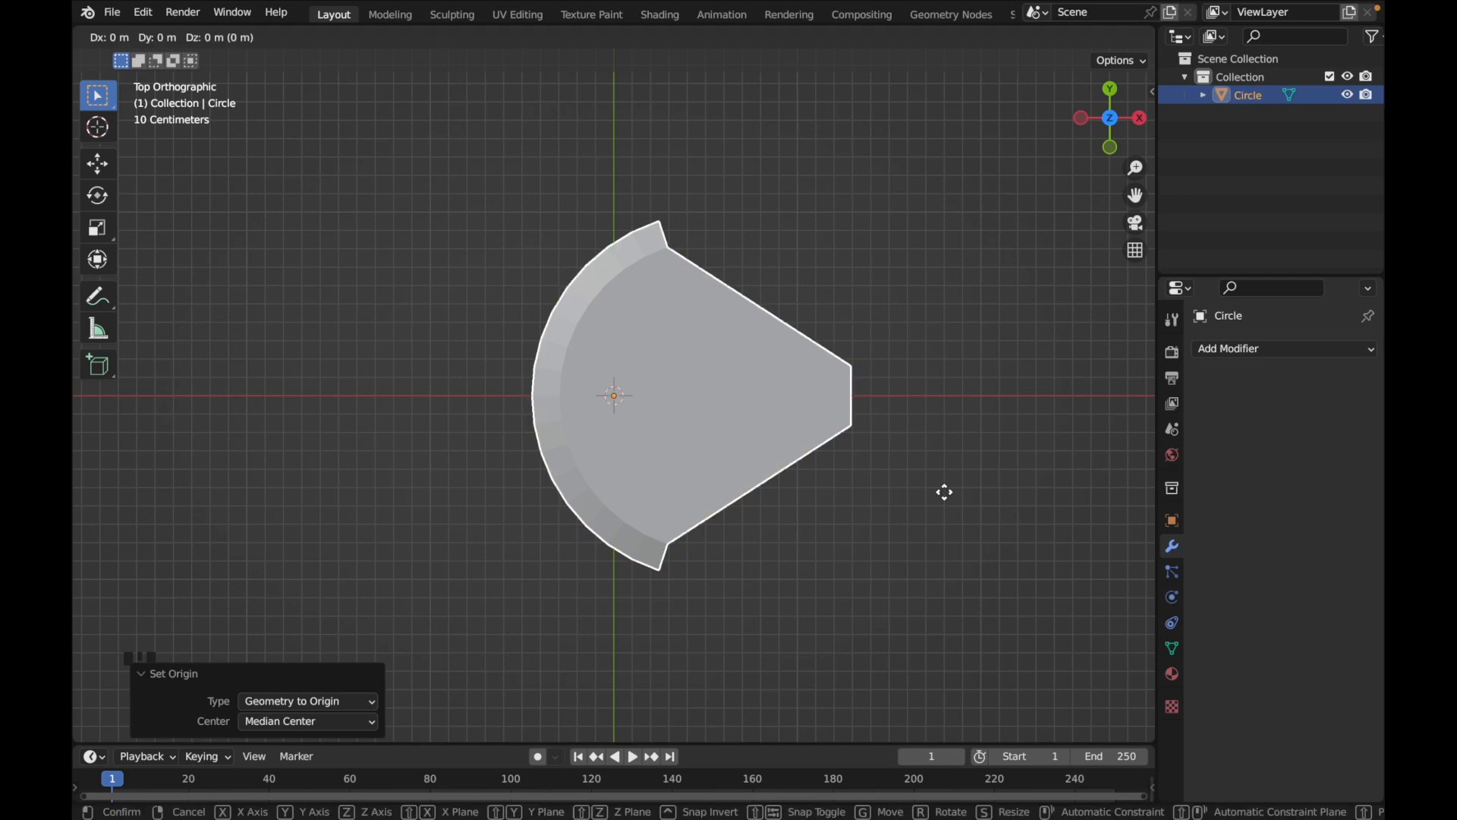
left_click(944, 492)
left_click(944, 492)
Move the blade about -1.1 m along X so its narrow tip lies across the world origin
left_click(815, 405)
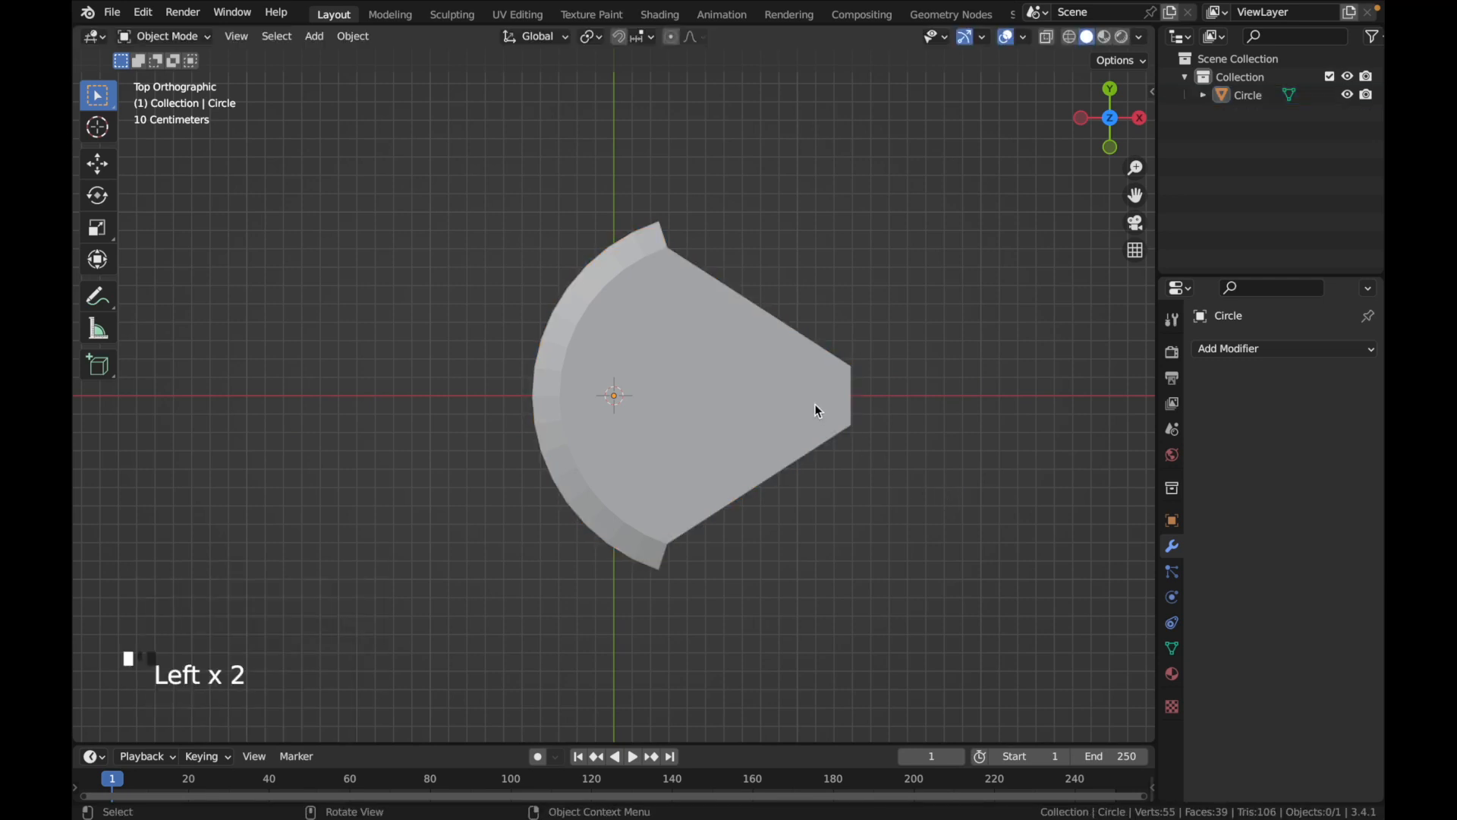
key("g")
key("x")
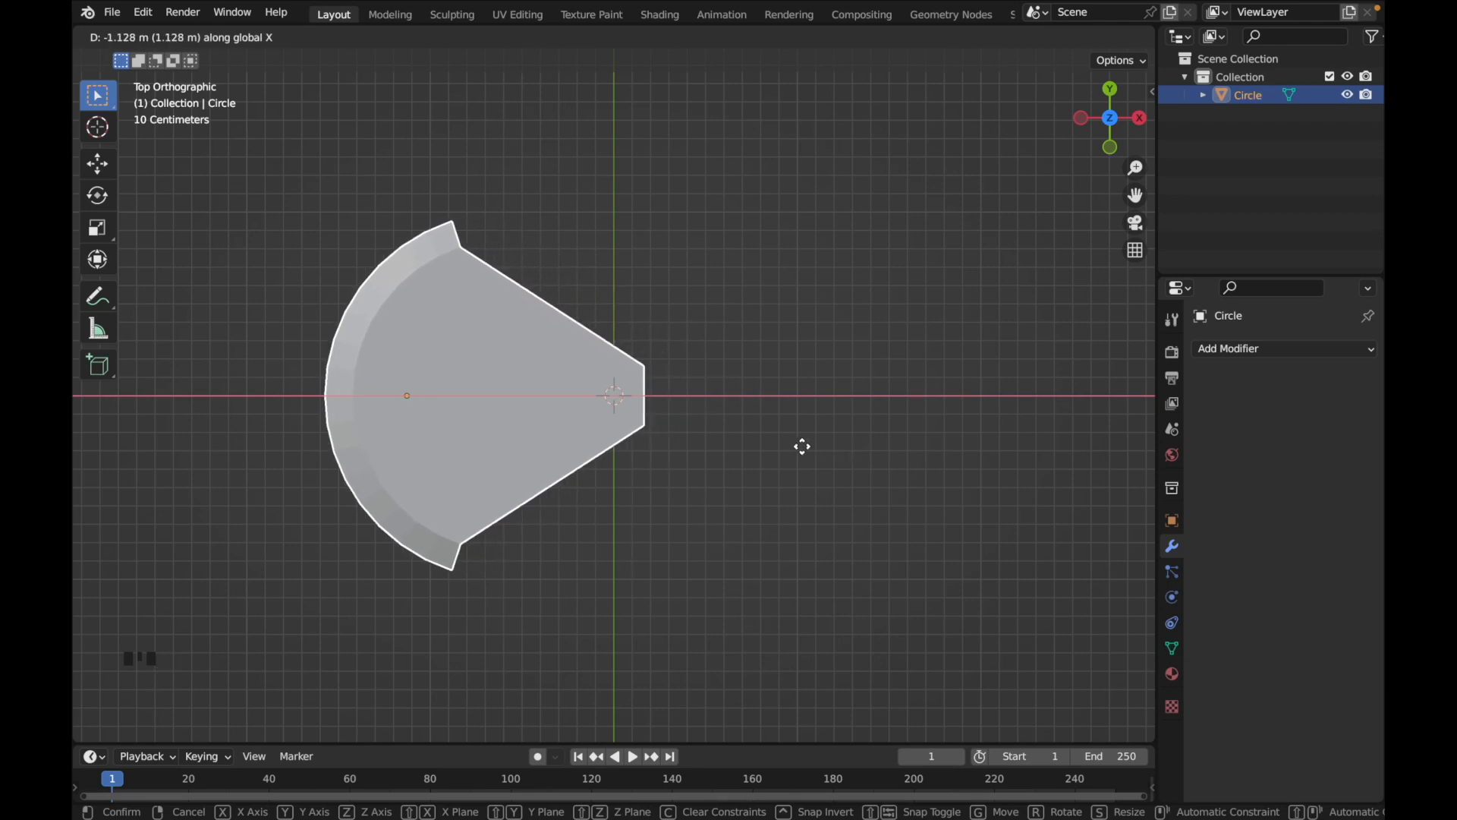
left_click(803, 446)
Add a mesh cylinder at the world origin with 18 vertices
middle_click_drag(803, 445, 699, 481)
scroll(704, 492, "down", 4, "super")
key("shift+a")
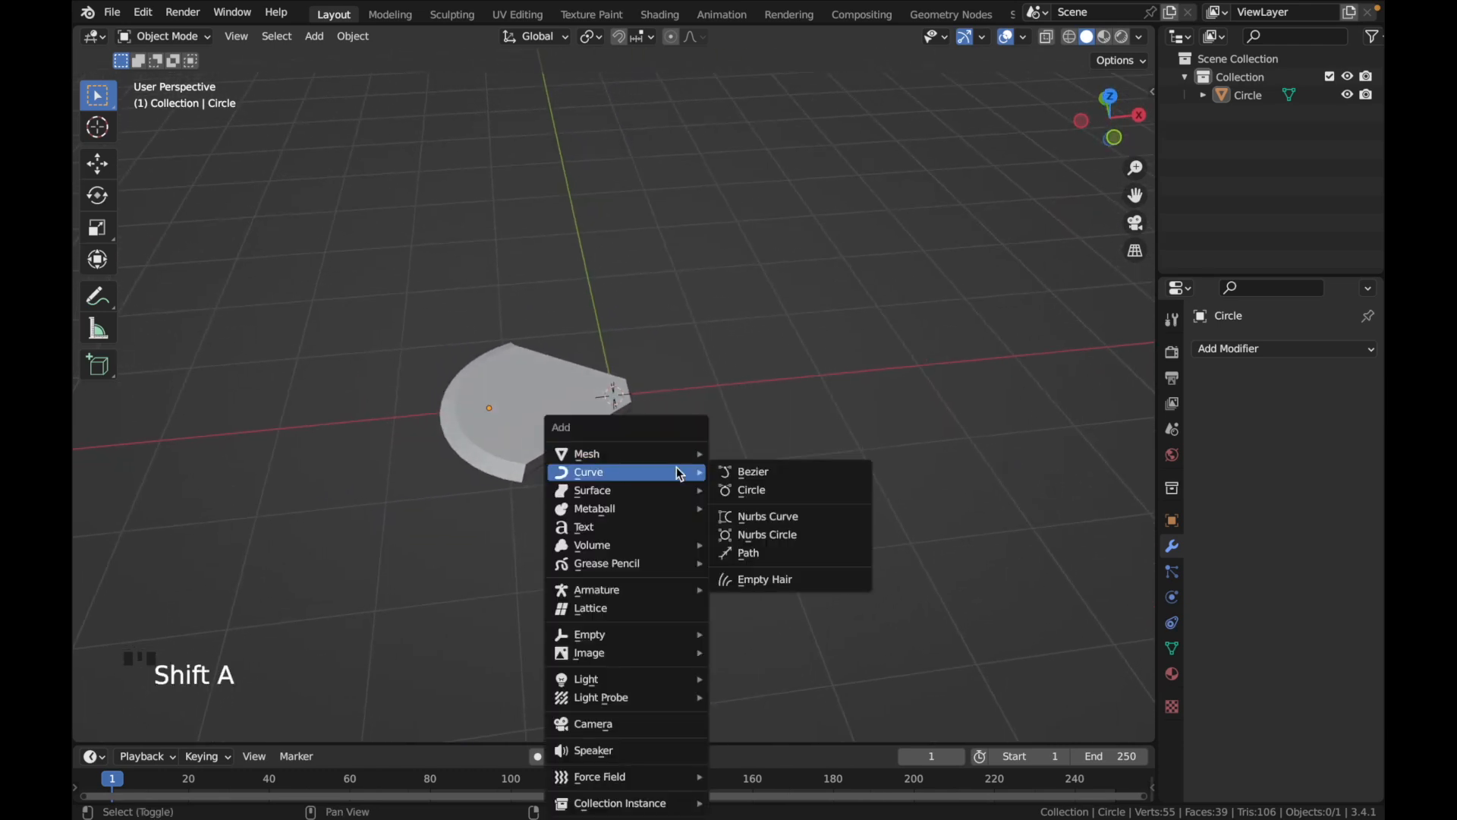
mouse_move(674, 454)
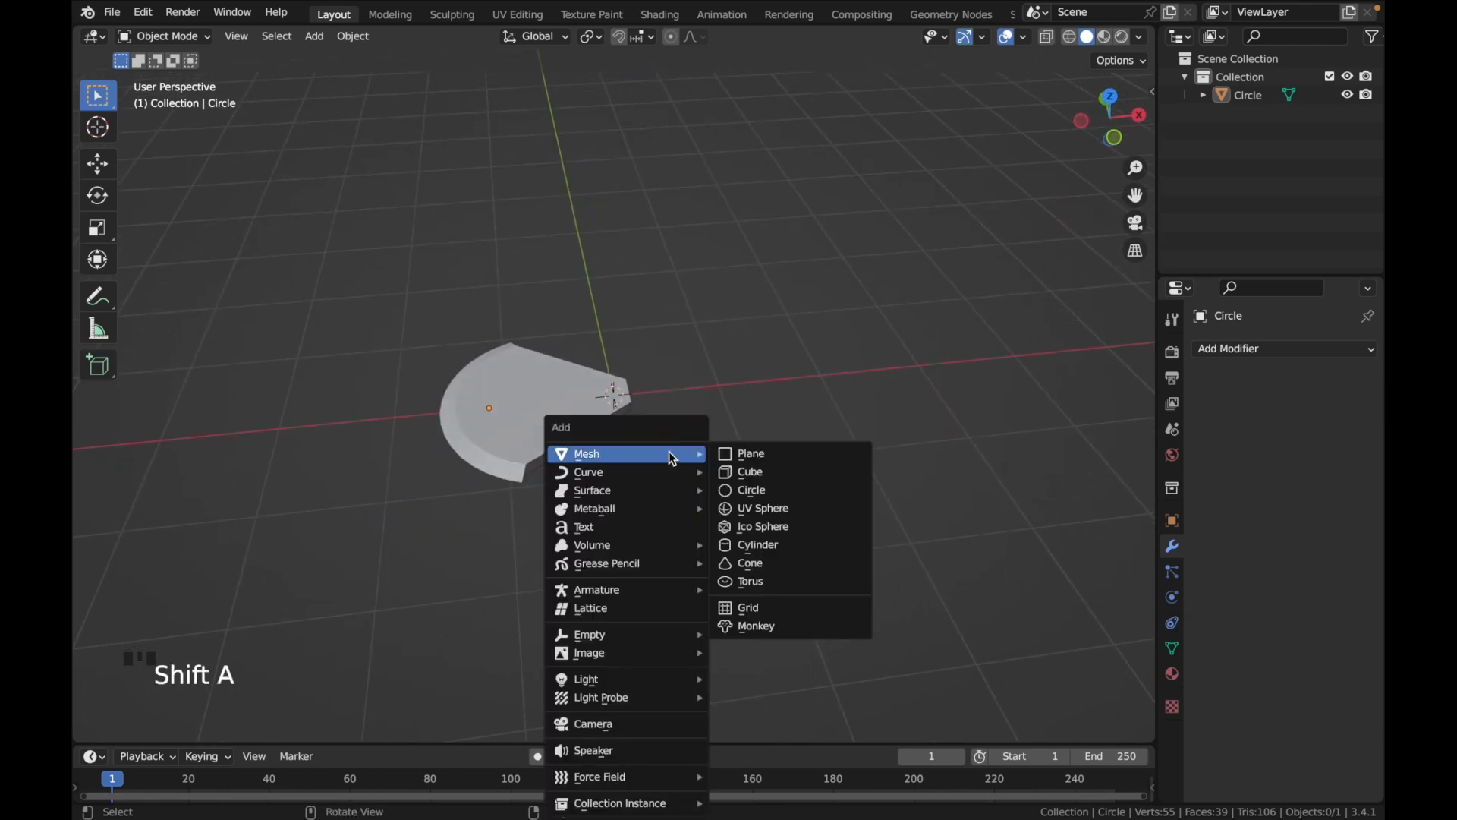
left_click(777, 544)
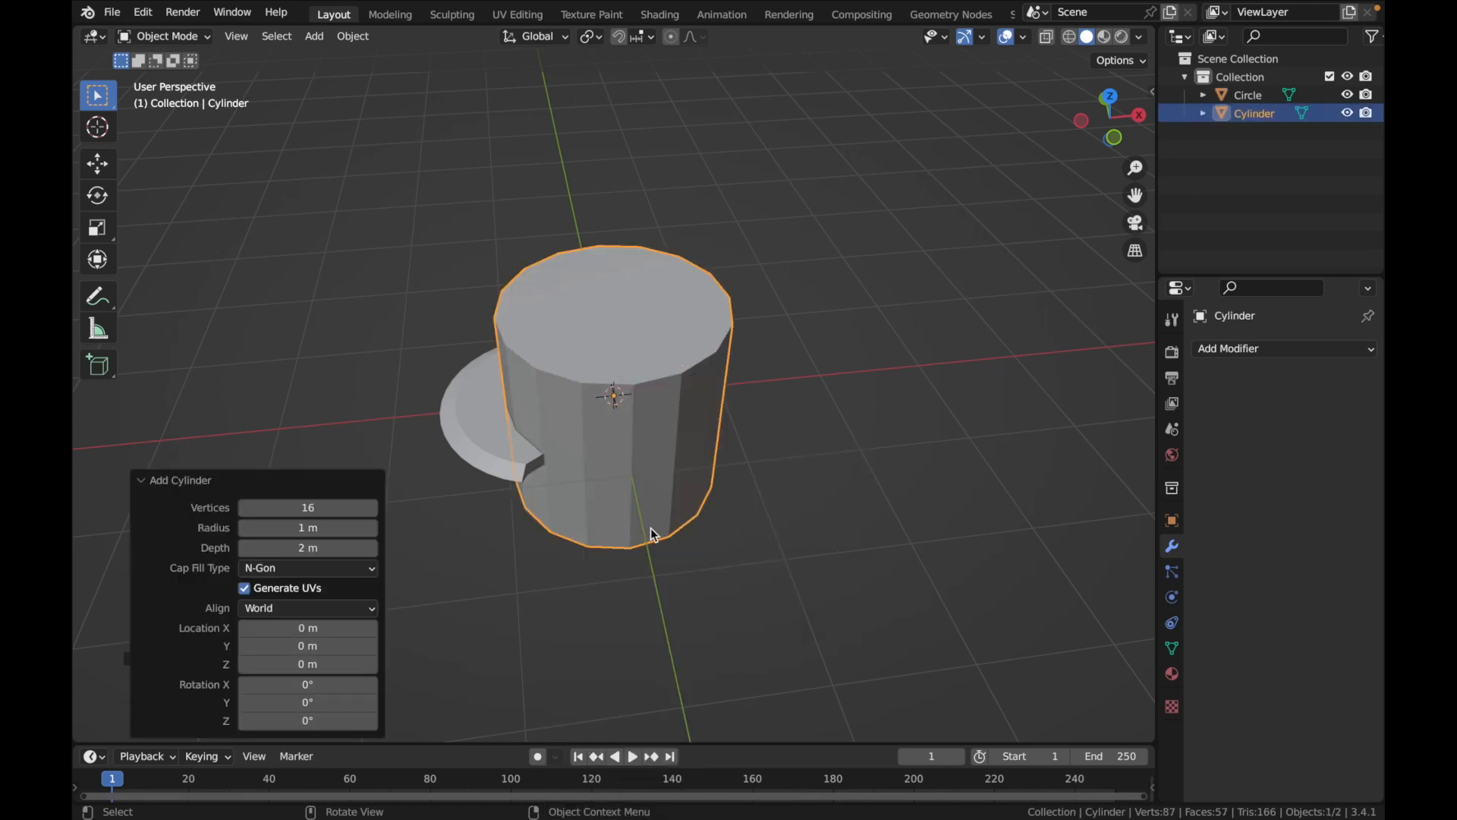
left_click(321, 509)
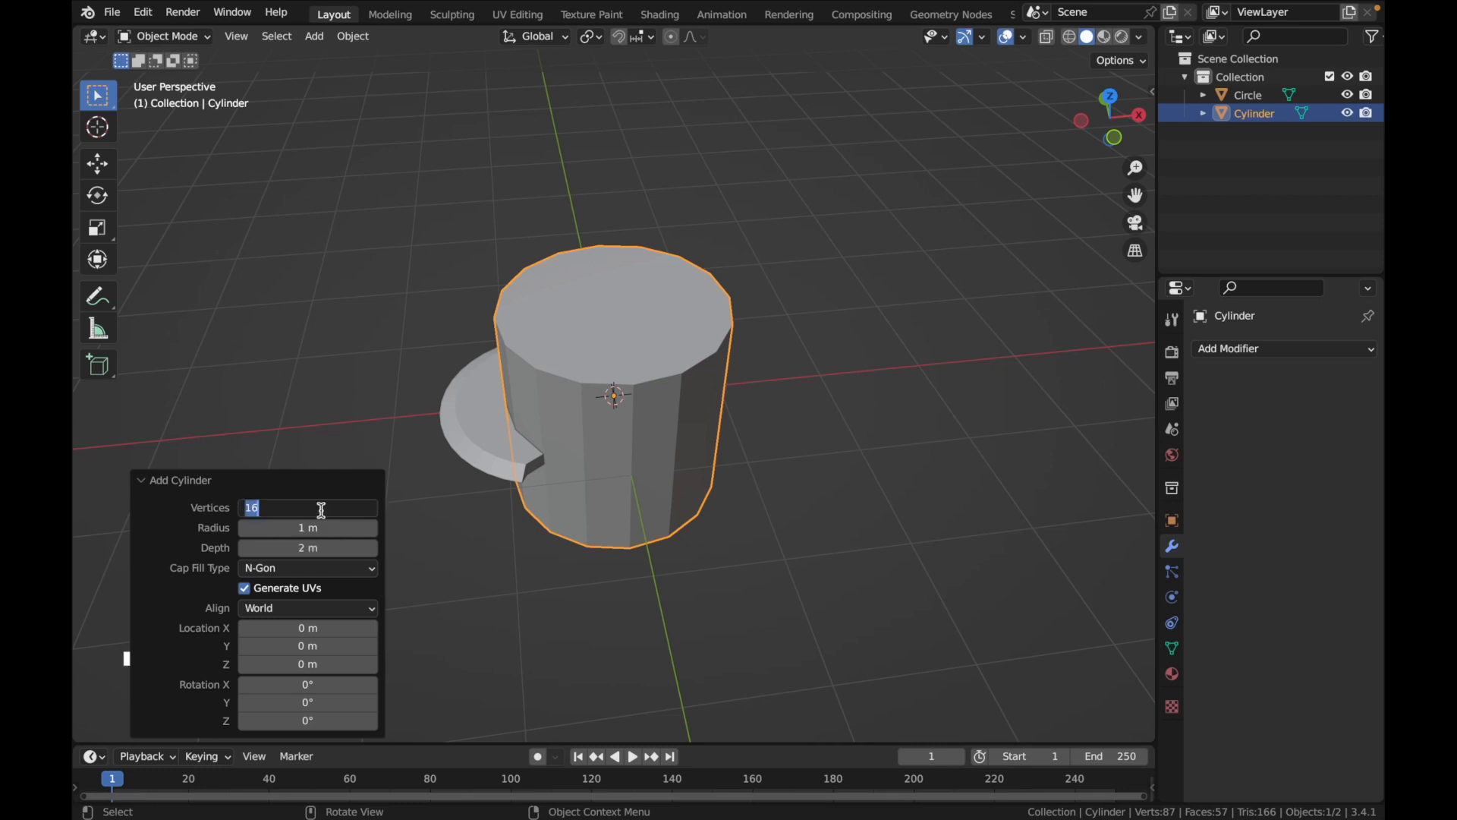
key("Return")
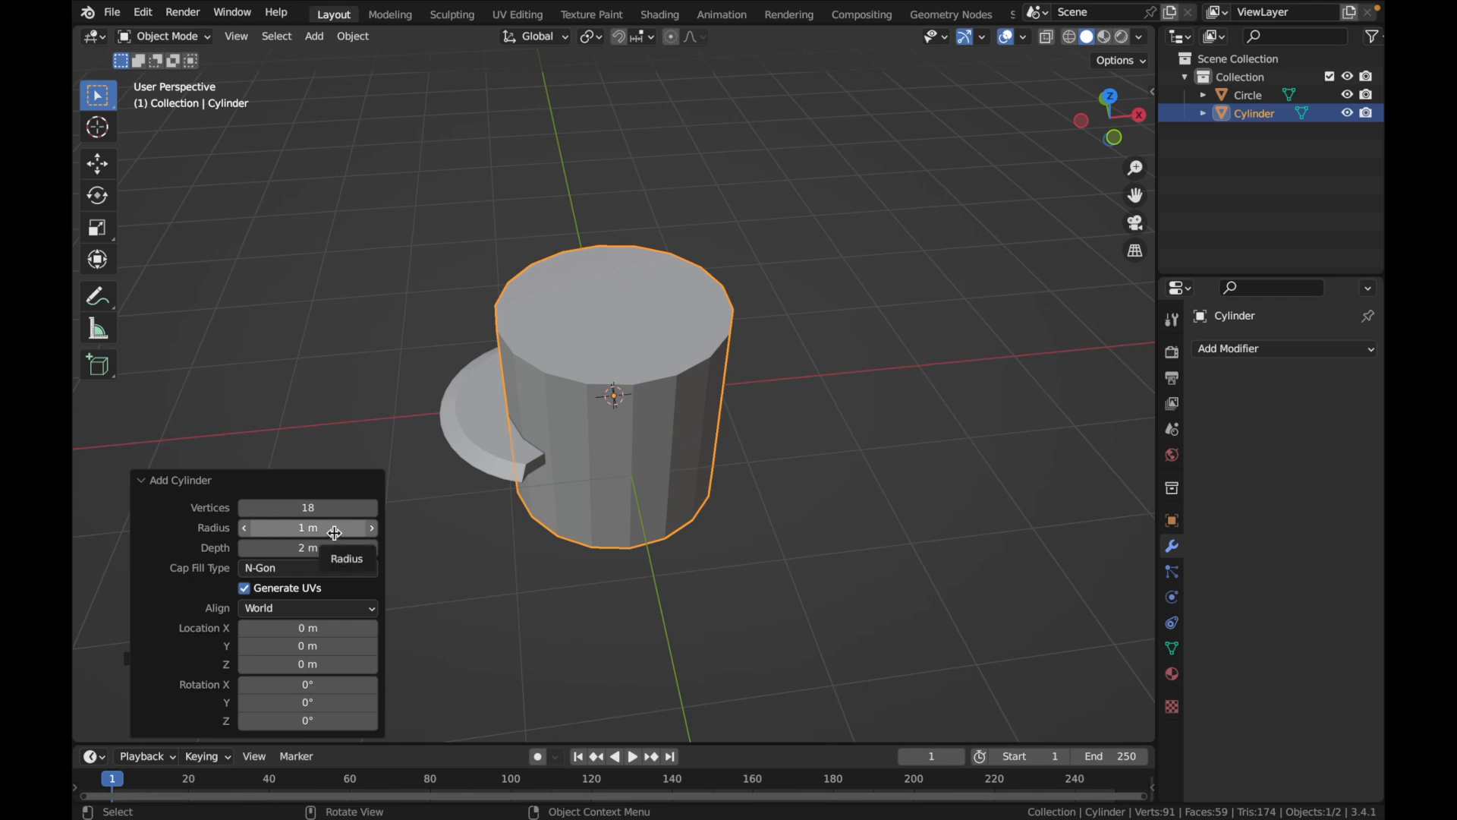
Set the cylinder's radius to 0.3 m
left_click(334, 534)
type("0.3")
key("Return")
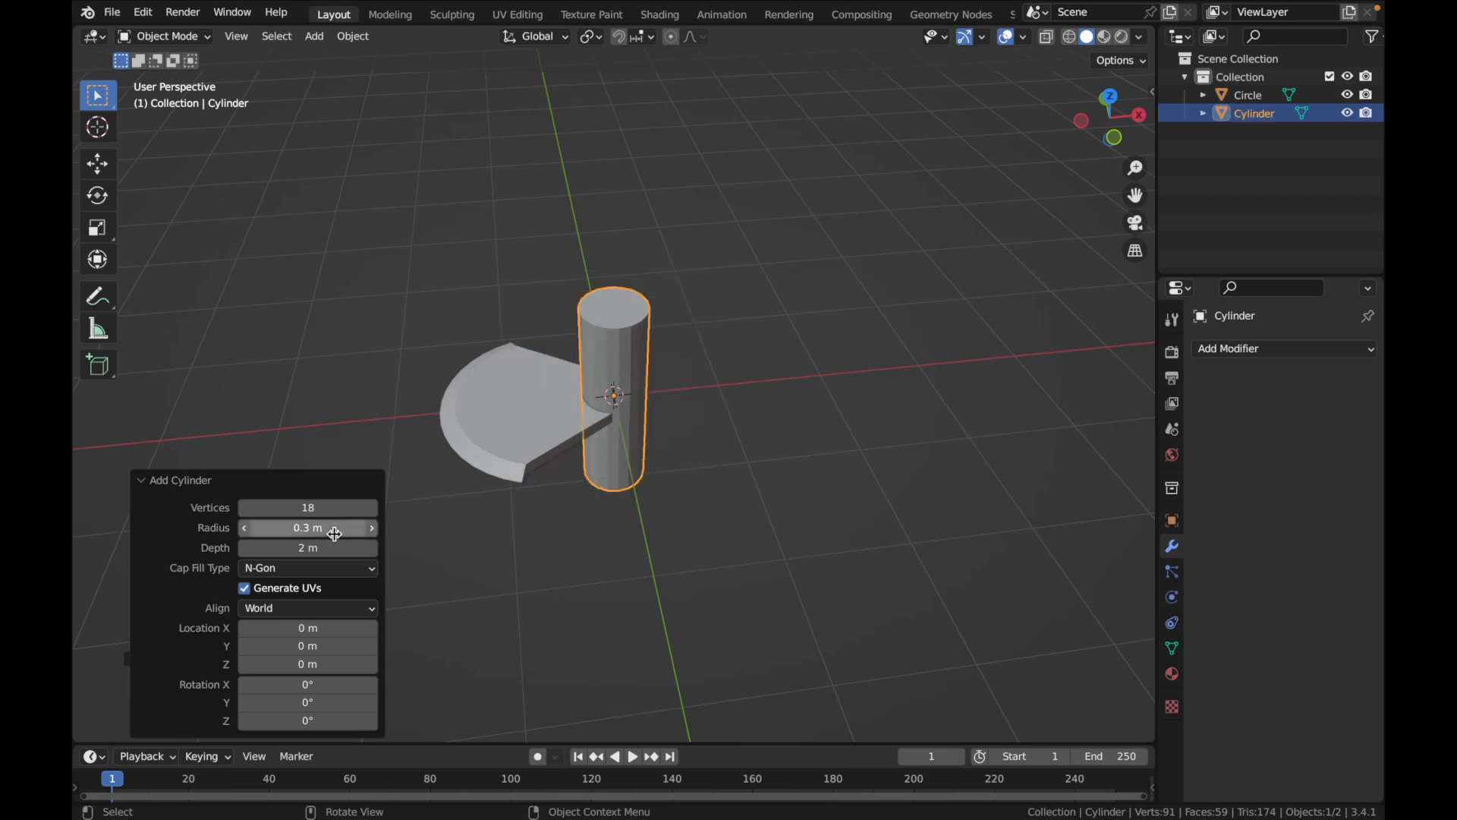
Set the cylinder's radius to 0.1 m and its depth to 3 m
left_click(334, 528)
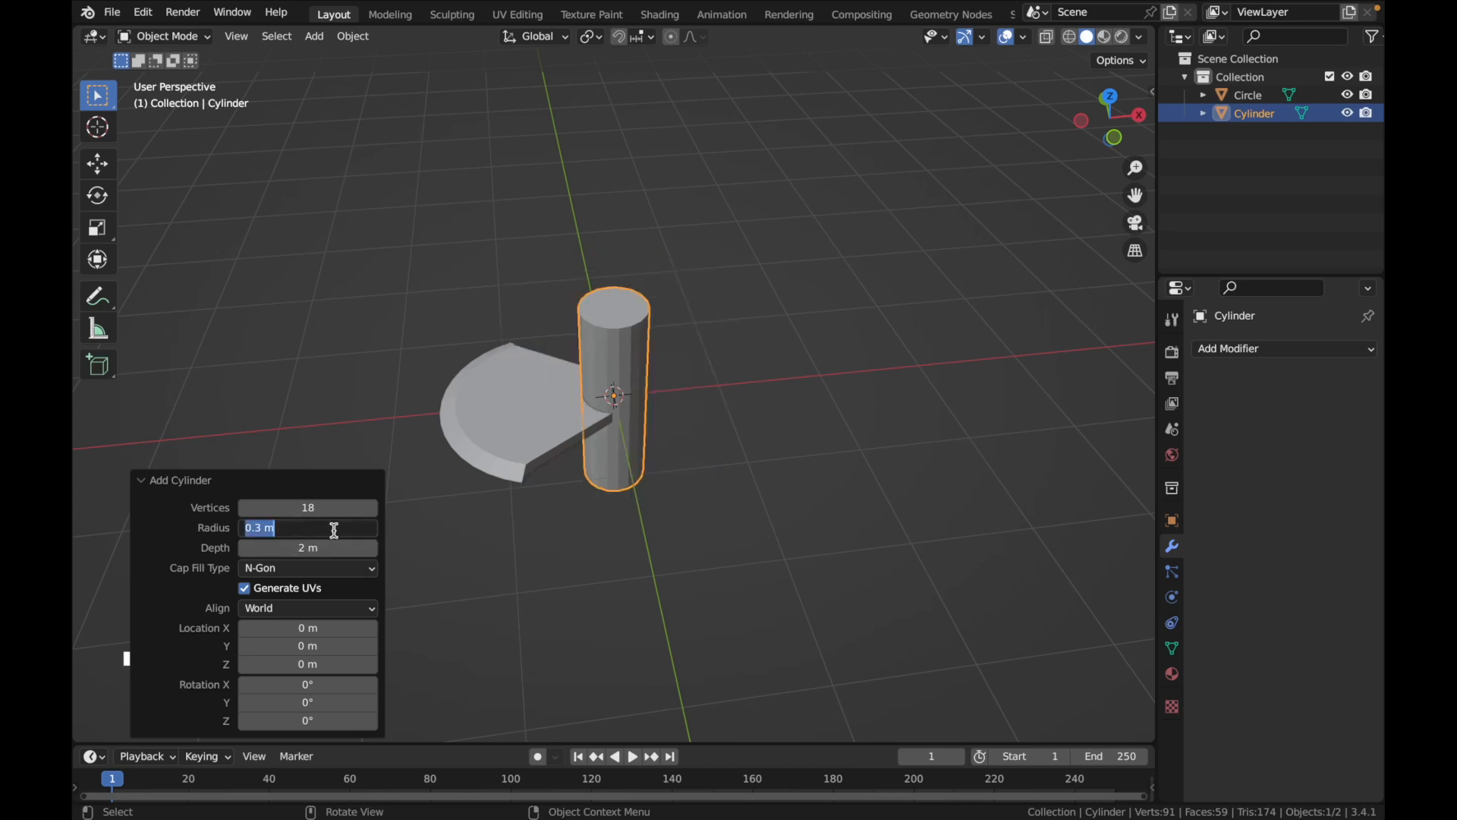
type("0.1")
key("Return")
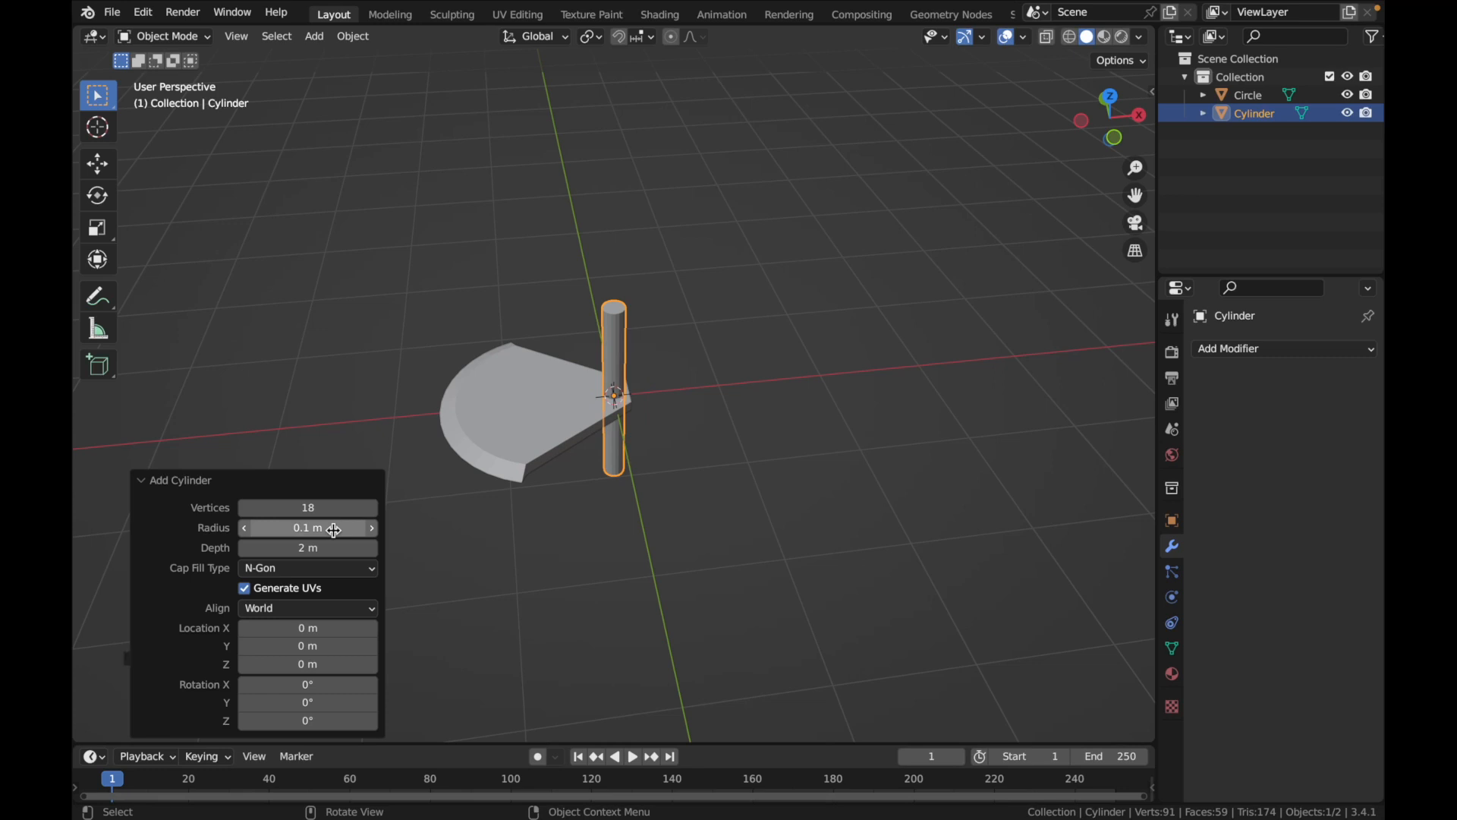
left_click(323, 547)
type("3")
key("Return")
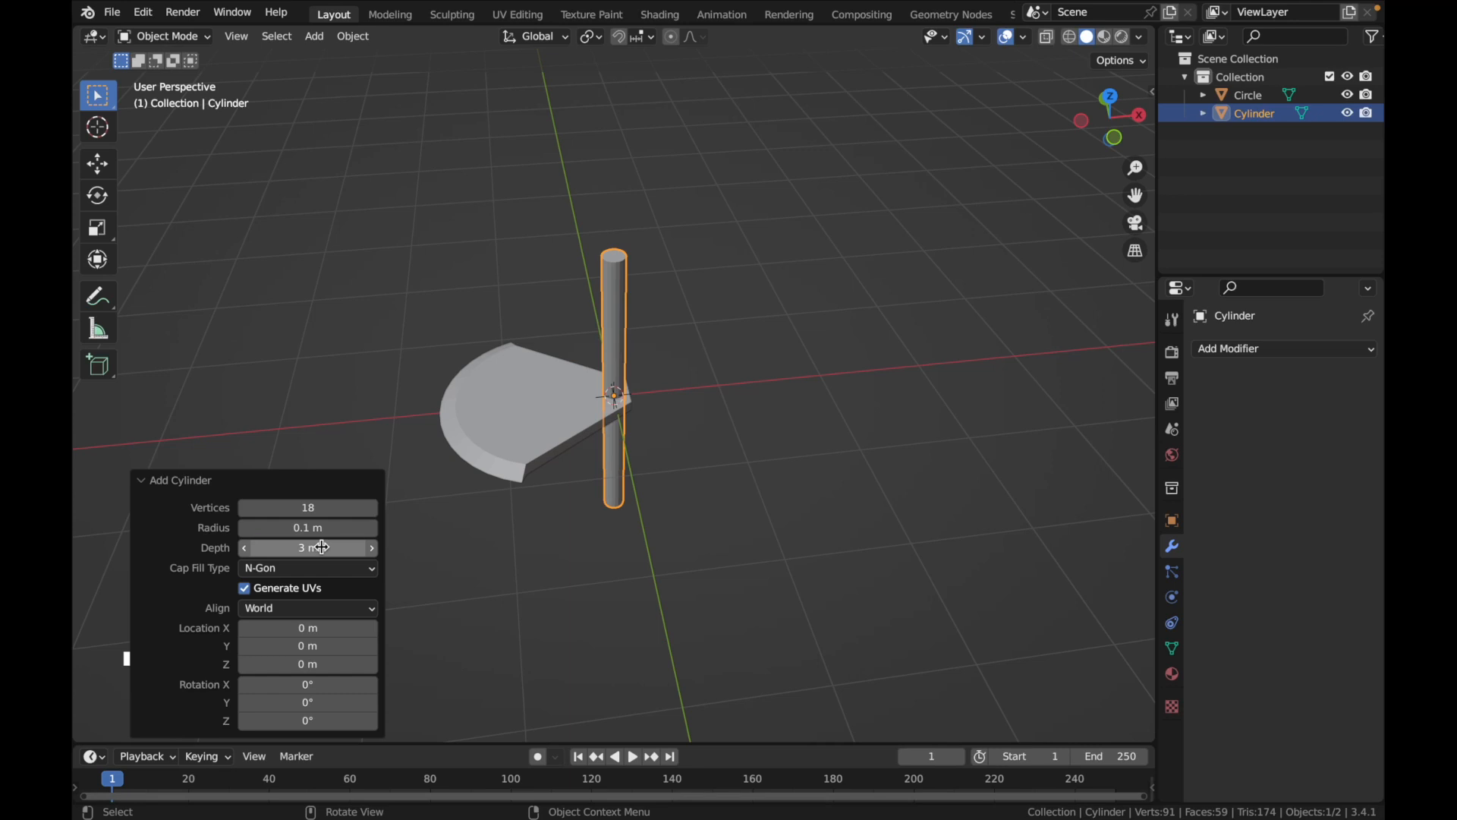
Set the cylinder's X rotation to 90° so it lies along the Y axis
left_click(311, 687)
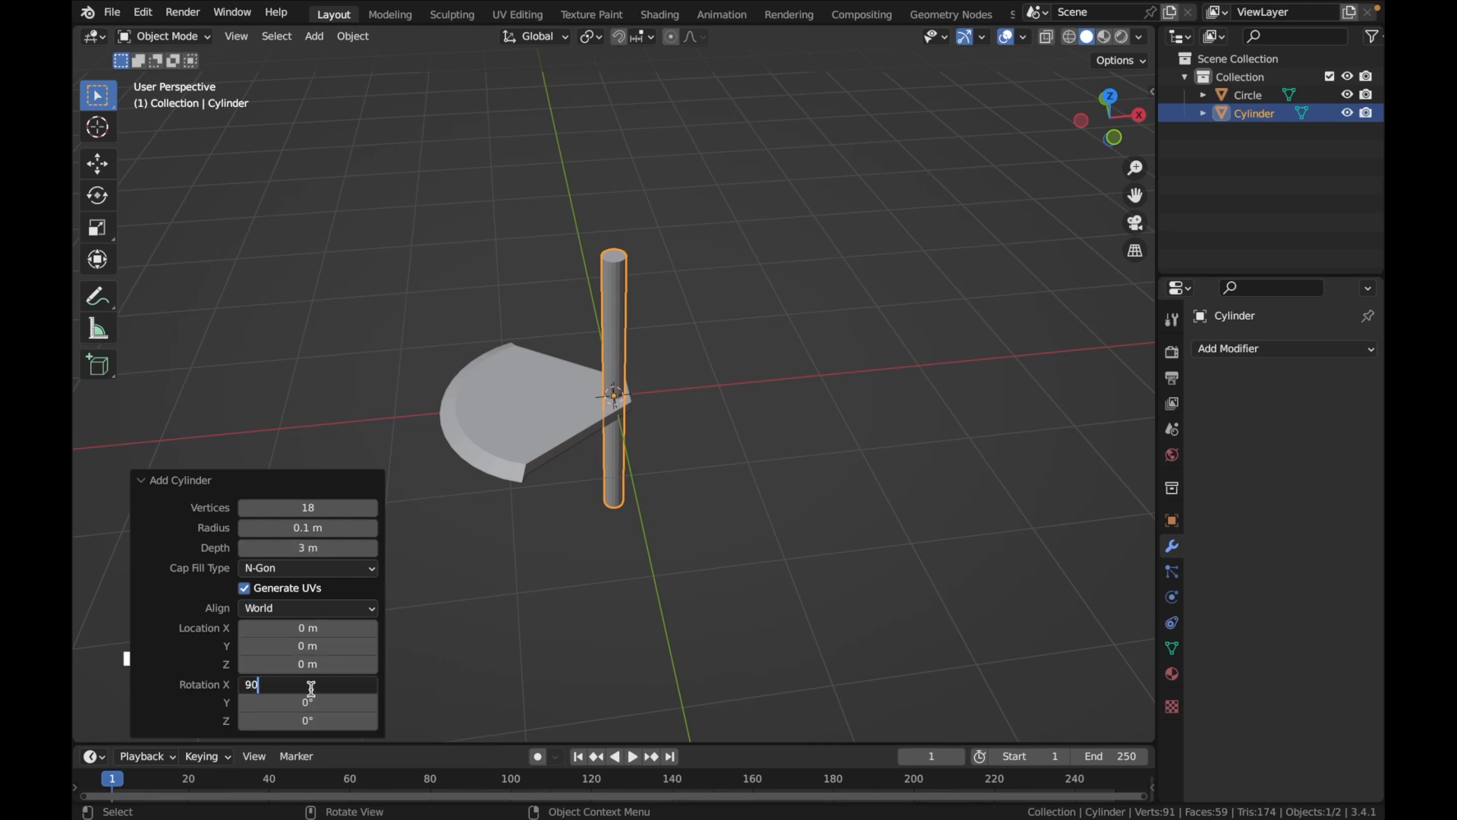
key("Return")
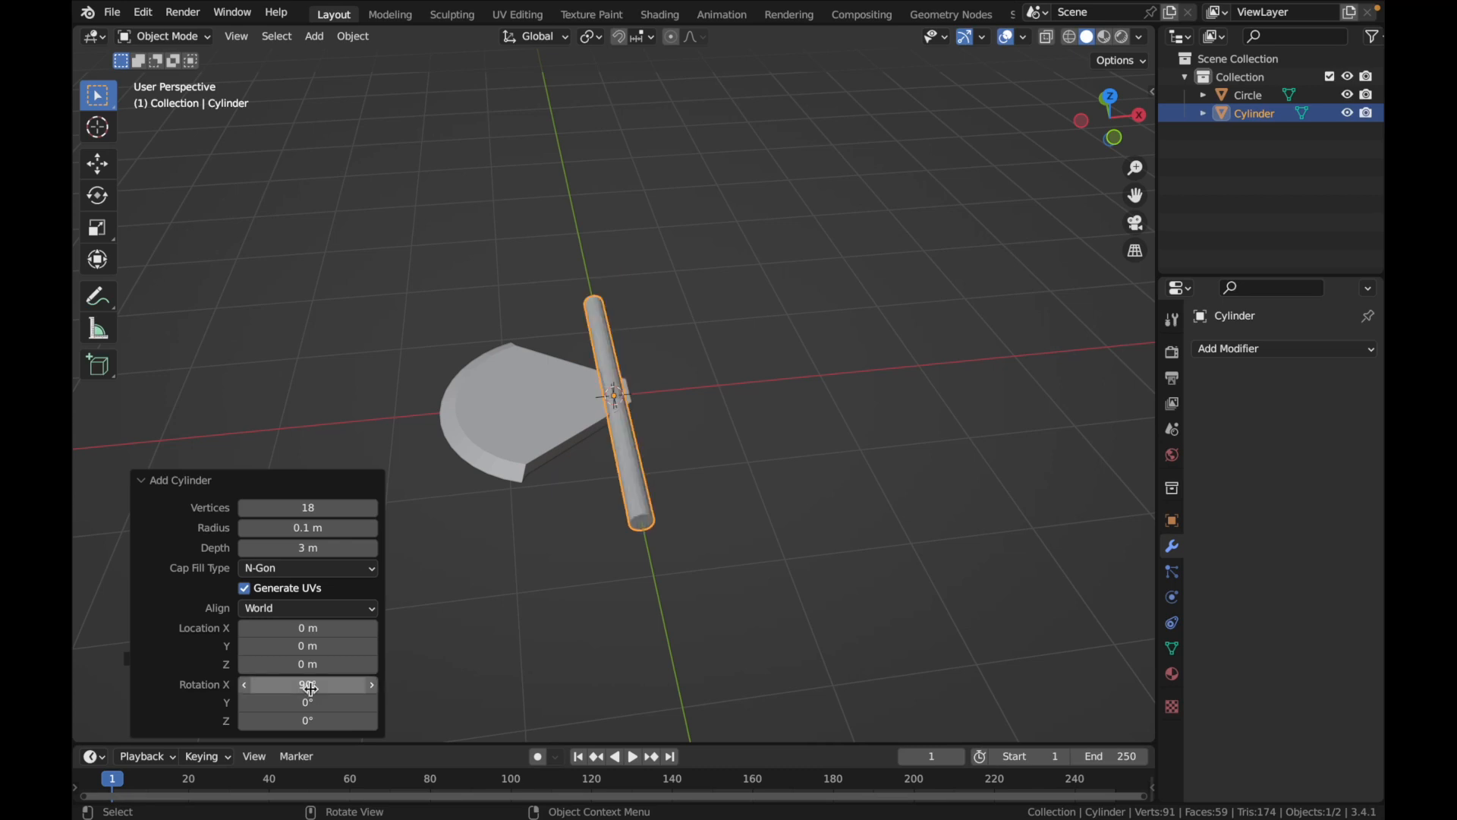
scroll(494, 628, "down", 8)
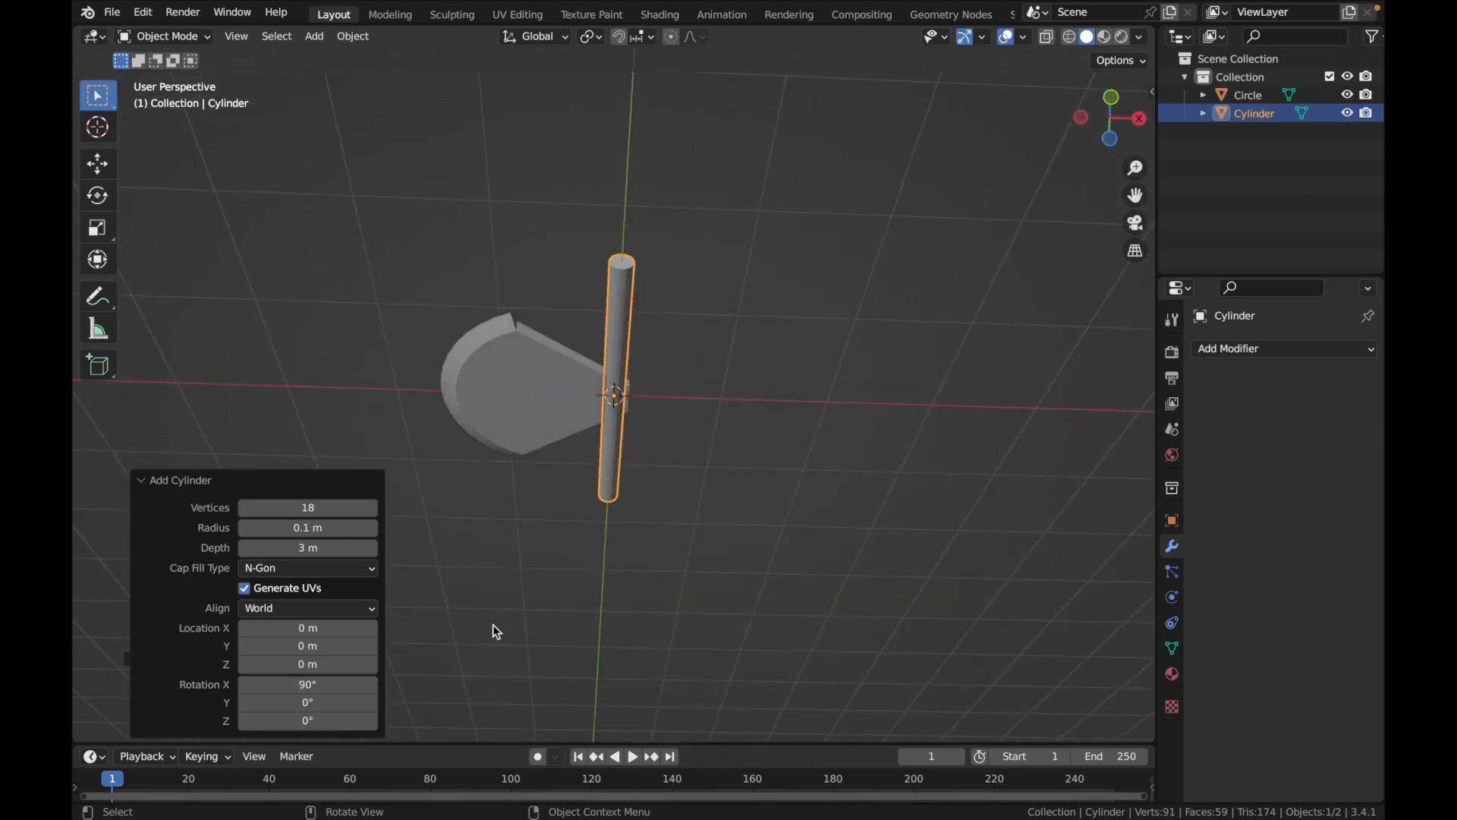
scroll(494, 628, "up", 8)
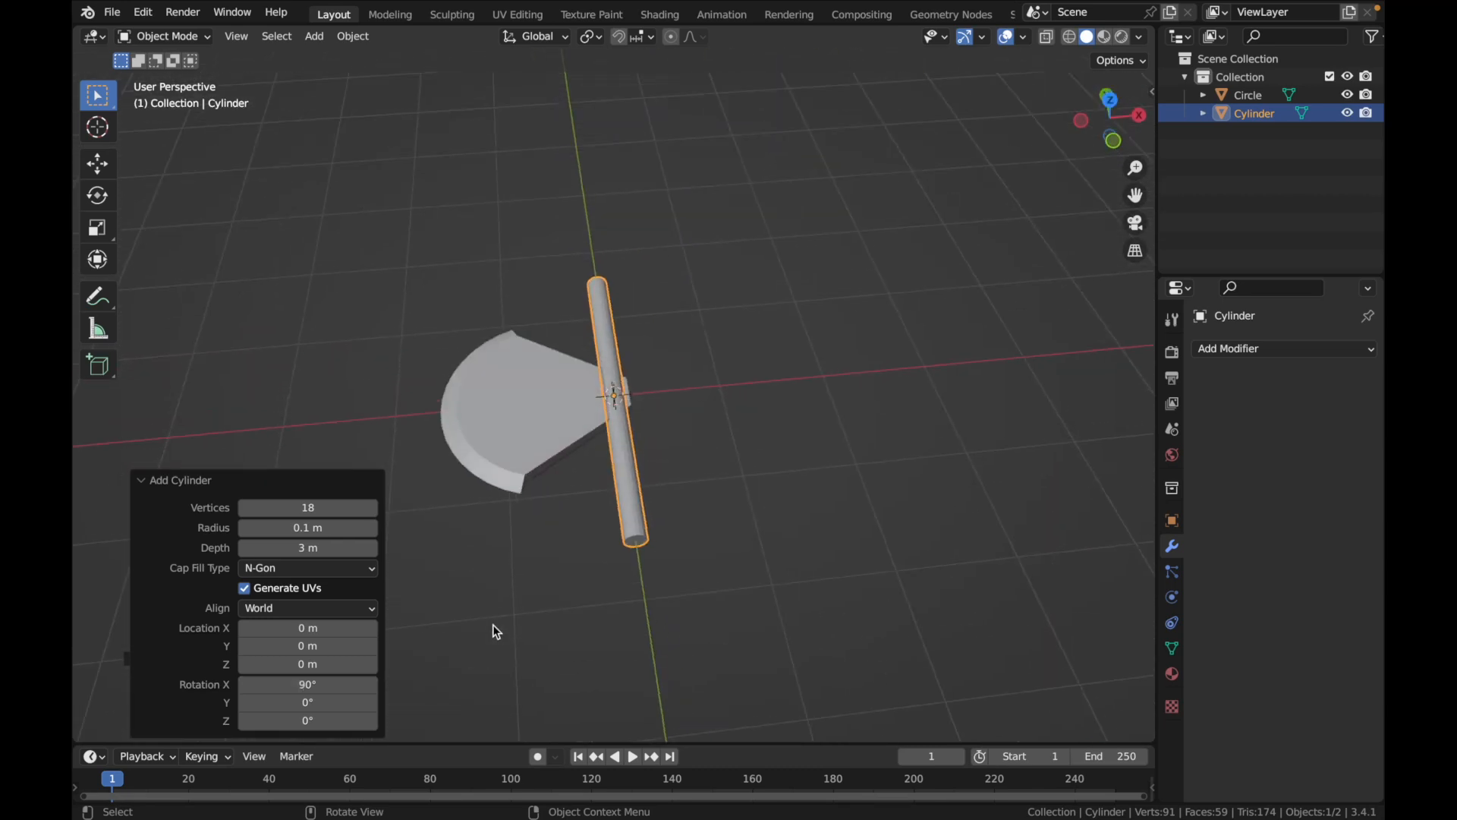
Move the cylinder along Y and set its Y move to -1 m so it forms the handle below the blade
left_click(1109, 98)
key("g")
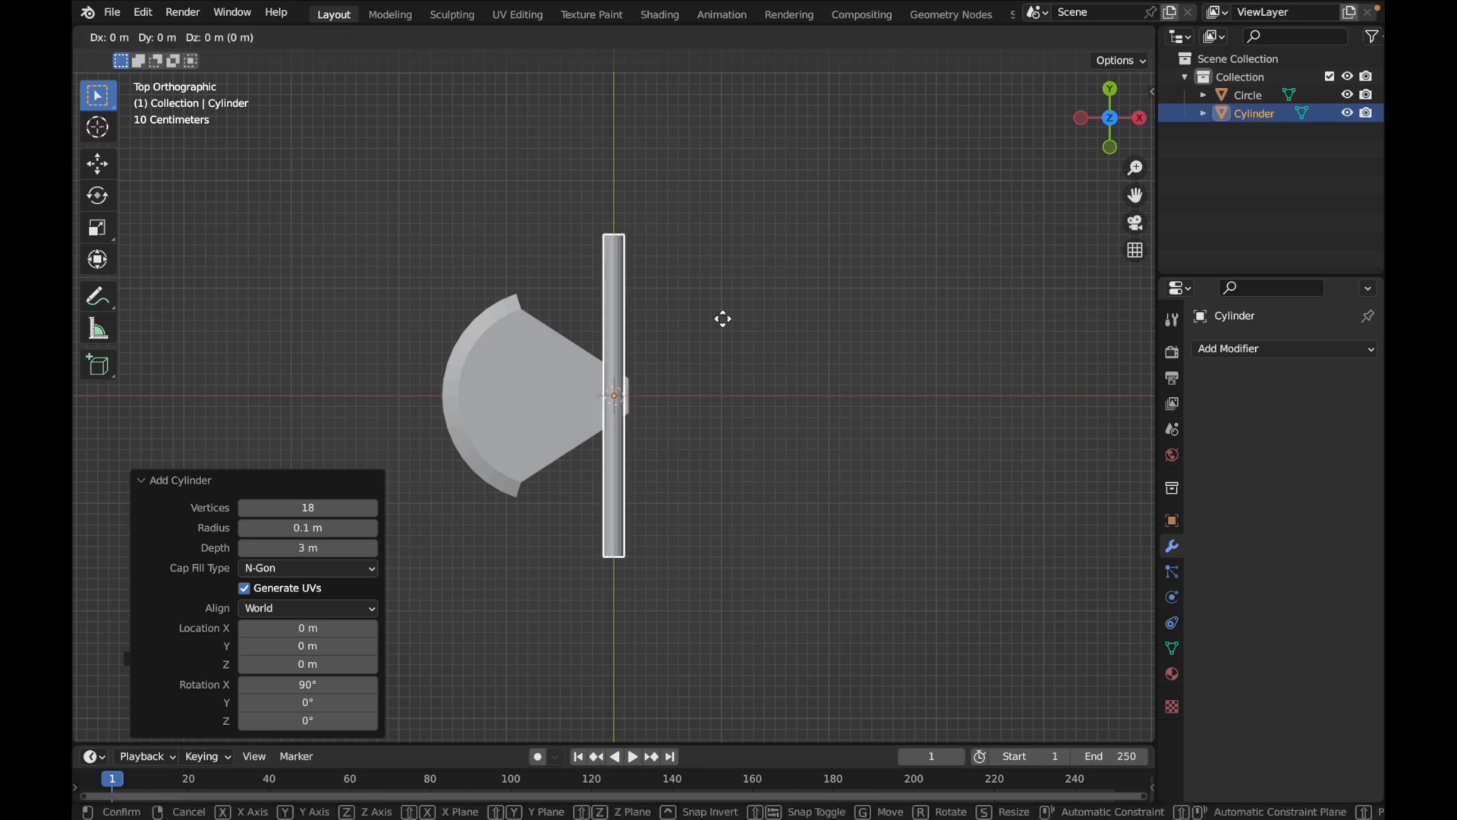
key("y")
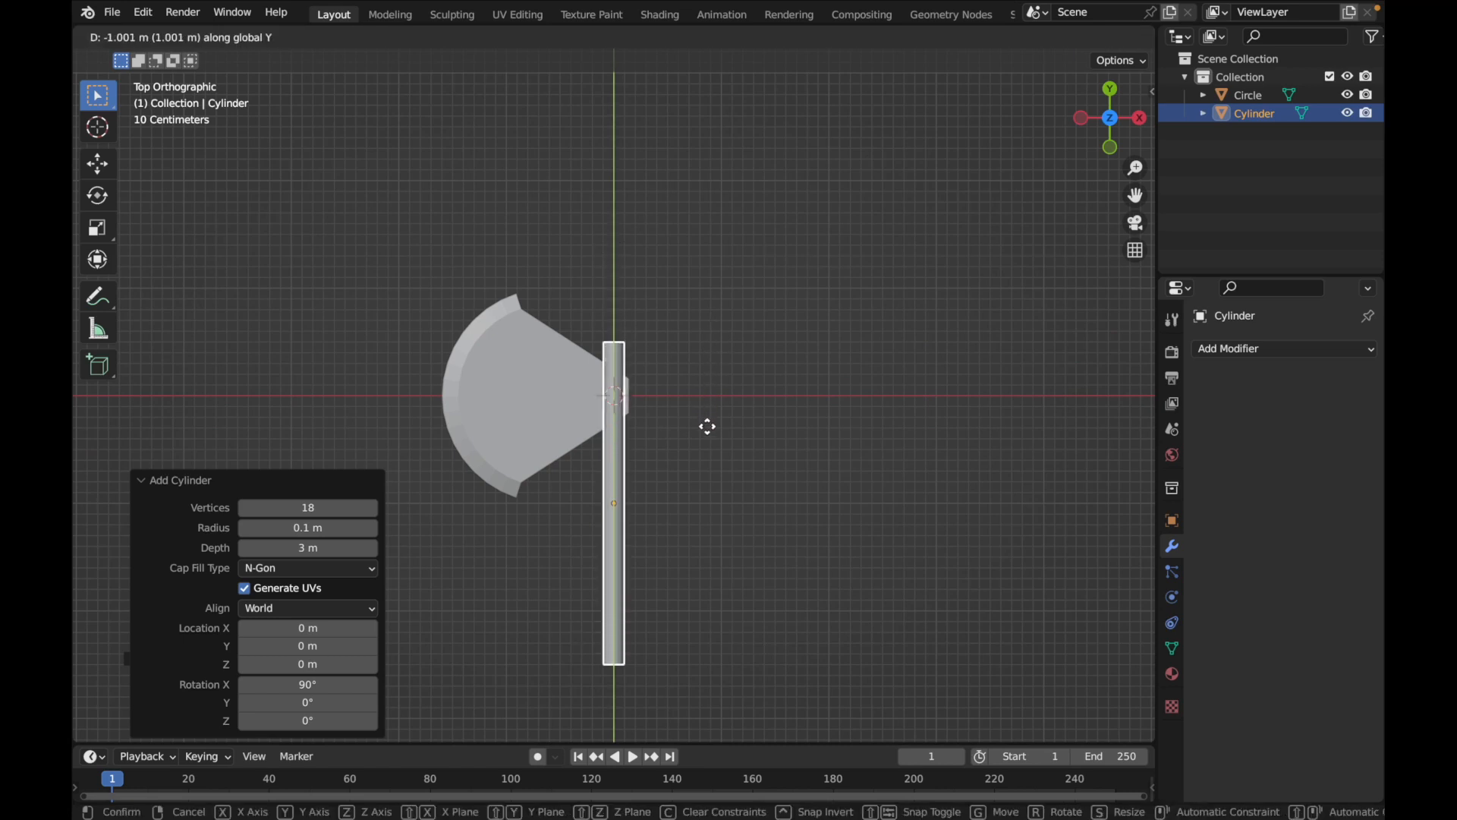
left_click(711, 439)
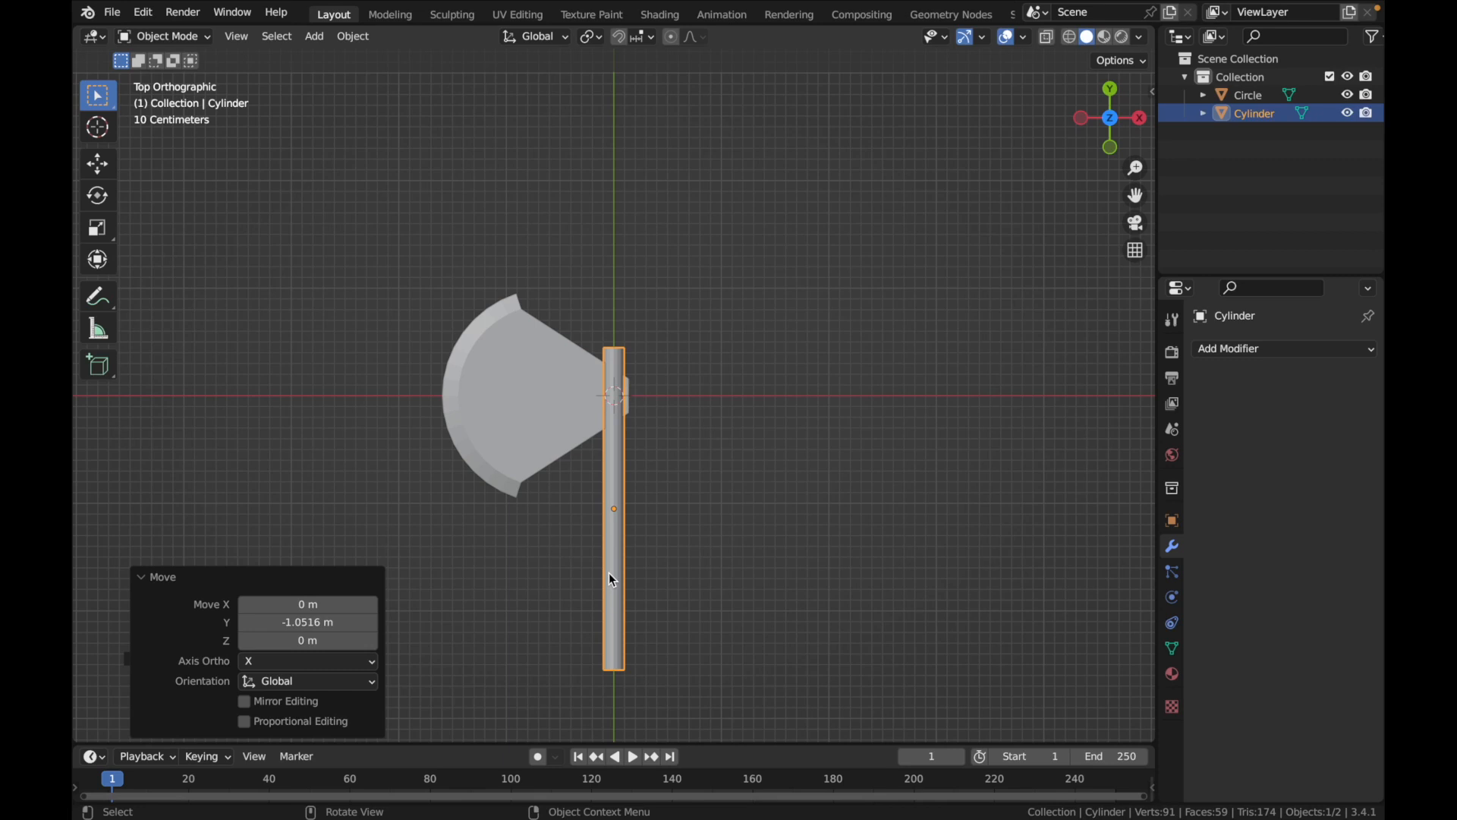
middle_click_drag(609, 577, 576, 600)
left_click(314, 622)
key("BackSpace")
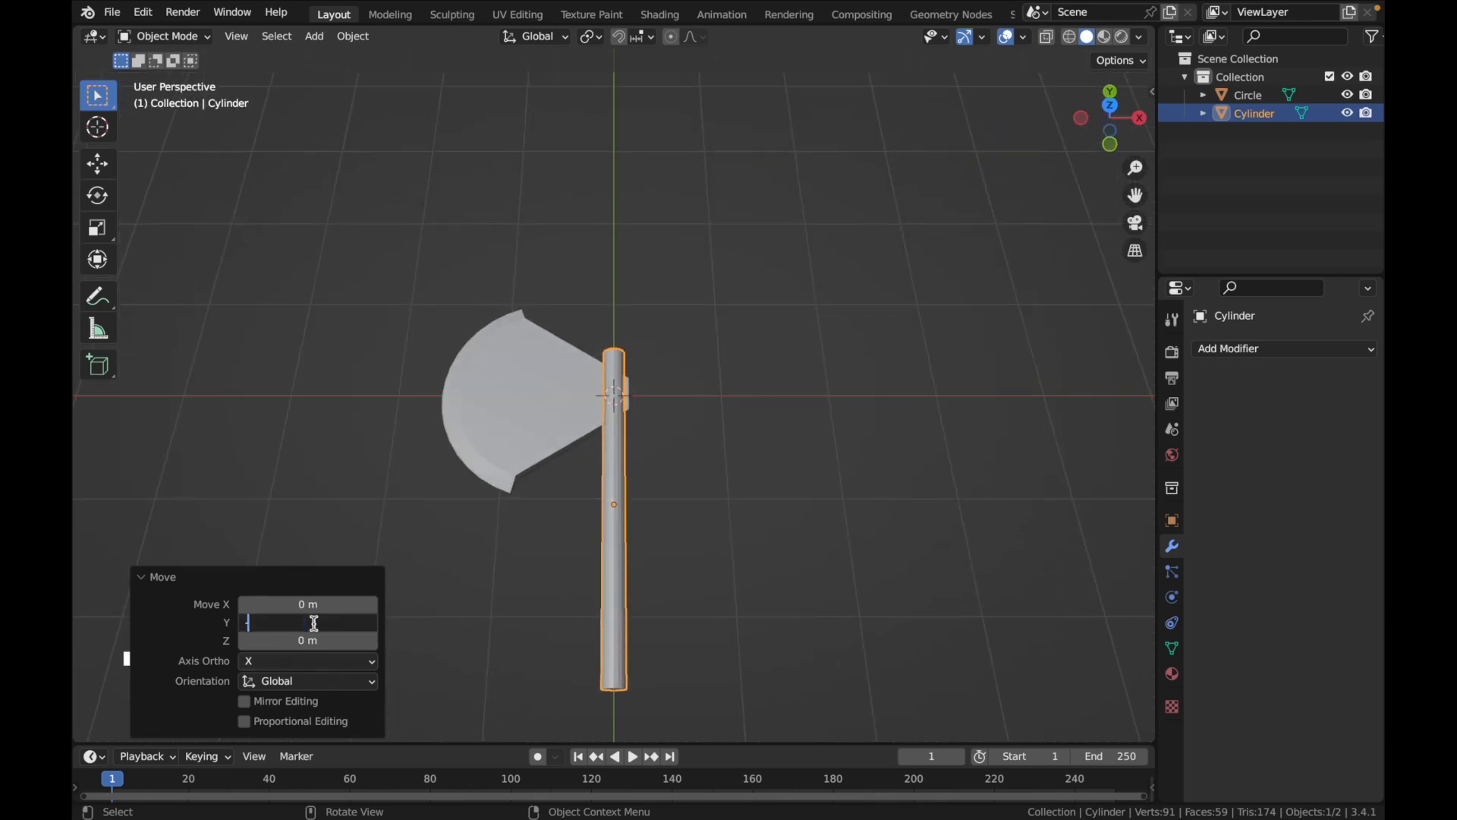
type("-1")
key("Return")
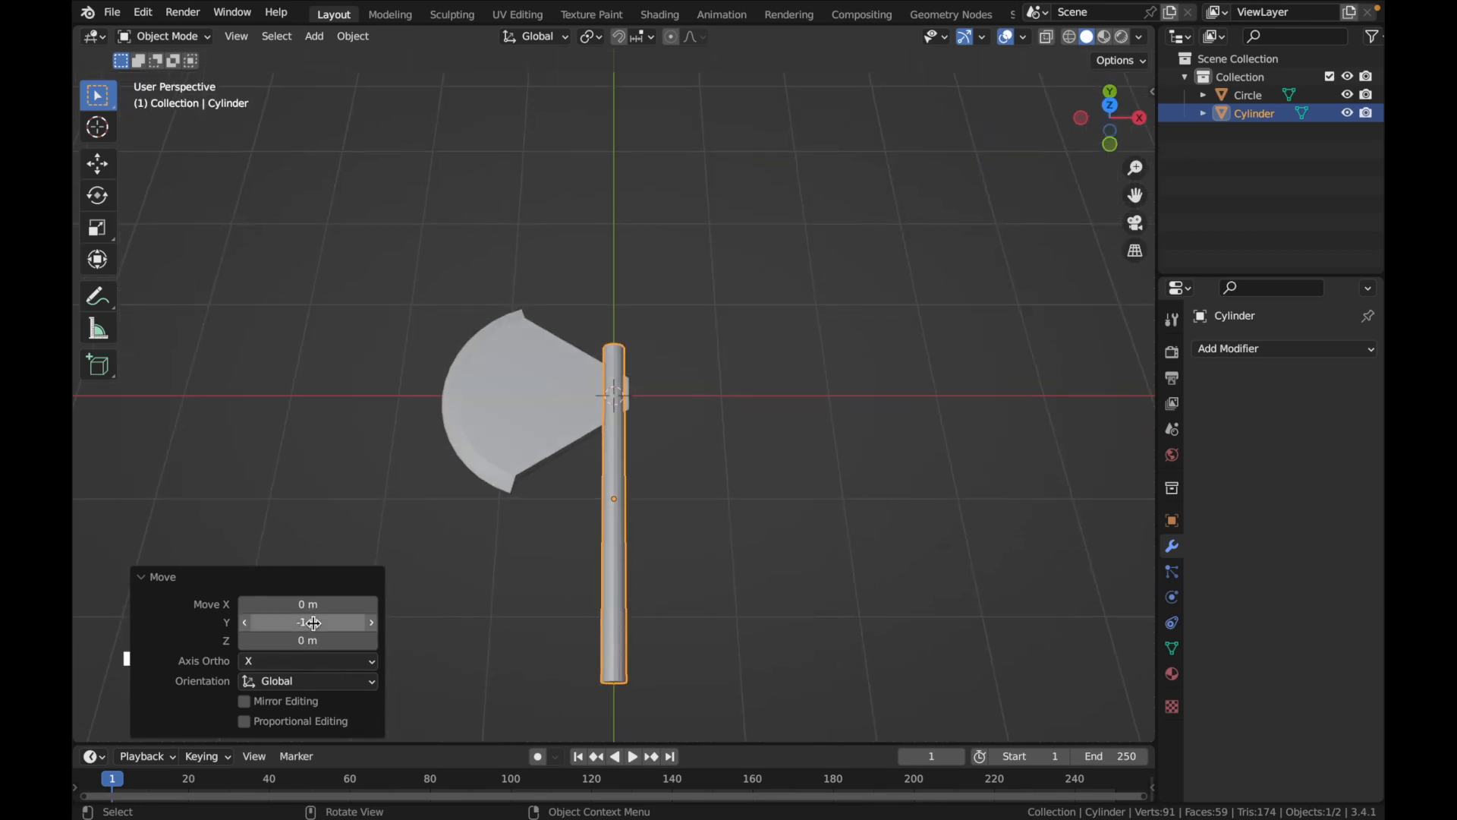
Scale the handle cylinder along the Z axis and set its Z scale to 0.6
middle_click_drag(494, 614, 627, 509)
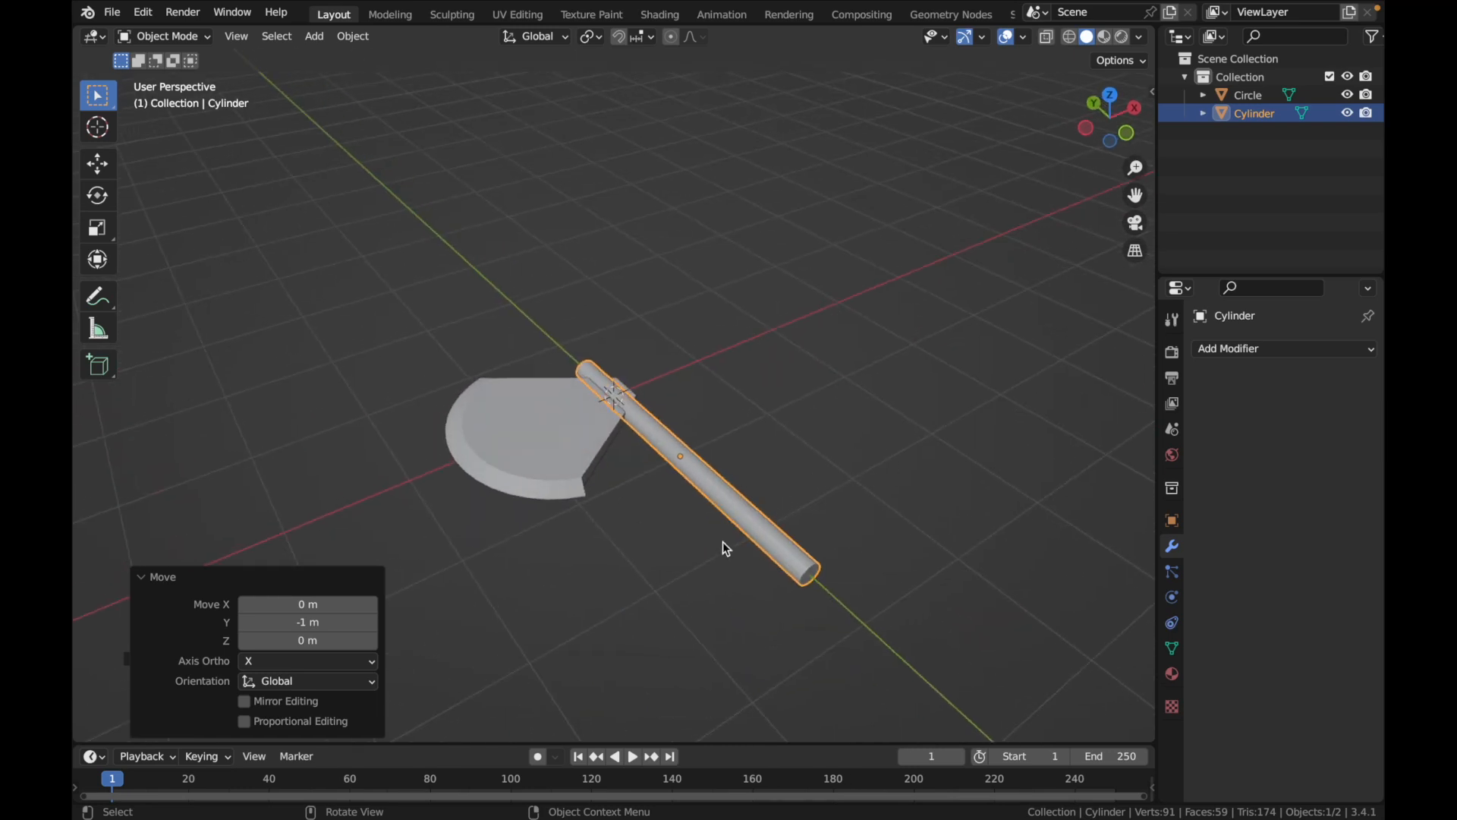
middle_click_drag(738, 540, 756, 529)
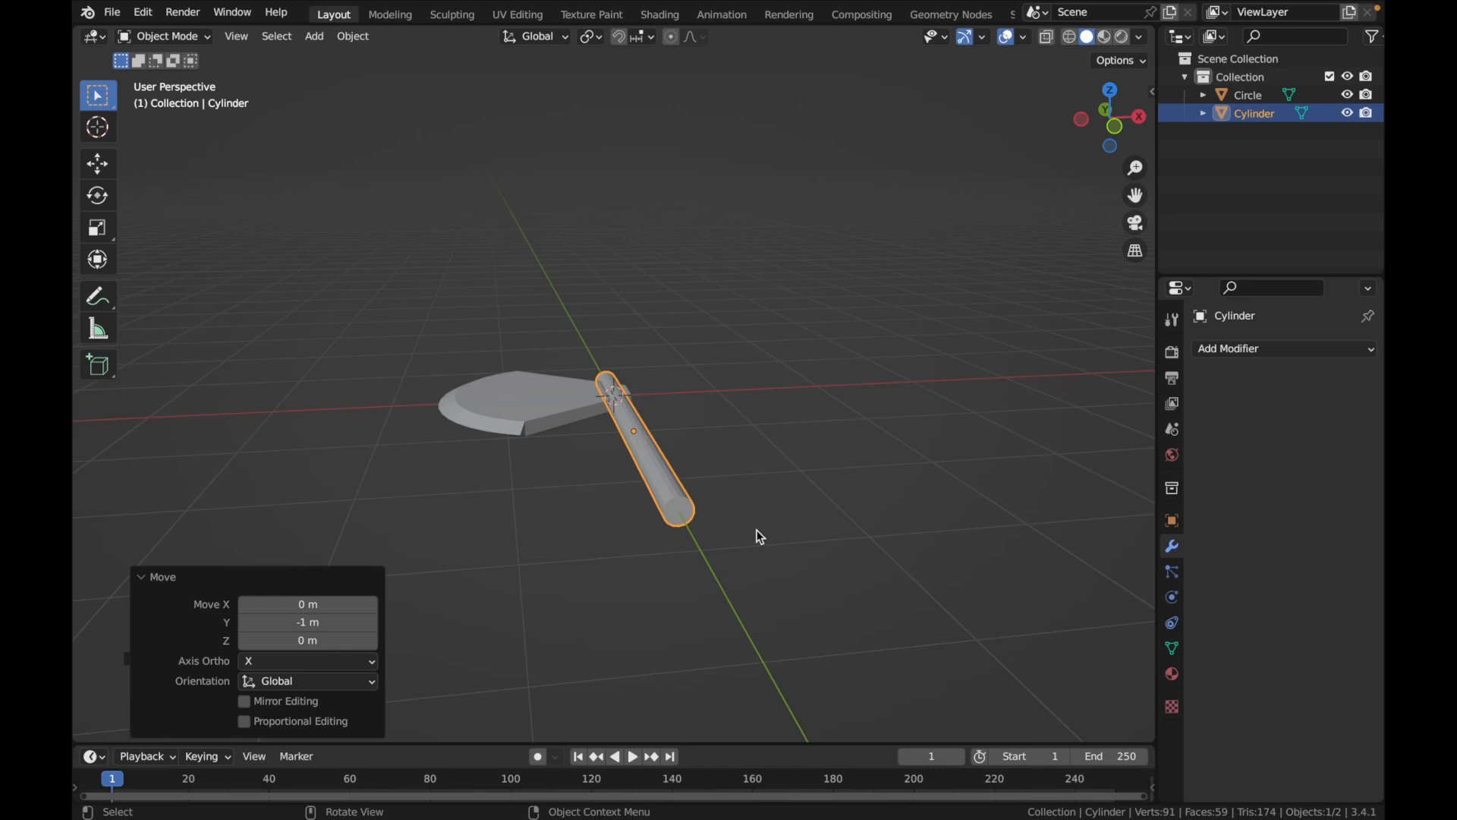
middle_click_drag(822, 478, 917, 472)
key("s")
key("z")
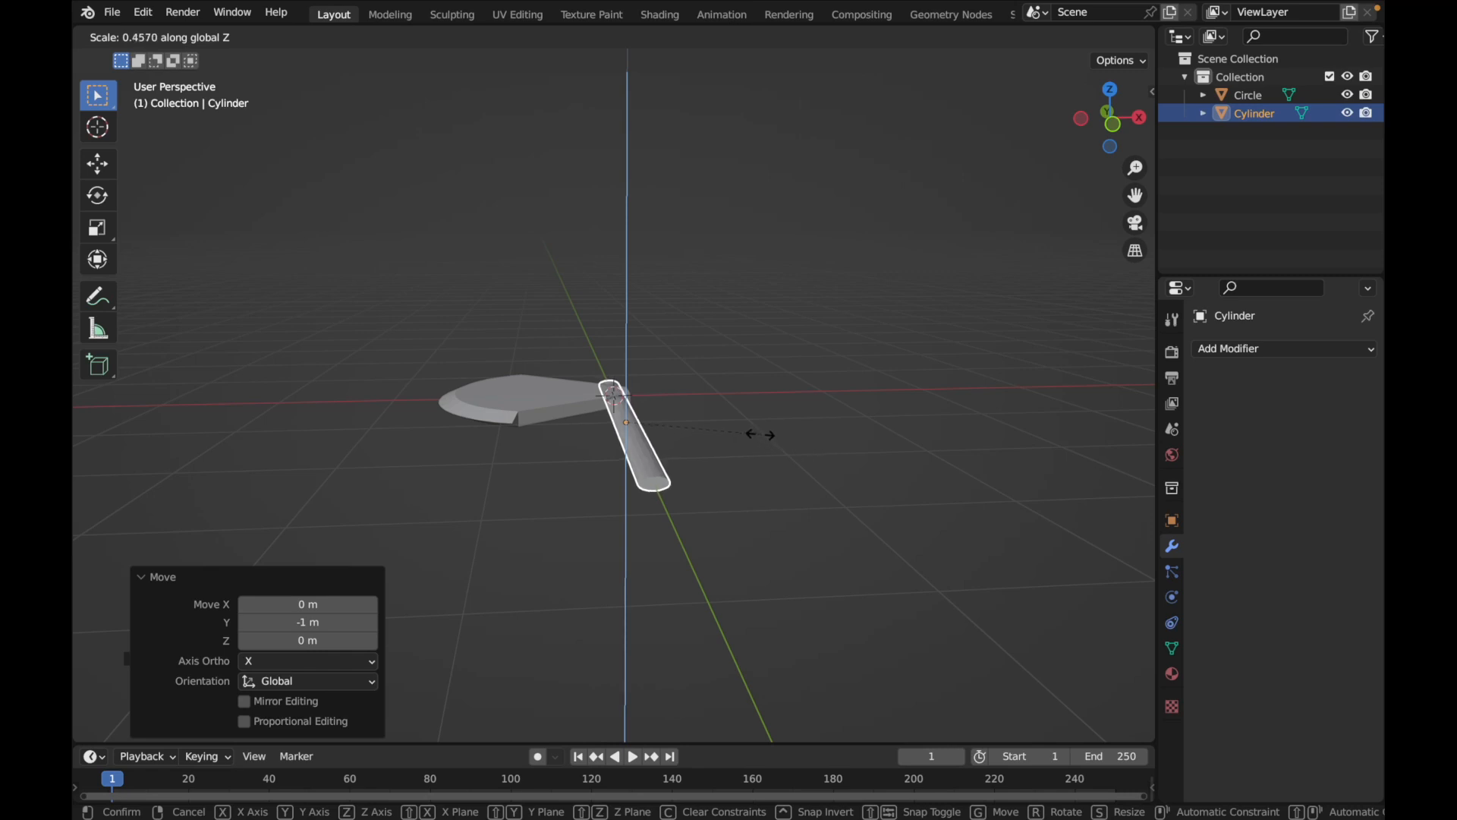
left_click(784, 440)
left_click(311, 660)
type("0.")
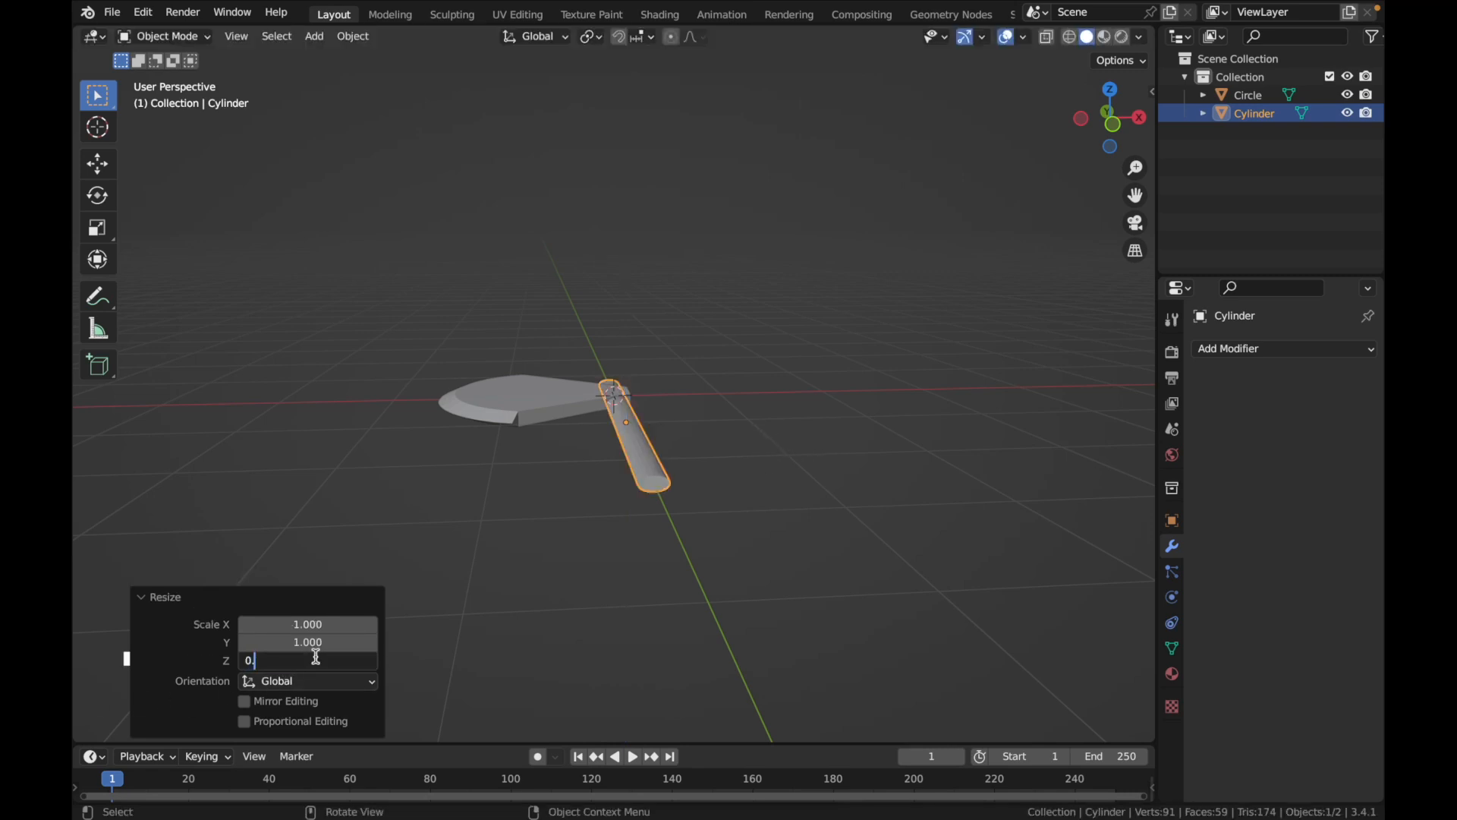
type("600")
key("Return")
Try a Z scale of 0.55 for the handle, and settle on 0.52
middle_click_drag(597, 444, 595, 383)
scroll(631, 404, "up", 5)
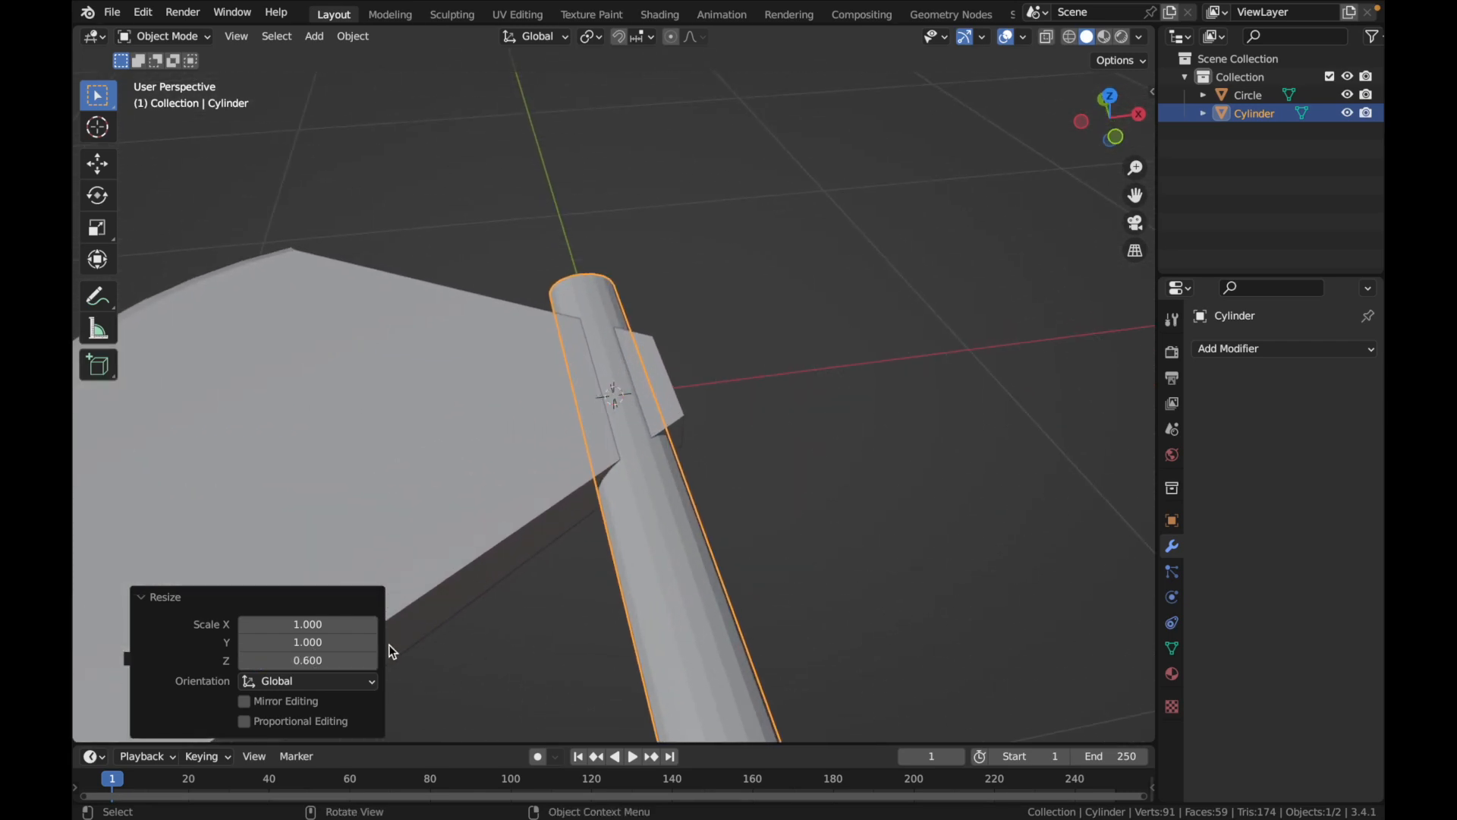
left_click(347, 657)
type("0.55")
key("Return")
left_click(348, 657)
type("0.52")
key("Return")
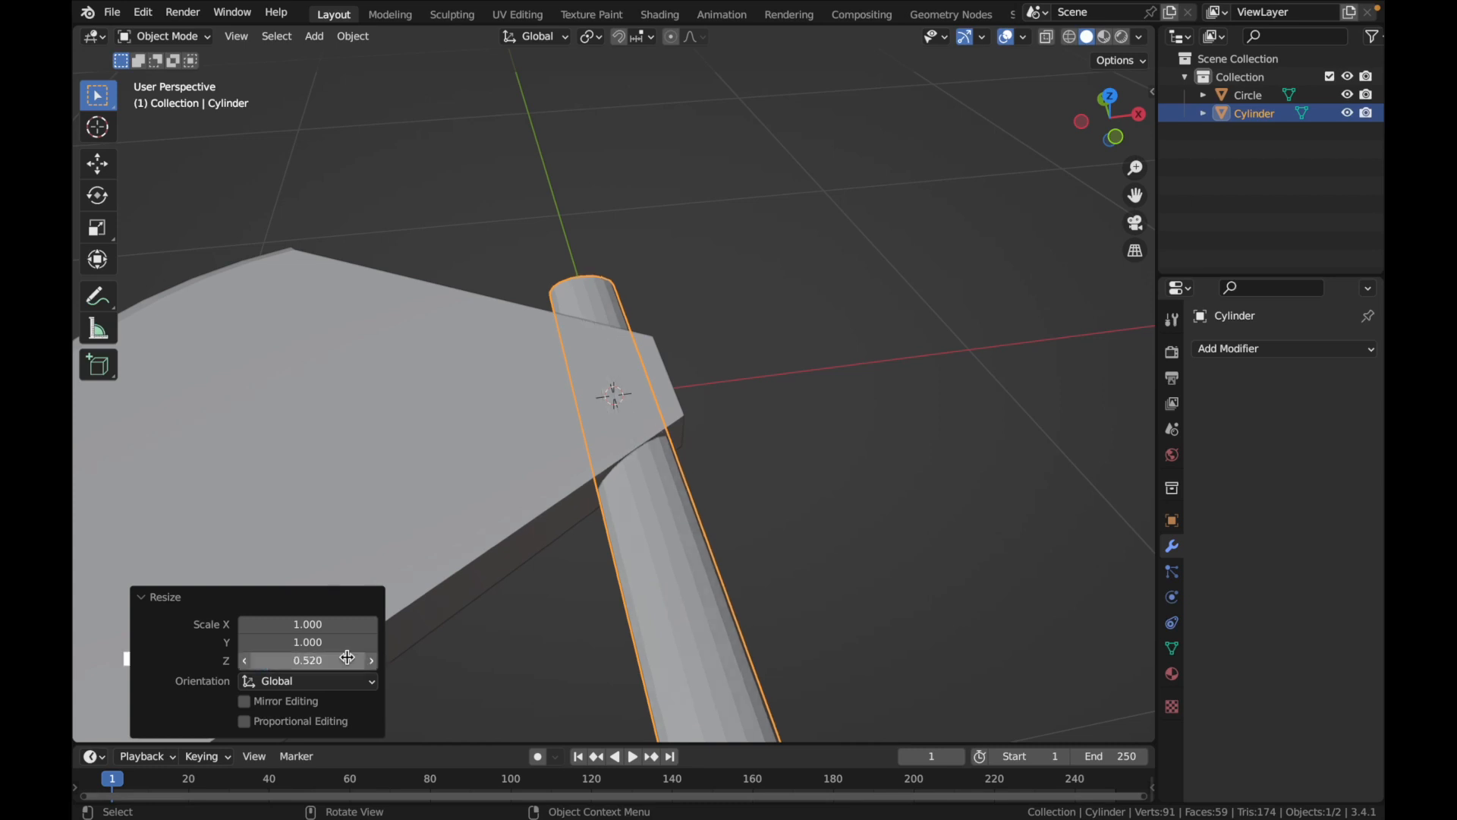
Deselect the handle and examine from several angles how it passes through the blade
scroll(995, 467, "down", 10)
scroll(994, 468, "up", 8)
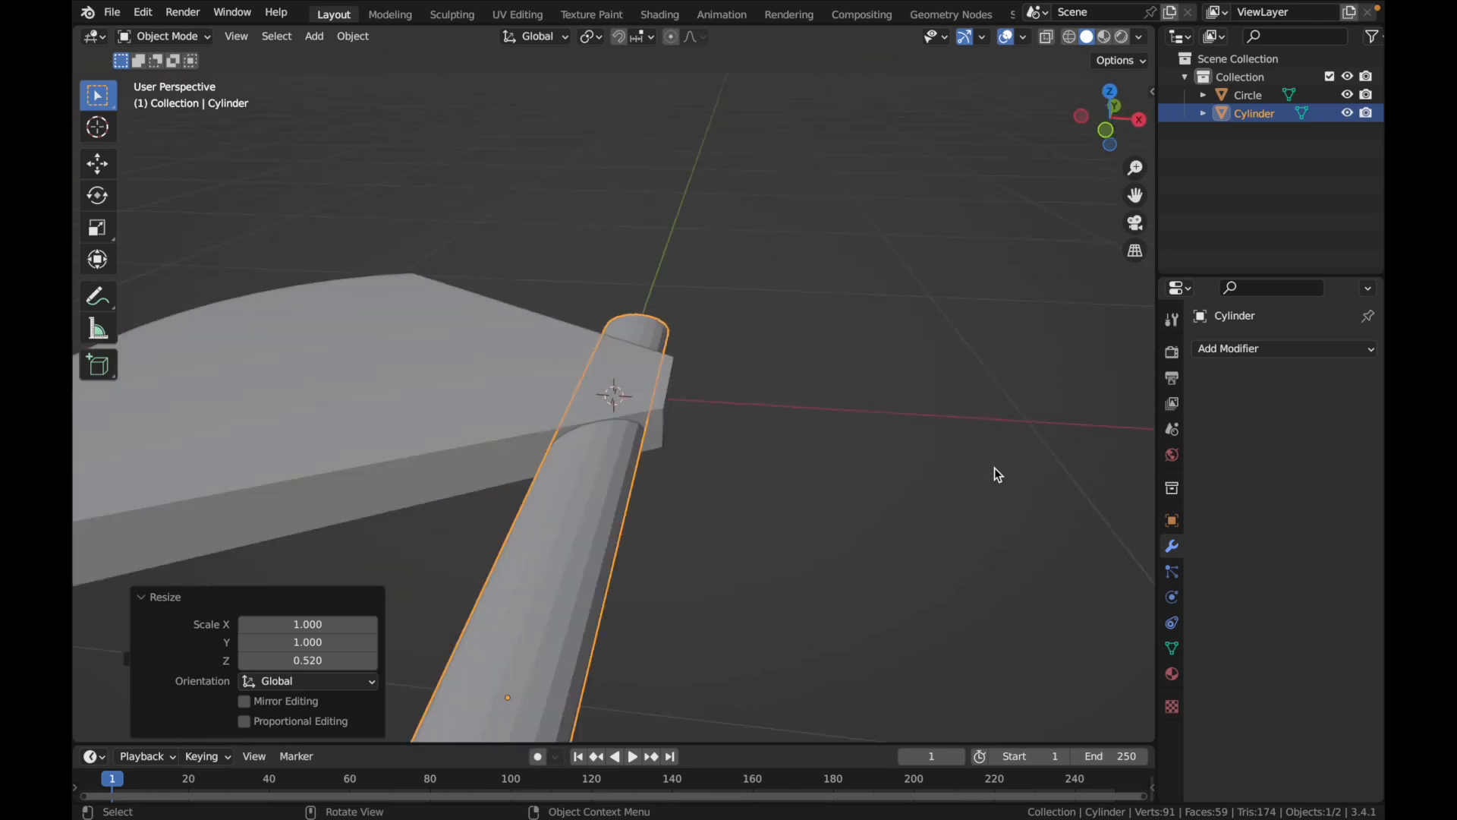
scroll(994, 467, "left", 6)
scroll(995, 467, "up", 4)
scroll(994, 468, "down", 8, "ctrl")
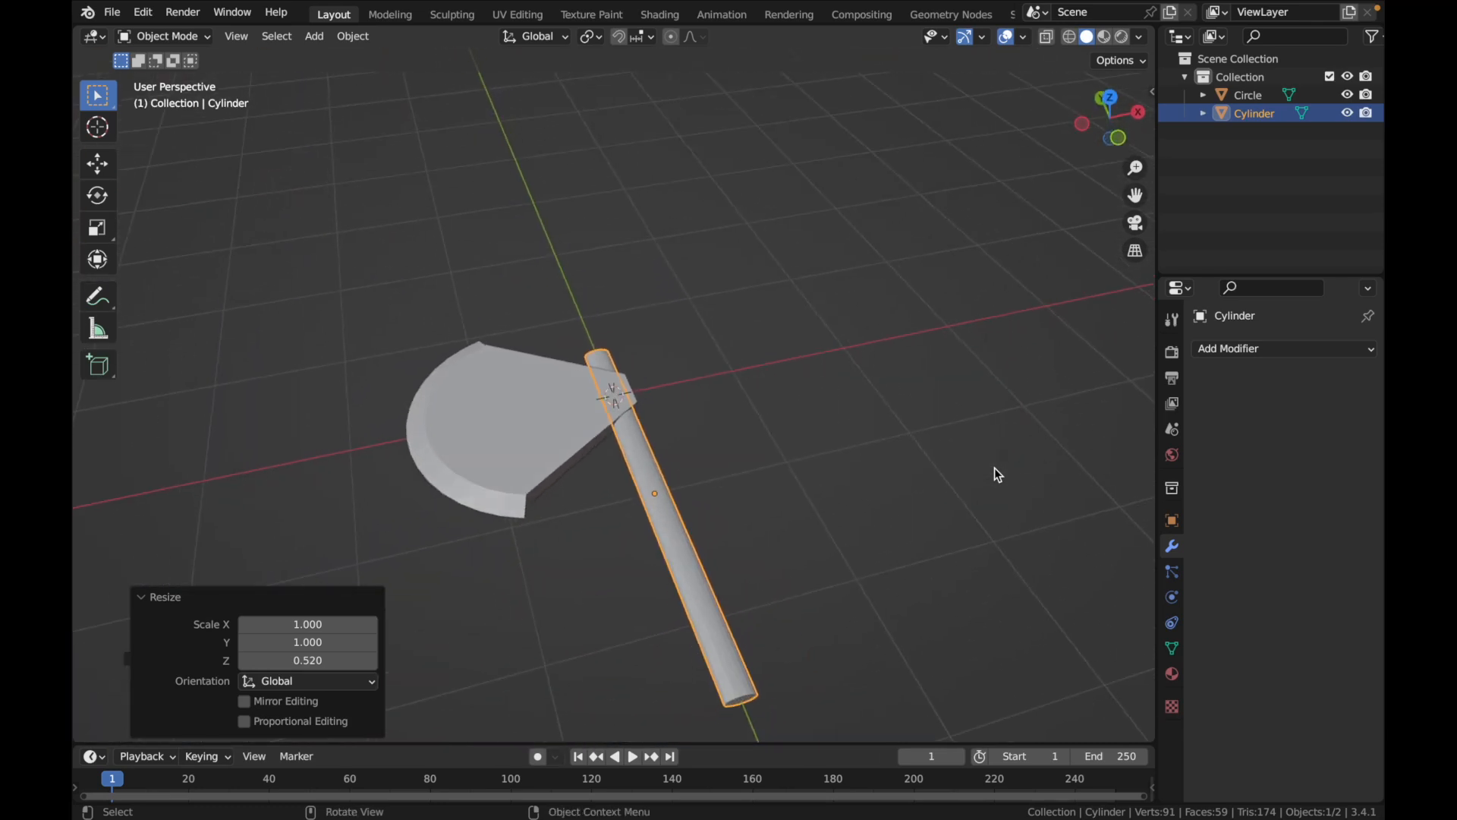
scroll(994, 467, "down", 7)
scroll(994, 467, "right", 6)
left_click(363, 503)
scroll(206, 480, "down", 6)
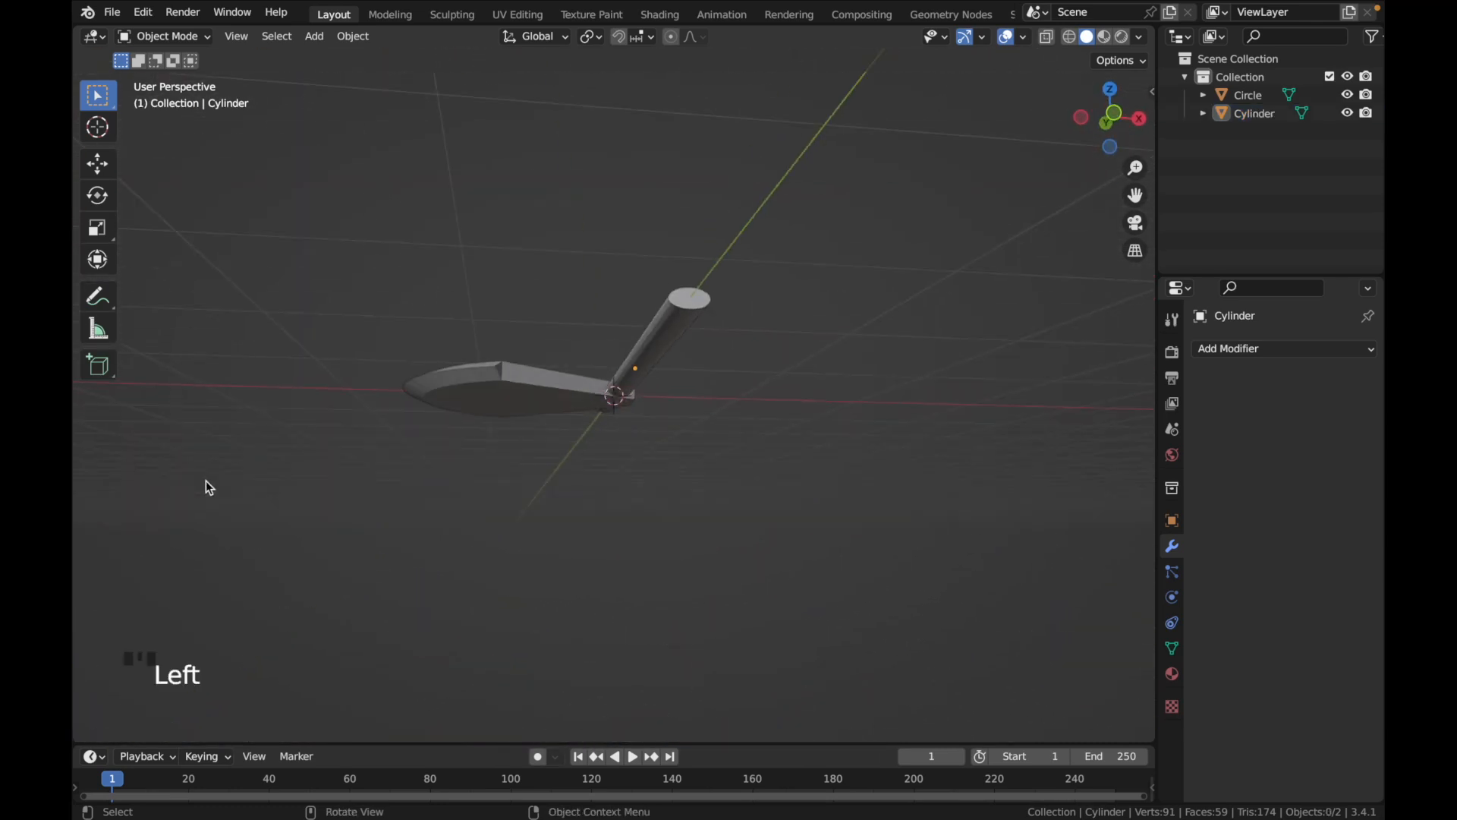
scroll(206, 480, "up", 10)
scroll(206, 481, "down", 5, "super")
scroll(647, 485, "right", 5)
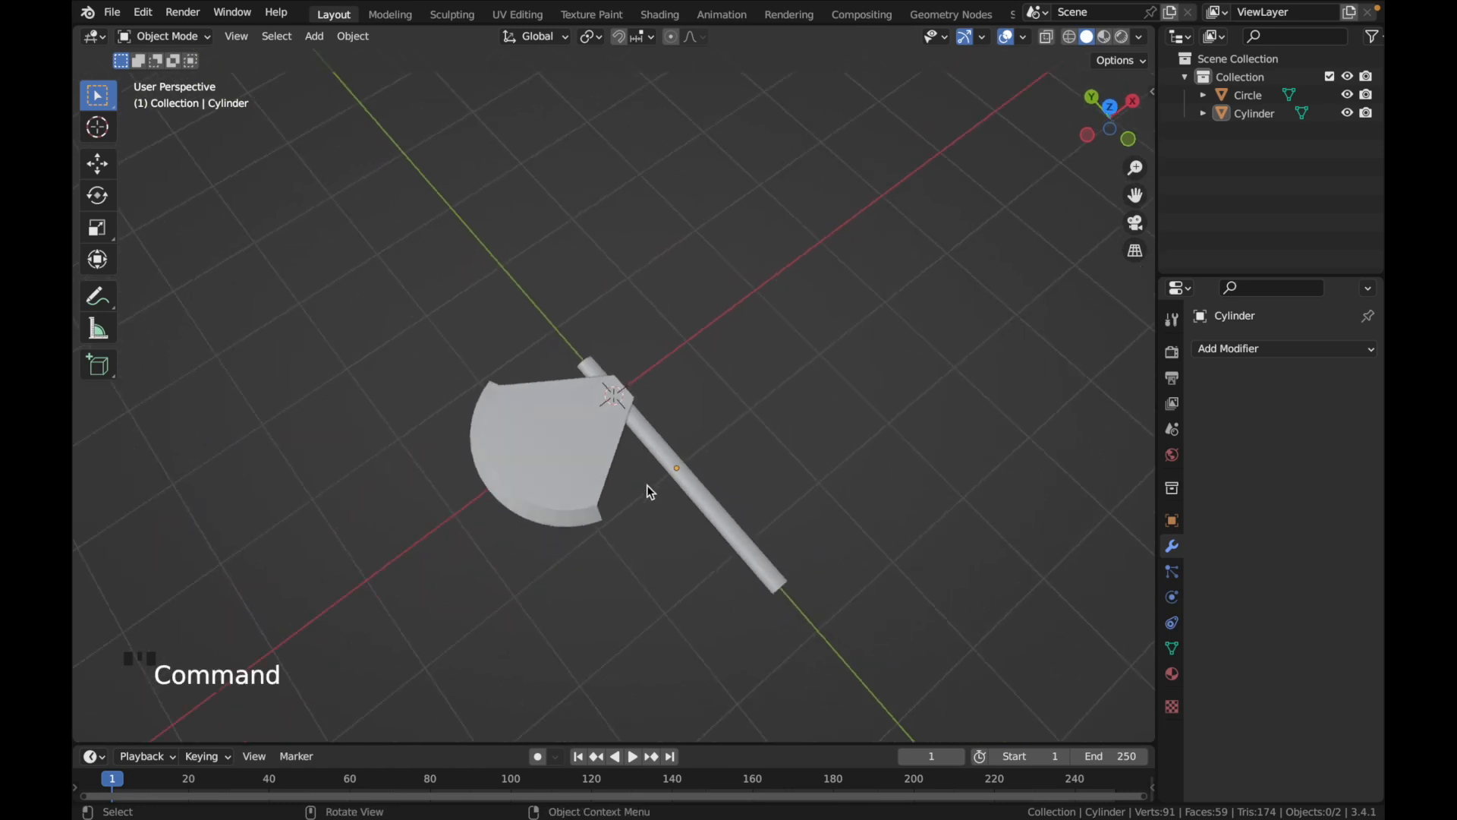
Join the blade and the handle into one object, with the handle as the active object
left_click(581, 460)
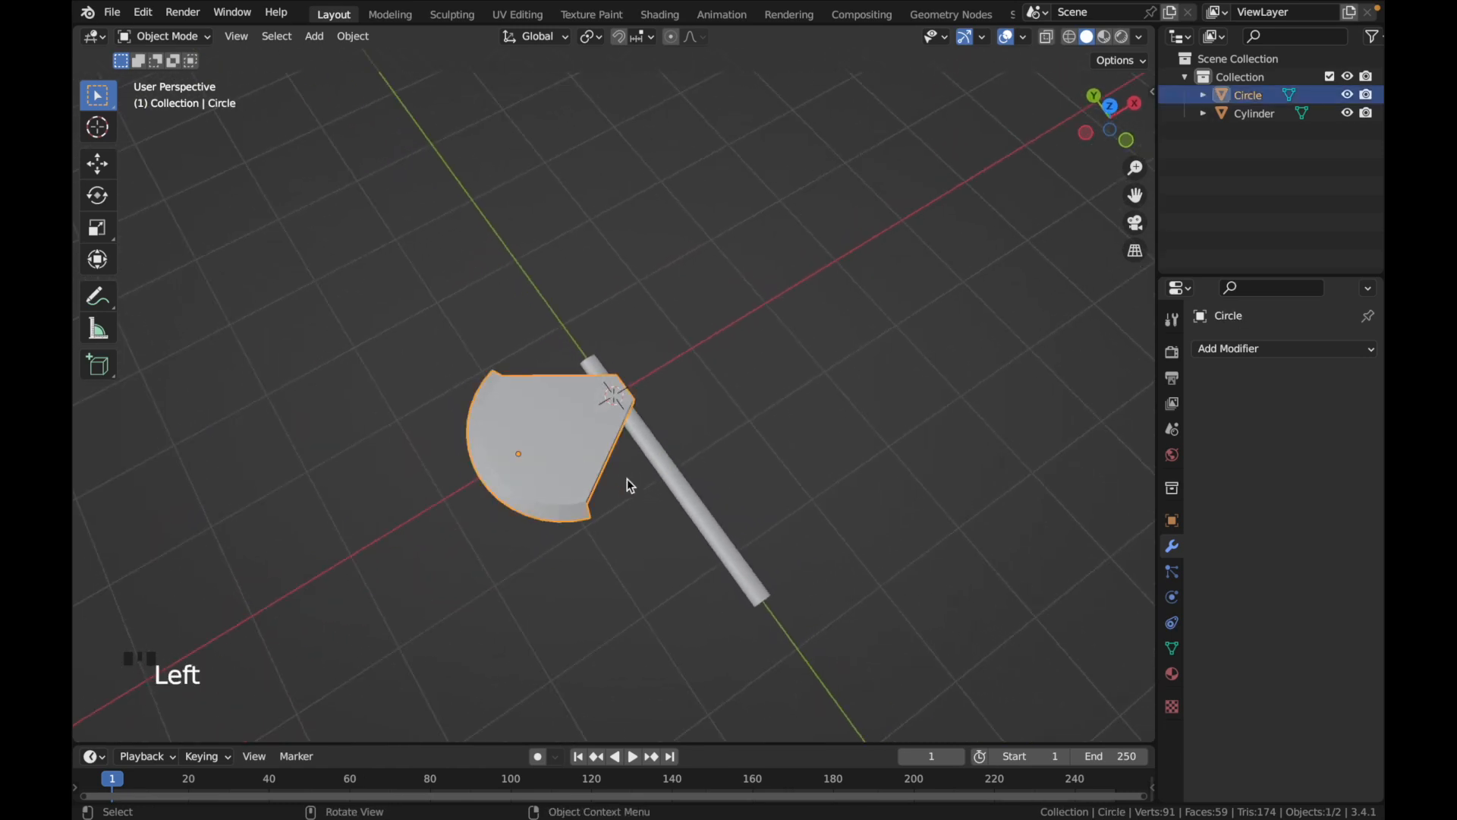
left_click(690, 498, "shift")
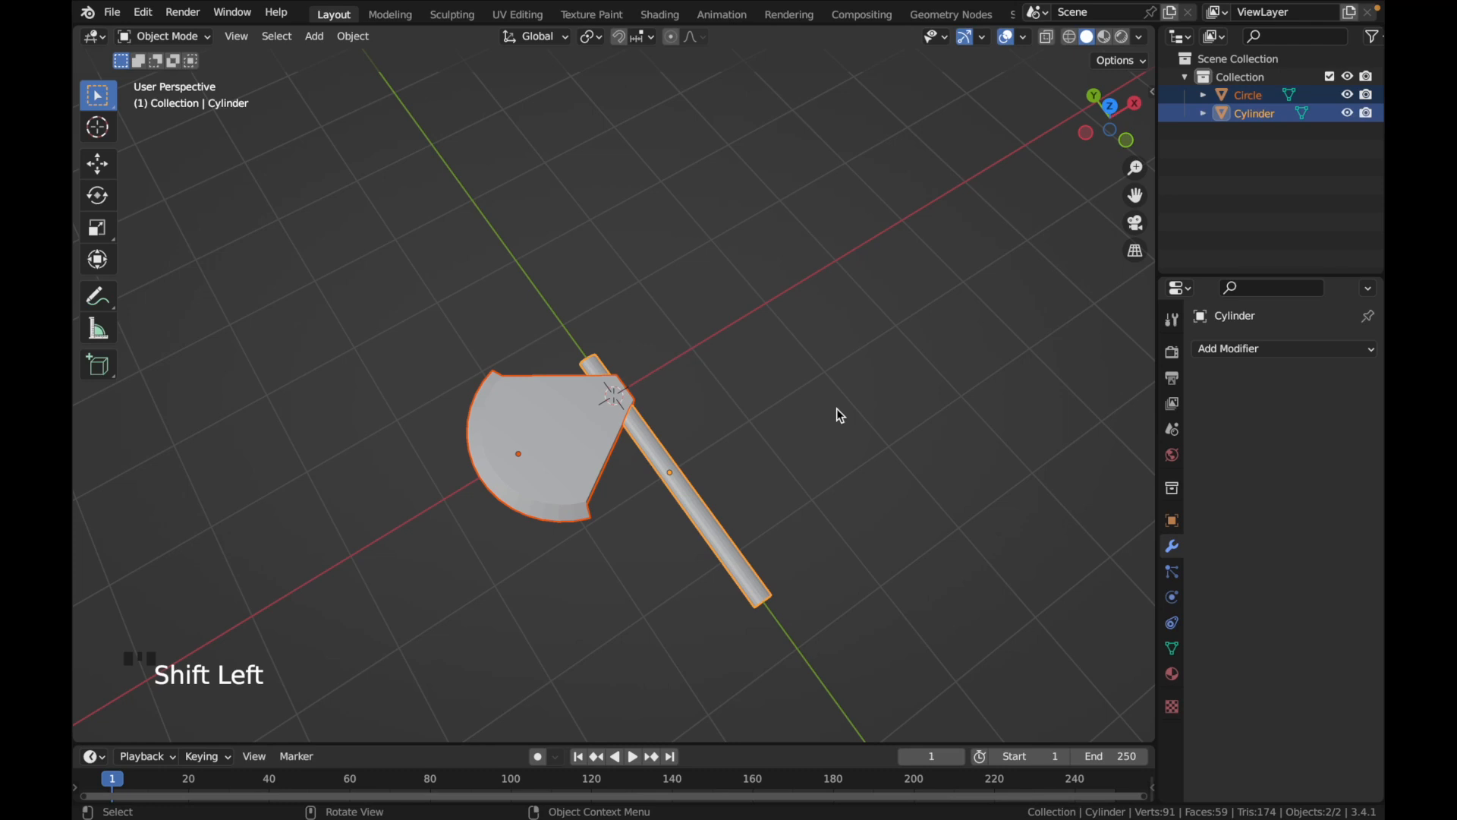
left_click(454, 317)
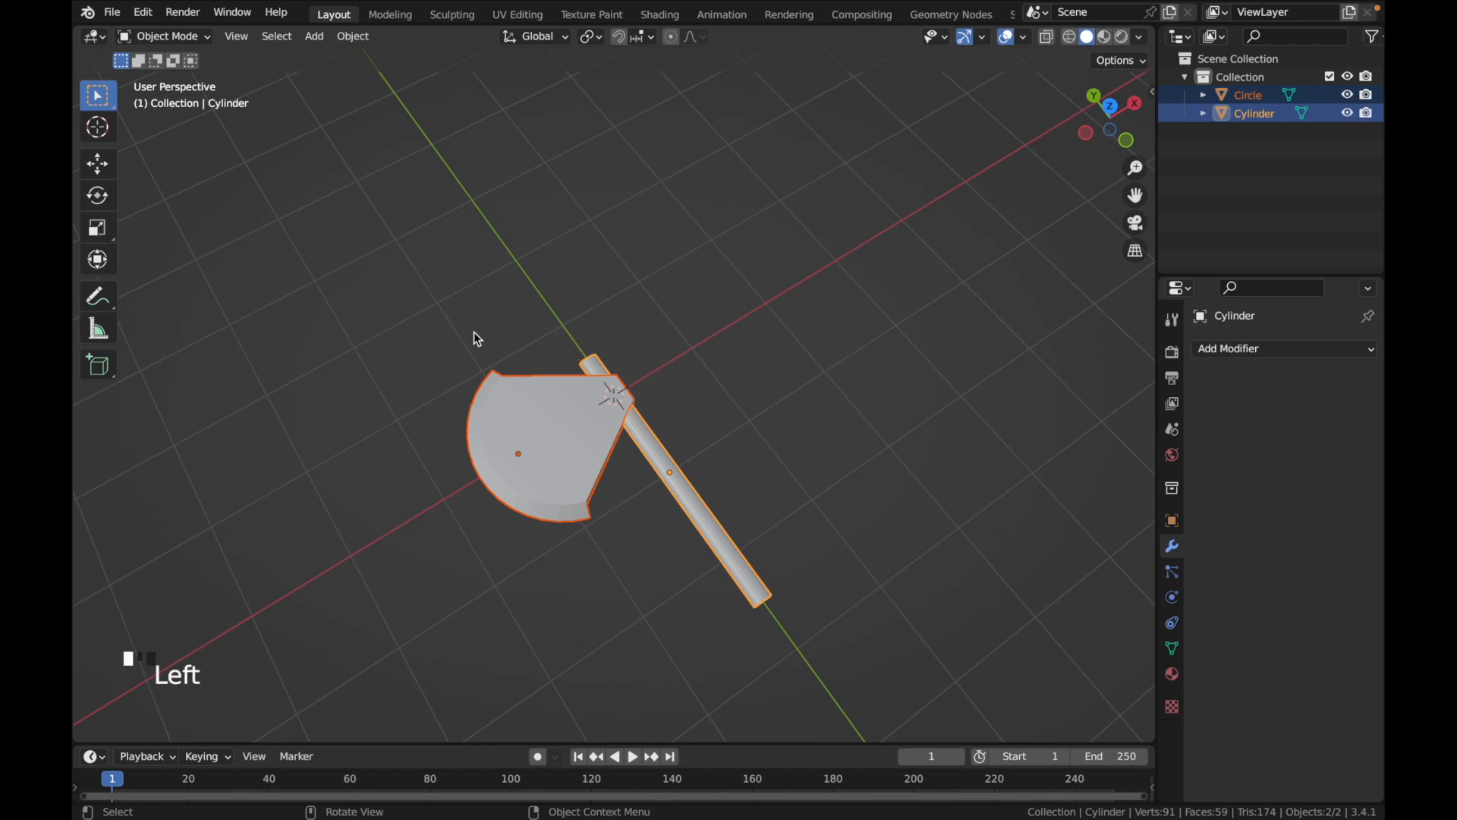
scroll(531, 508, "down", 3)
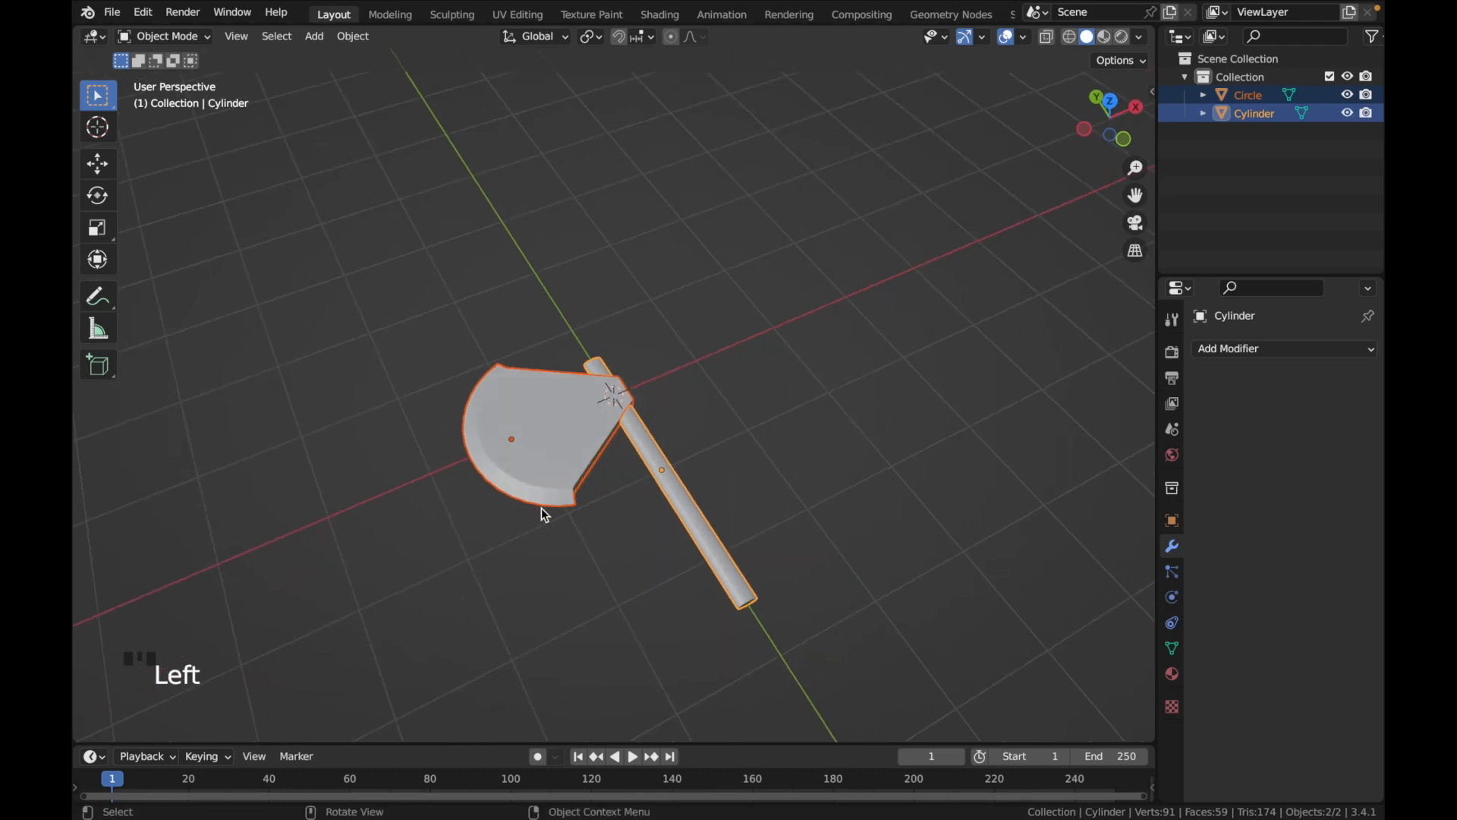
key("ctrl+j")
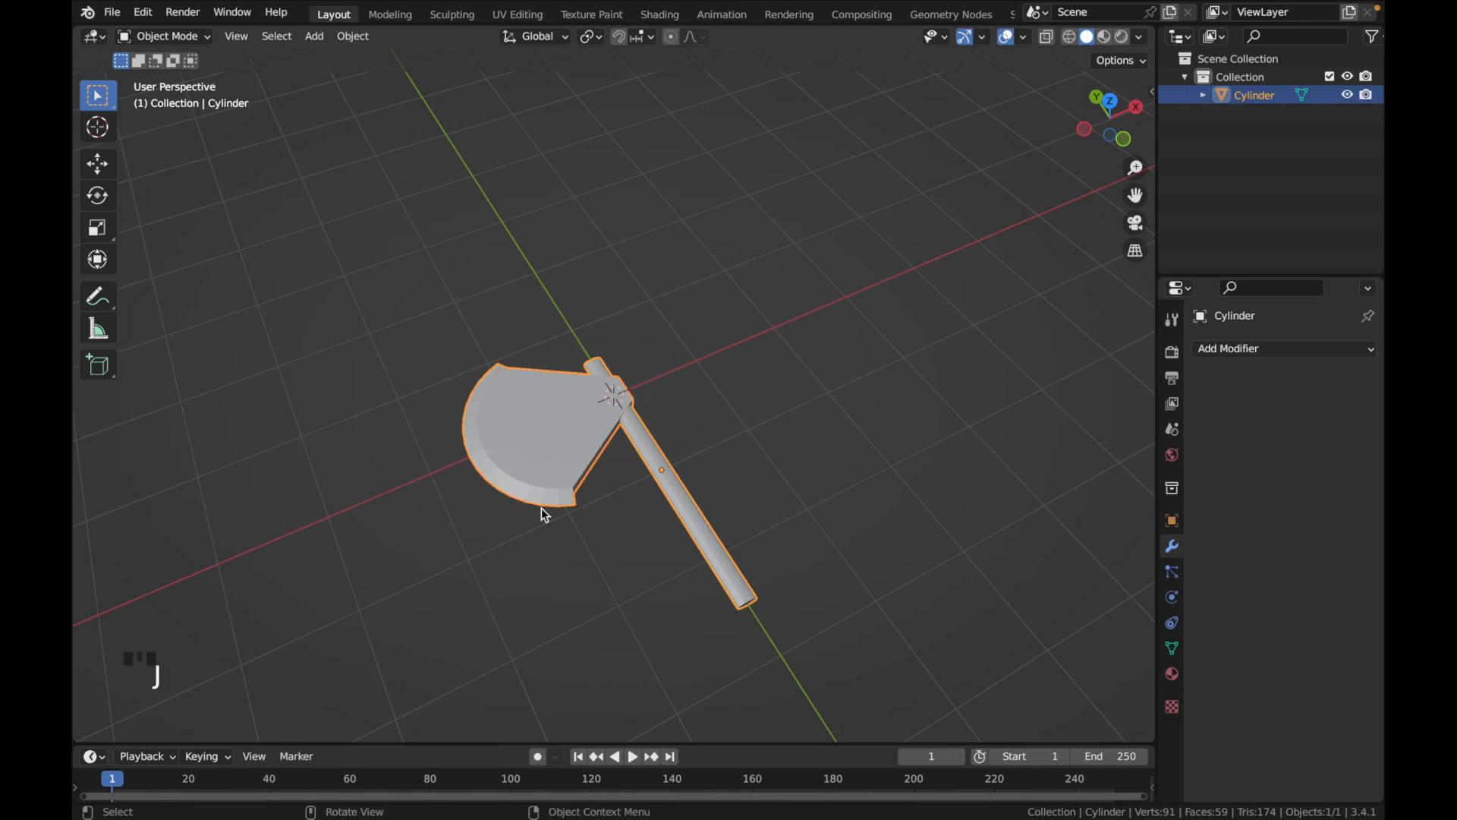
Apply Shade Auto Smooth to the joined axe
scroll(624, 485, "down", 5)
scroll(624, 485, "up", 4)
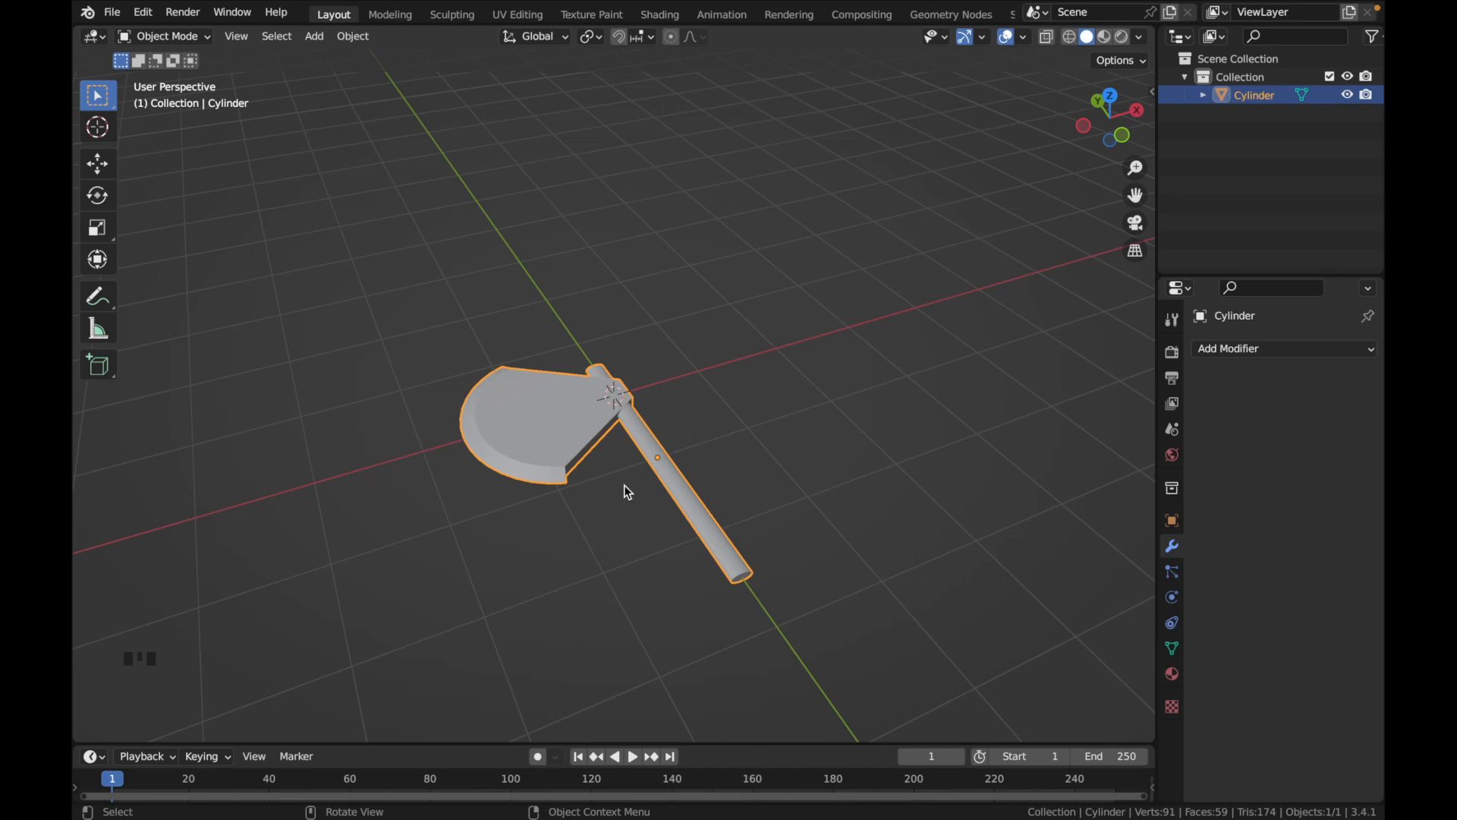
mouse_move(627, 491)
middle_mouse_down()
mouse_move(677, 447)
mouse_move(759, 508)
mouse_move(768, 542)
mouse_move(690, 482)
middle_mouse_up()
right_click(681, 449)
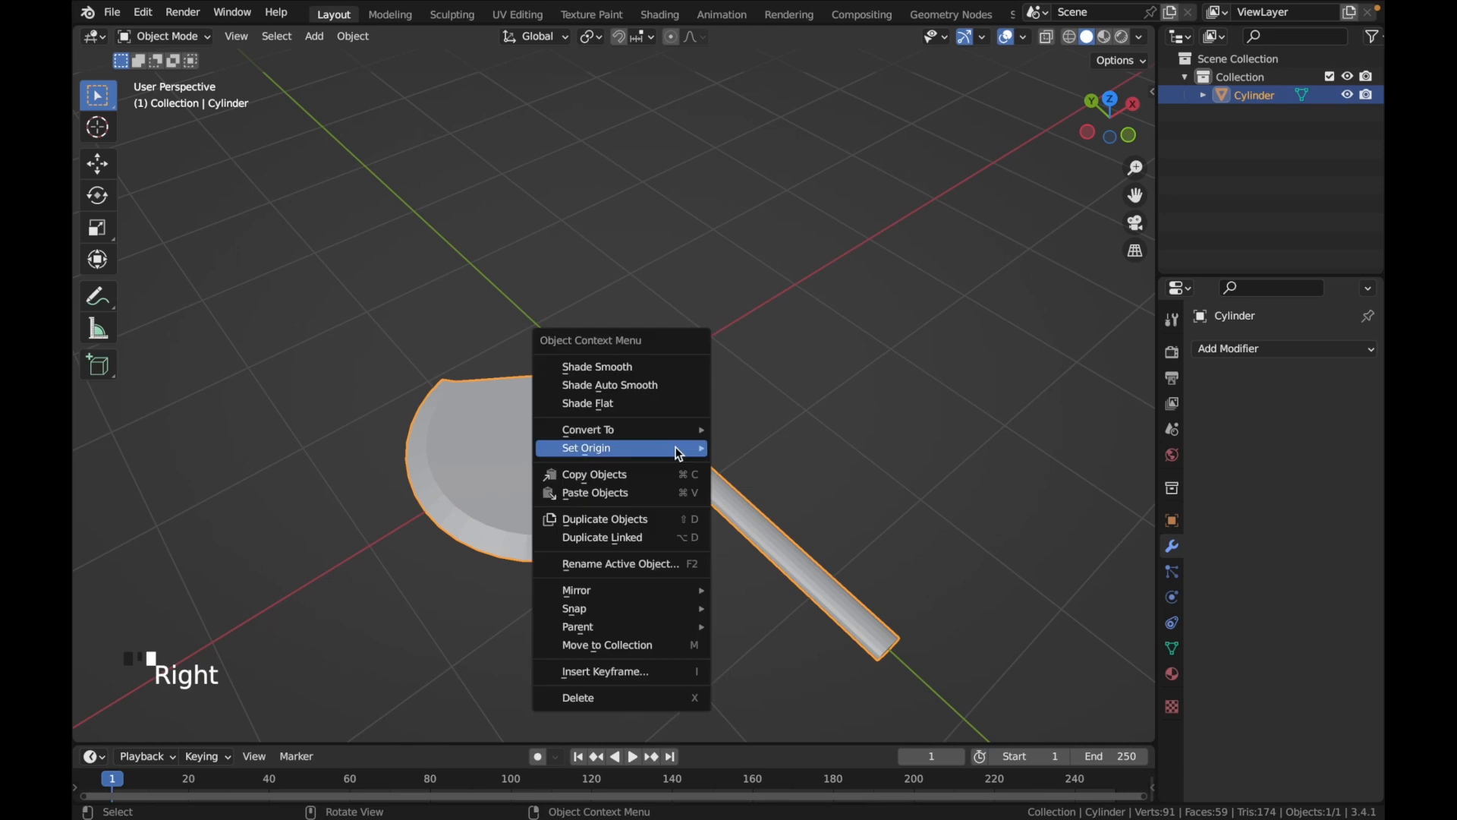
left_click(619, 384)
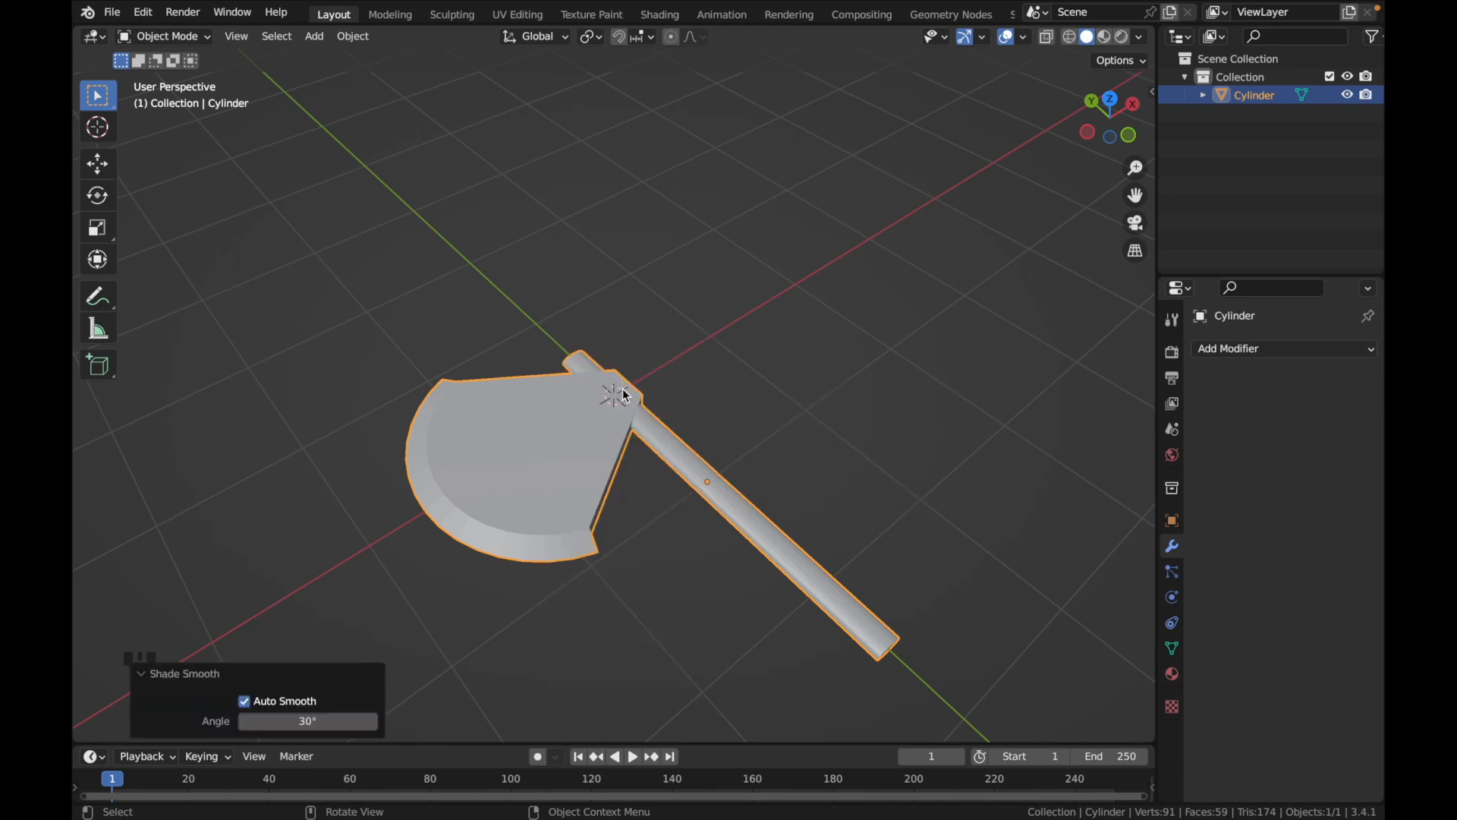
Try an Auto Smooth angle of 20° on the axe
scroll(645, 564, "up", 2)
scroll(647, 564, "down", 5)
scroll(646, 563, "right", 6)
scroll(646, 563, "up", 8)
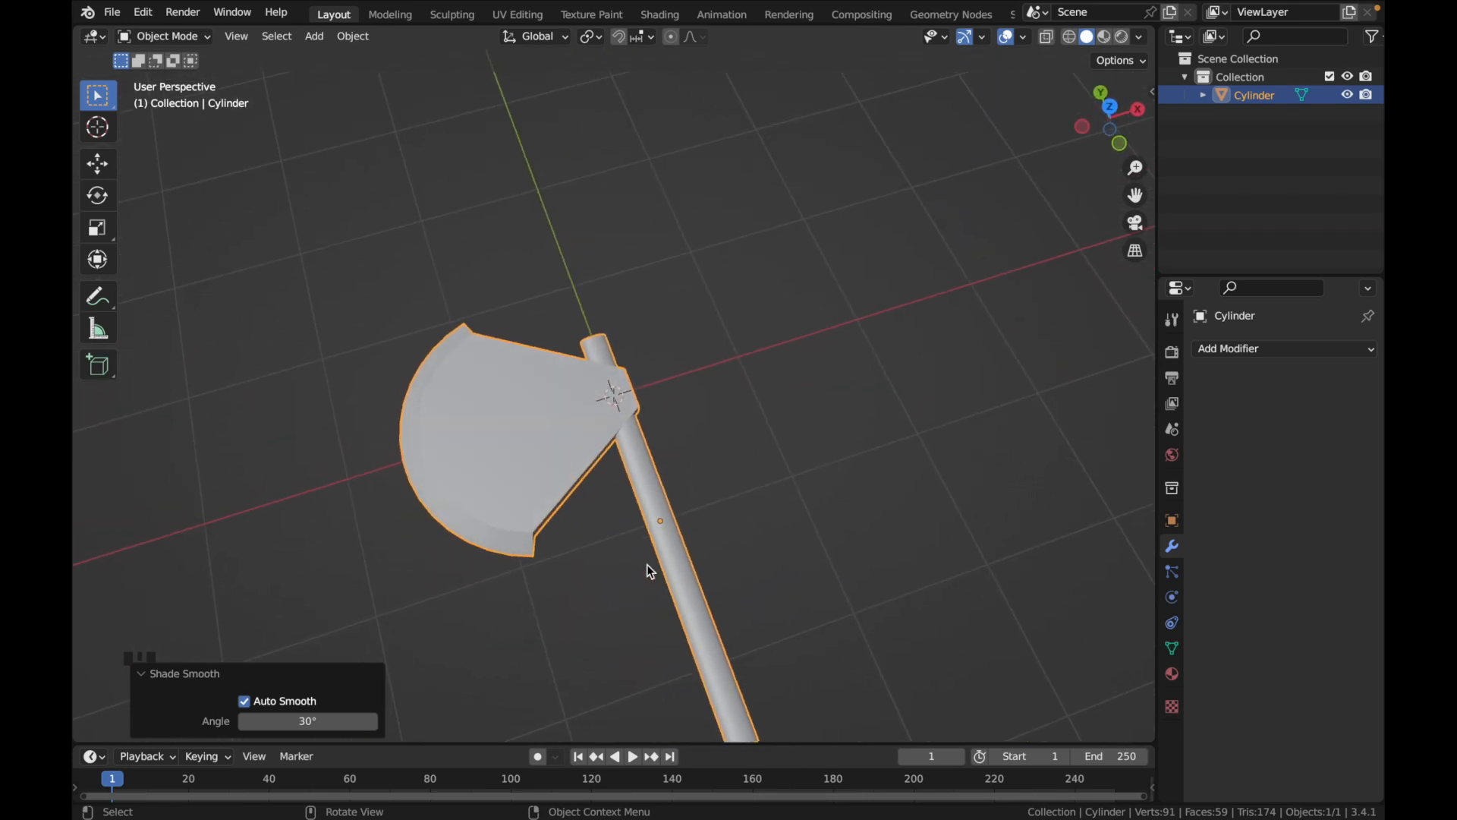
left_click_drag(322, 721, 129, 657)
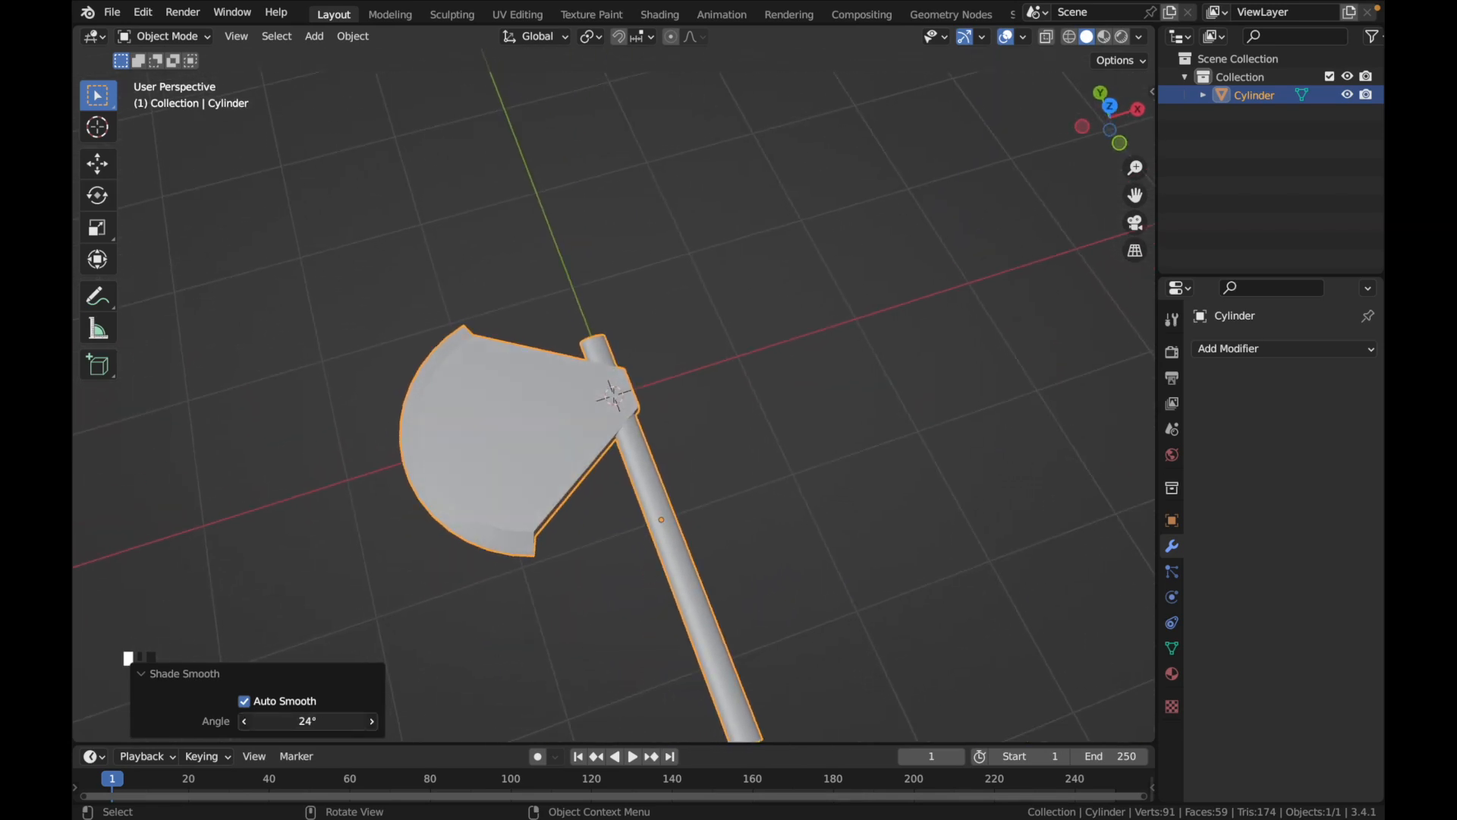
left_click_drag(321, 722, 357, 722)
left_click(321, 722)
type("20")
key("Return")
Set the axe's Auto Smooth angle to 25°
middle_click_drag(567, 601, 568, 518)
left_click_drag(334, 721, 338, 721)
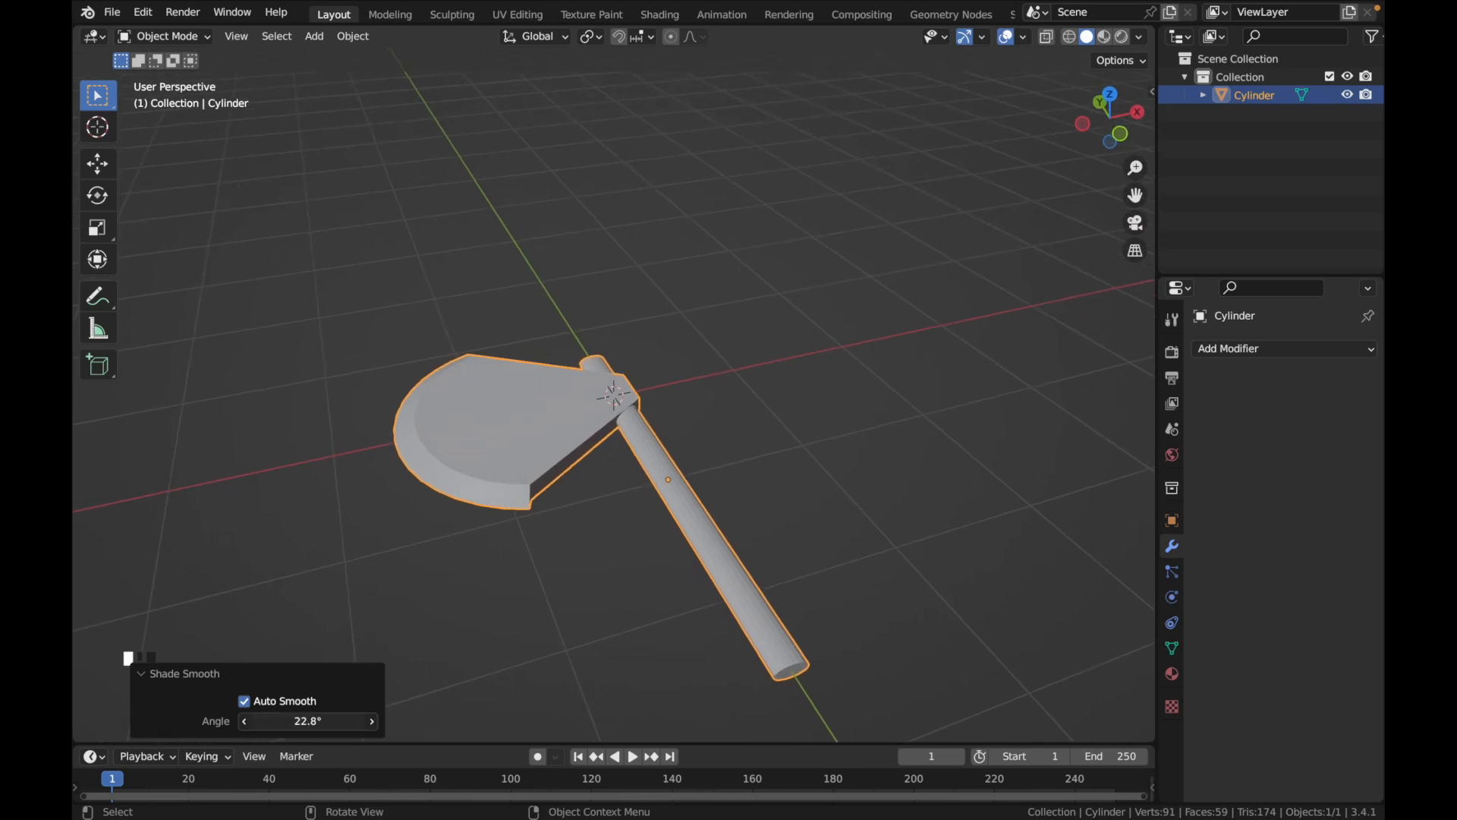
left_click(319, 722)
type("25")
key("Return")
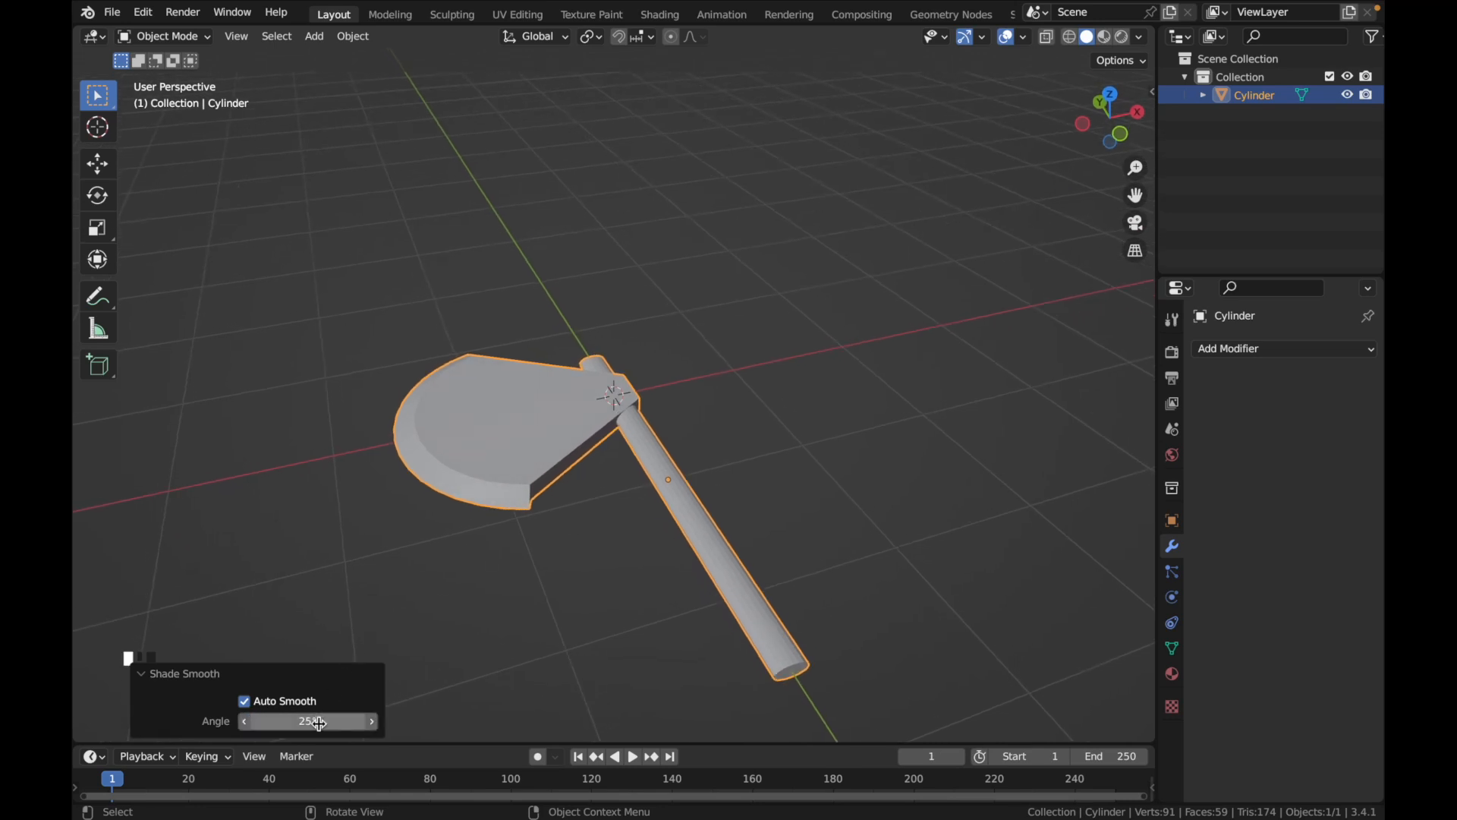
Enter Edit Mode on the axe, deselect the mesh in edge selection mode and switch to the Select Box tool
middle_click_drag(630, 554, 892, 549)
left_click(741, 525)
key("Tab")
middle_click_drag(920, 491, 928, 529)
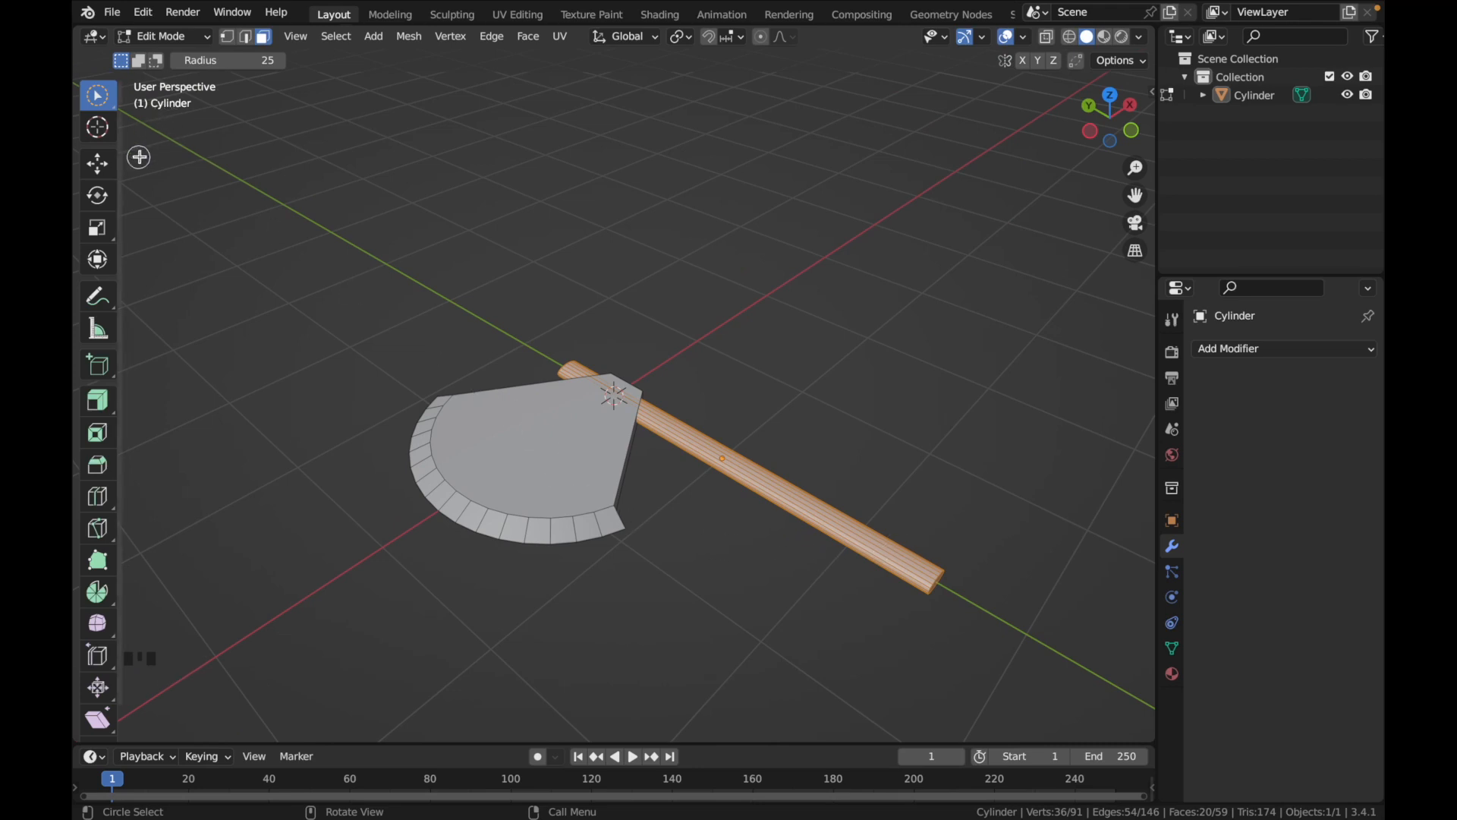
left_click(245, 37)
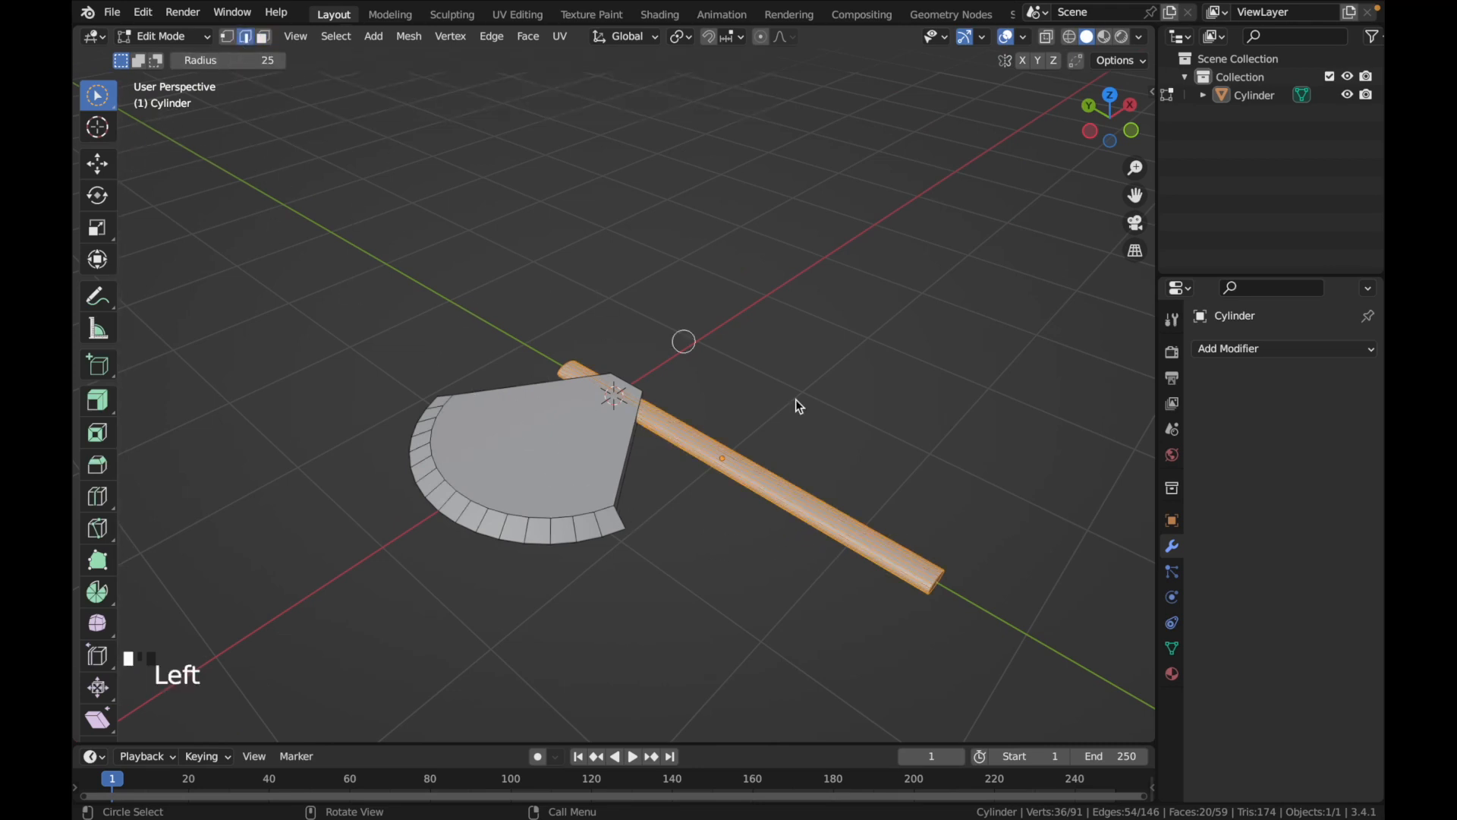
left_click(932, 492)
left_click(97, 95)
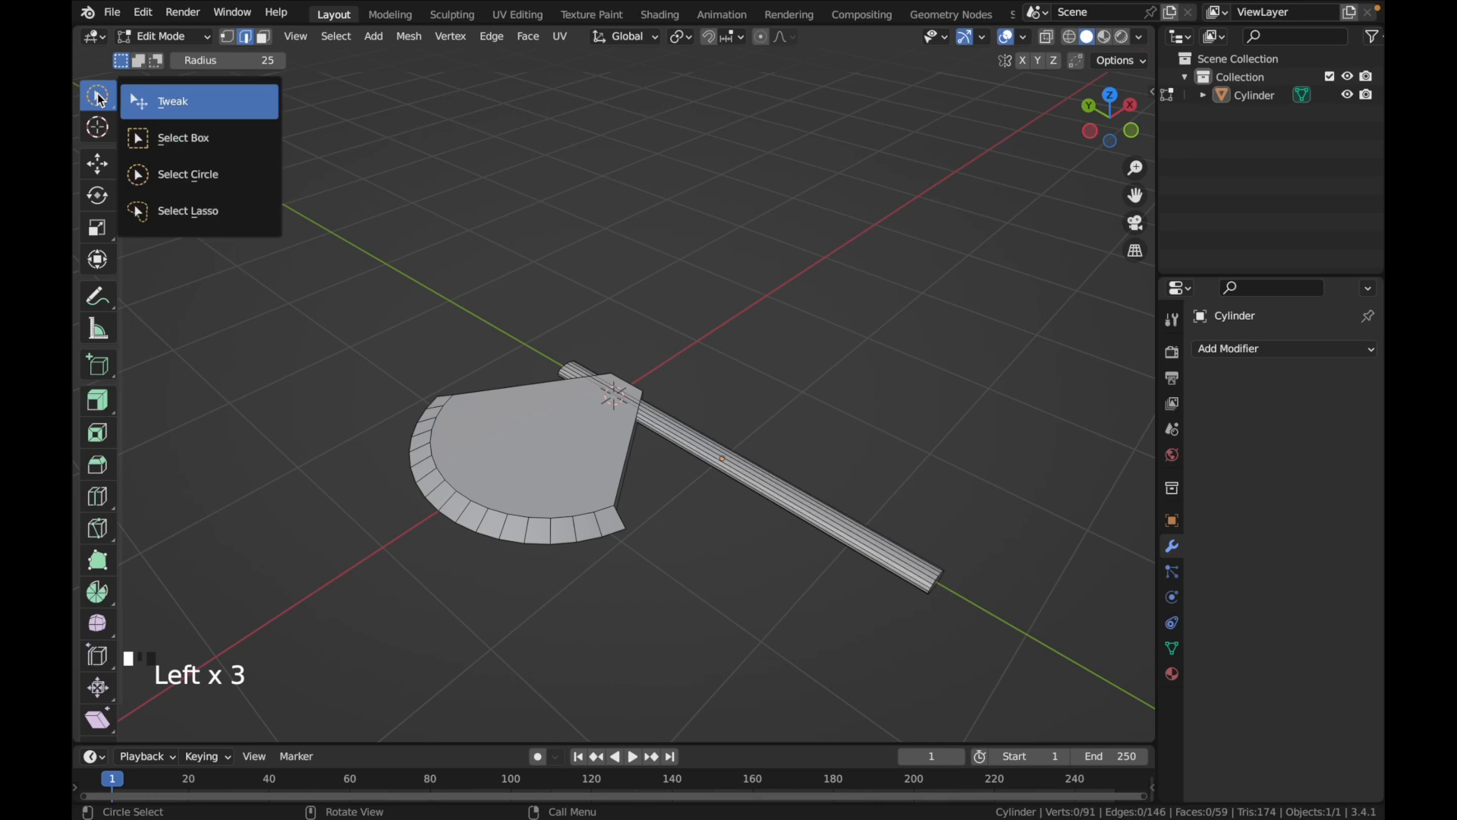
left_click(186, 138)
middle_click_drag(925, 453, 923, 456)
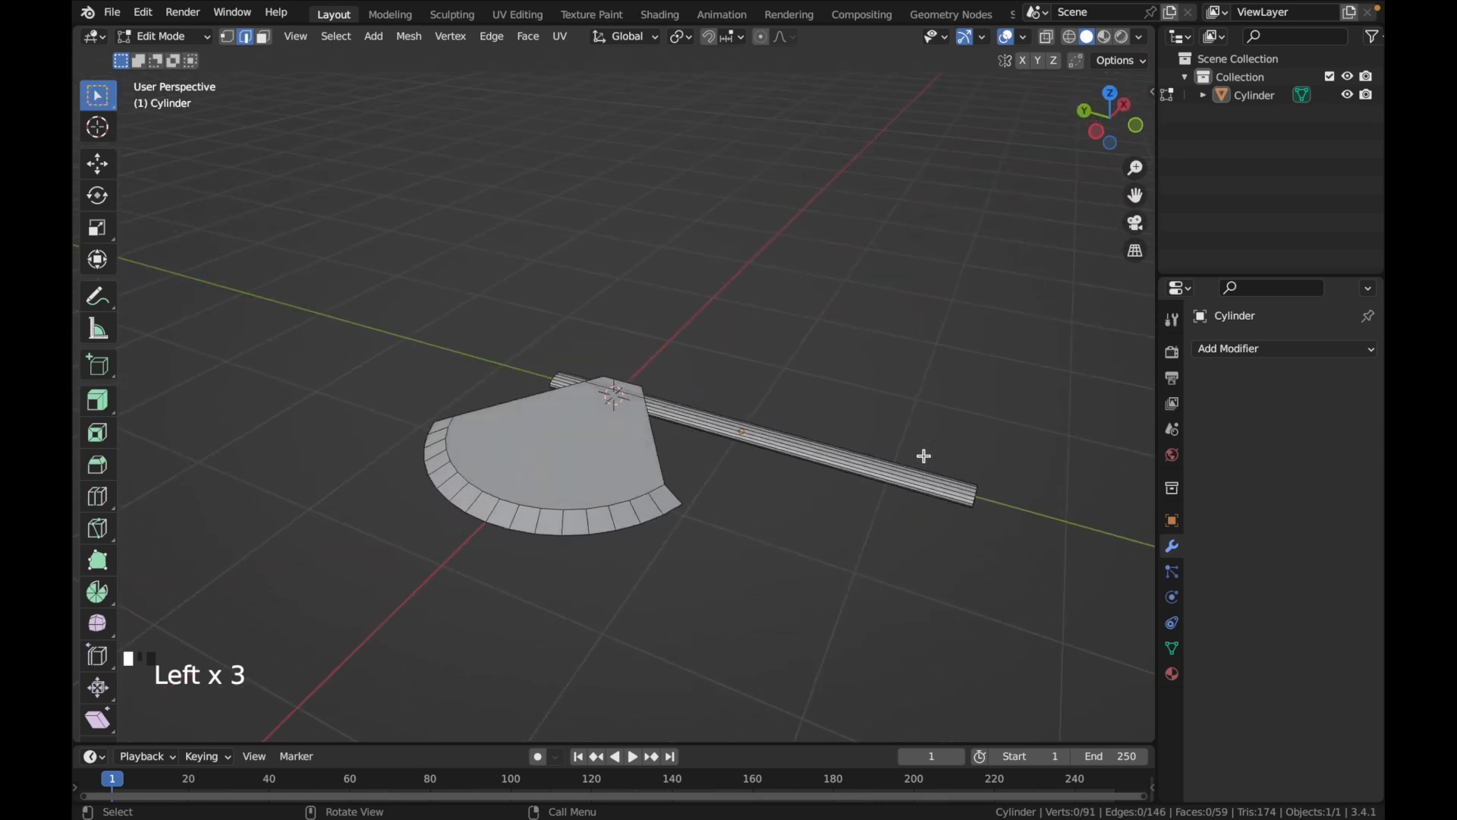
Add one loop cut around the handle, slid toward its lower end with a factor of -0.5
key("ctrl+r")
left_click(884, 478)
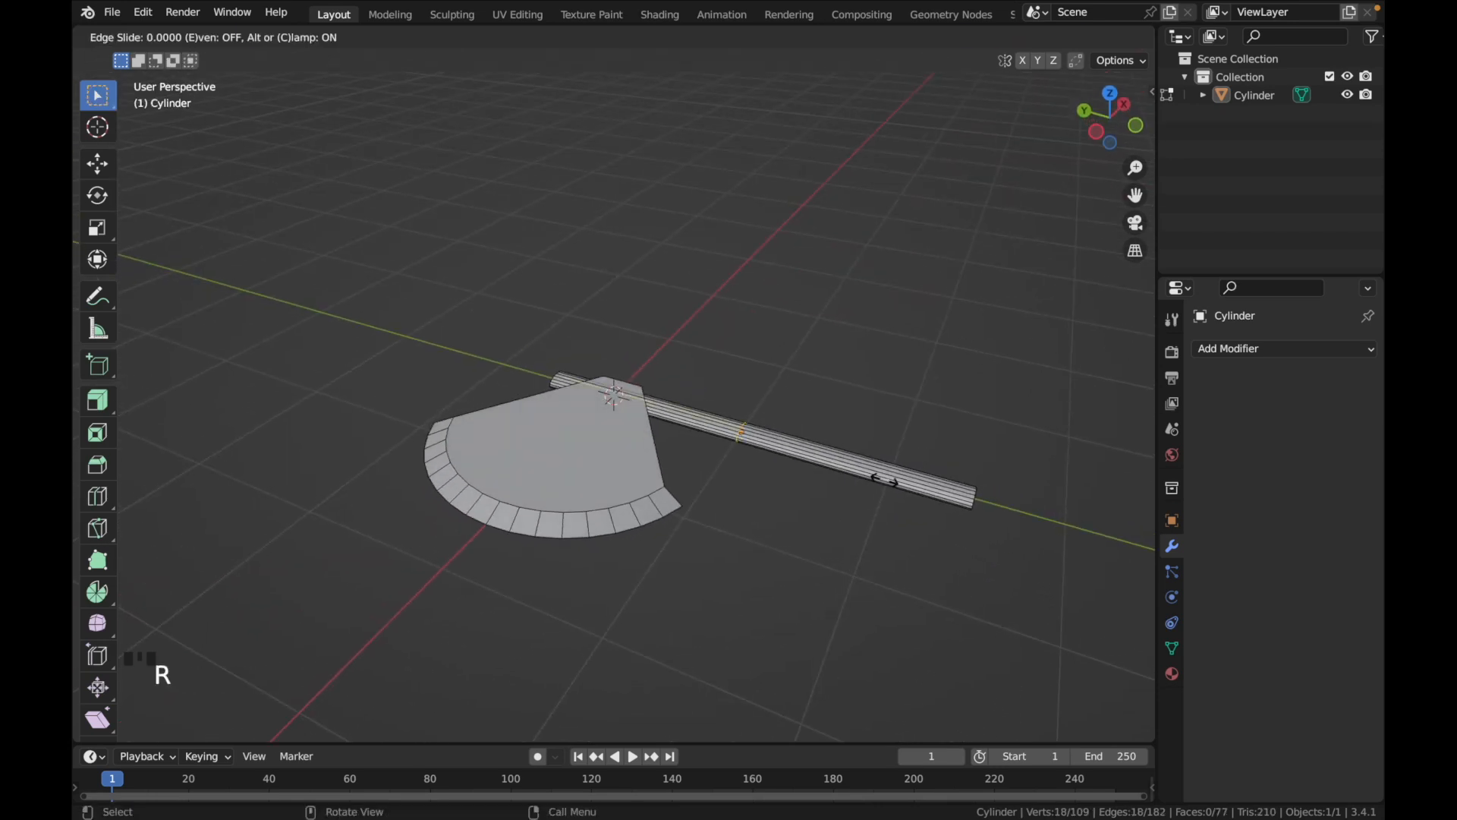
left_click(979, 503)
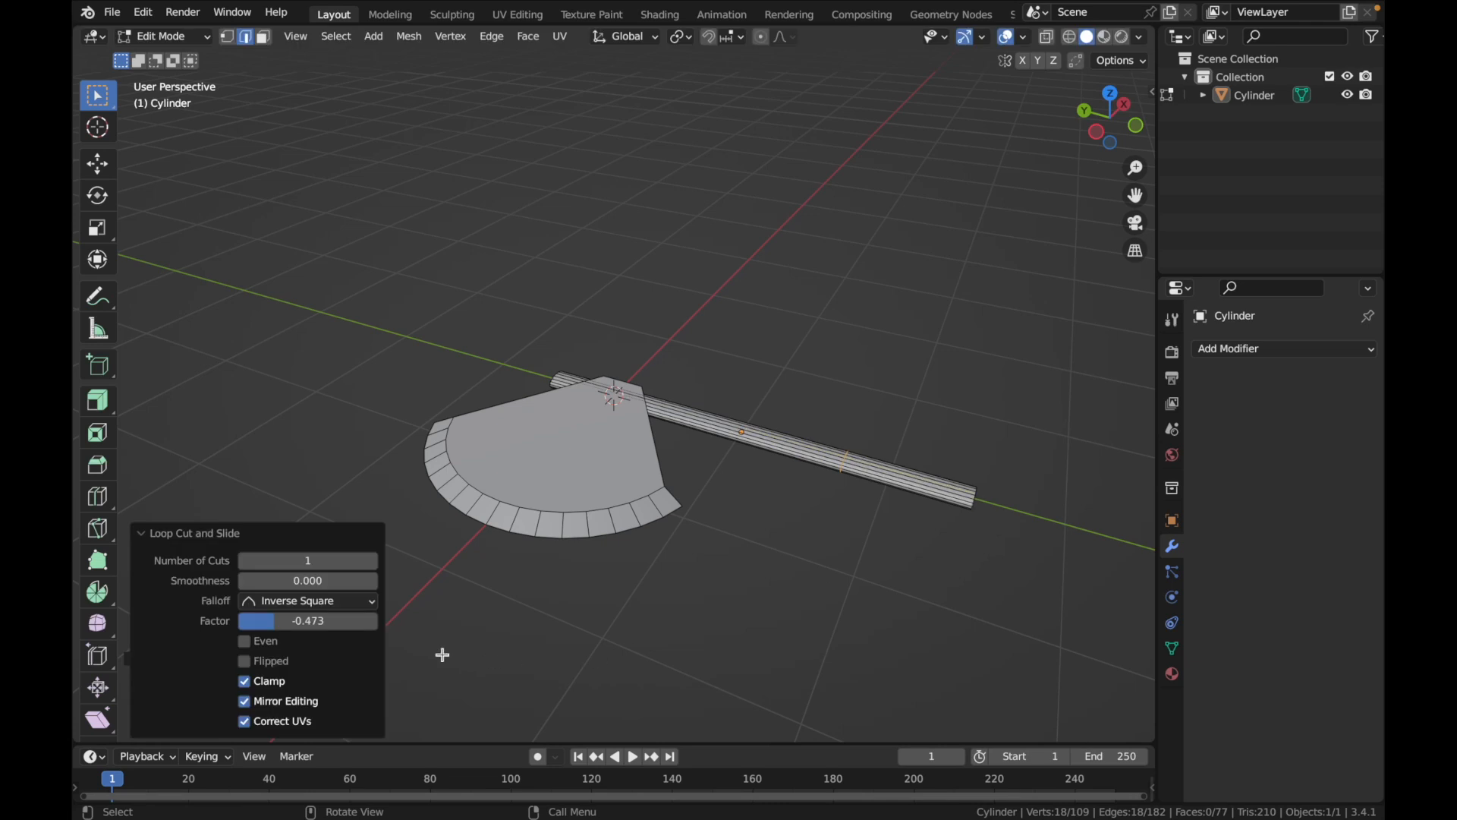
left_click(330, 622)
type("-")
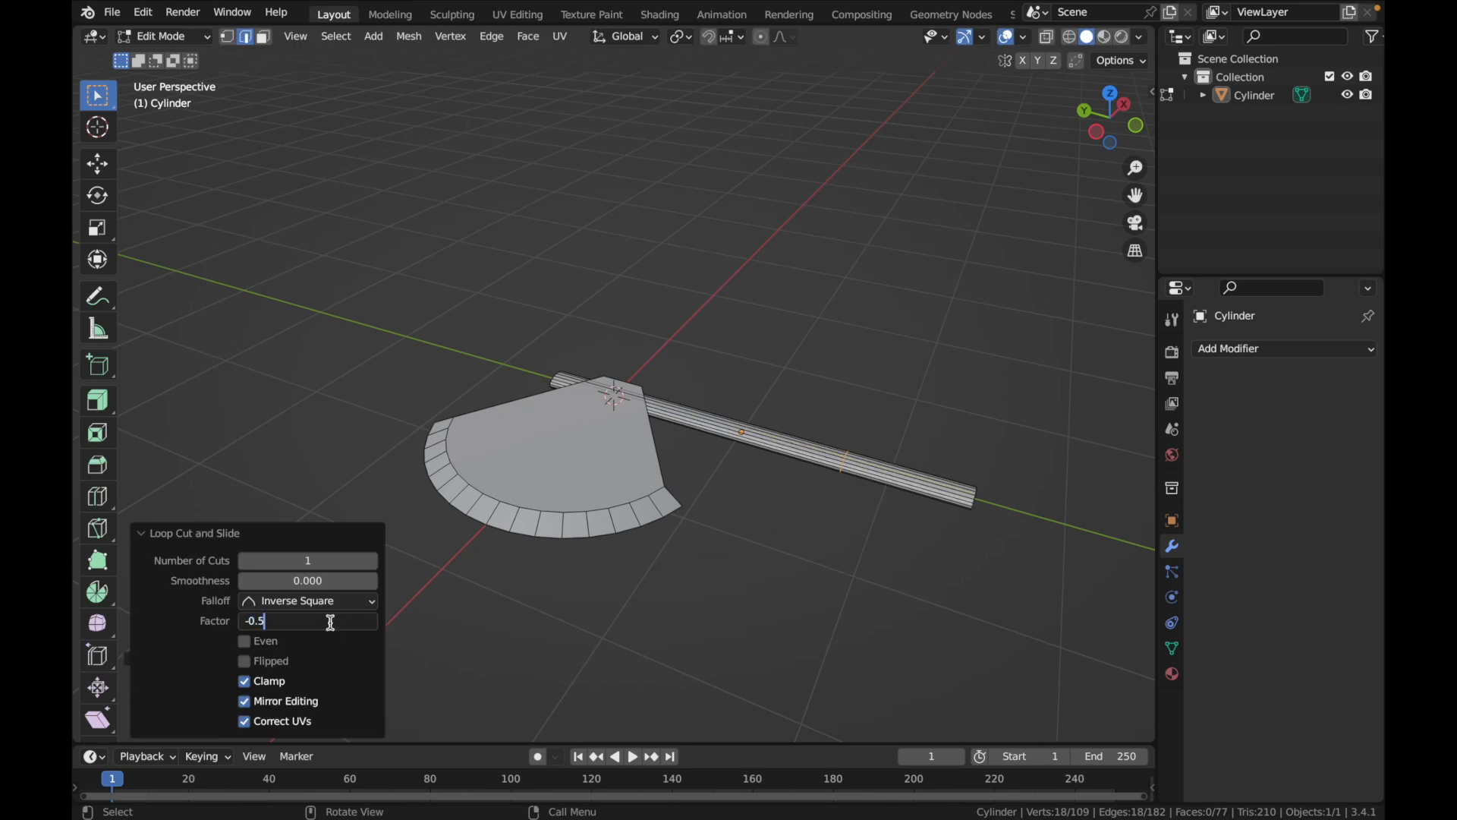
key("Return")
Add six evenly spaced loop cuts without sliding on the handle's lower section
key("ctrl+r")
scroll(933, 487, "up", 3)
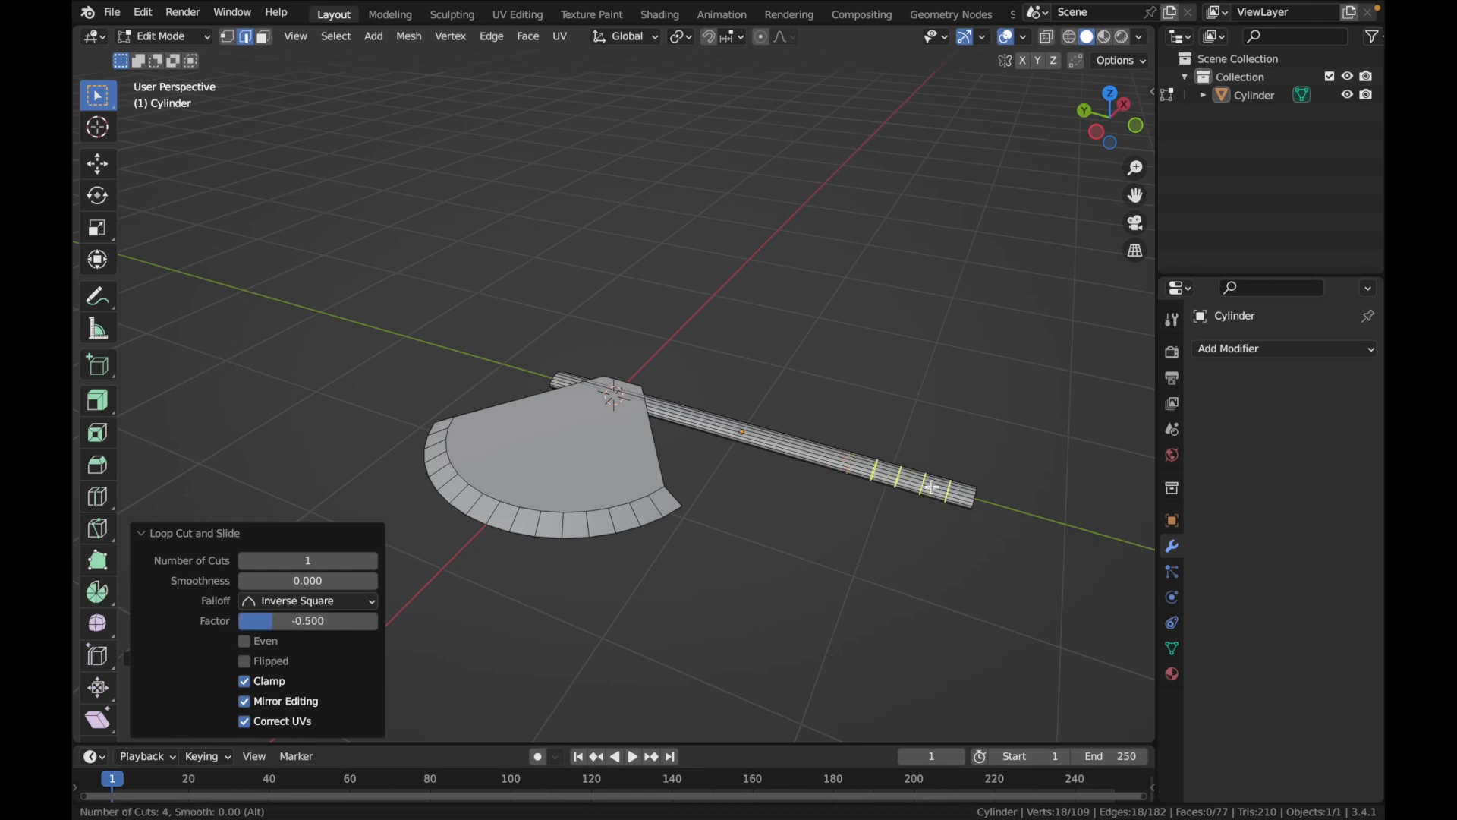
scroll(932, 488, "up", 1)
scroll(933, 487, "up", 1)
left_click(933, 487)
right_click(933, 487)
In face selection mode, select three alternating face loops around the handle's grip section
middle_click_drag(897, 545, 895, 548)
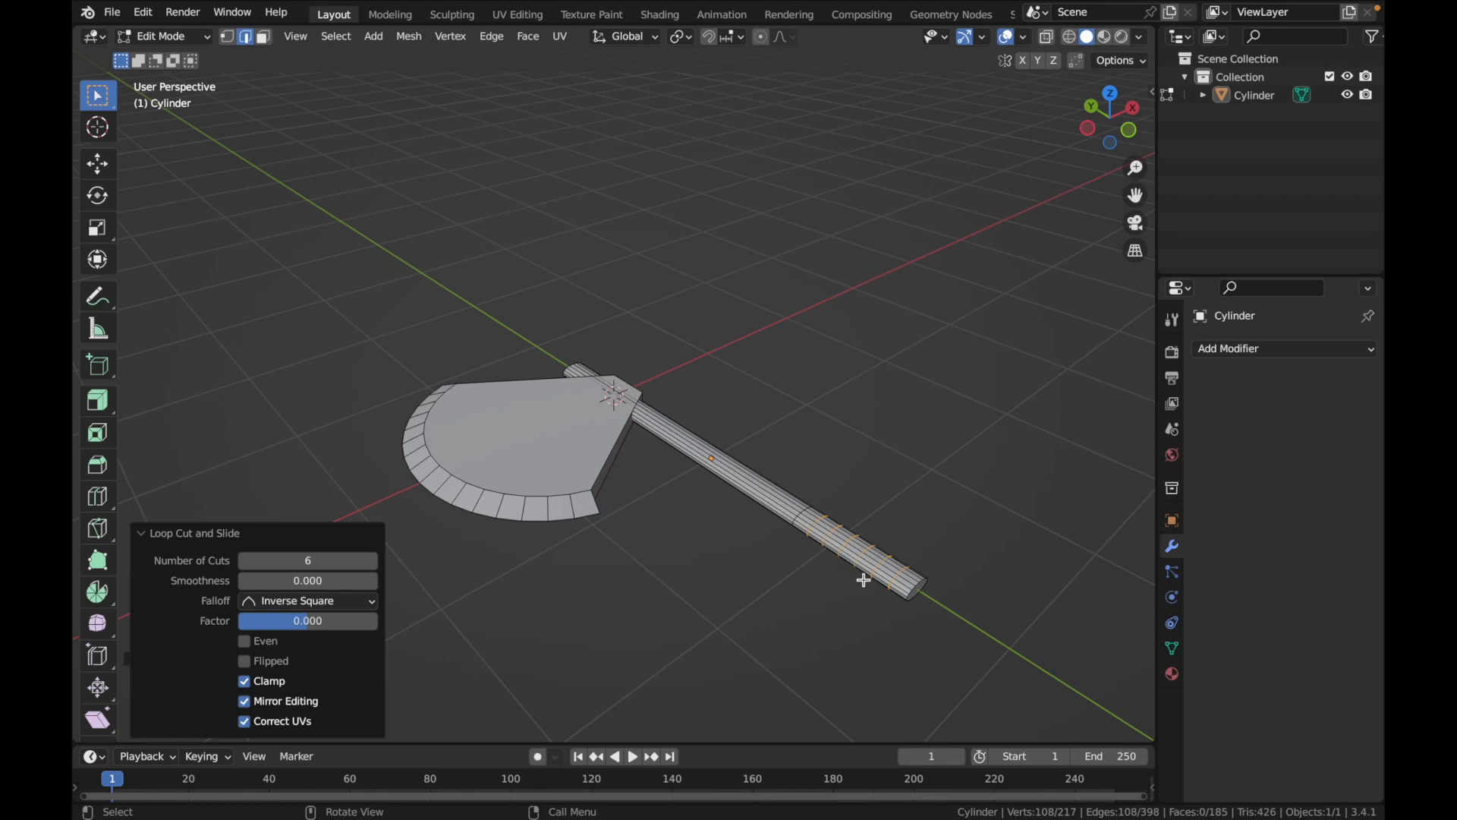
key("Tab")
key("Tab")
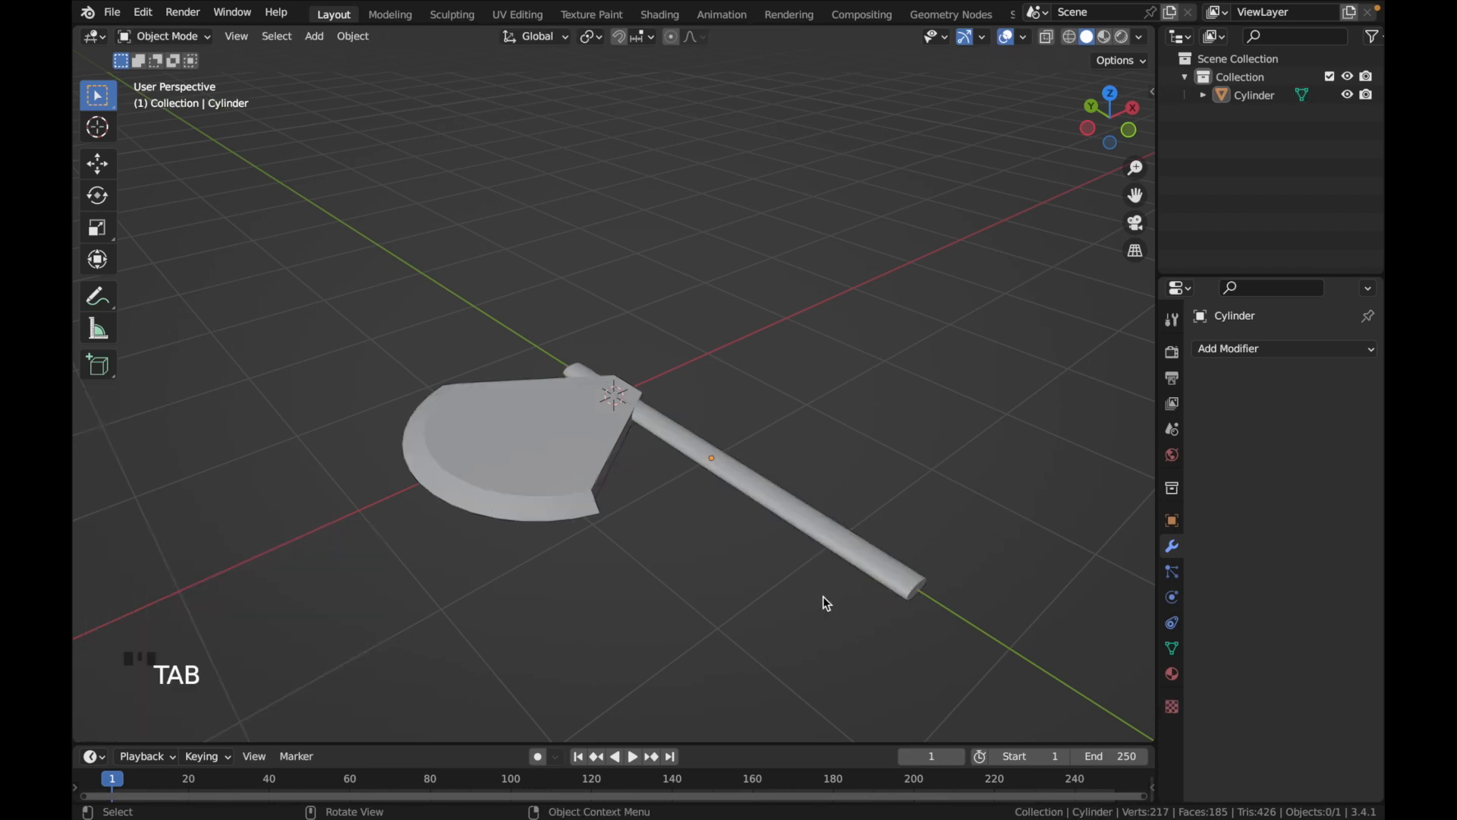
middle_click_drag(844, 548, 856, 551)
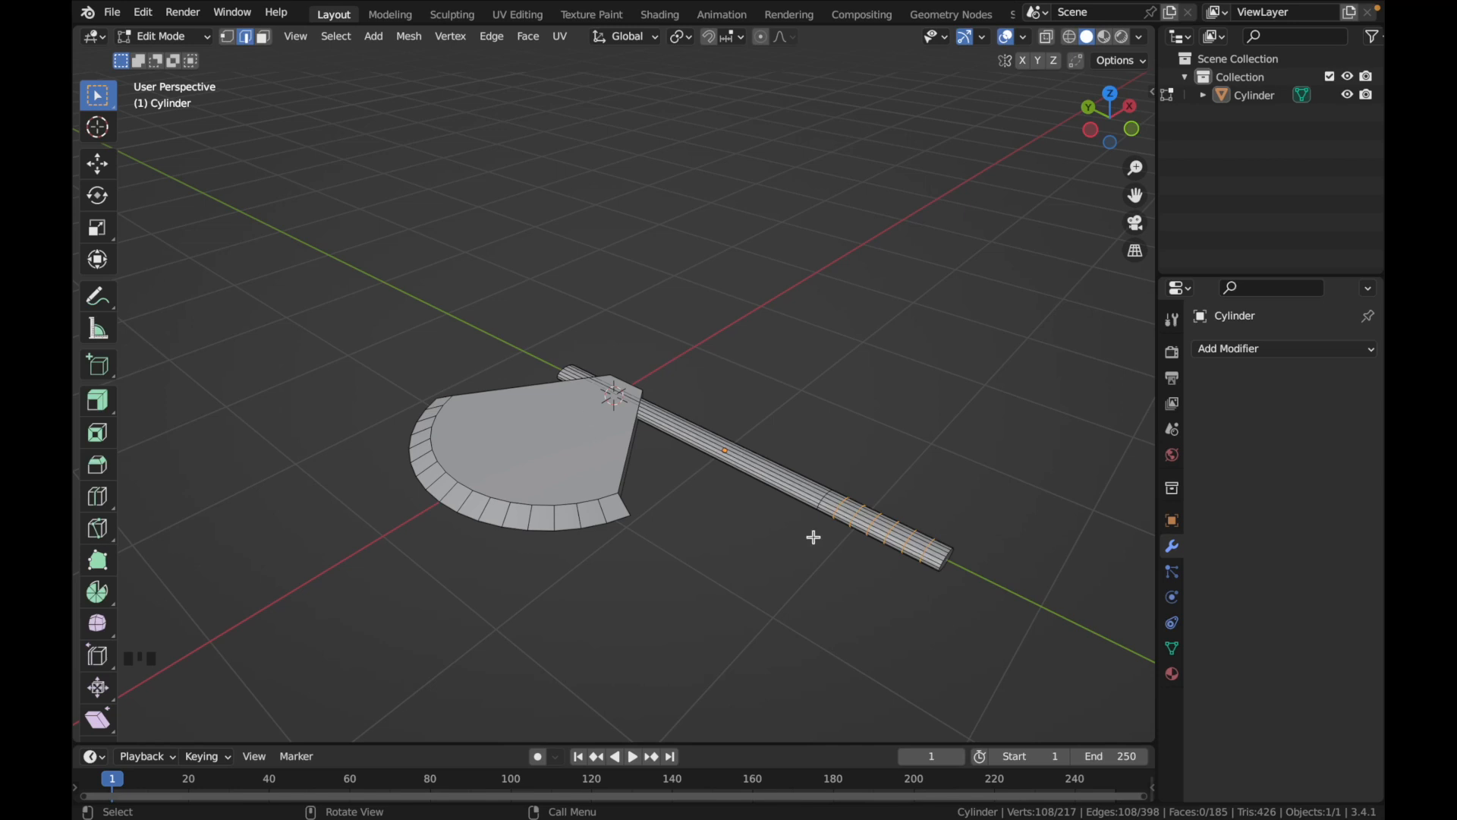
left_click(264, 38)
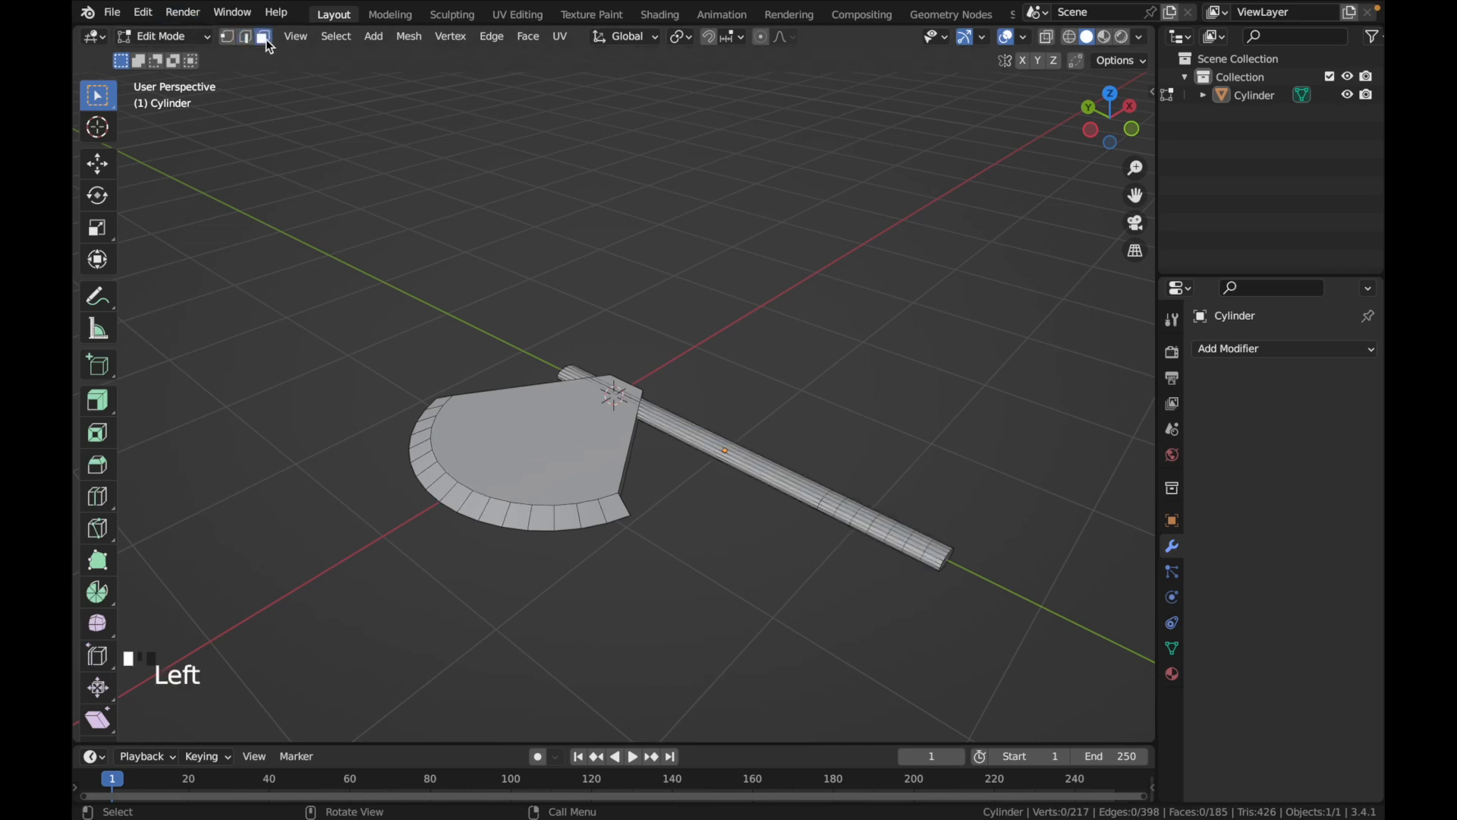
left_click(913, 554, "alt")
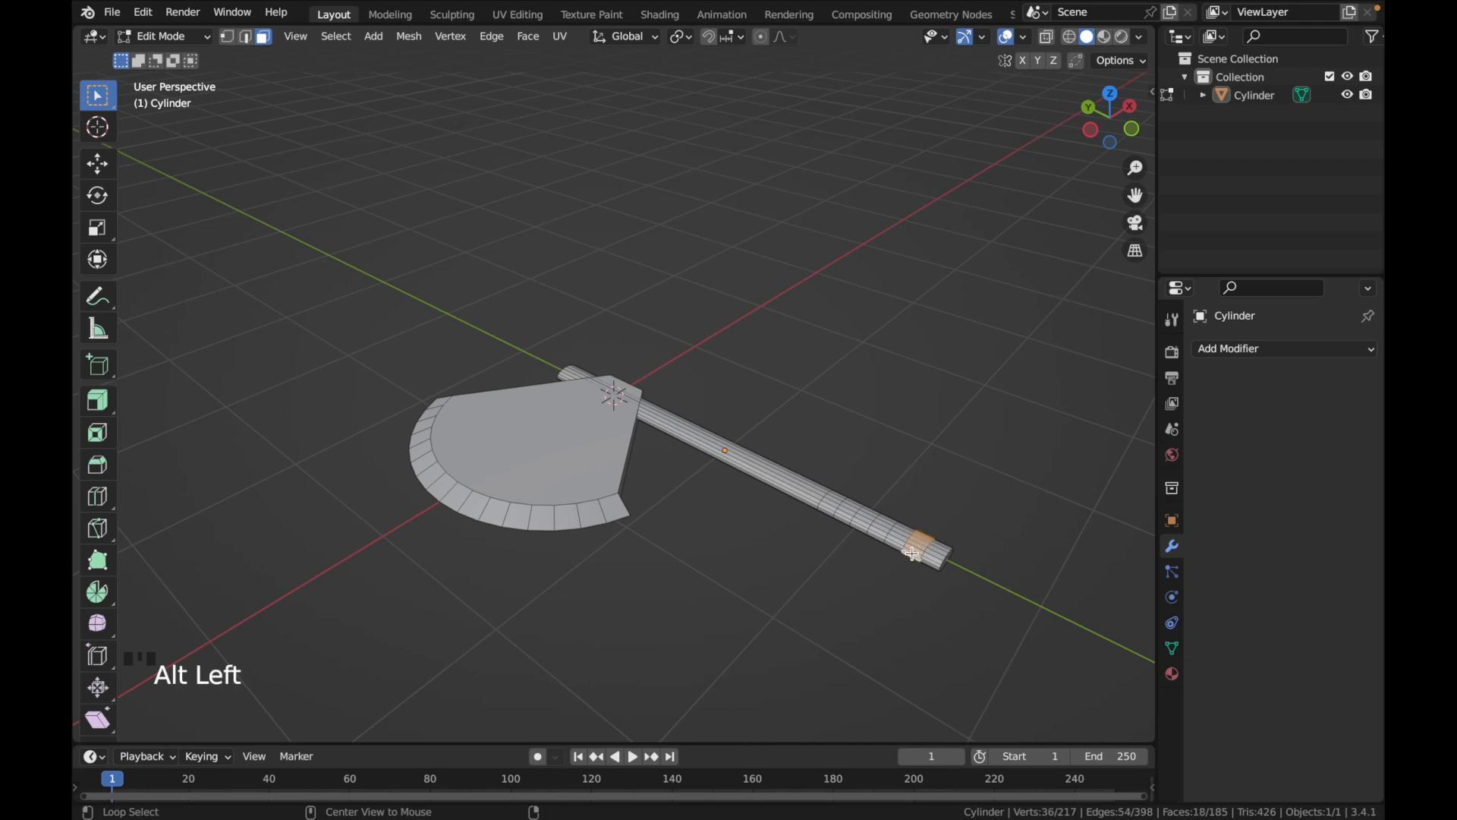
left_click(878, 535, "alt")
left_click(913, 558, "alt+shift")
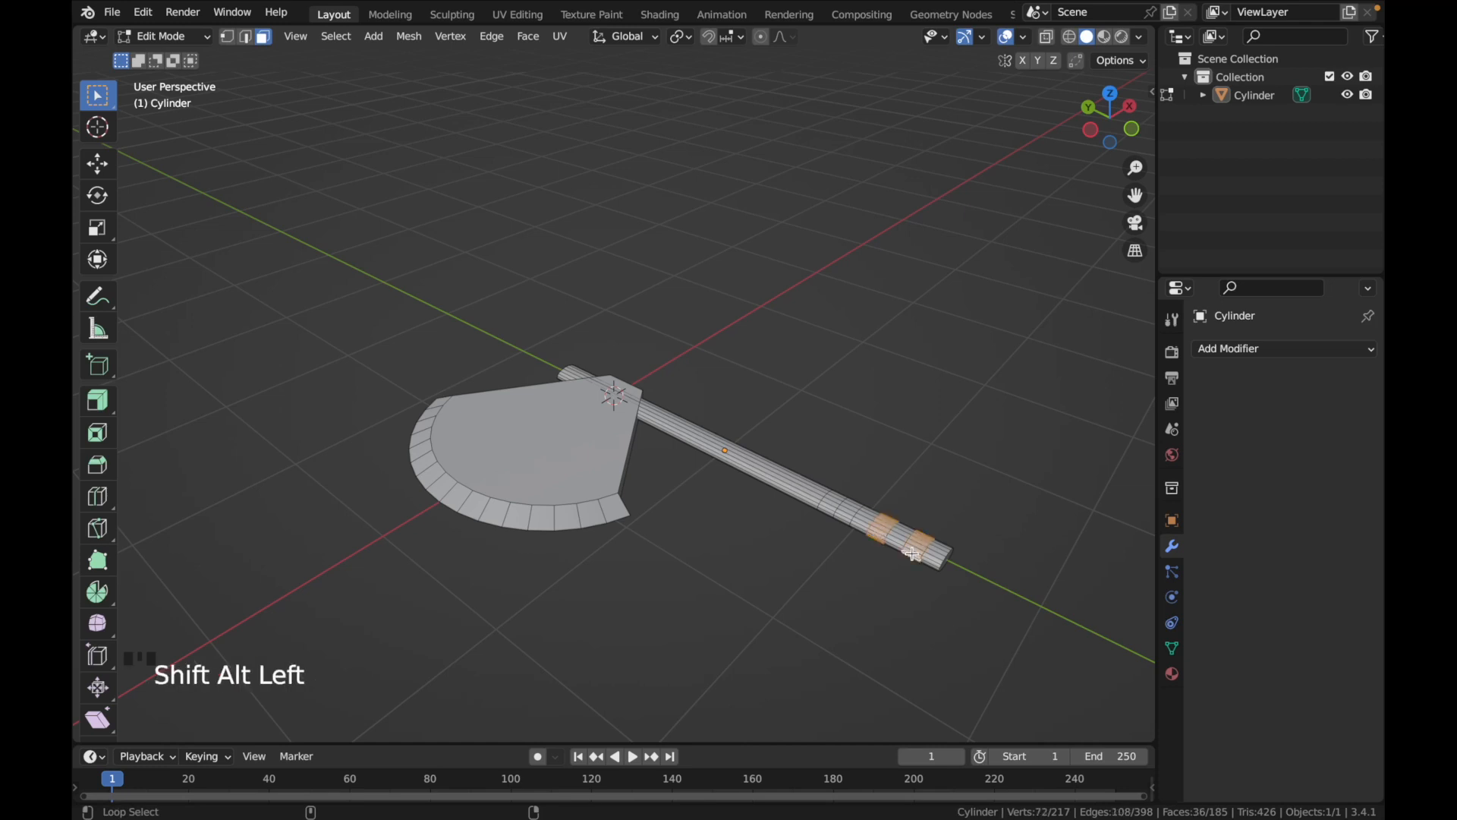
left_click(856, 523, "alt+shift")
middle_click_drag(855, 524, 877, 542)
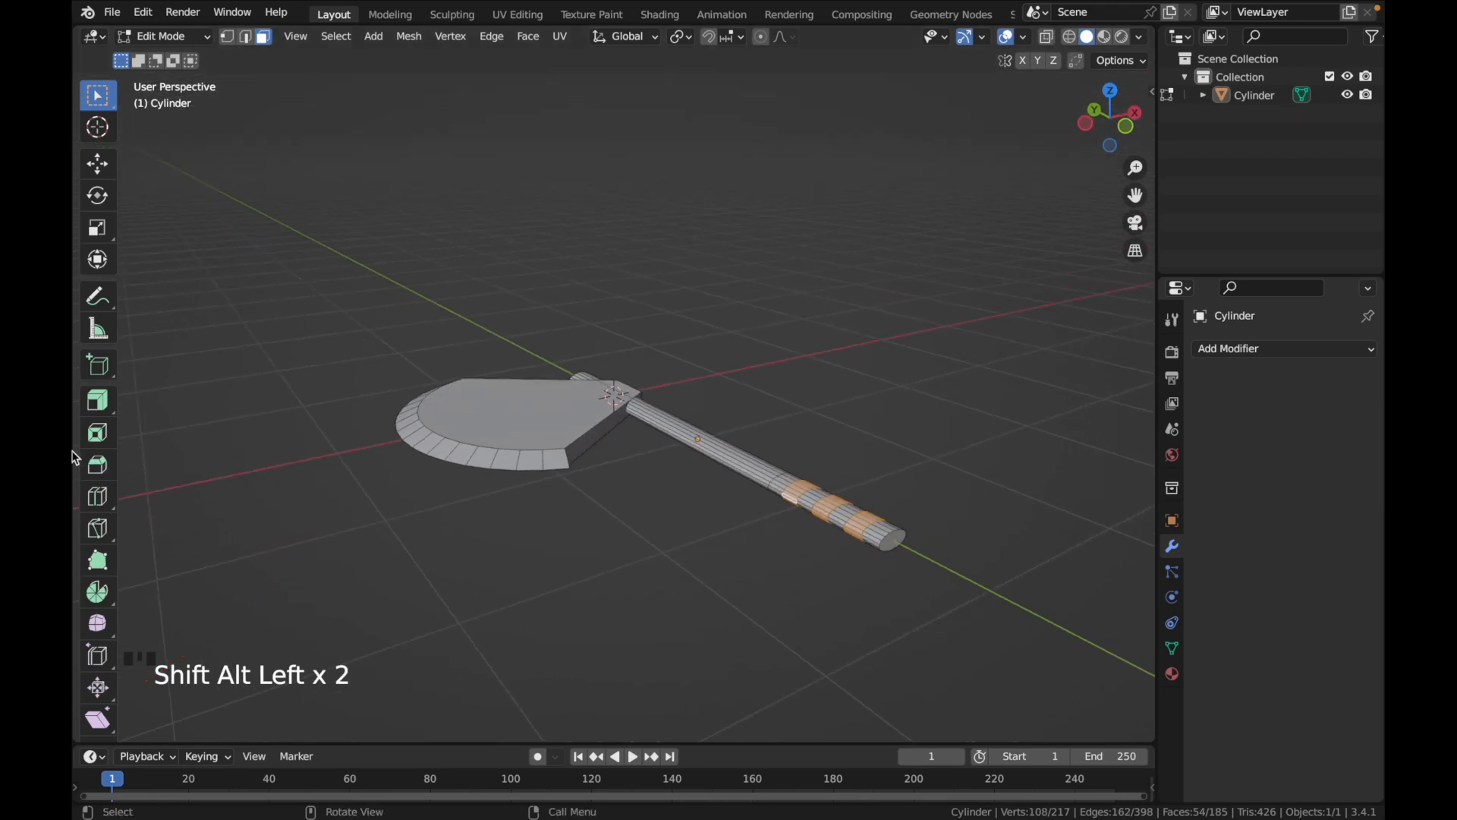
Extrude the three selected face loops inward along their normals with an offset of -0.01 m
left_click(96, 404)
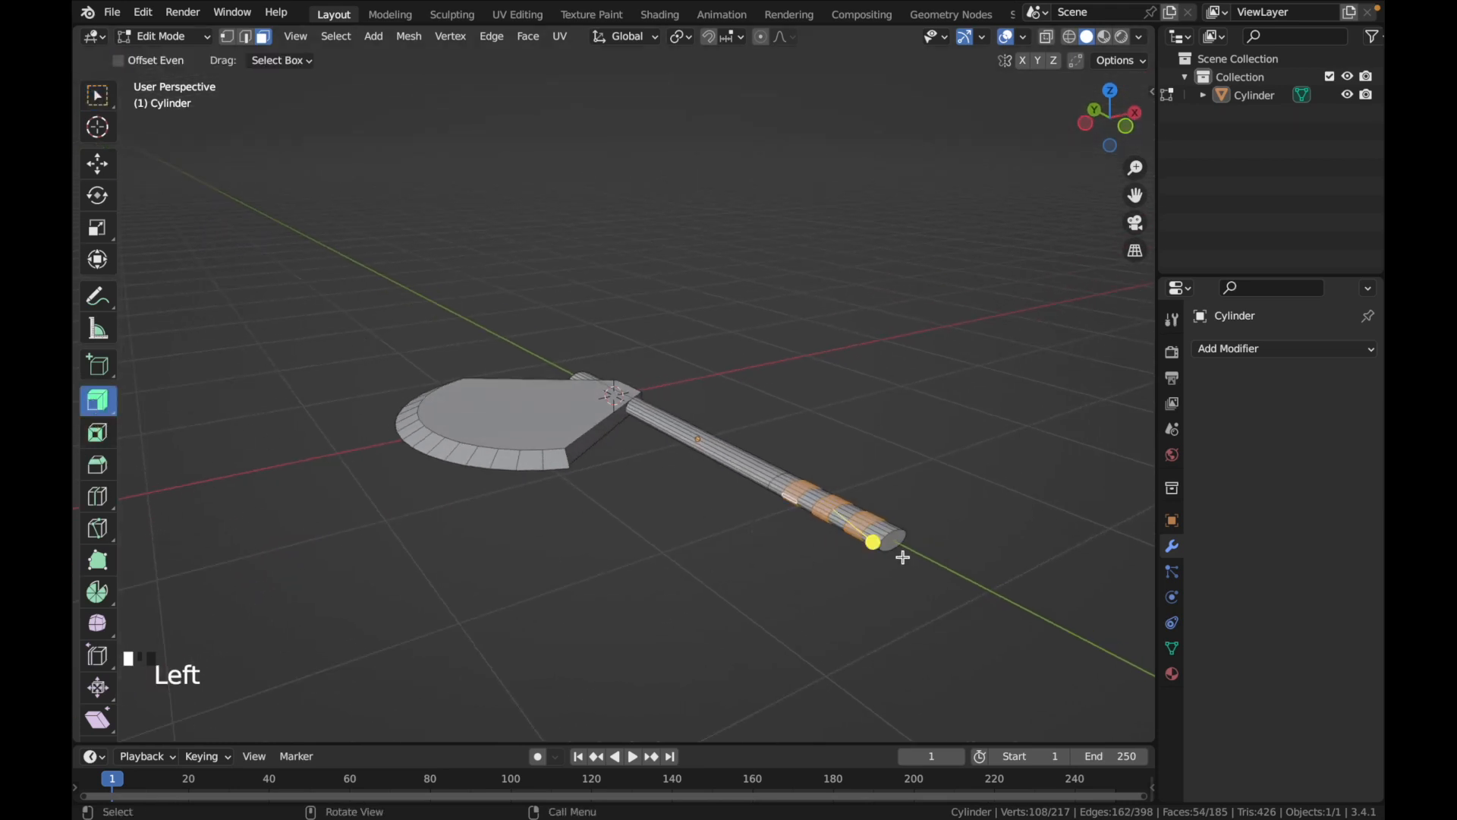
left_click_drag(873, 541, 868, 543)
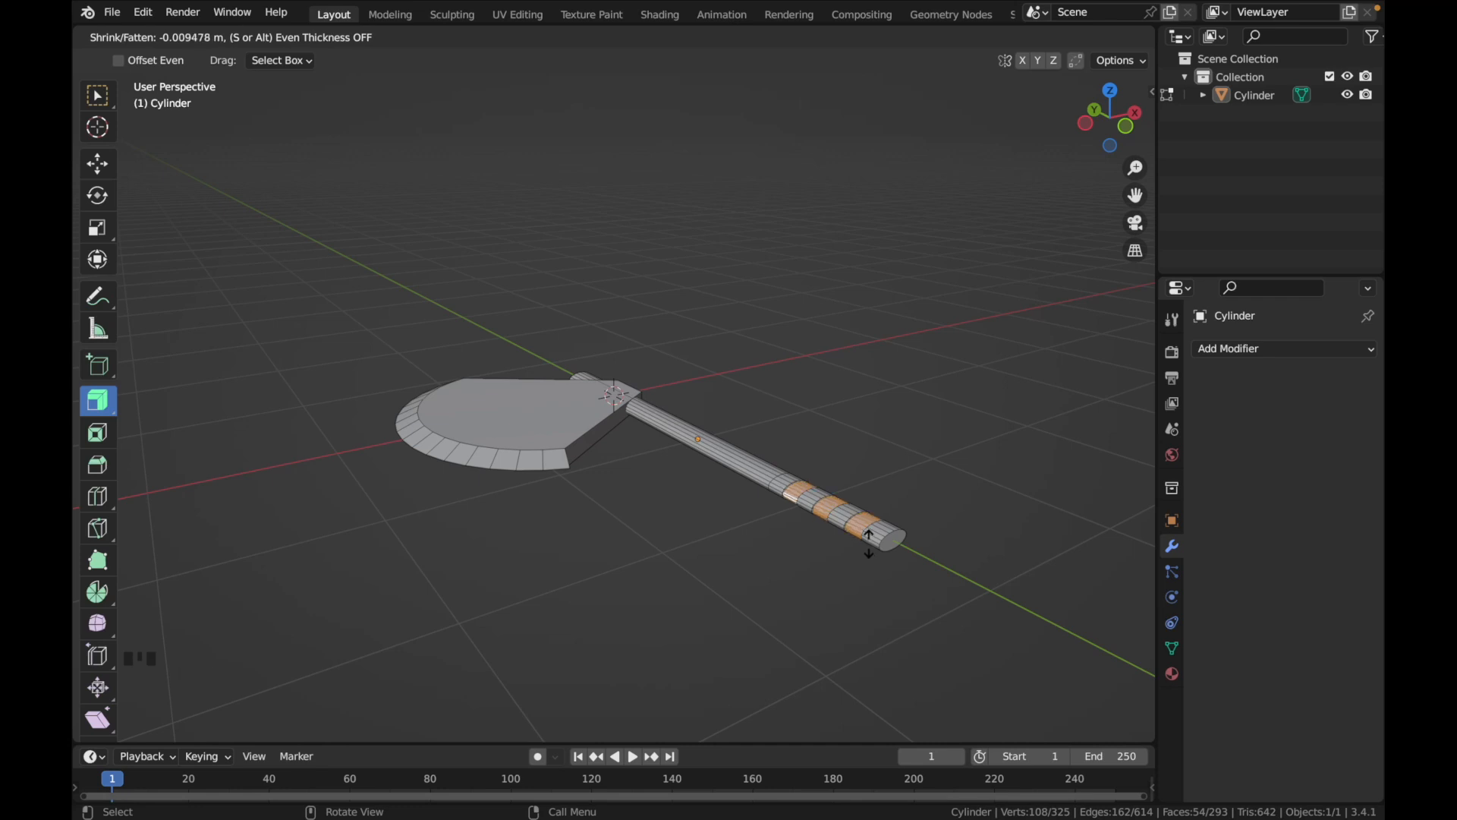
middle_click_drag(879, 556, 933, 614)
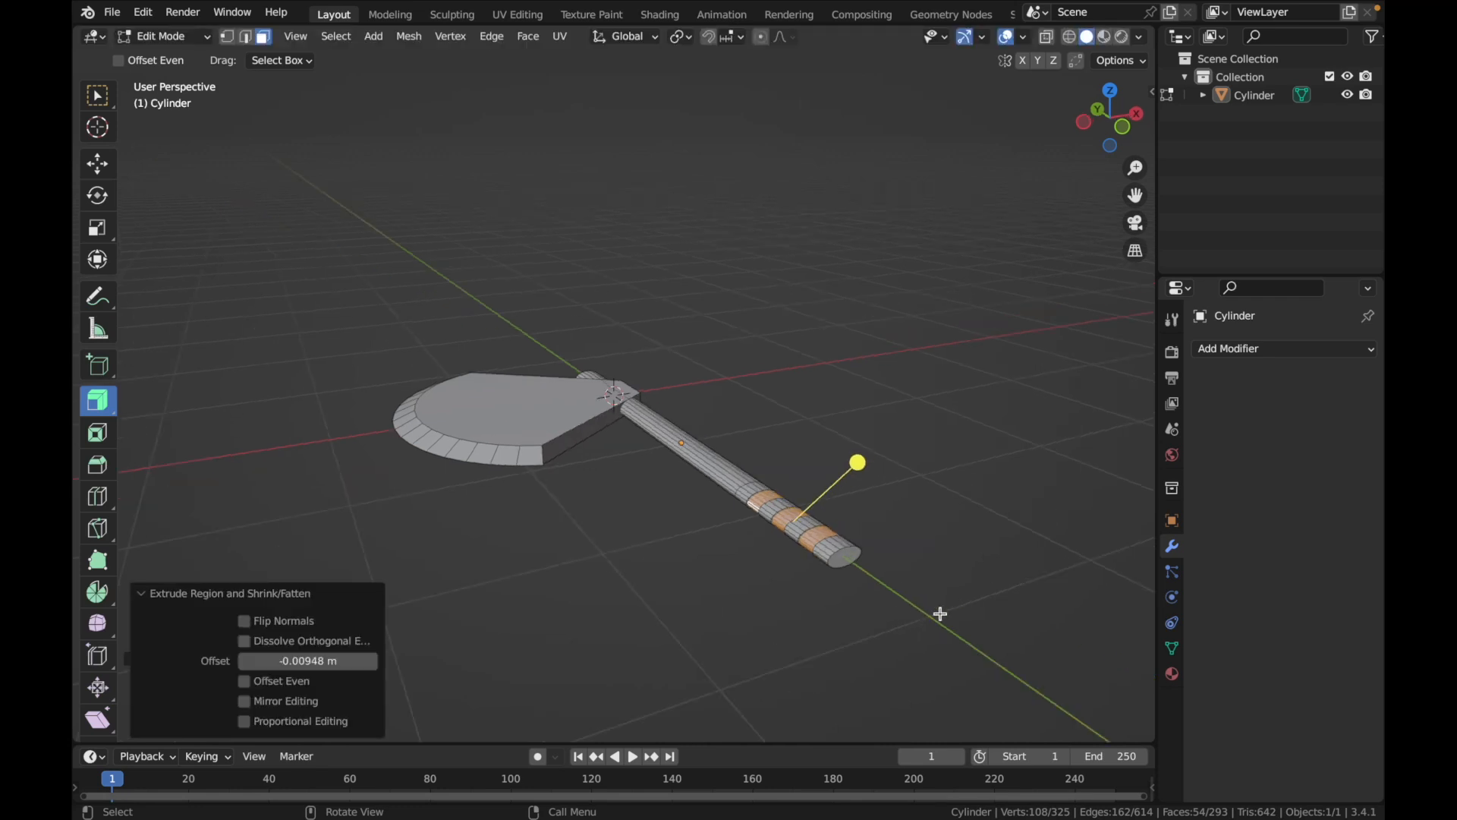
left_click(334, 661)
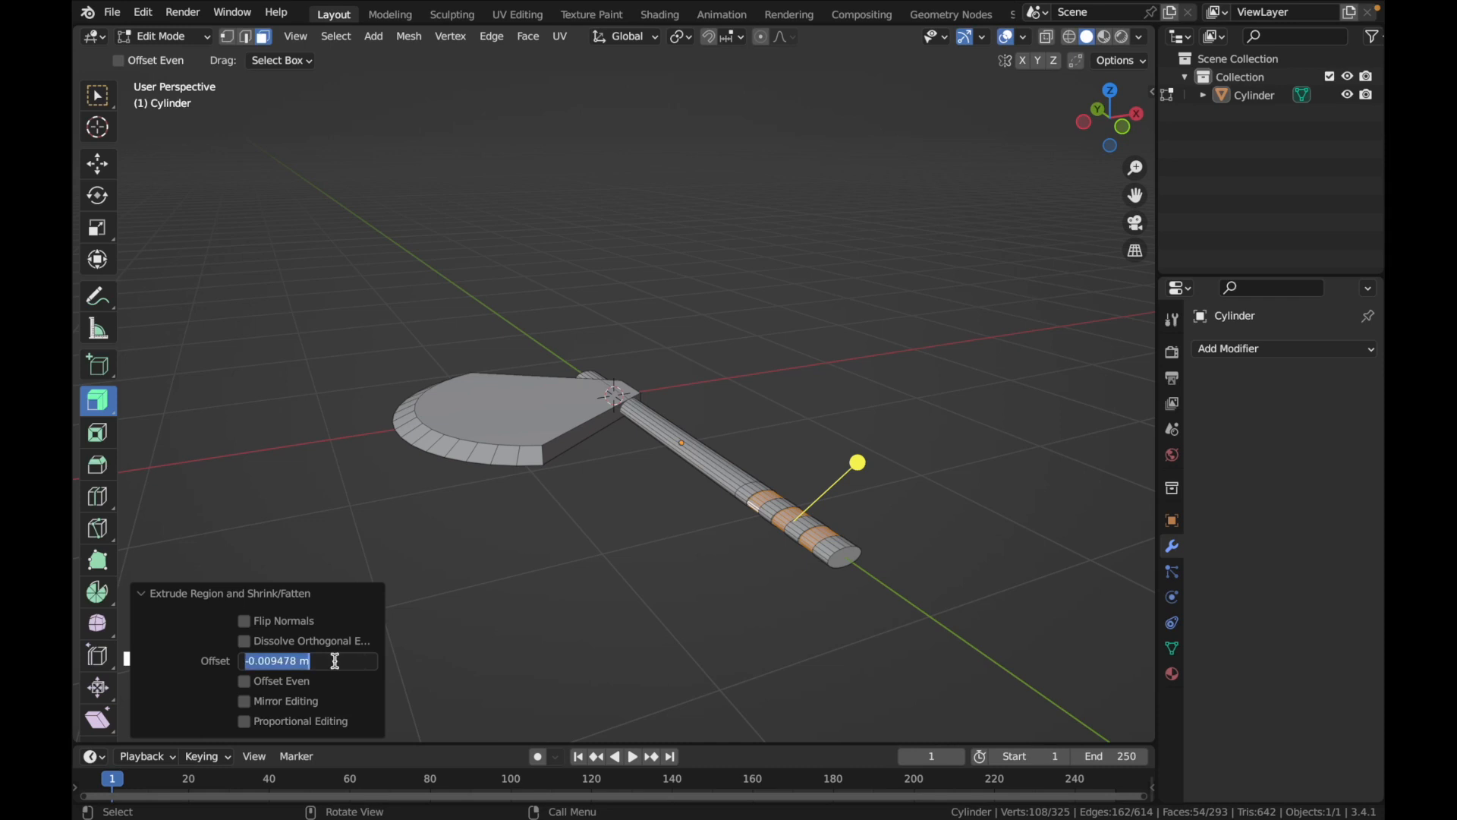
type("-0.0")
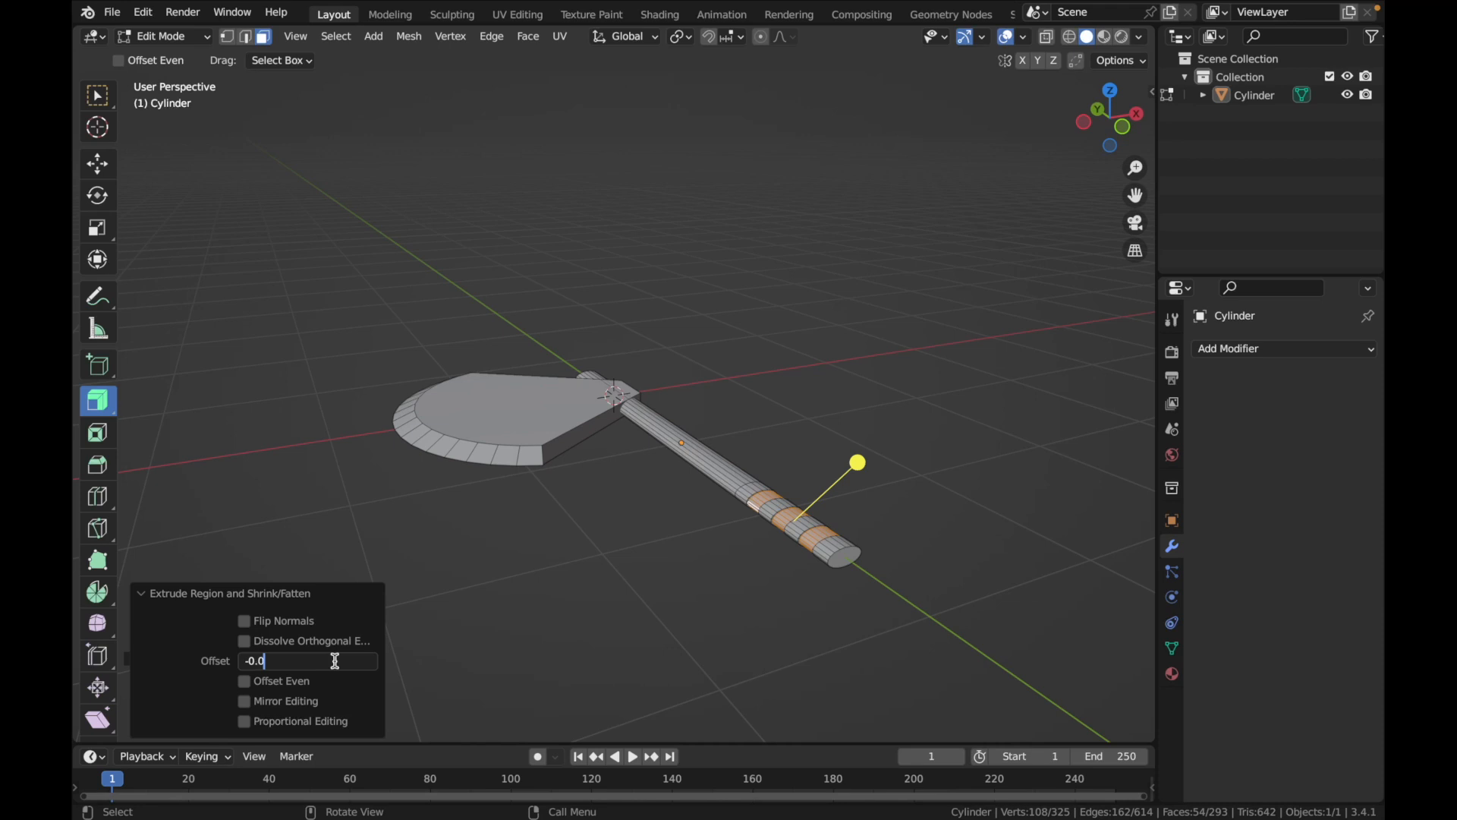
type("1")
key("Return")
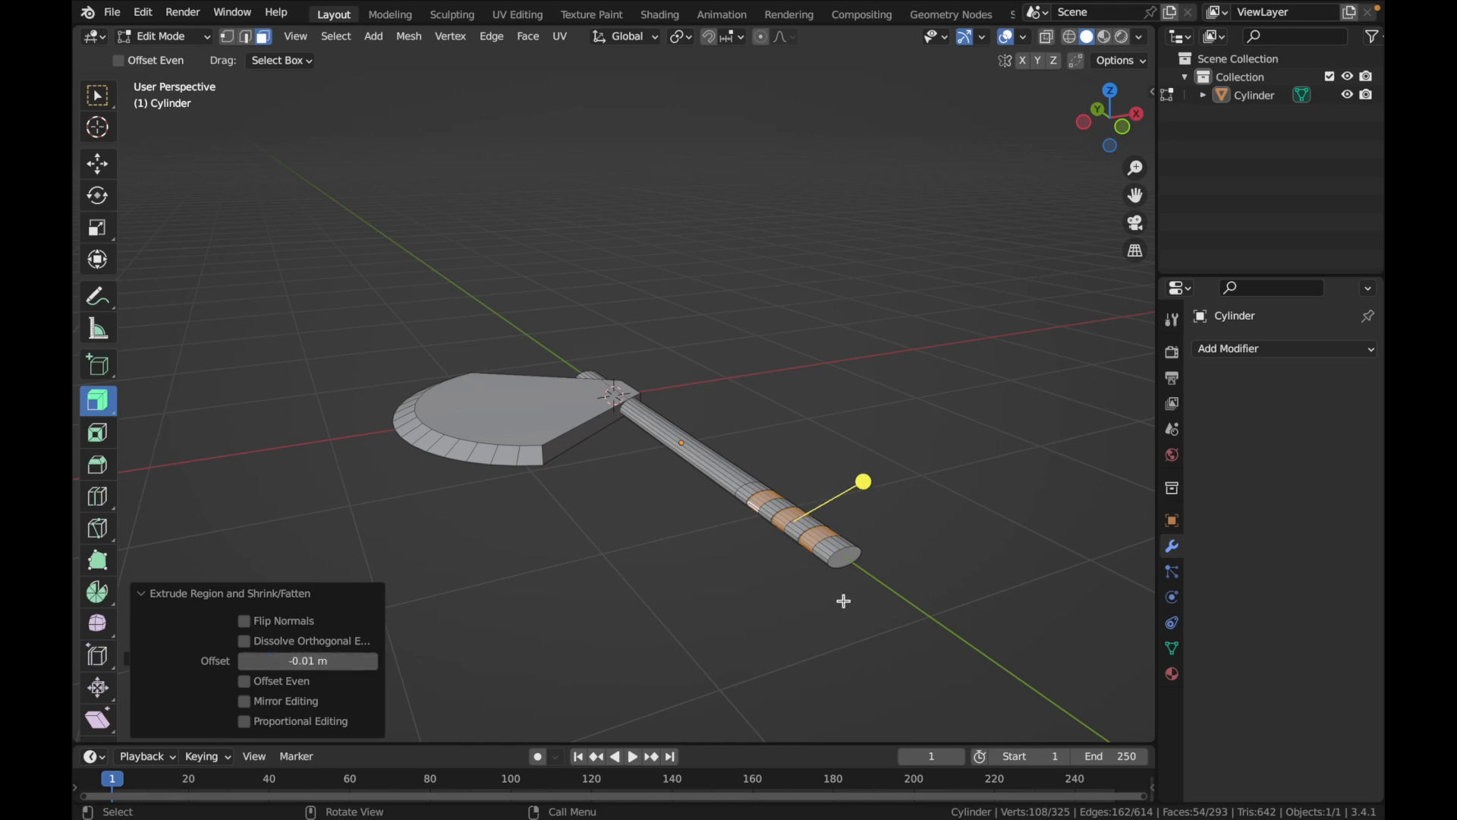
Set the grip extrusion's offset to -0.02 m
scroll(937, 582, "up", 3, "ctrl")
scroll(938, 583, "down", 3)
scroll(938, 583, "down", 2)
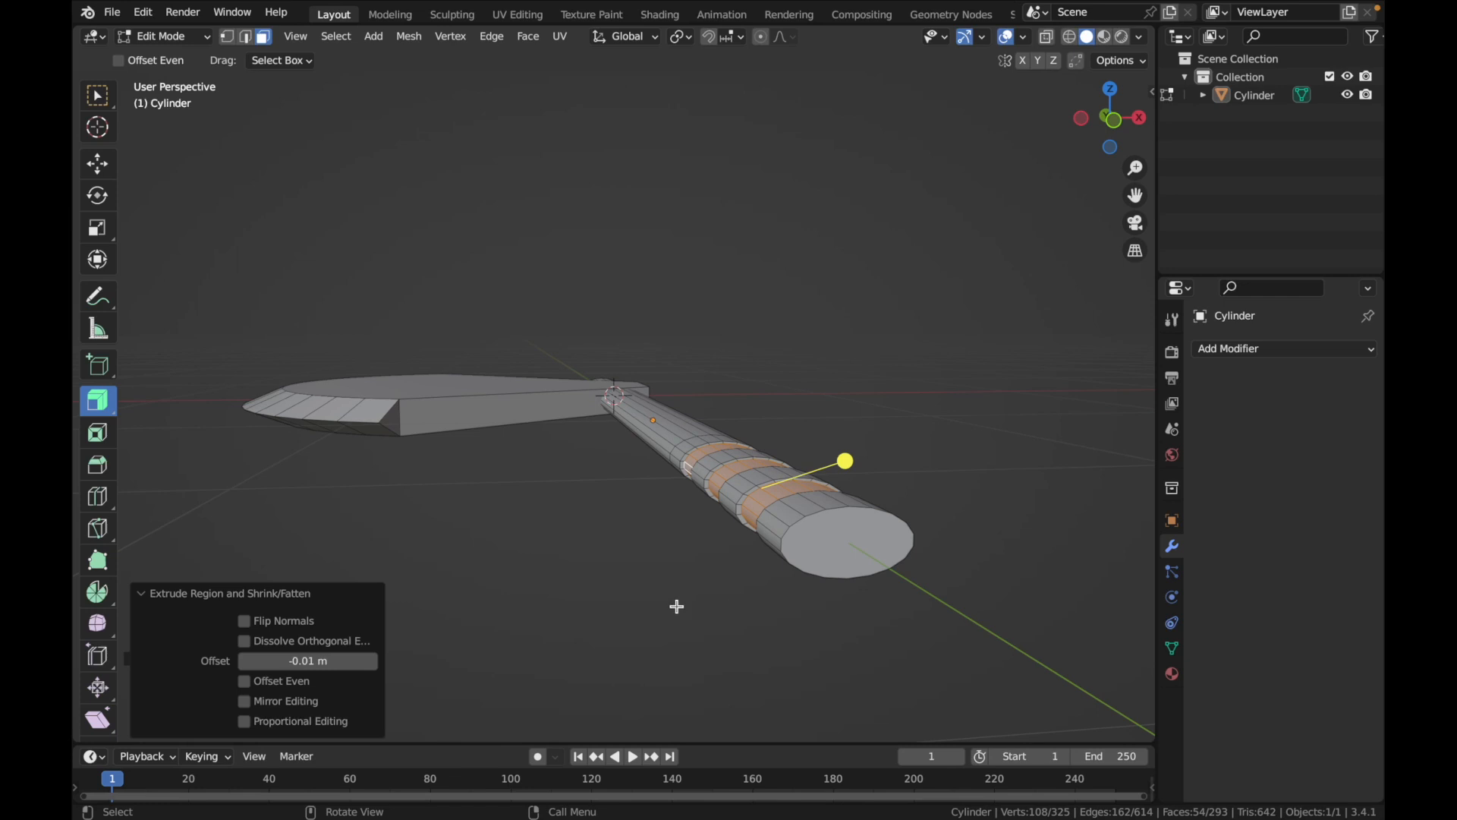
left_click(348, 664)
left_click(348, 665)
key("BackSpace")
key("BackSpace")
key("BackSpace")
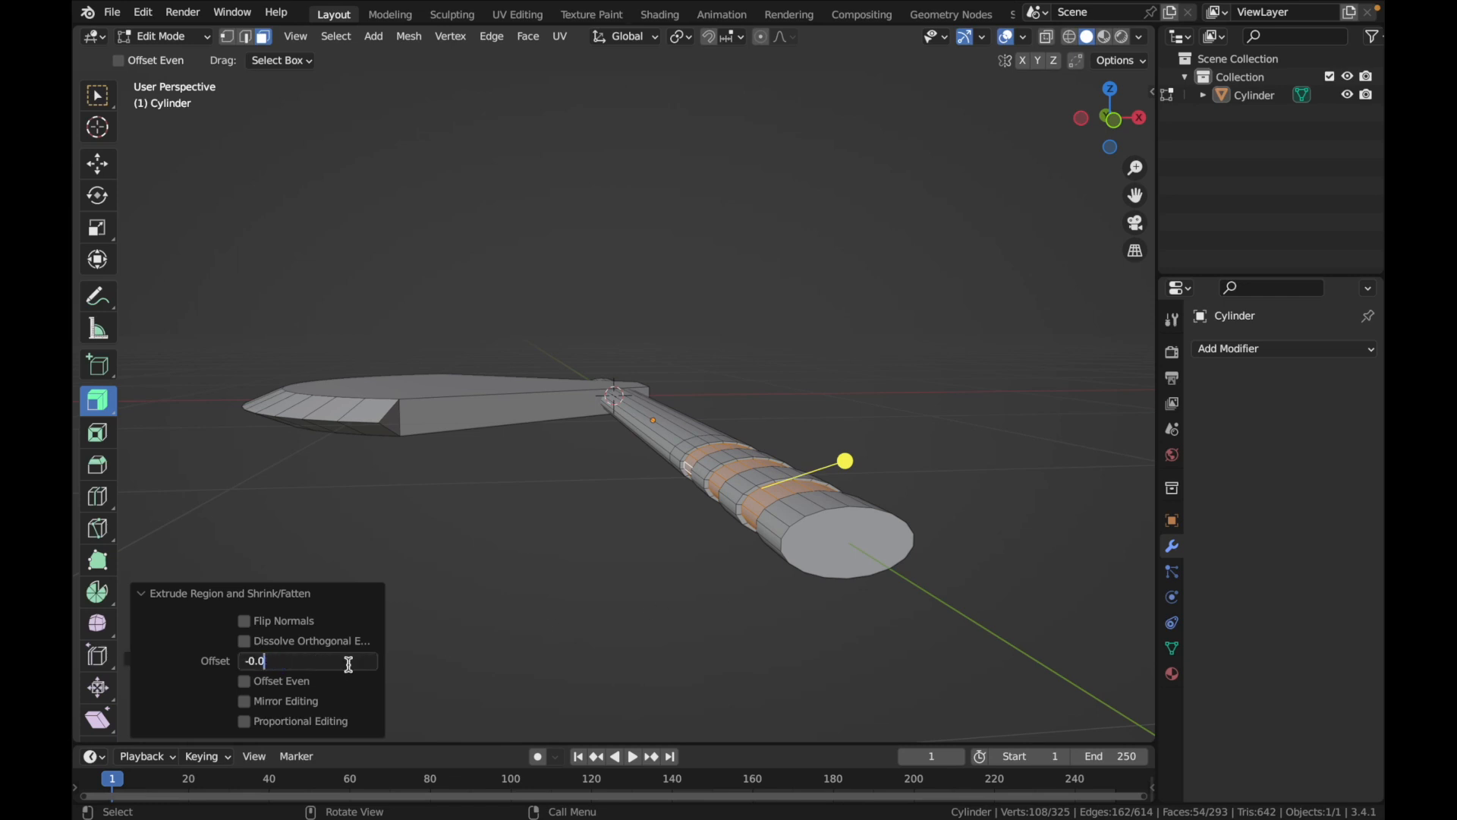
type("2")
key("Return")
scroll(493, 602, "up", 5)
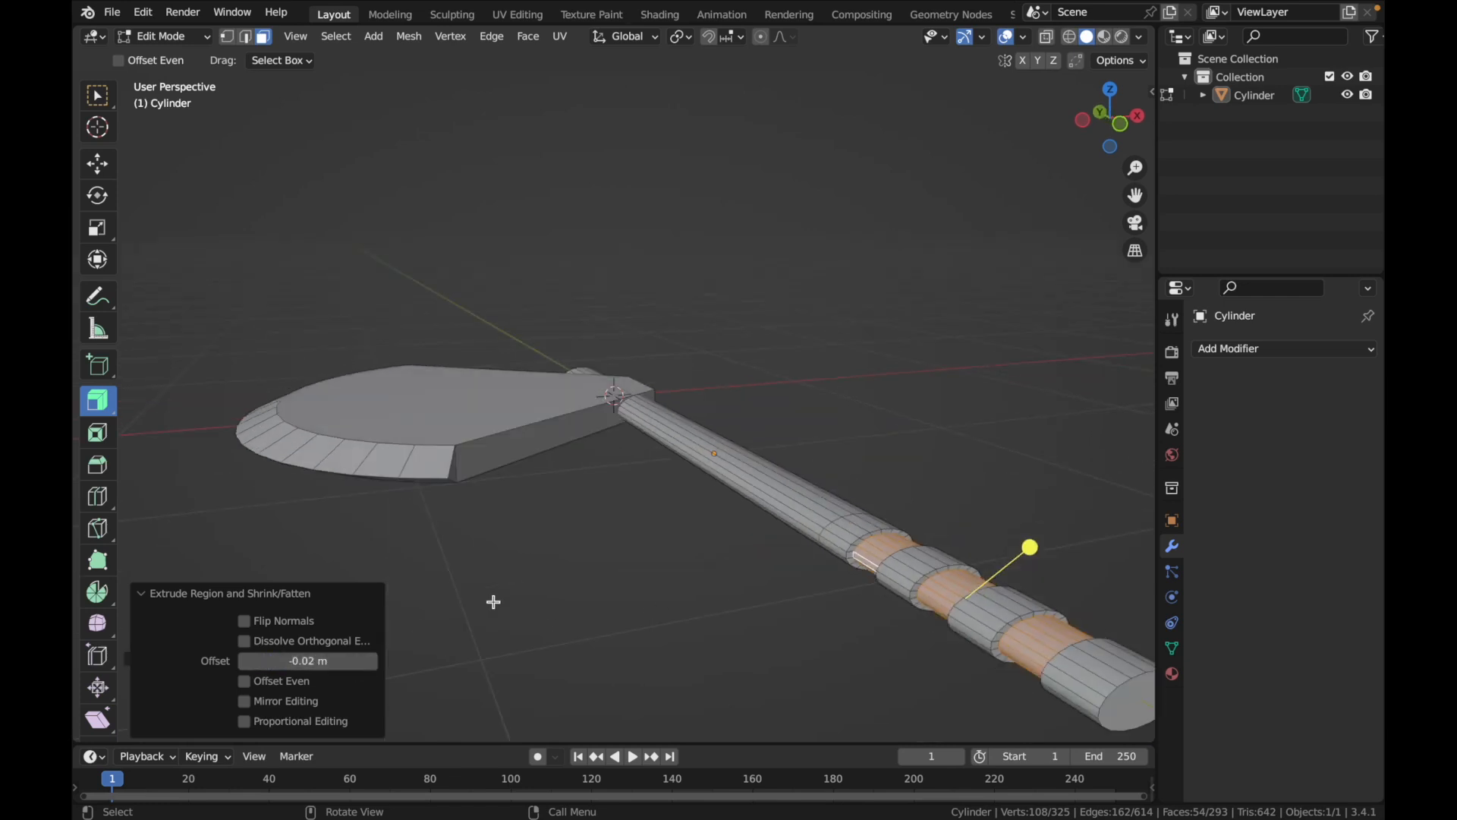
Set the grip extrusion's offset to -0.015 m
scroll(494, 602, "down", 4)
left_click(325, 666)
left_click(337, 663)
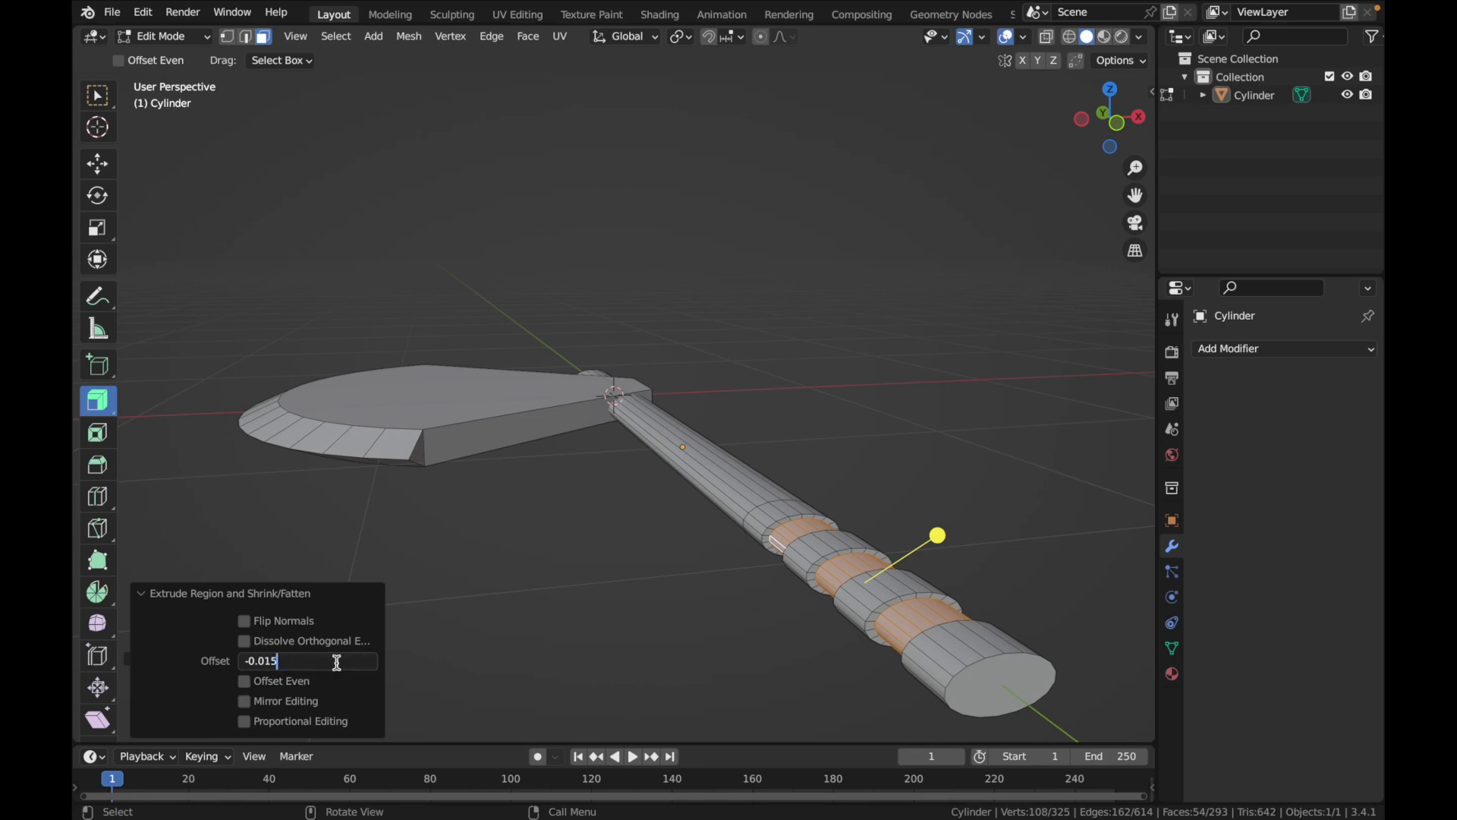
key("Return")
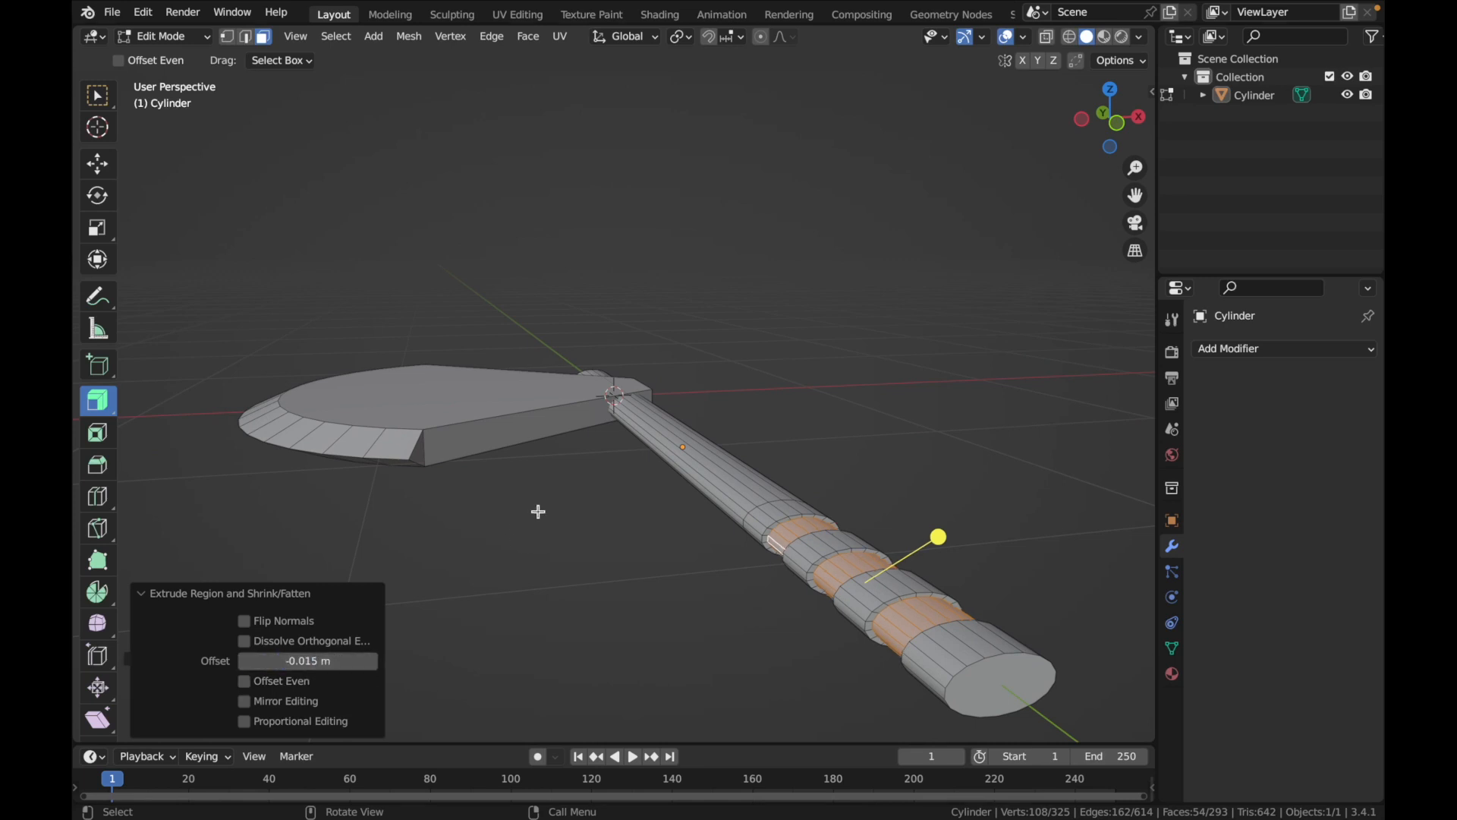
Return to Object Mode, deselect the axe and examine its grooved grip and blade from several angles
key("Tab")
left_click(690, 553)
scroll(689, 558, "up", 5)
scroll(687, 560, "down", 8, "super")
scroll(712, 566, "left", 3)
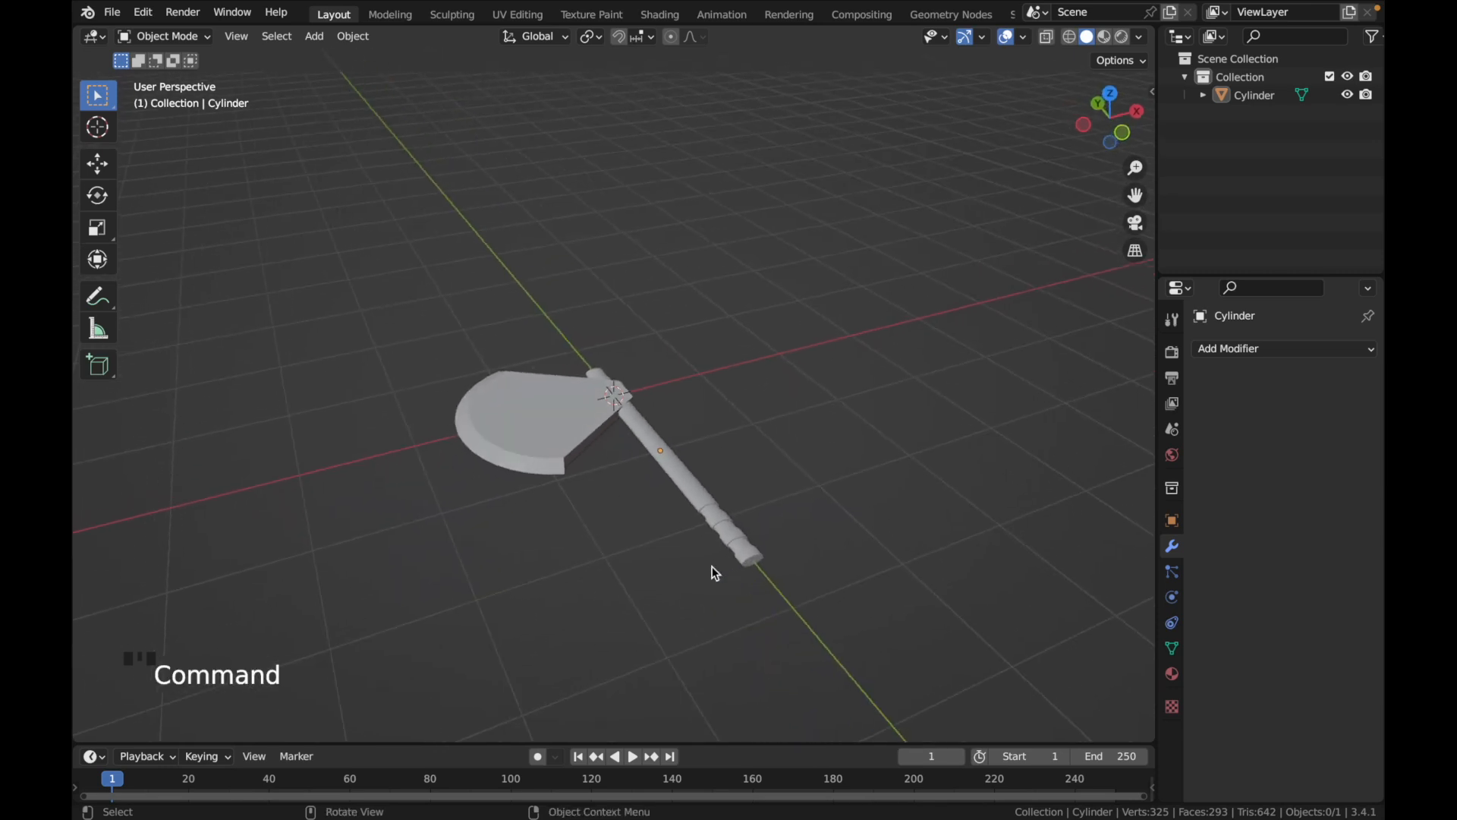
left_click(703, 562)
scroll(672, 548, "down", 6)
scroll(672, 548, "up", 6)
scroll(673, 548, "left", 6)
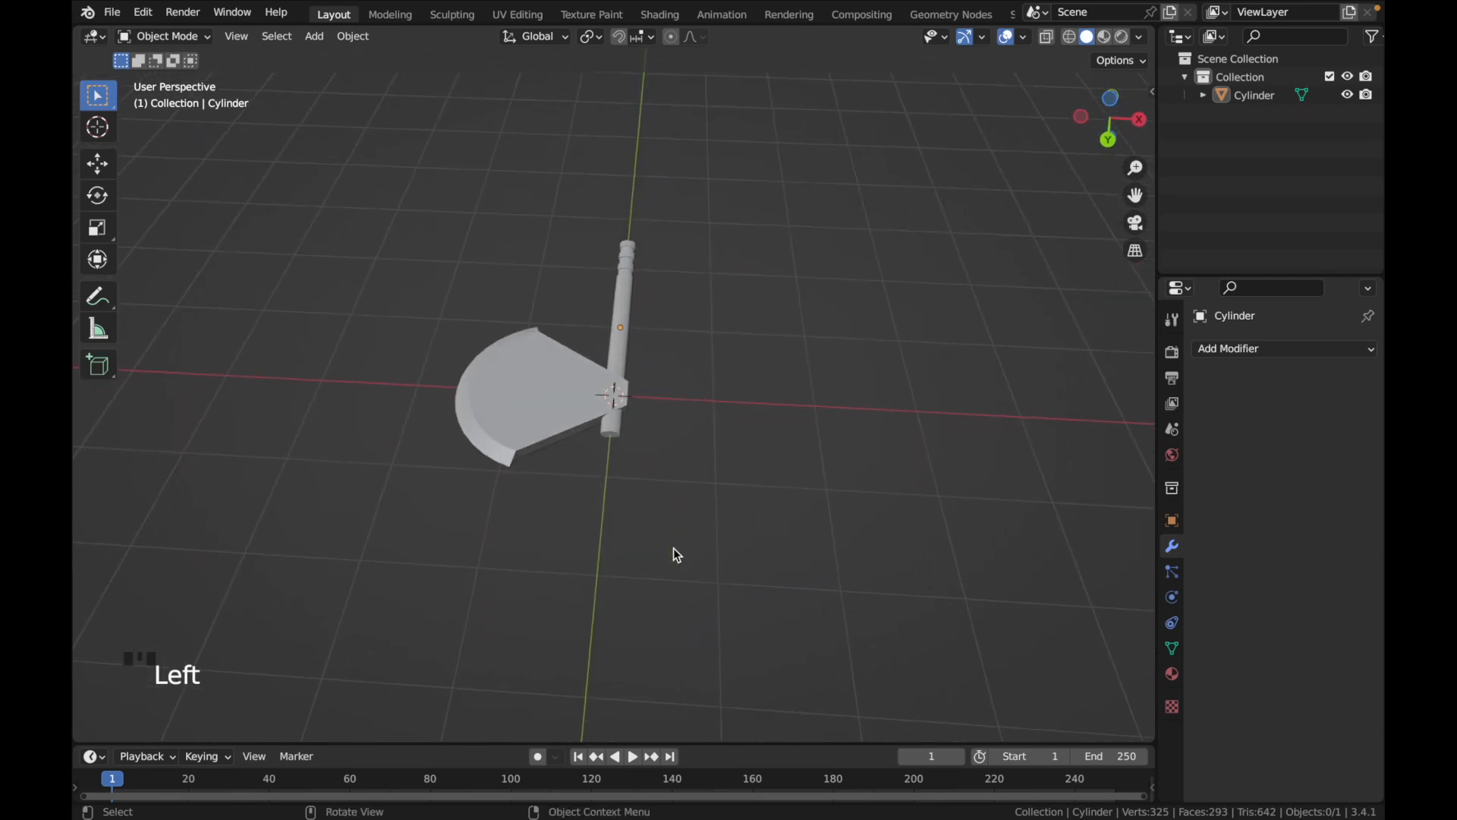
scroll(672, 548, "down", 10)
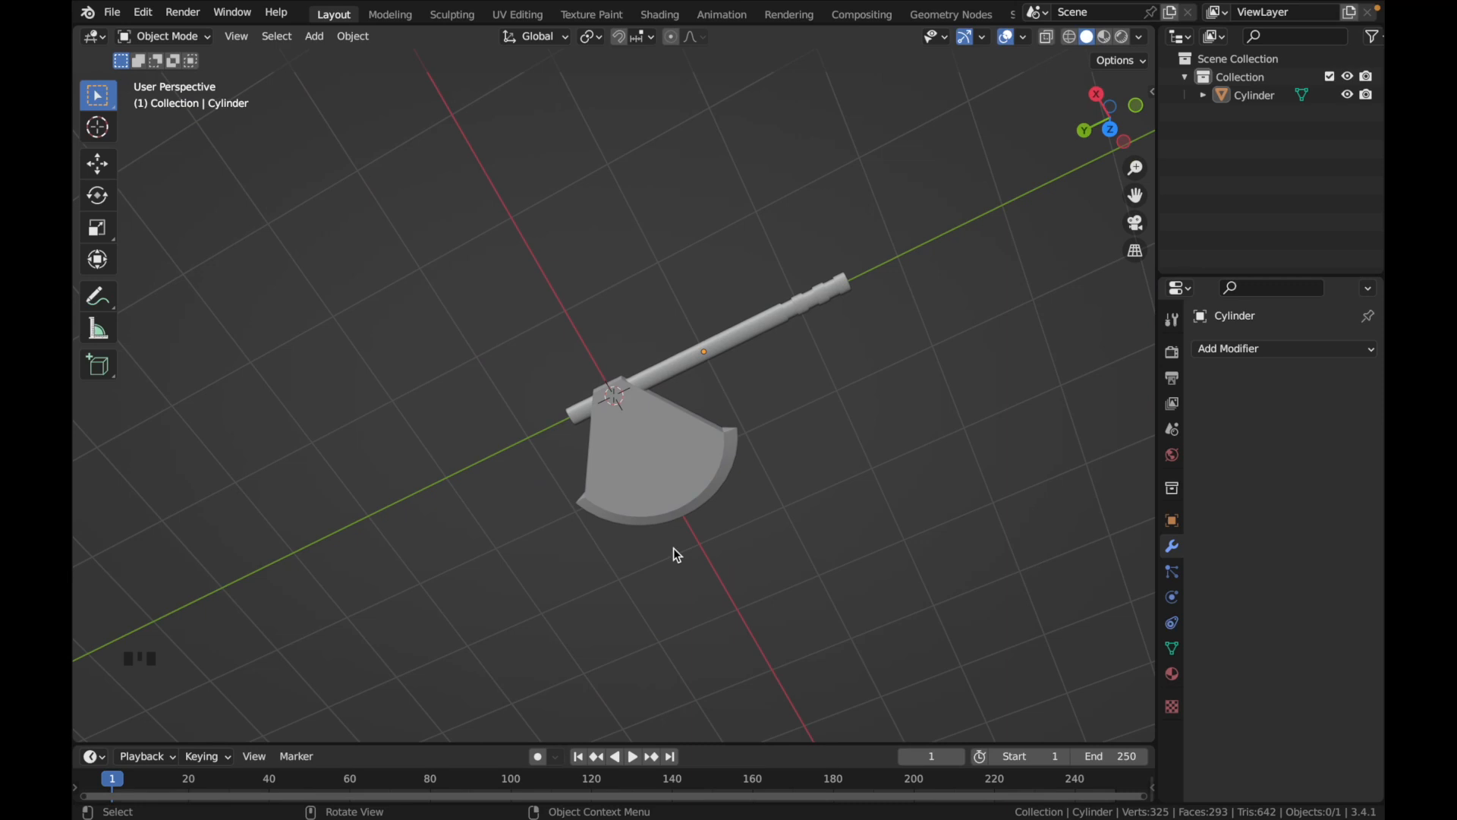
scroll(672, 548, "left", 4)
scroll(672, 548, "down", 2)
scroll(673, 548, "right", 10)
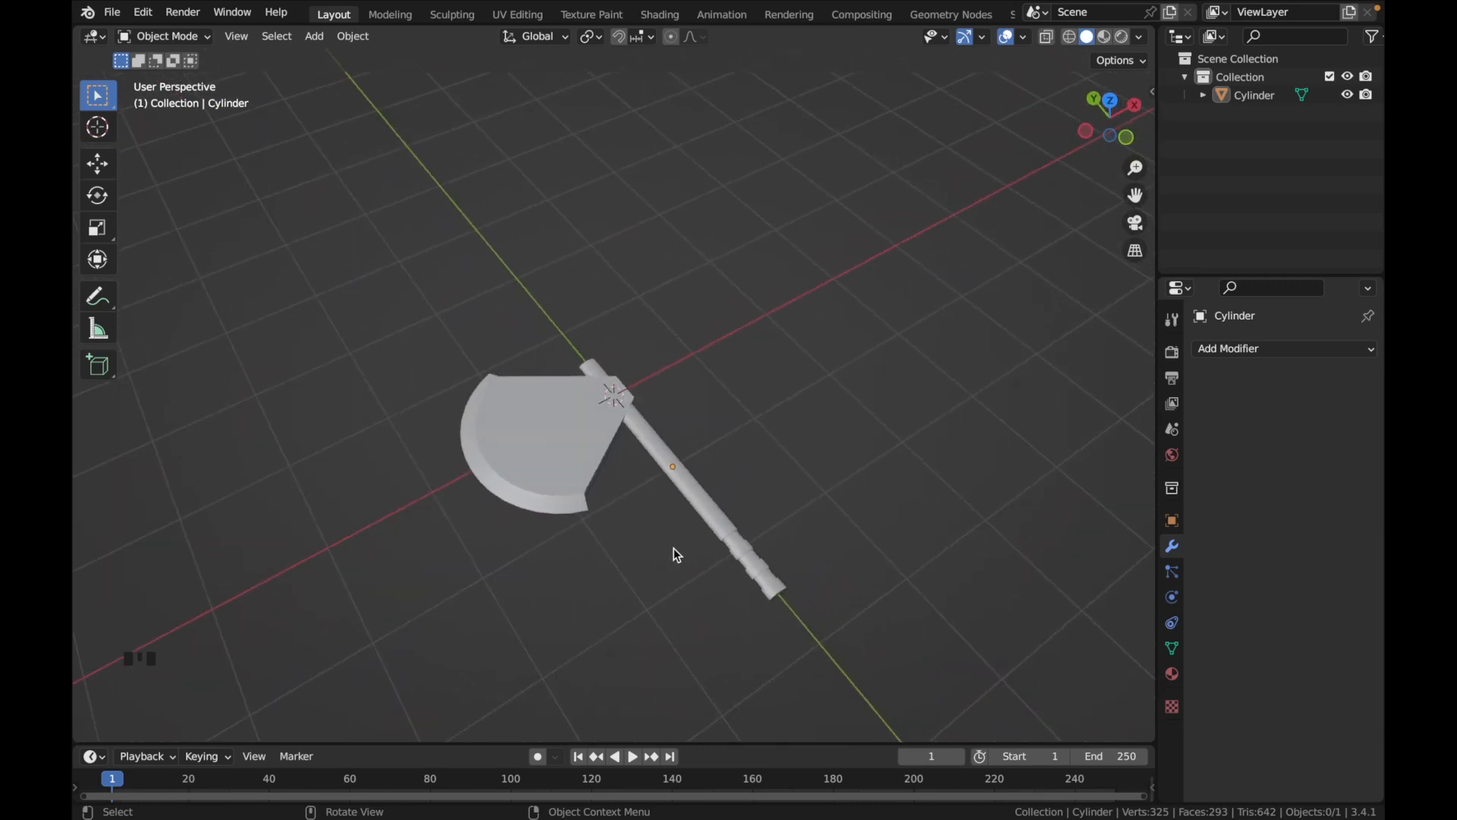
In Edit Mode, select the axe's entire mesh and move it about 1.12 m along Y in top view
key("Tab")
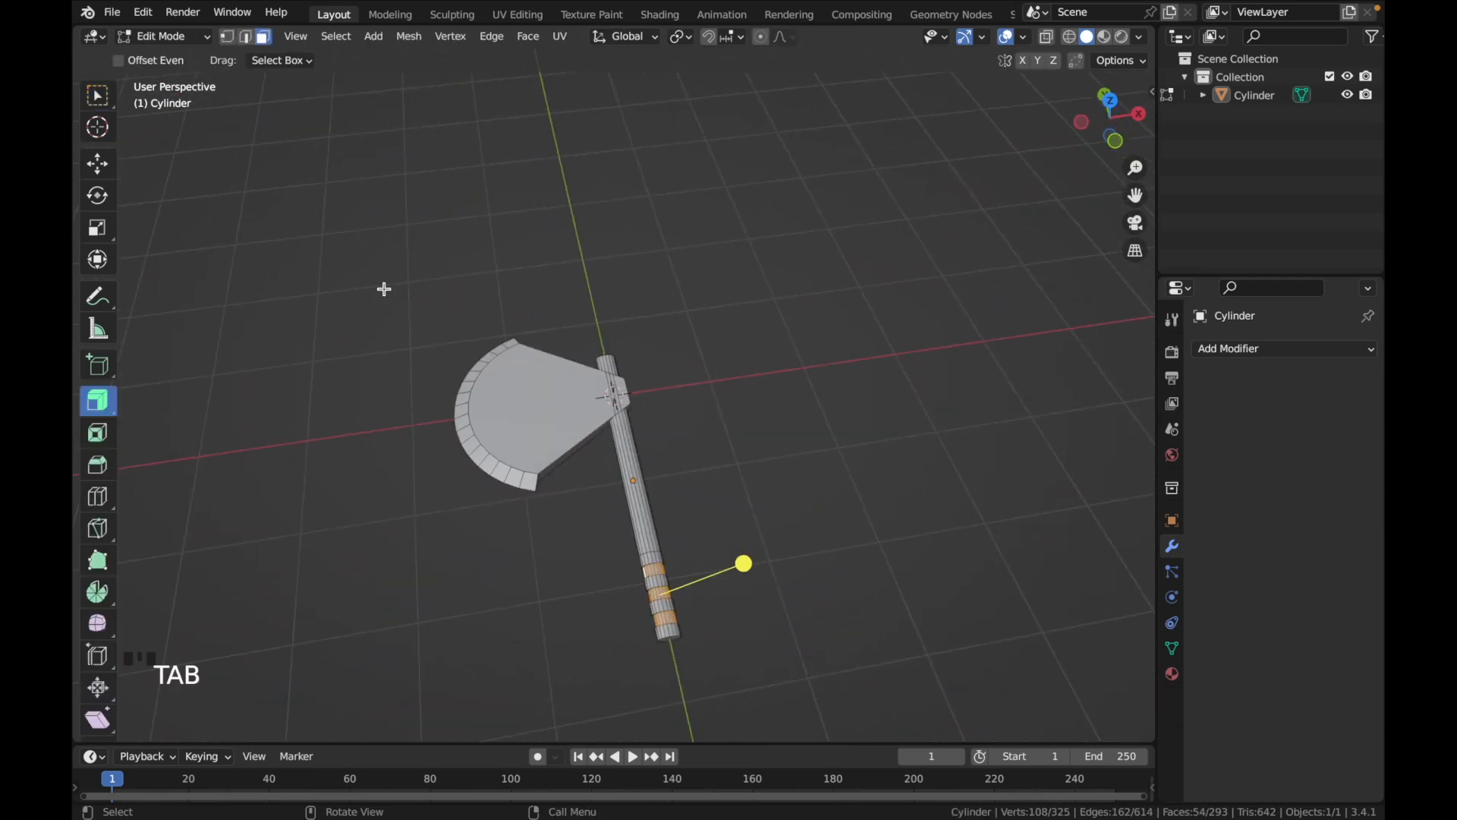
key("a")
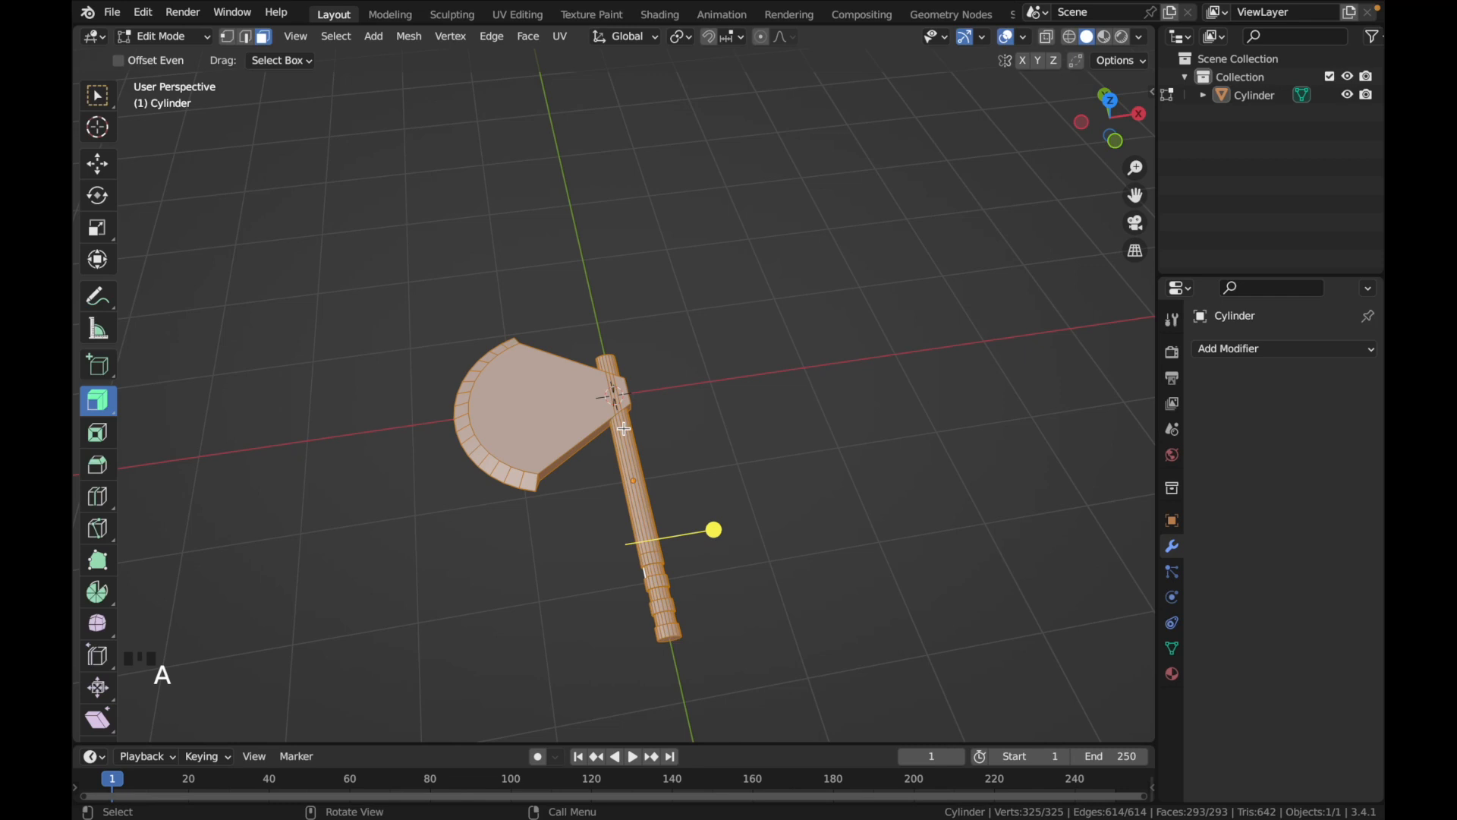
left_click(1109, 101)
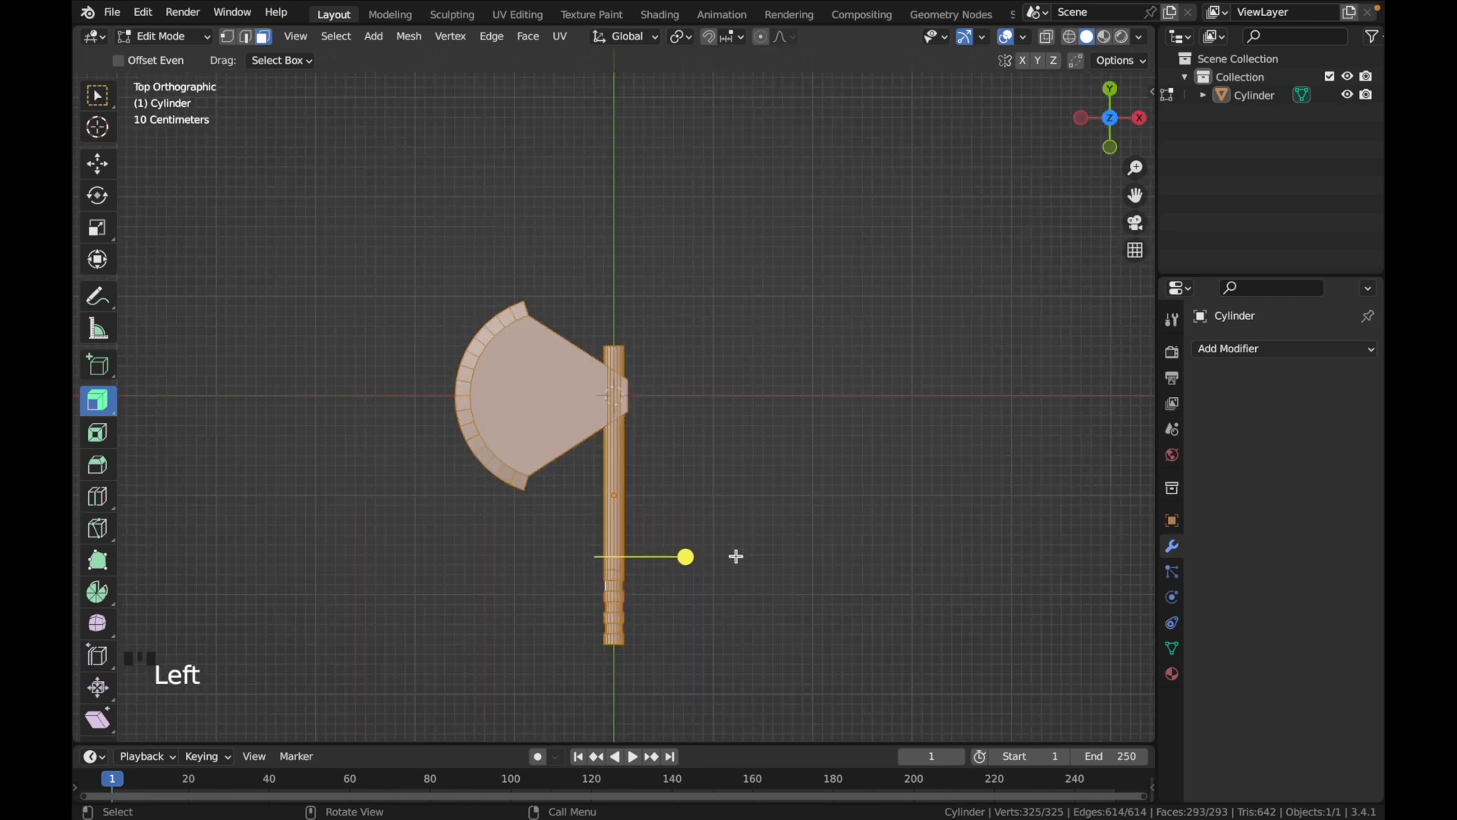
key("g")
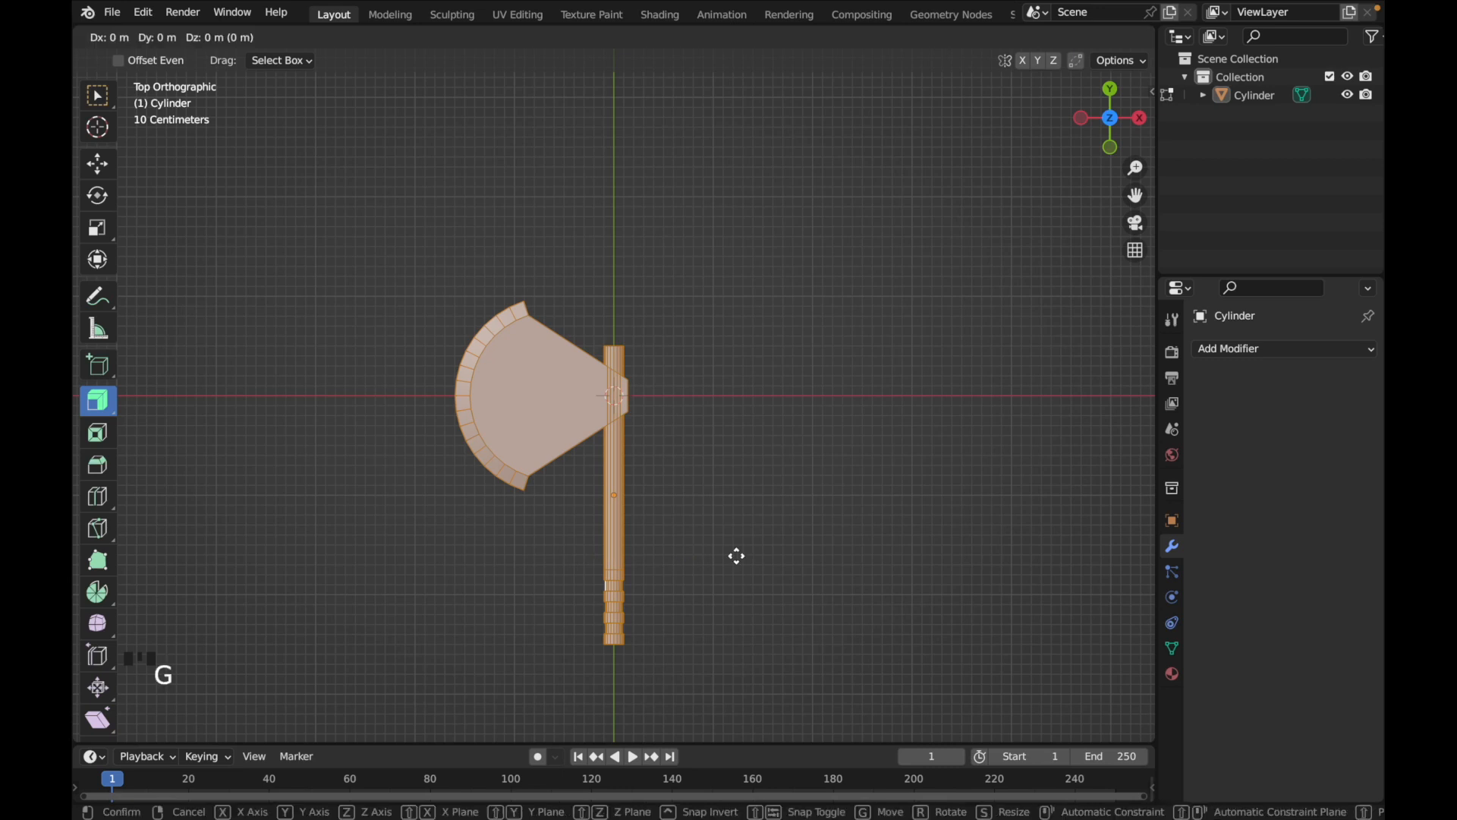
key("y")
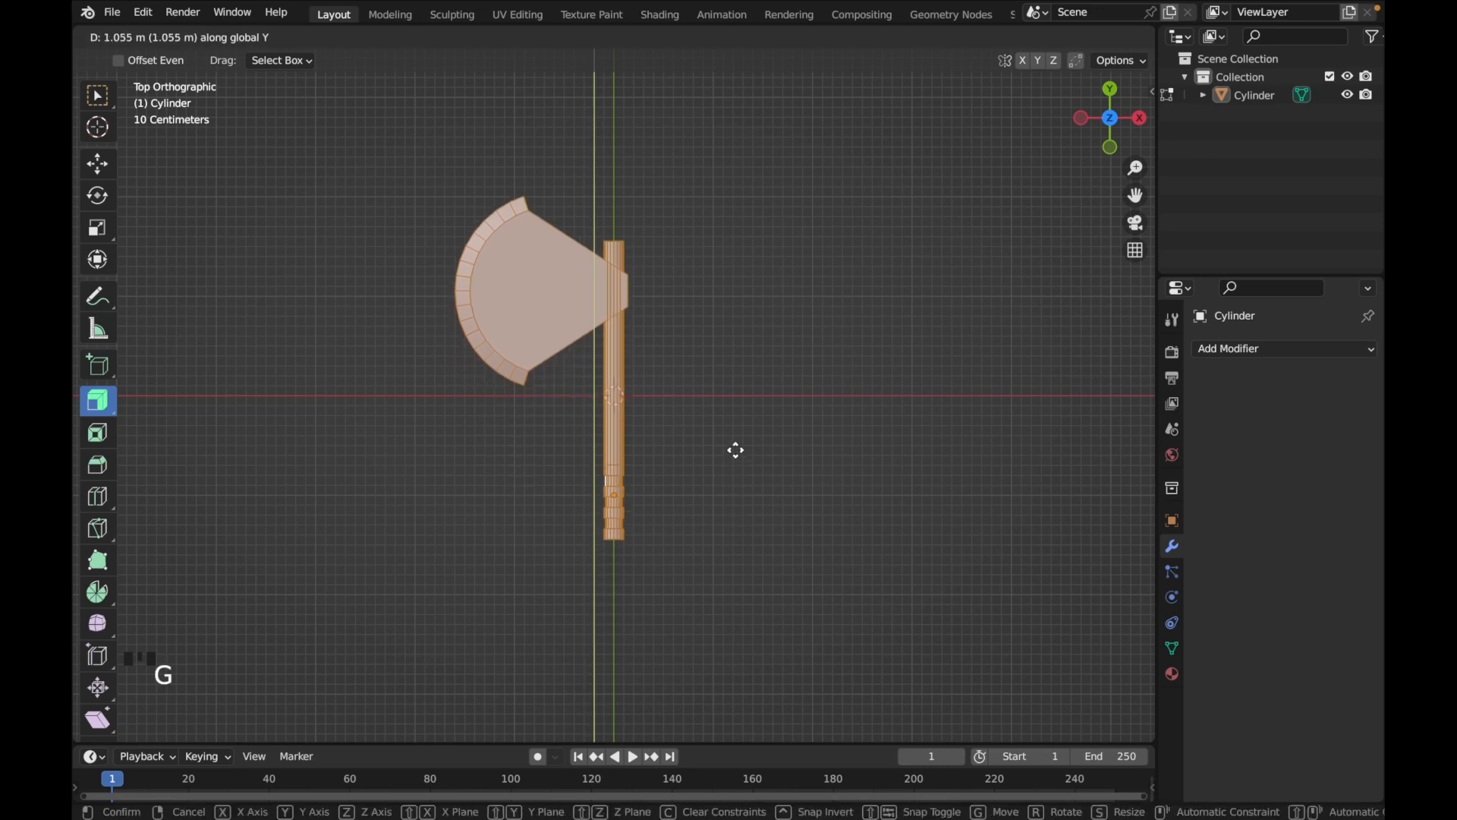
left_click(735, 443)
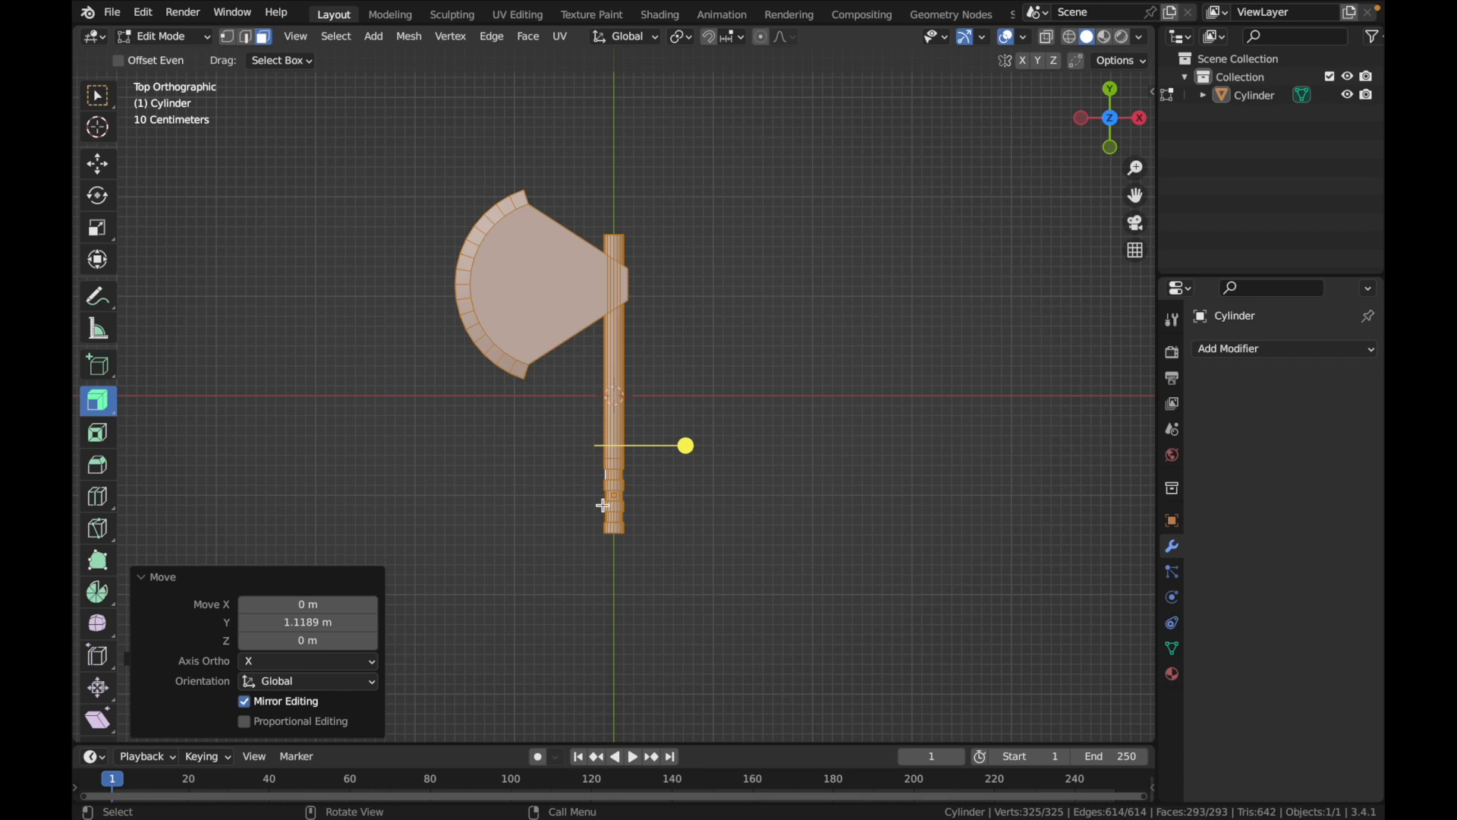
In Object Mode, select the axe and move it about 1.03 m along Y so the grip sits at the world origin
key("Tab")
middle_click_drag(603, 504, 592, 442)
left_click(625, 439)
left_click(1124, 118)
left_click(1110, 121)
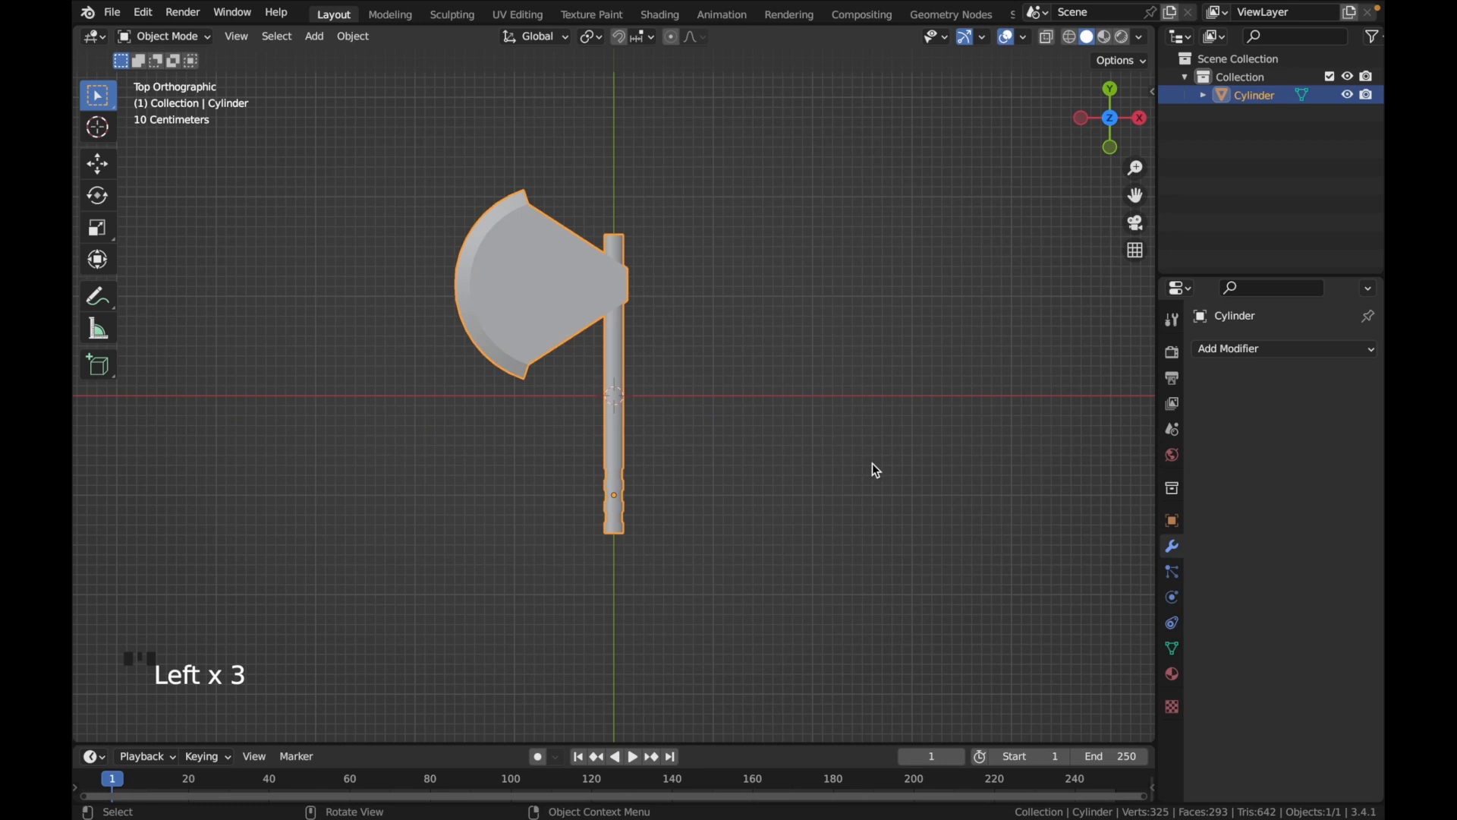
key("g")
key("y")
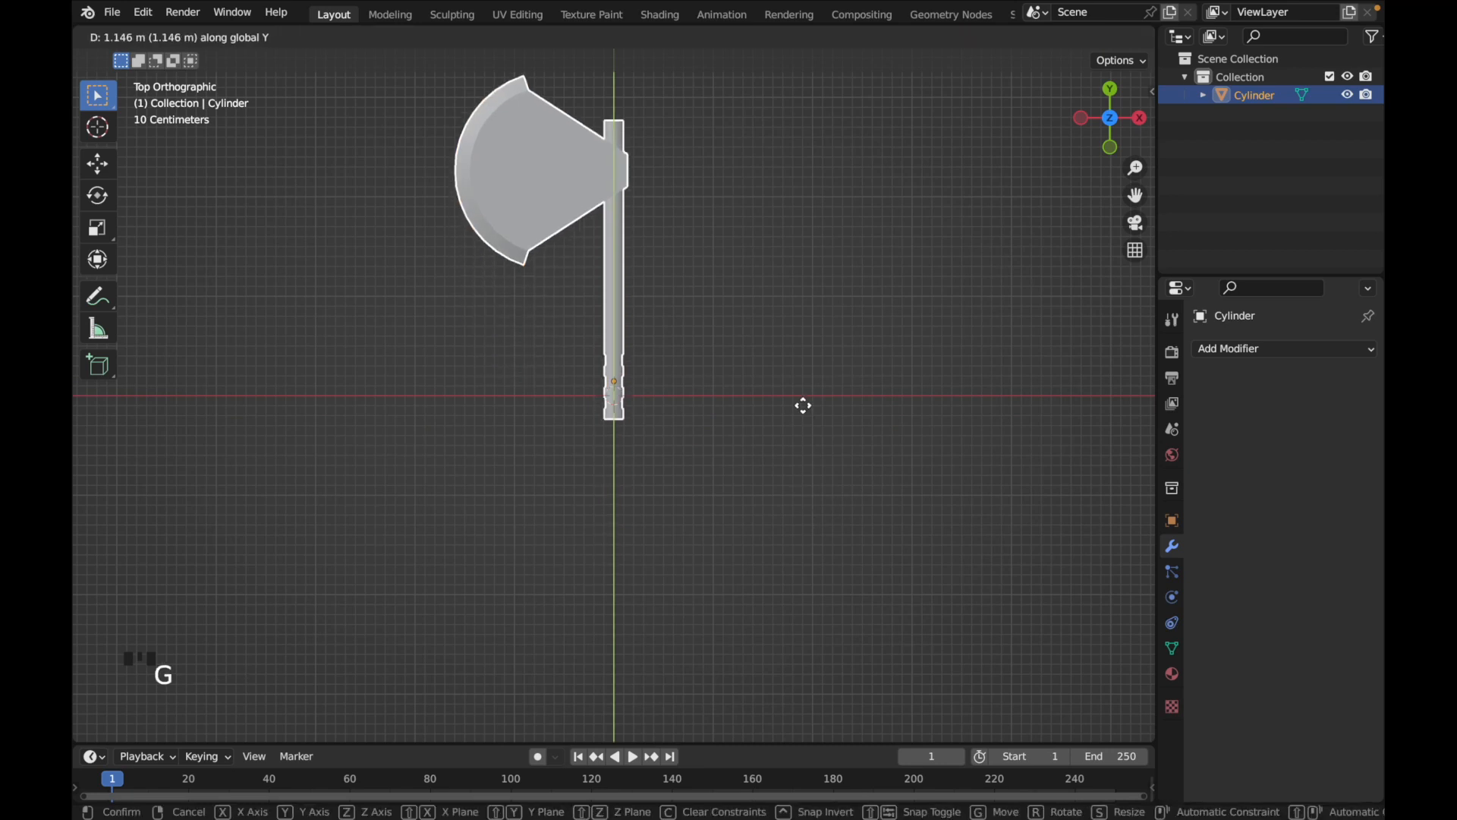
left_click(804, 417)
middle_click_drag(810, 471, 810, 470)
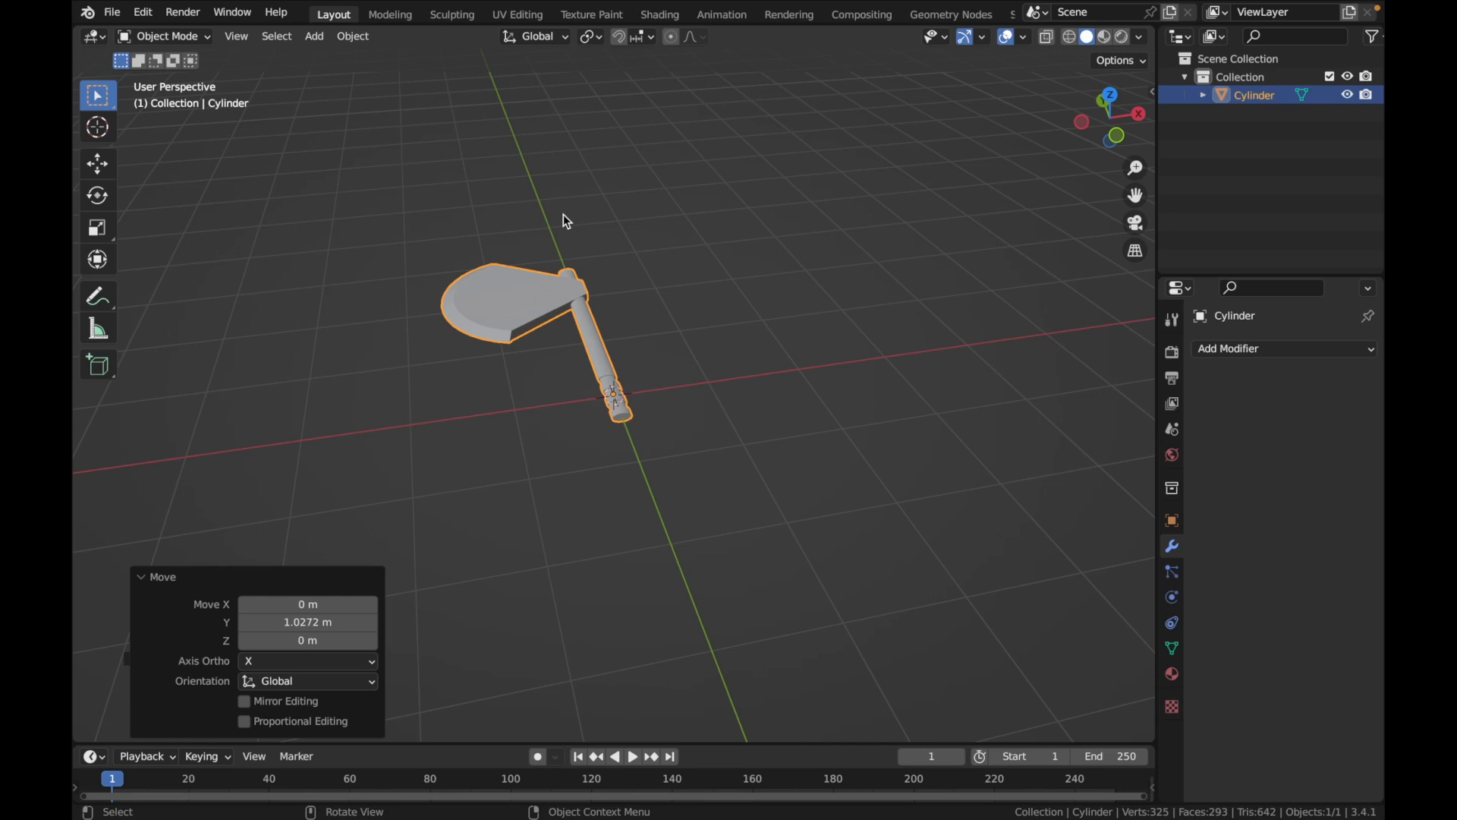
Switch to the UV Editing workspace and inspect the whole axe mesh beside its UV layout
left_click(520, 15)
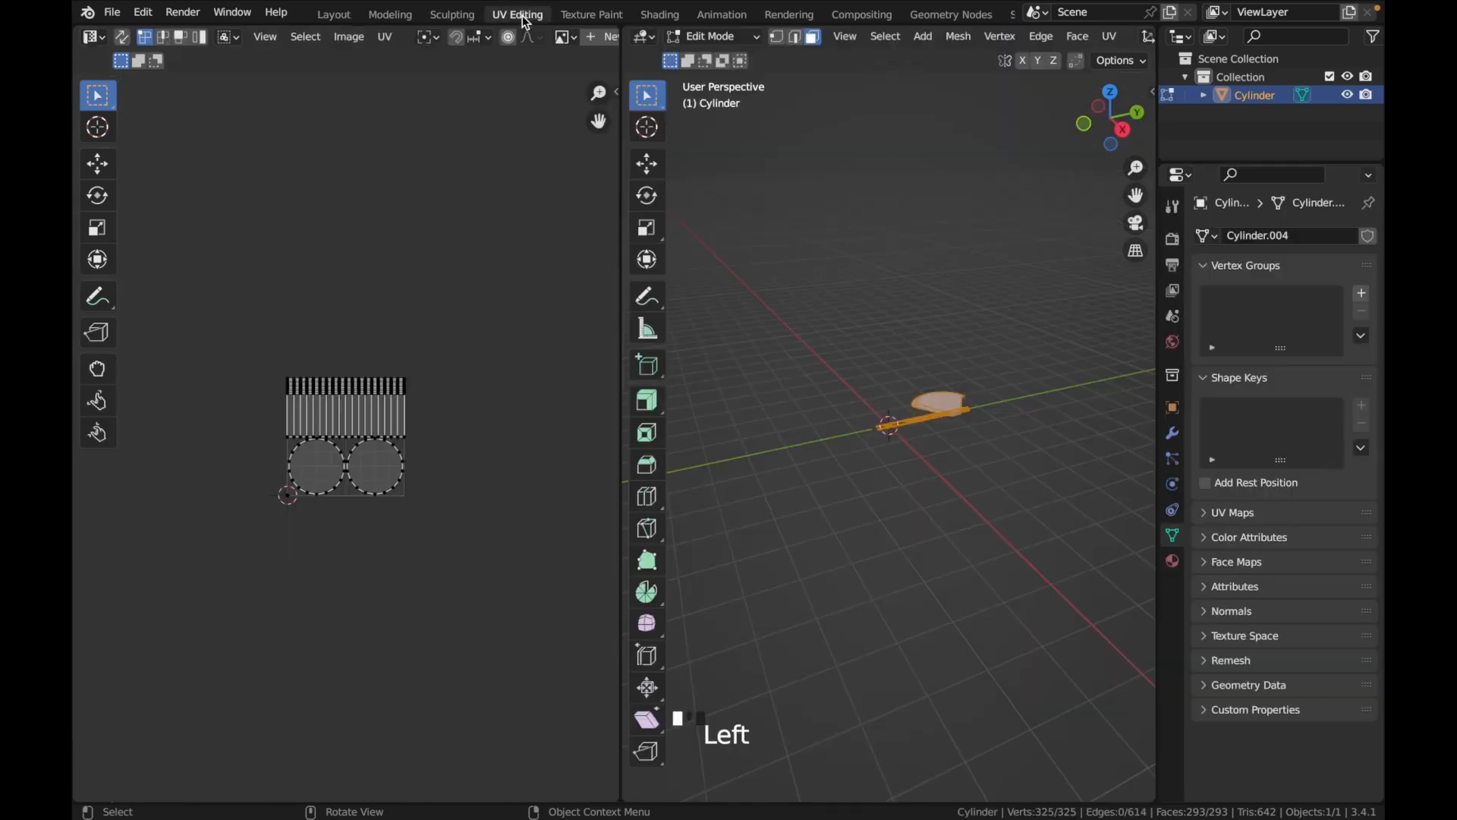
middle_click_drag(905, 436, 1066, 468)
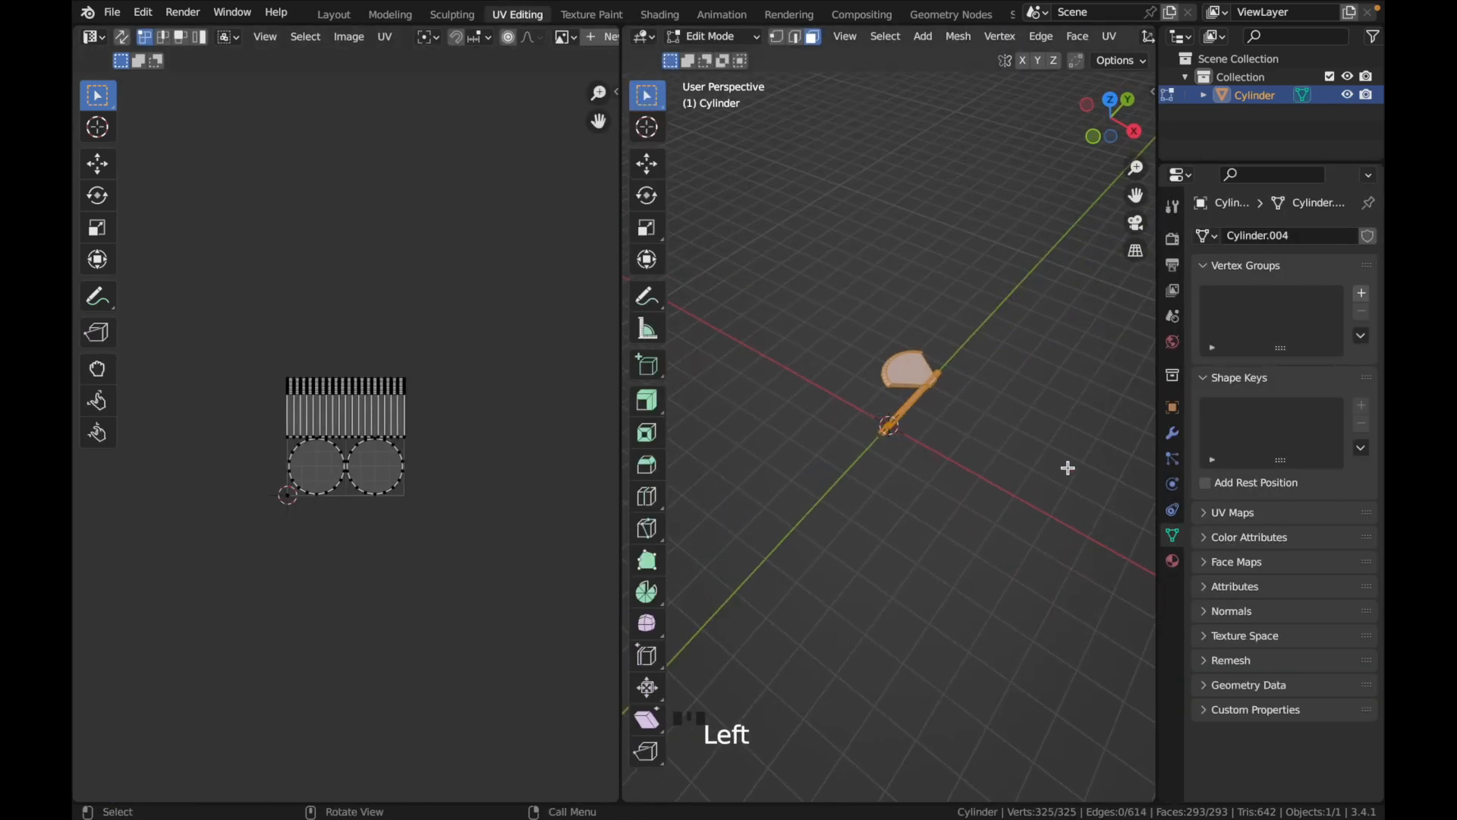
scroll(1066, 468, "up", 6, "super")
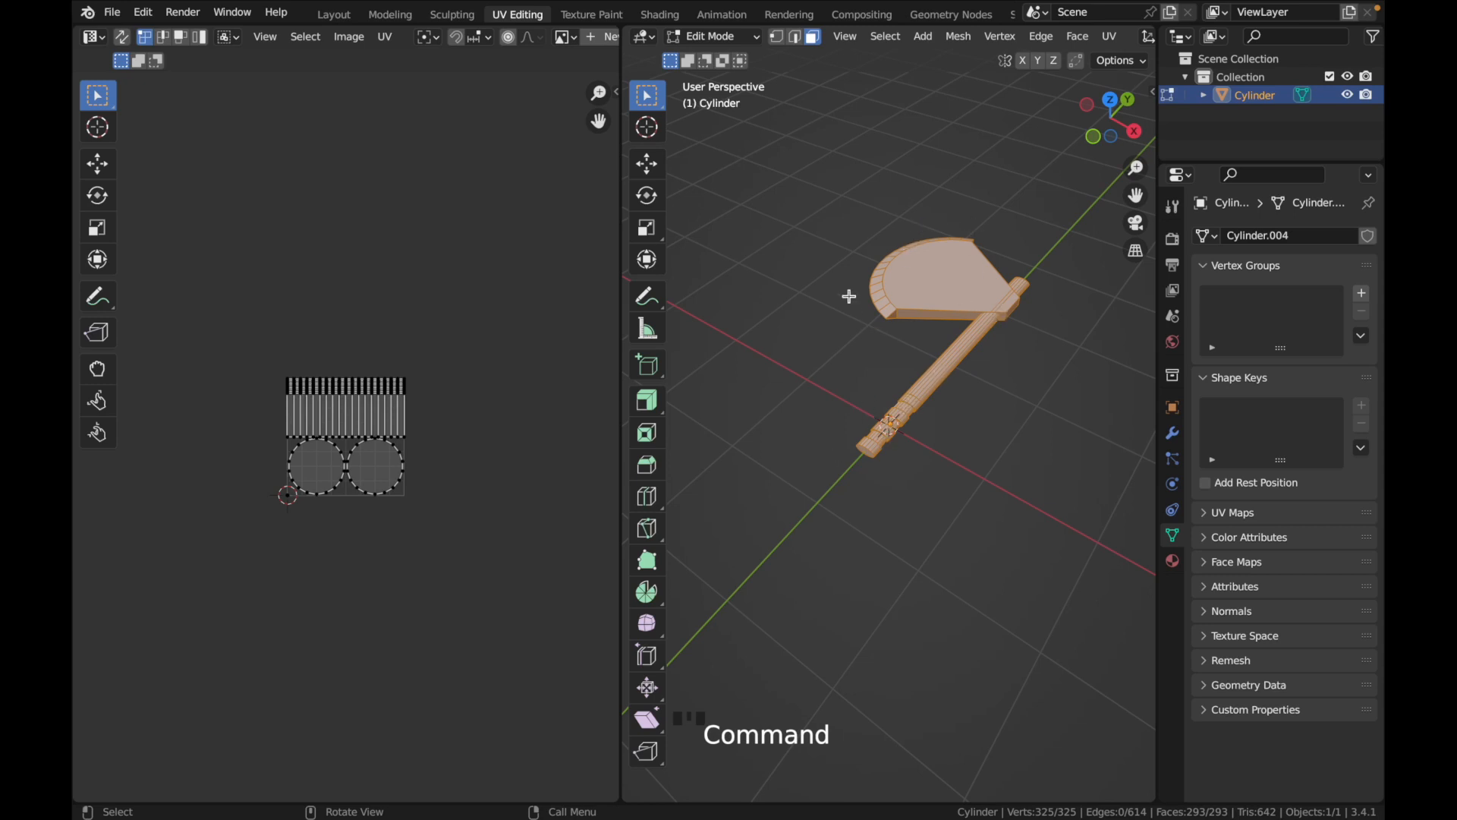
scroll(918, 370, "down", 5)
scroll(919, 371, "up", 10)
scroll(919, 371, "down", 5)
scroll(919, 370, "right", 5)
scroll(919, 370, "down", 4)
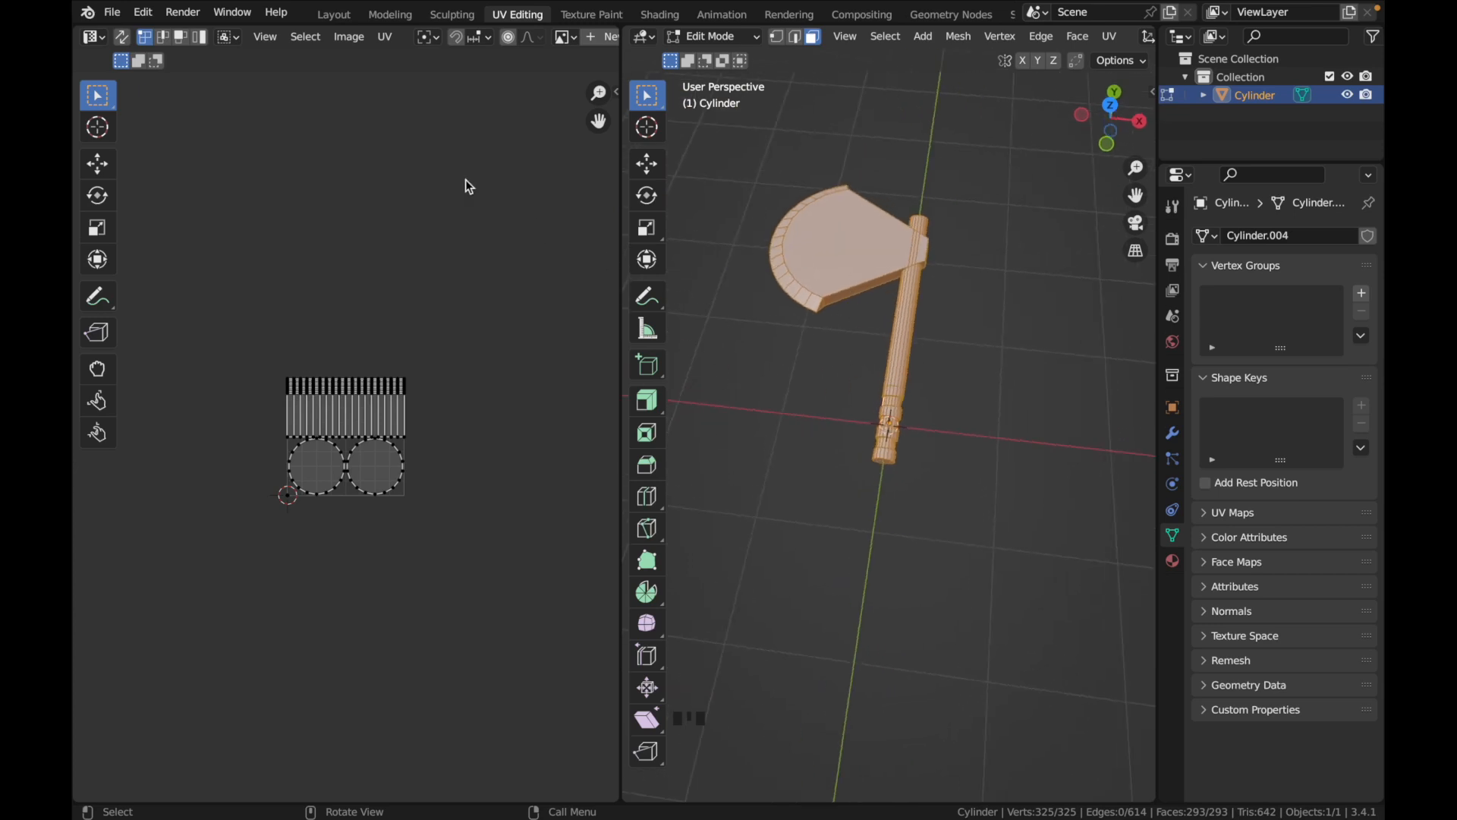
In the Layout workspace, add a cube at the origin and scale it down to about 0.454
left_click(334, 15)
scroll(604, 299, "up", 5)
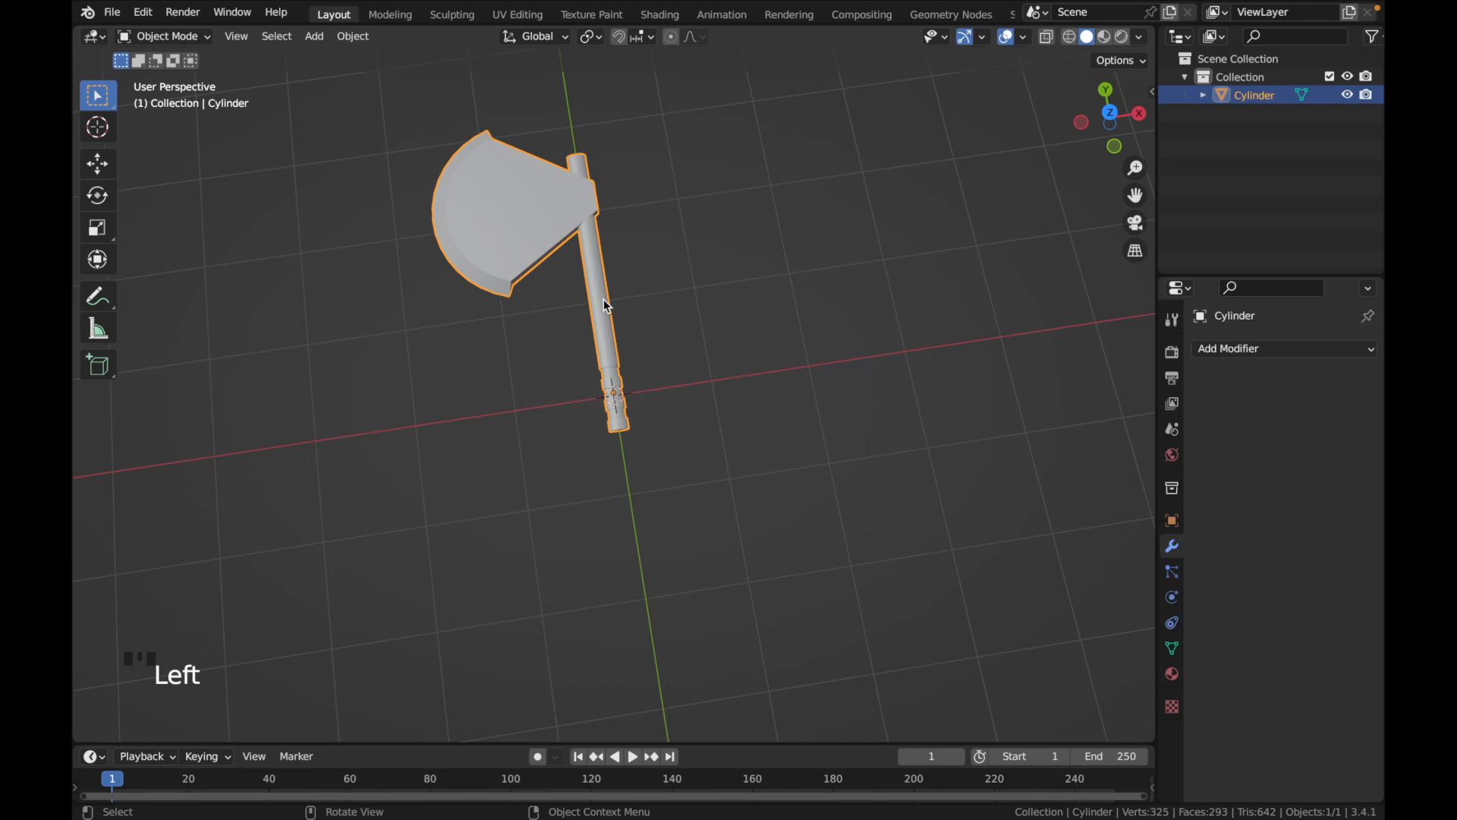
key("shift+a")
mouse_move(604, 299)
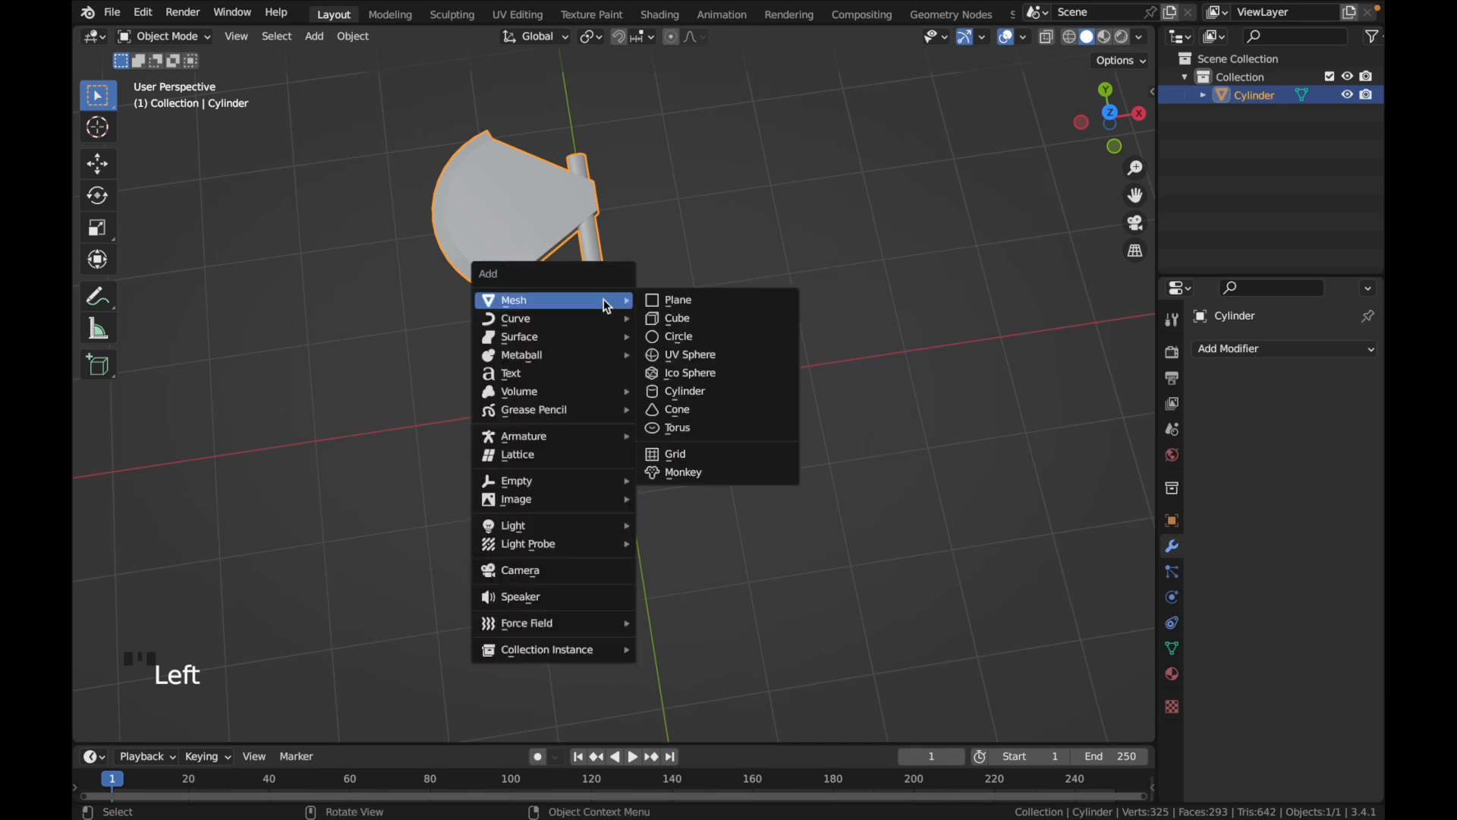
left_click(680, 321)
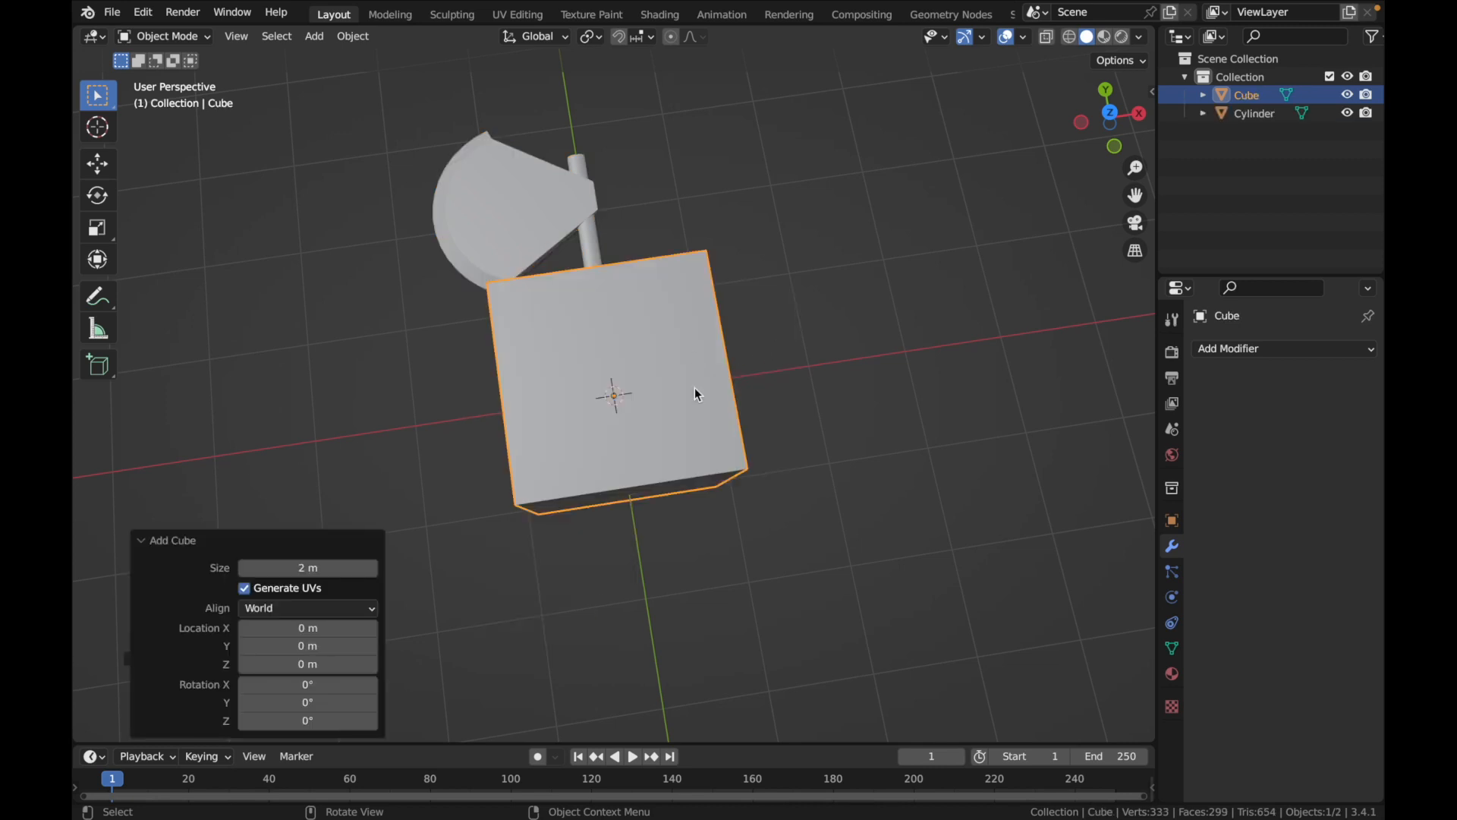
key("s")
left_click(722, 426)
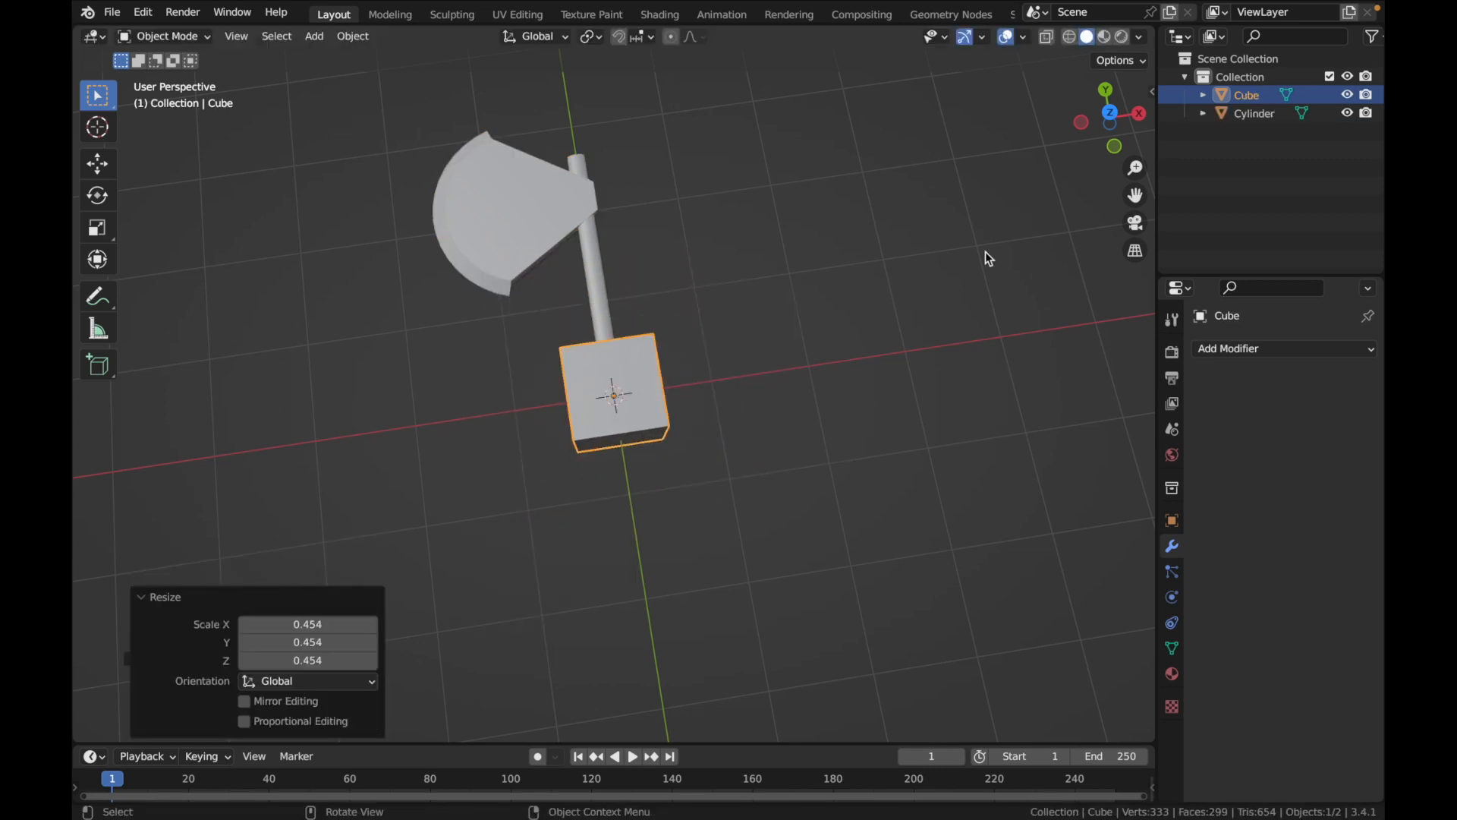
In top view, move the cube about -1.72 m along X and 1.06 m along Y to the blade's lower corner
left_click(1111, 113)
key("g")
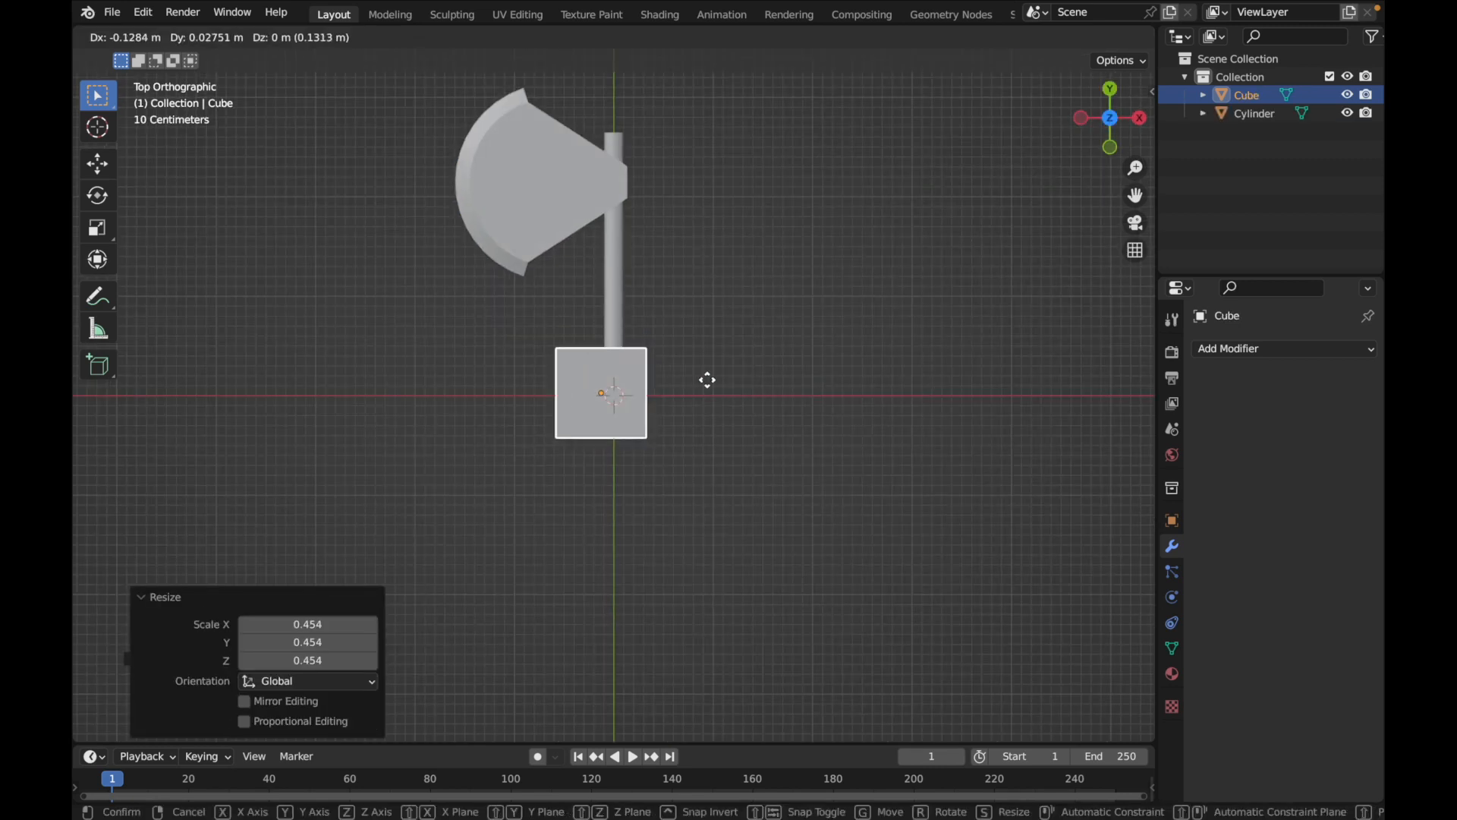
left_click(582, 295)
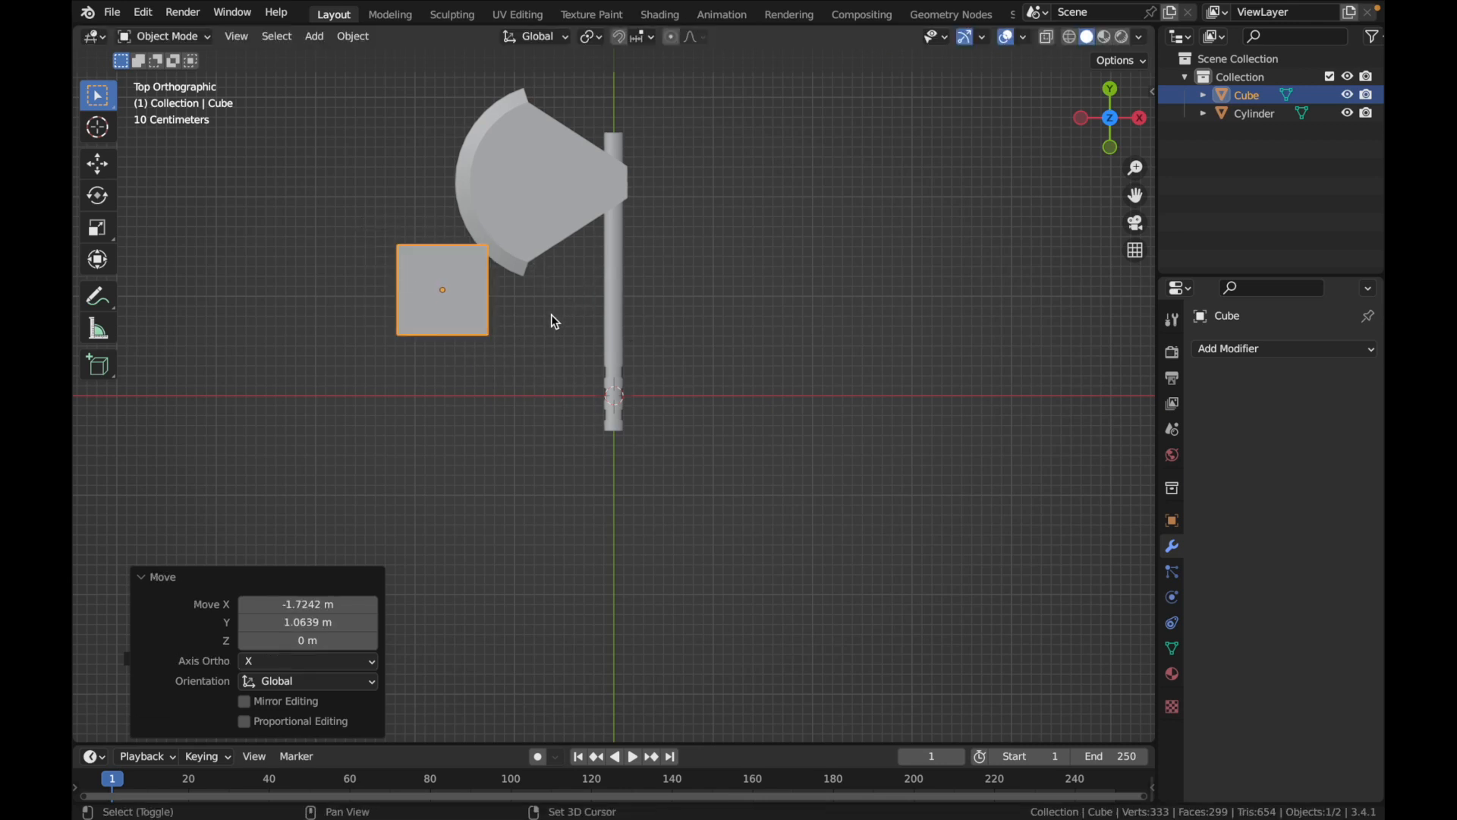
Duplicate the cube about -0.36 m in X and 0.62 m in Y along the blade edge, and rotate the copy 42.5°
key("shift+a")
left_click(636, 231)
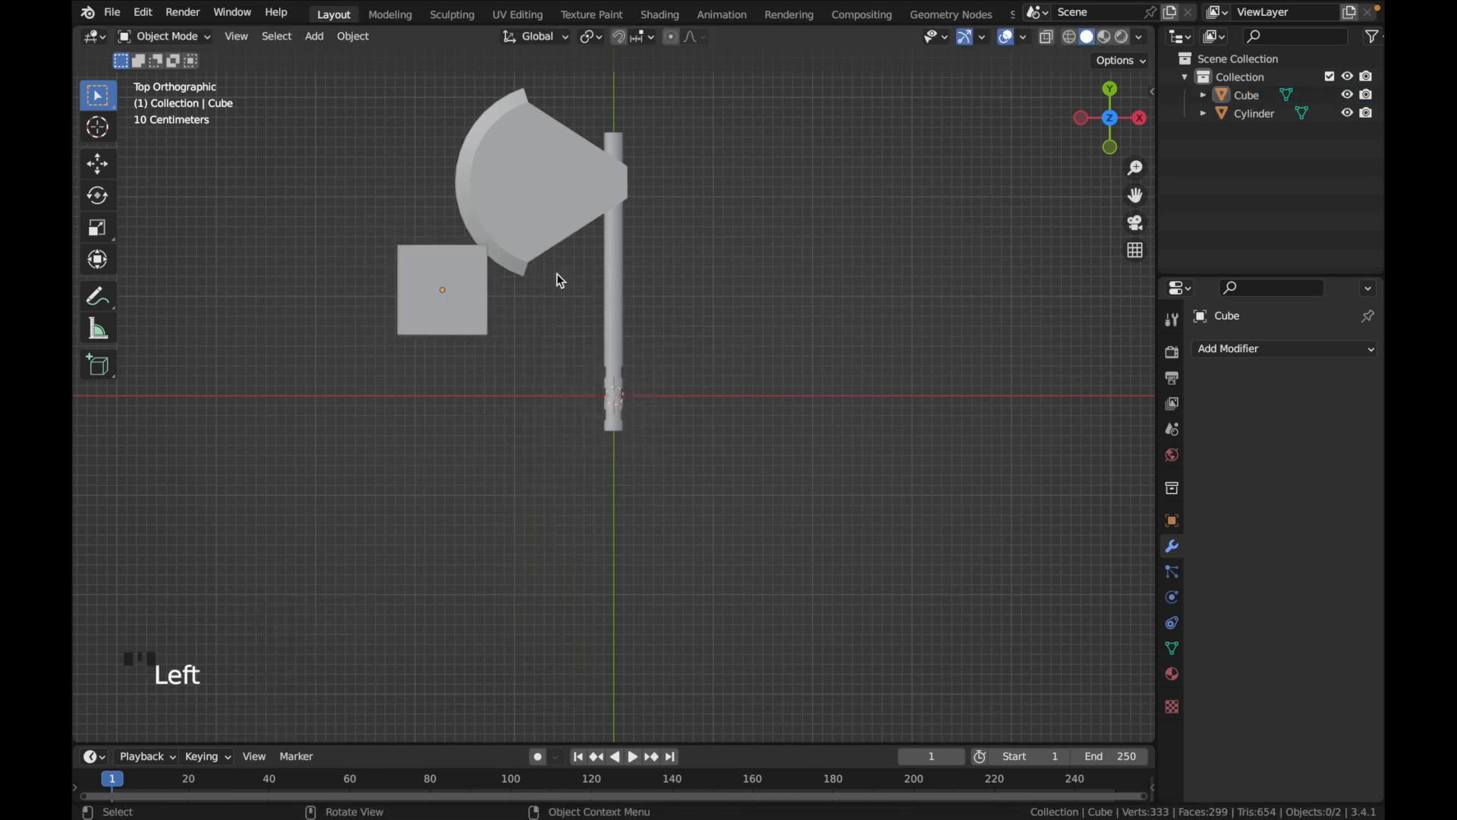
left_click(425, 295)
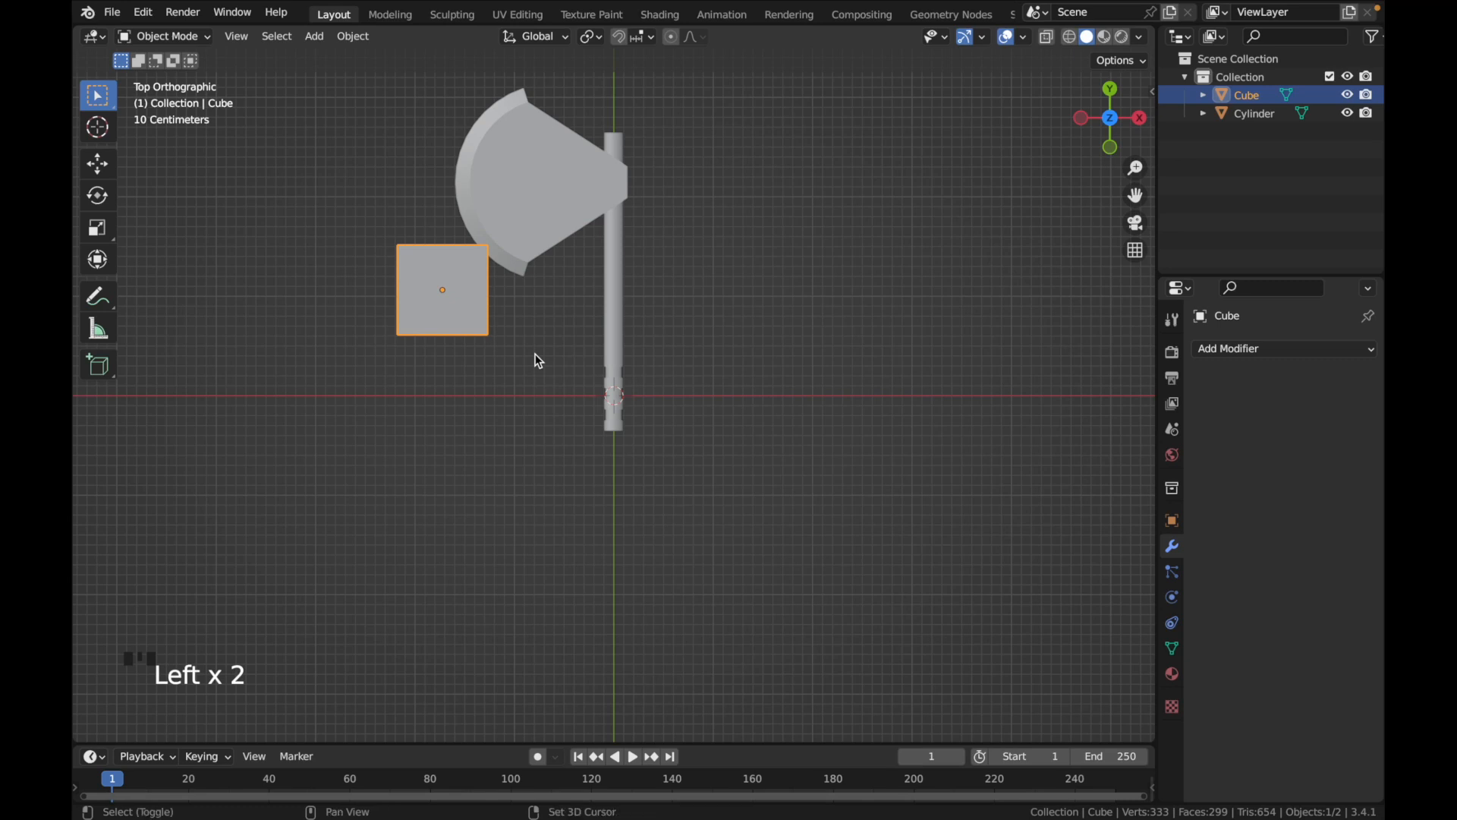
key("shift+d")
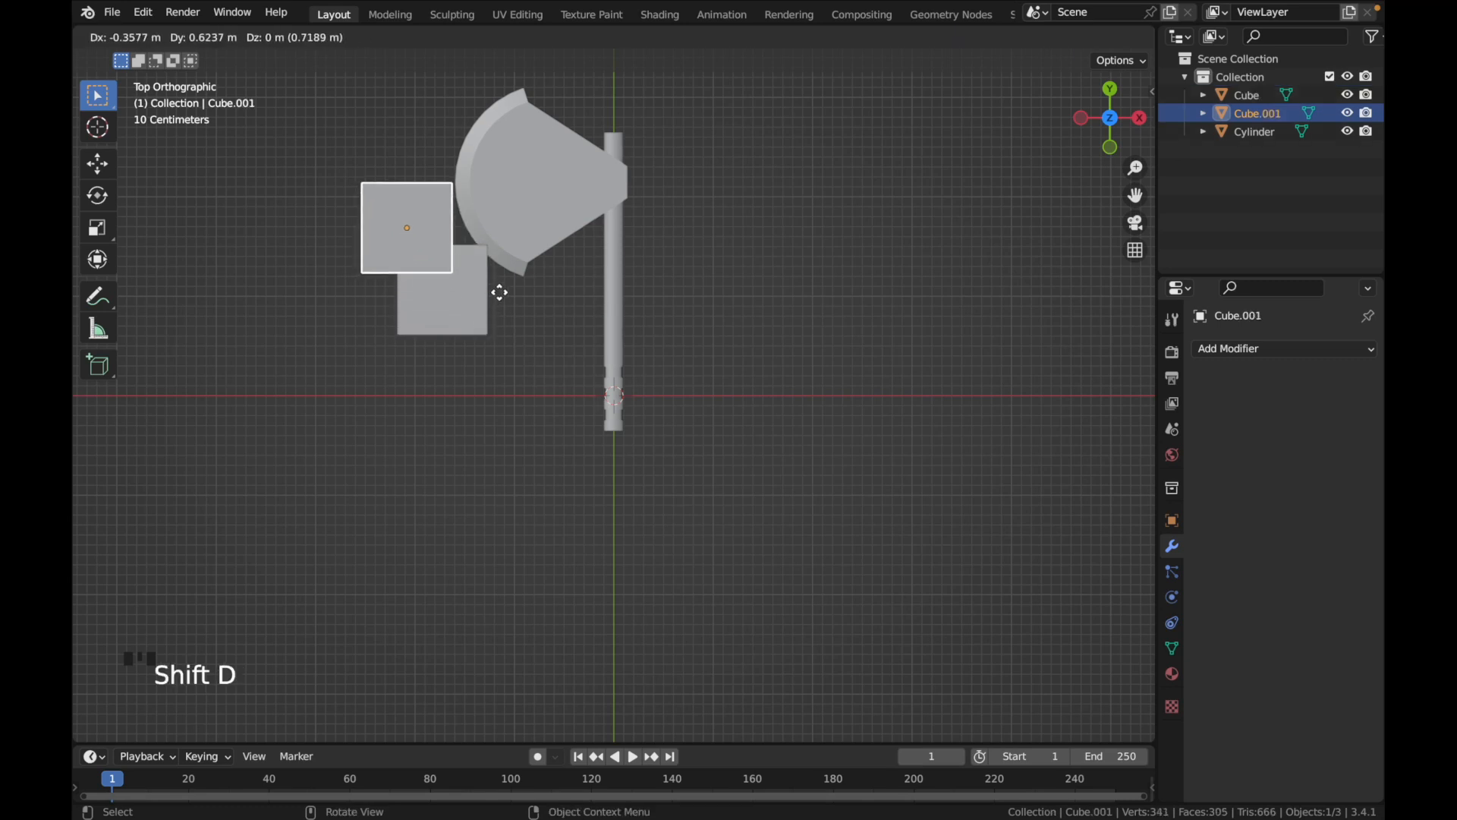
left_click(498, 296)
key("r")
left_click(524, 318)
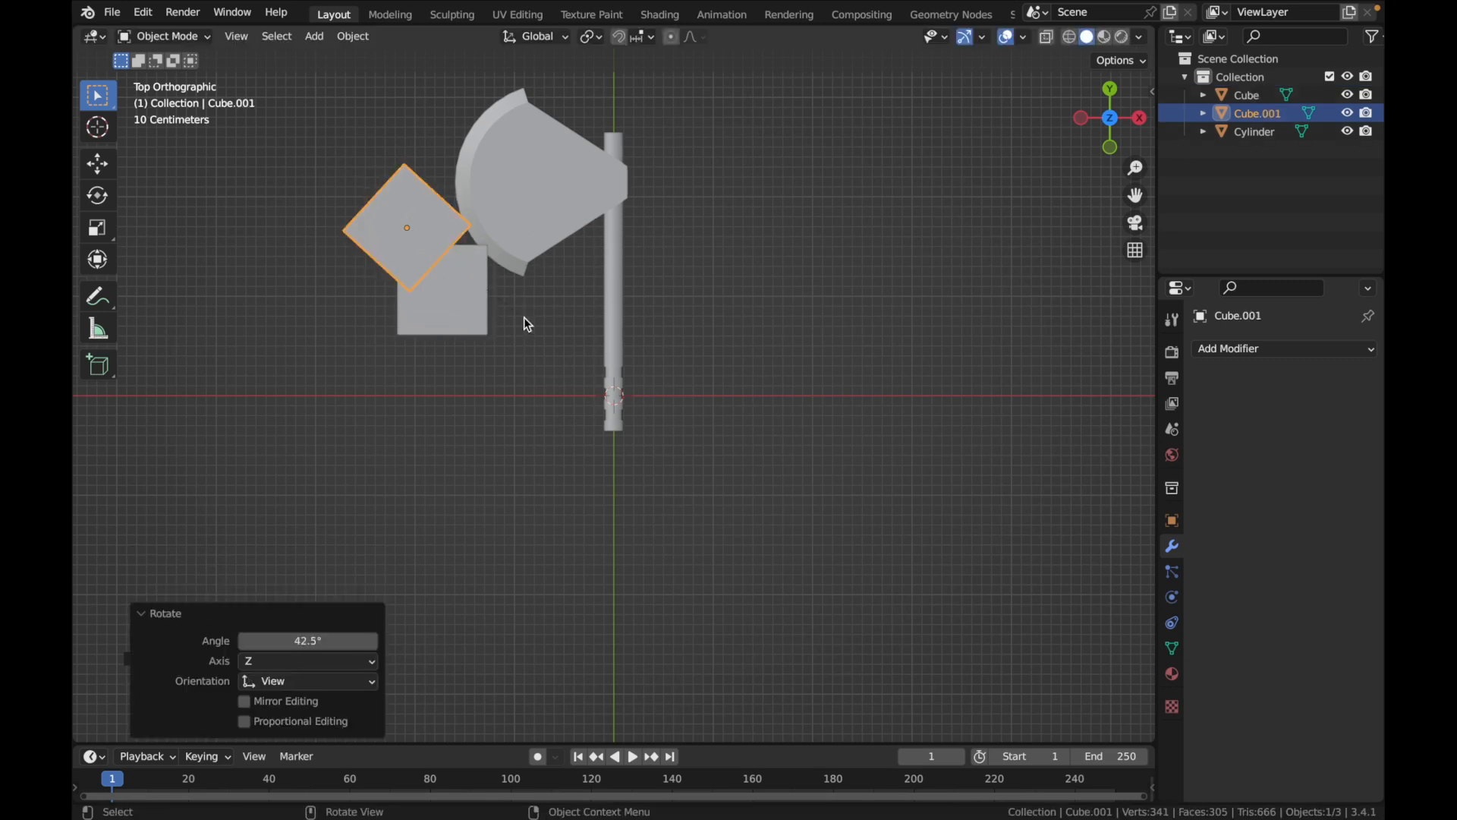
Duplicate the rotated cube about 1 m up along Y at the blade's upper edge, and join all three cubes into one object
key("shift+d")
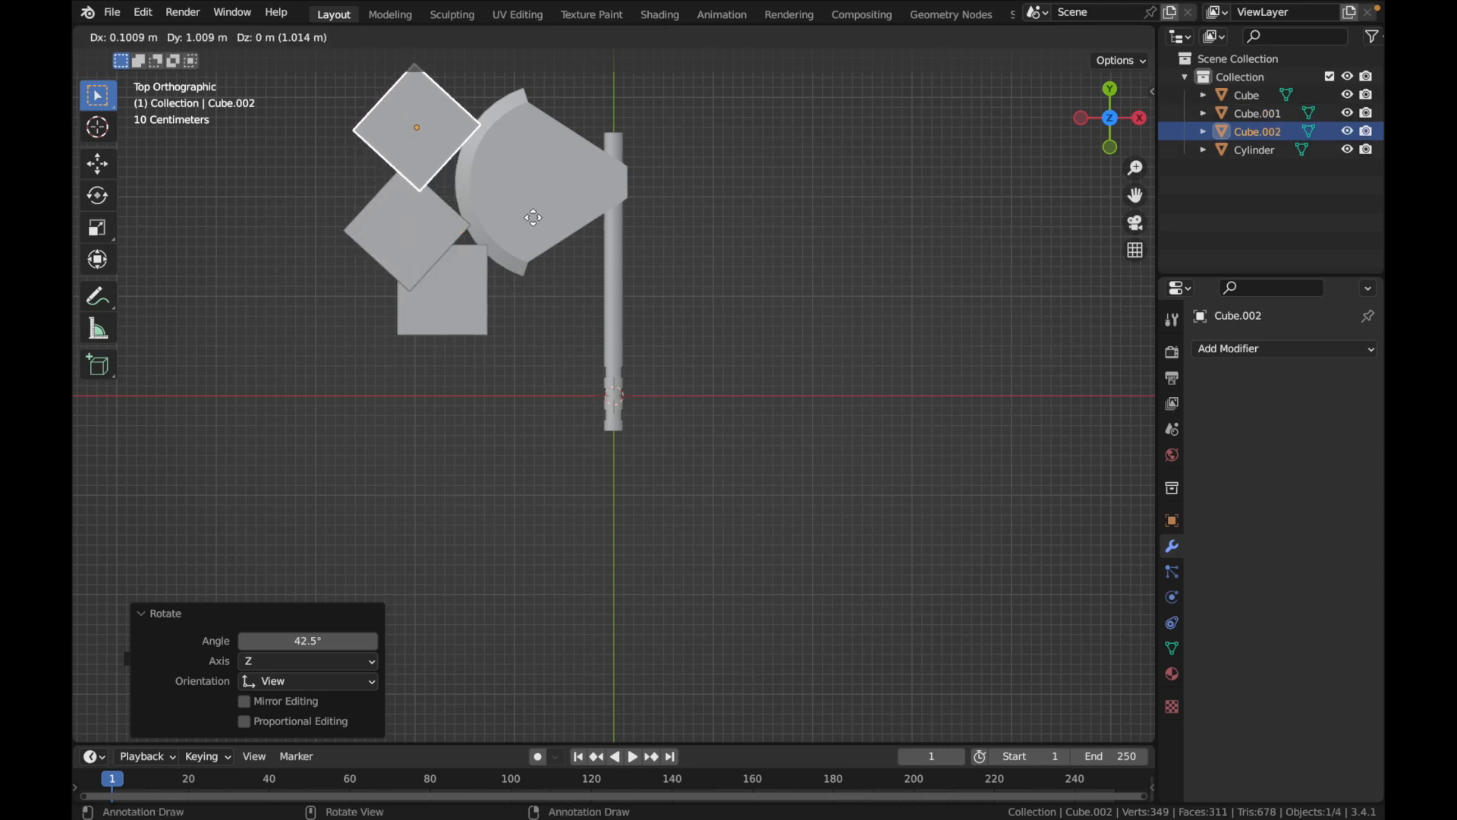
left_click(533, 217)
left_click(475, 313)
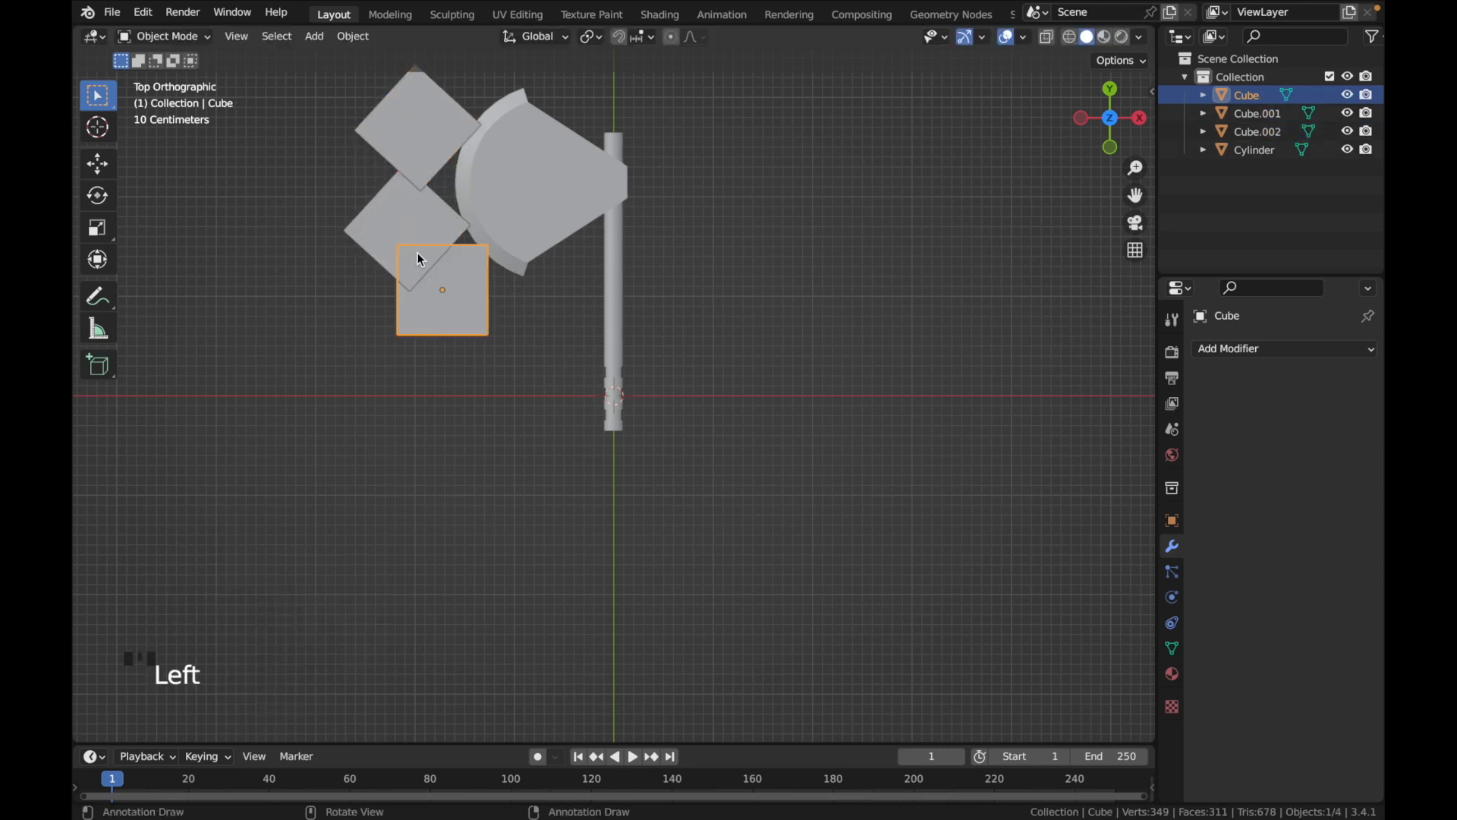
left_click(416, 208, "shift")
left_click(416, 137, "shift")
key("ctrl+j")
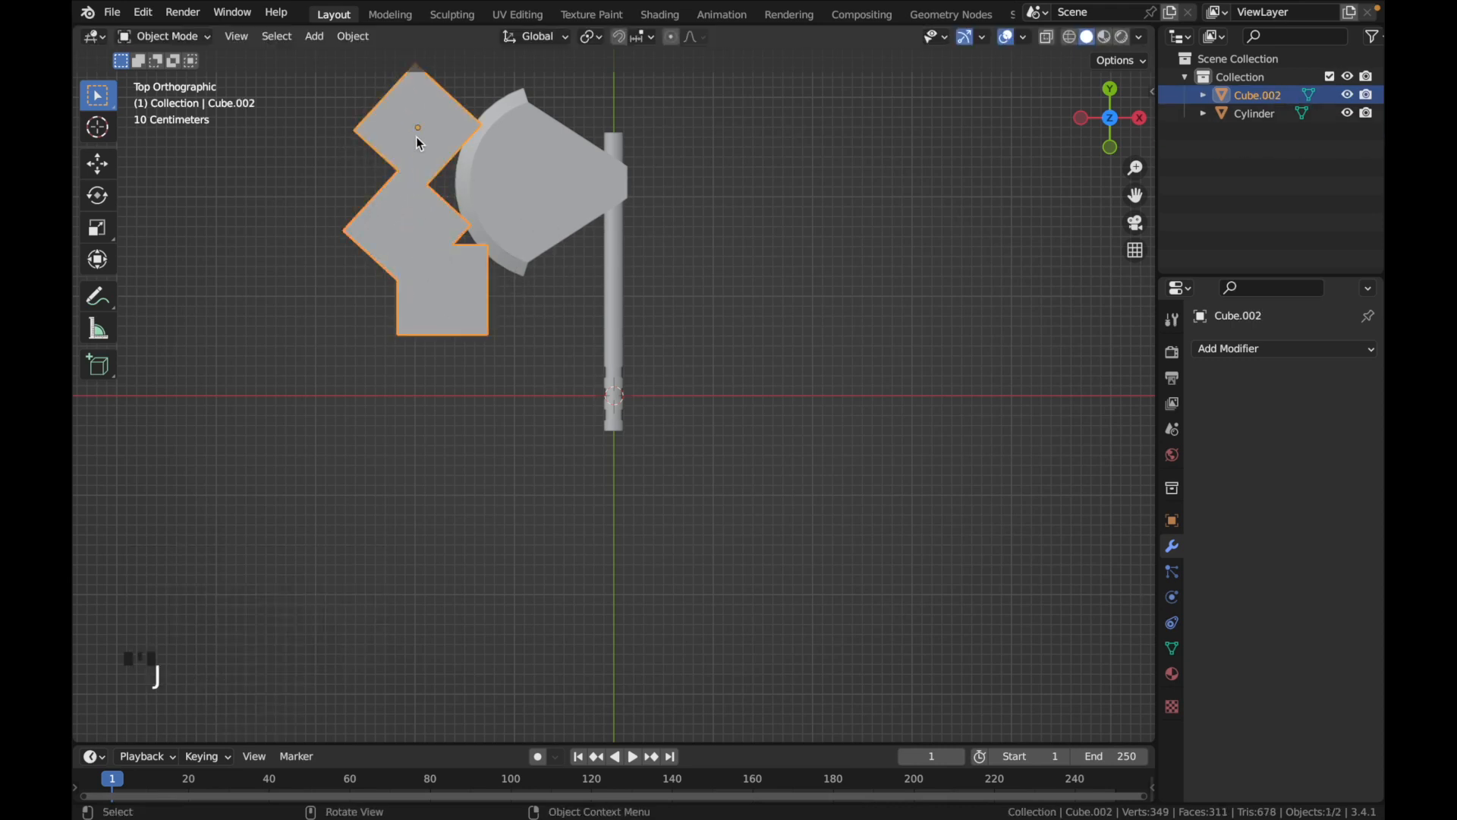
Add a Boolean Difference modifier to the axe with the joined cubes as the cutting object, and apply it
left_click(603, 240)
left_click(1257, 351)
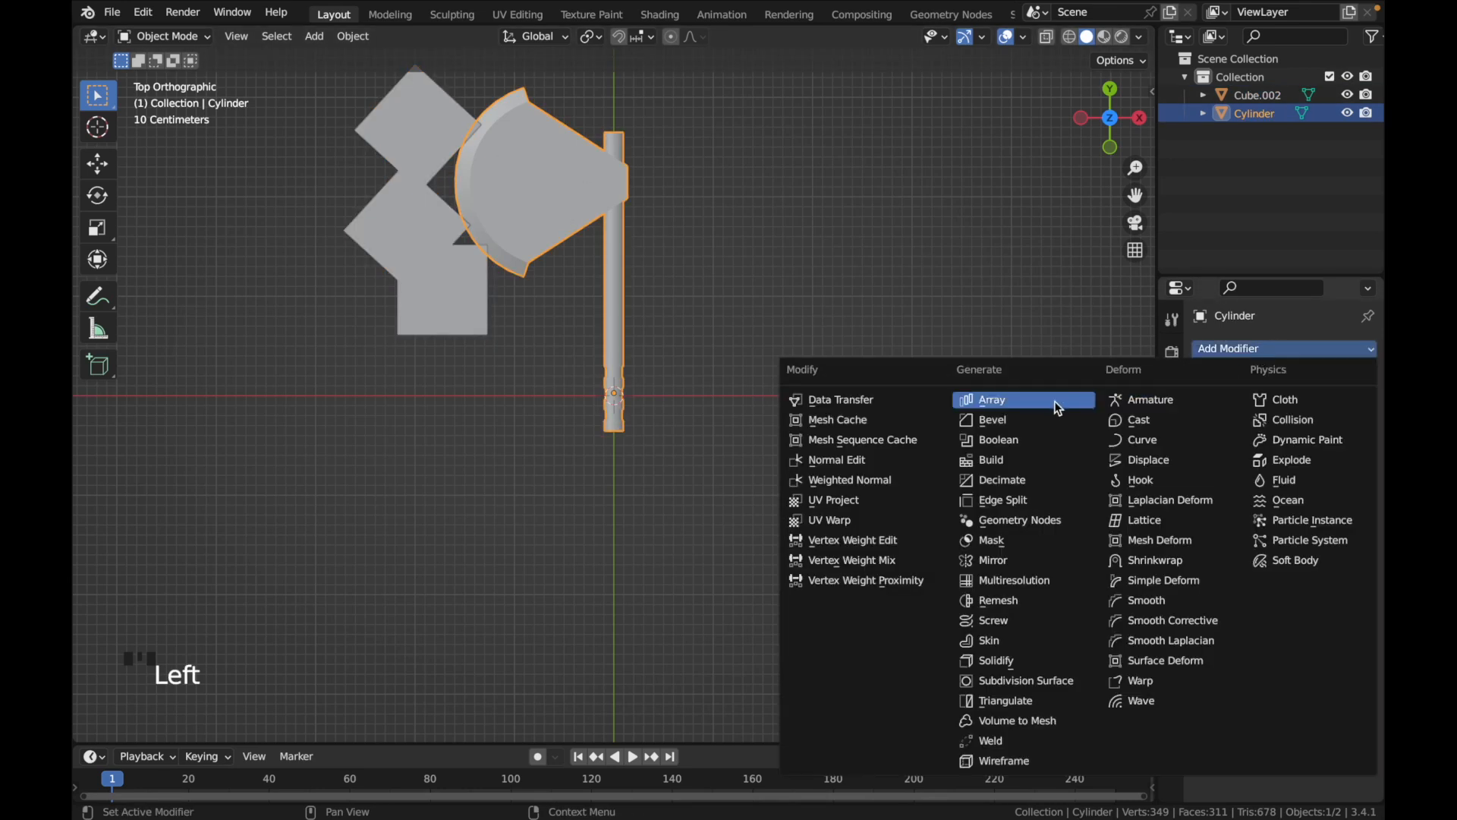
left_click(1022, 439)
left_click(1342, 454)
left_click(397, 248)
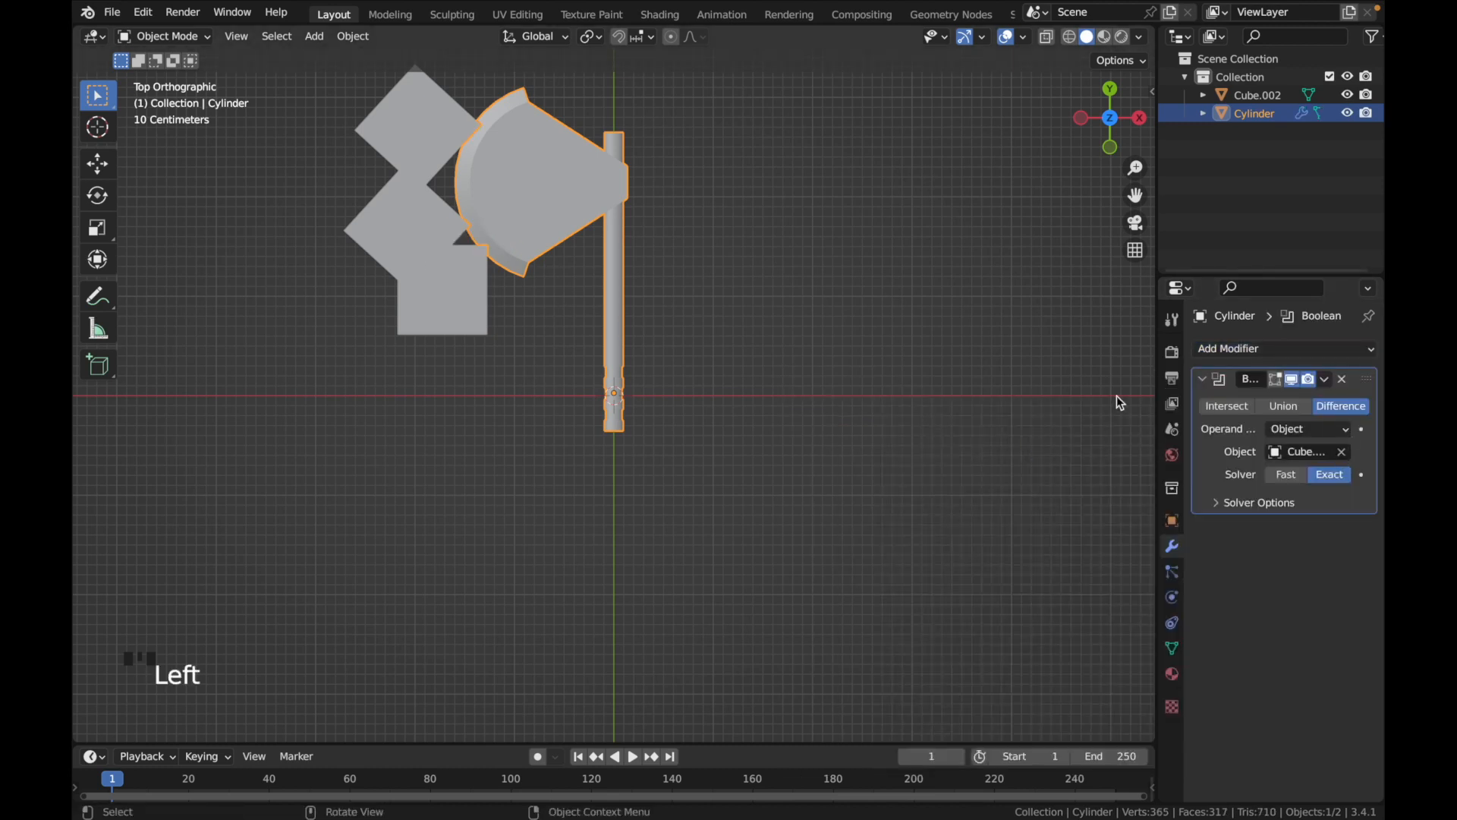
left_click(1324, 383)
left_click(1272, 395)
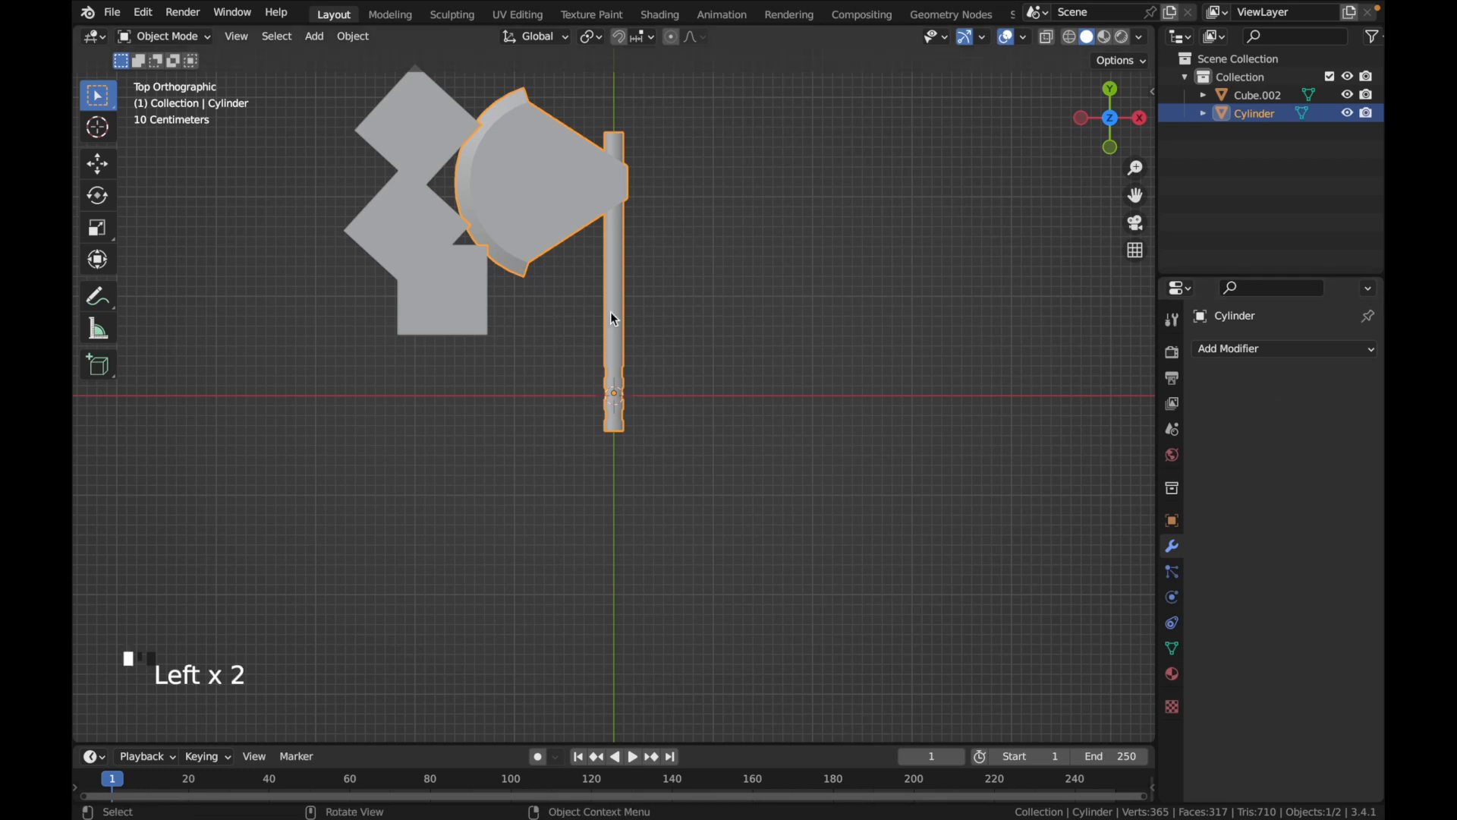
Delete the joined cubes and examine the notches cut into the blade edge
left_click(480, 287)
key("x")
left_click(481, 289)
mouse_move(481, 290)
middle_mouse_down()
mouse_move(491, 302)
mouse_move(357, 308)
mouse_move(504, 301)
middle_mouse_up()
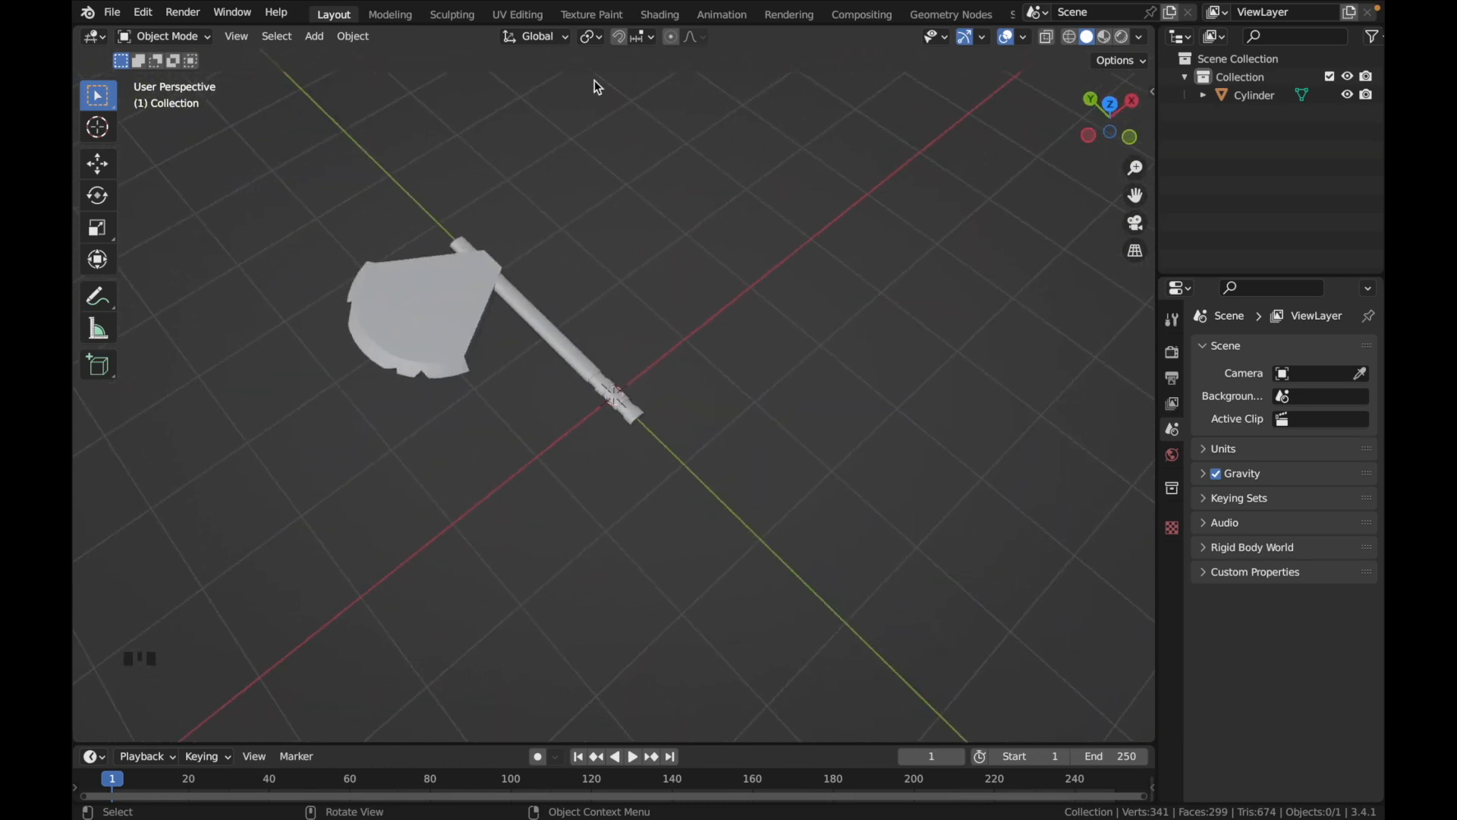
Switch to the UV Editing workspace and, in Edit Mode, select only the handle's linked mesh
left_click(516, 14)
middle_click_drag(791, 333, 790, 334)
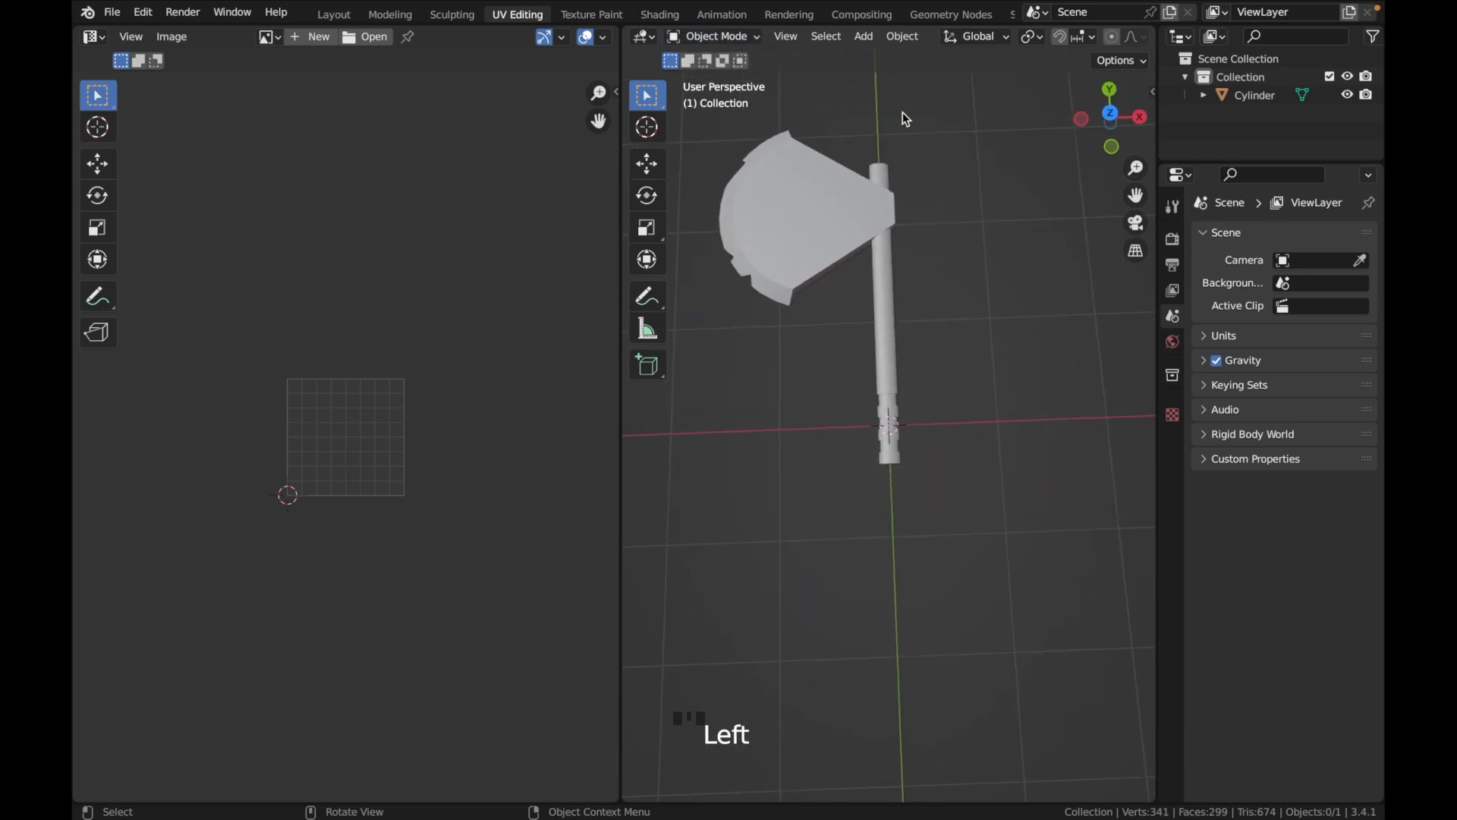
double_click(868, 286)
key("Tab")
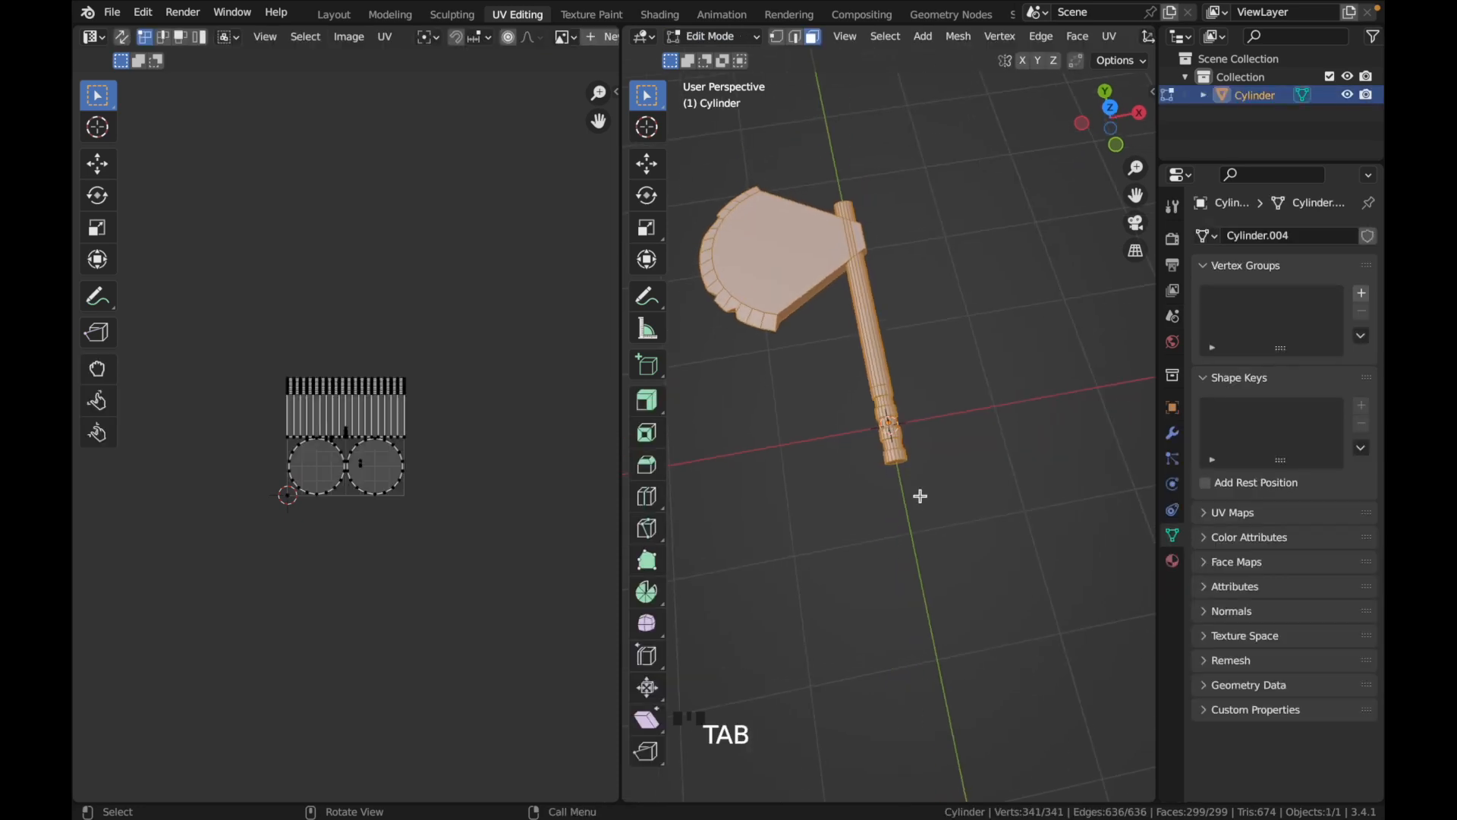
middle_click_drag(920, 496, 917, 483)
left_click(945, 423)
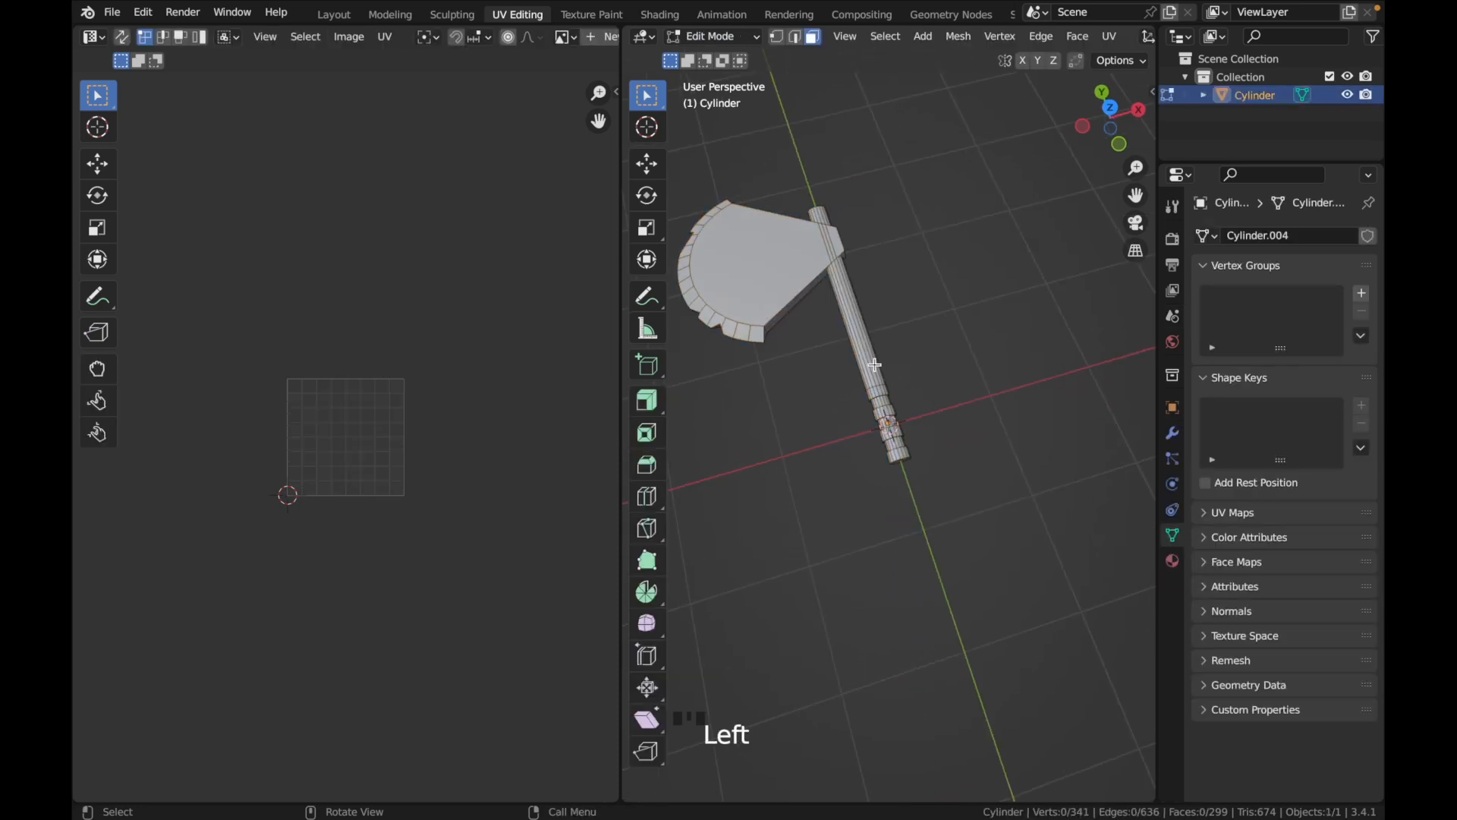
key("l")
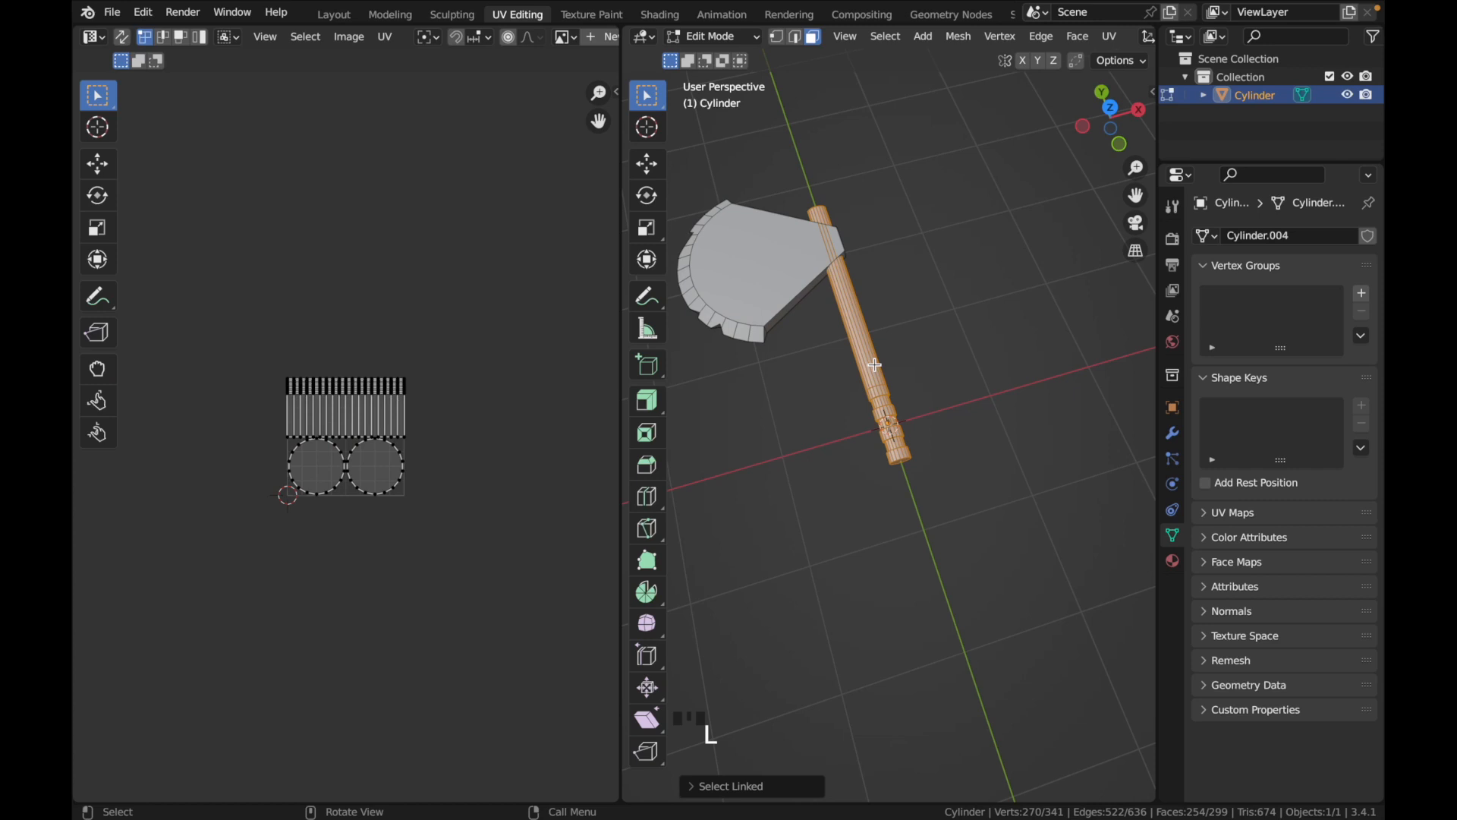
Examine the handle's mesh and its existing UV layout up close
scroll(893, 384, "down", 10)
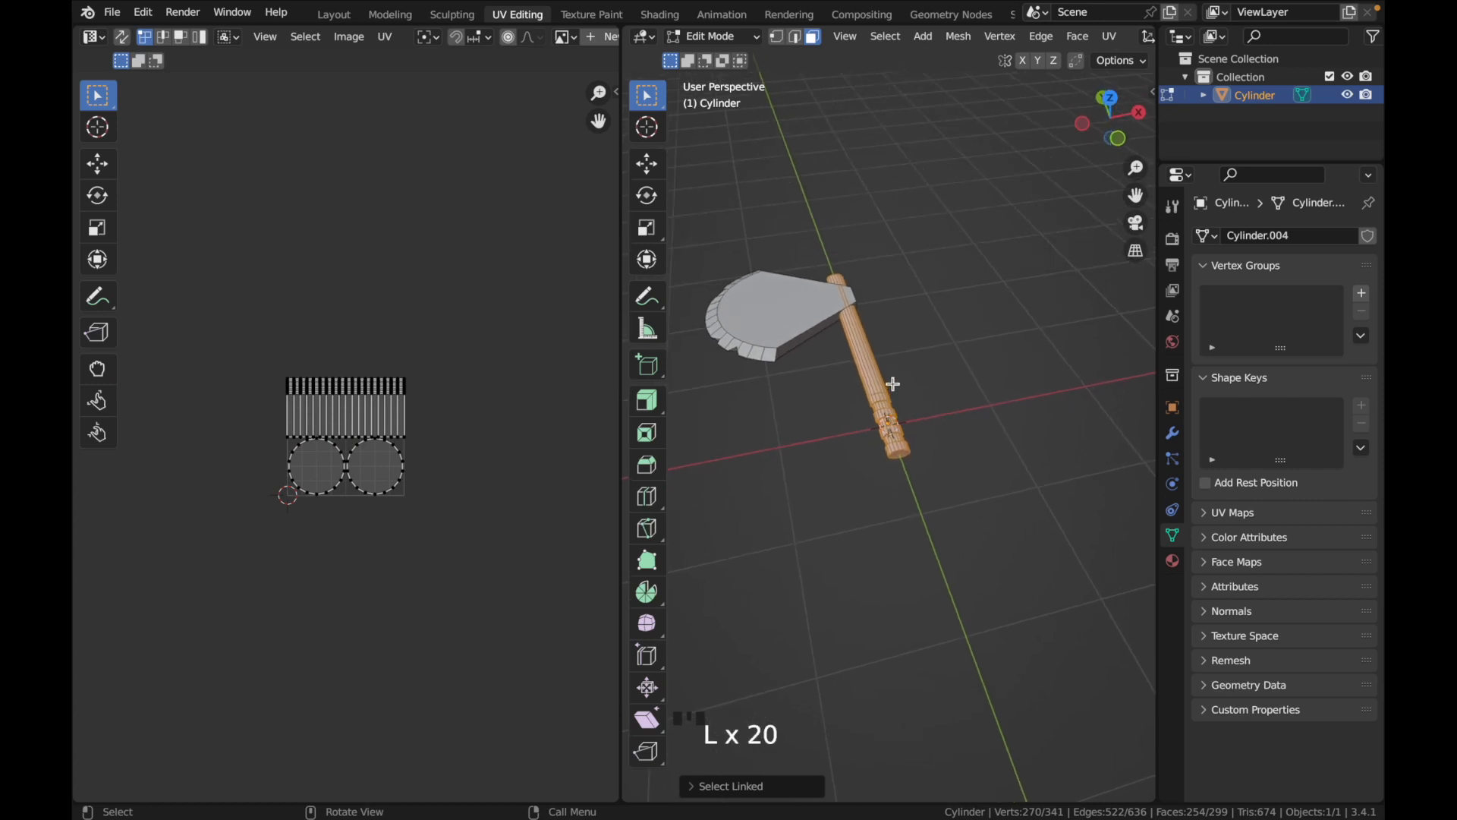
scroll(893, 384, "up", 8)
scroll(893, 384, "up", 1)
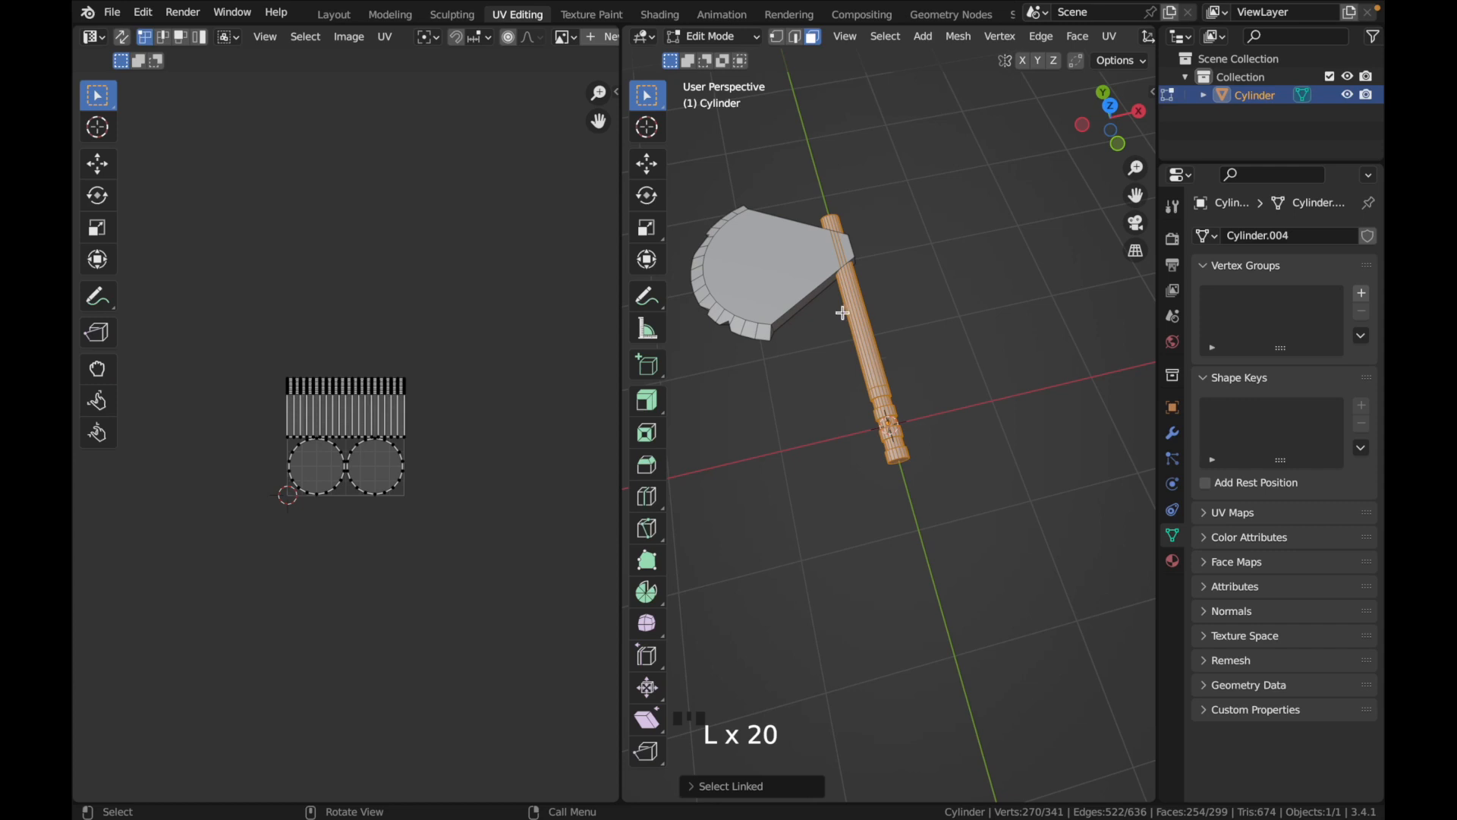
scroll(216, 534, "down", 3)
scroll(216, 534, "up", 3)
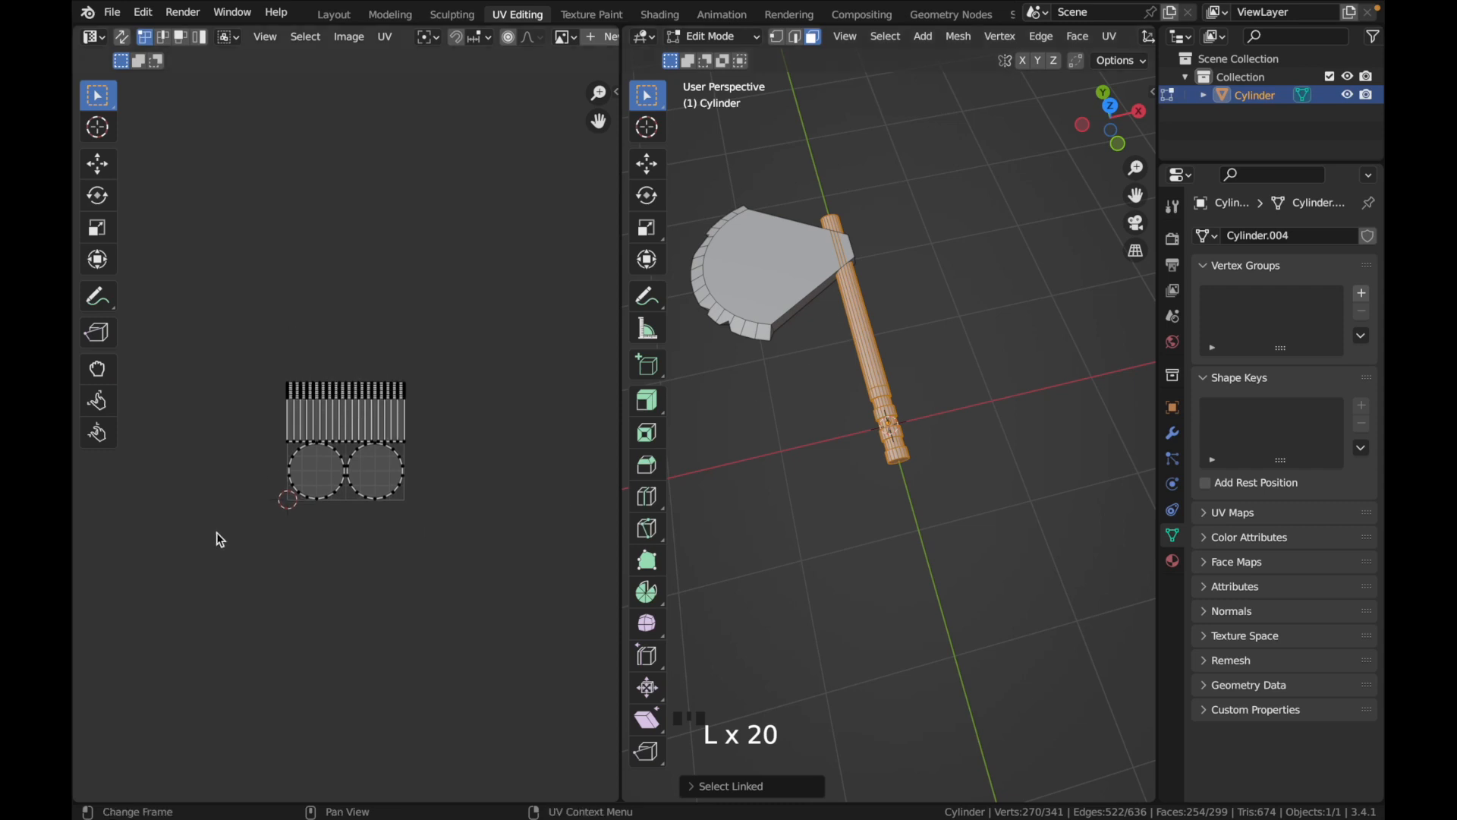
scroll(275, 498, "up", 8, "ctrl")
scroll(276, 500, "down", 2)
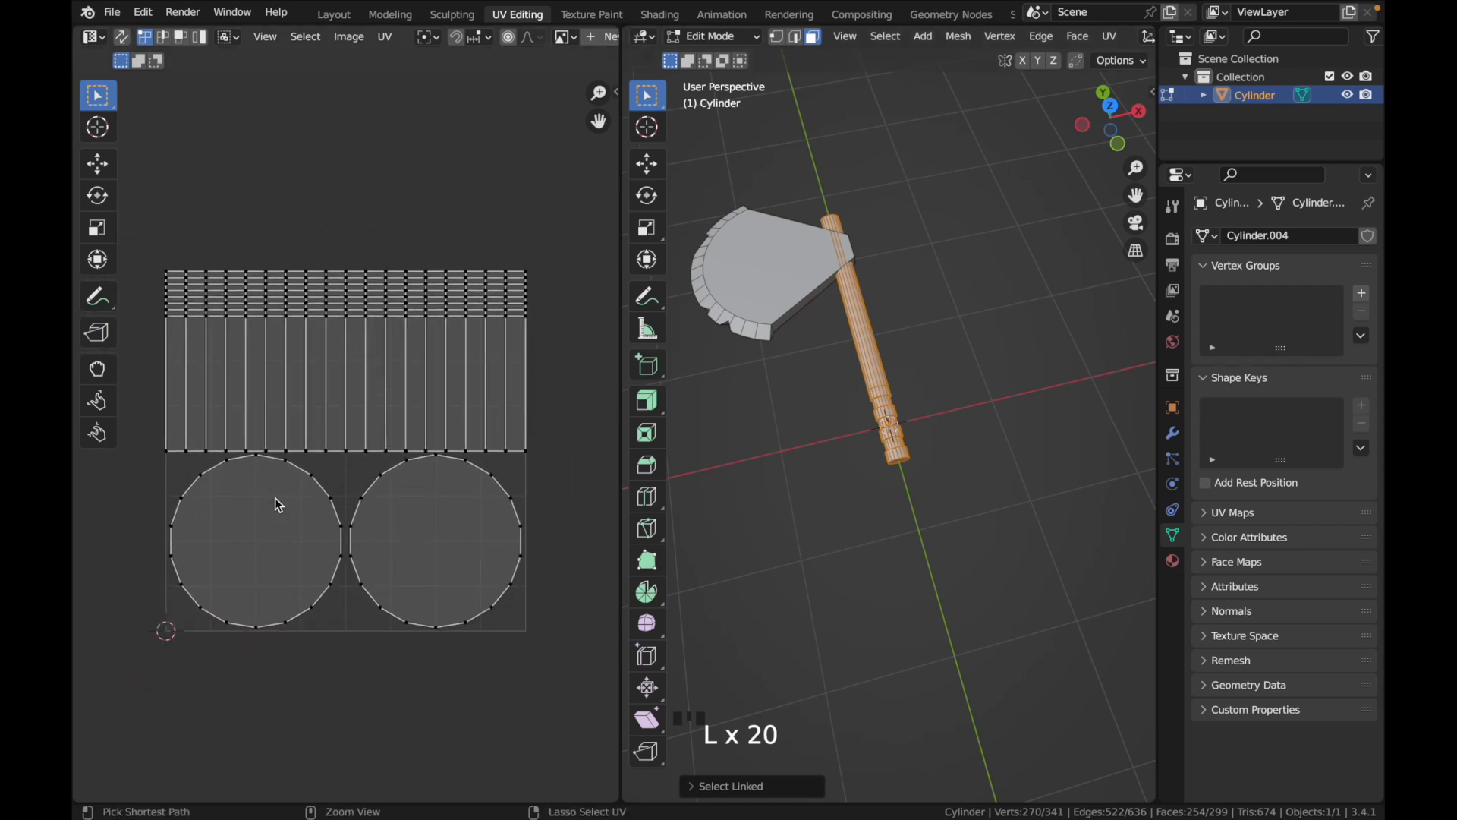
Add the blade to the selection and unwrap the whole axe with Smart UV Project, using an island margin of 0.6
key("l")
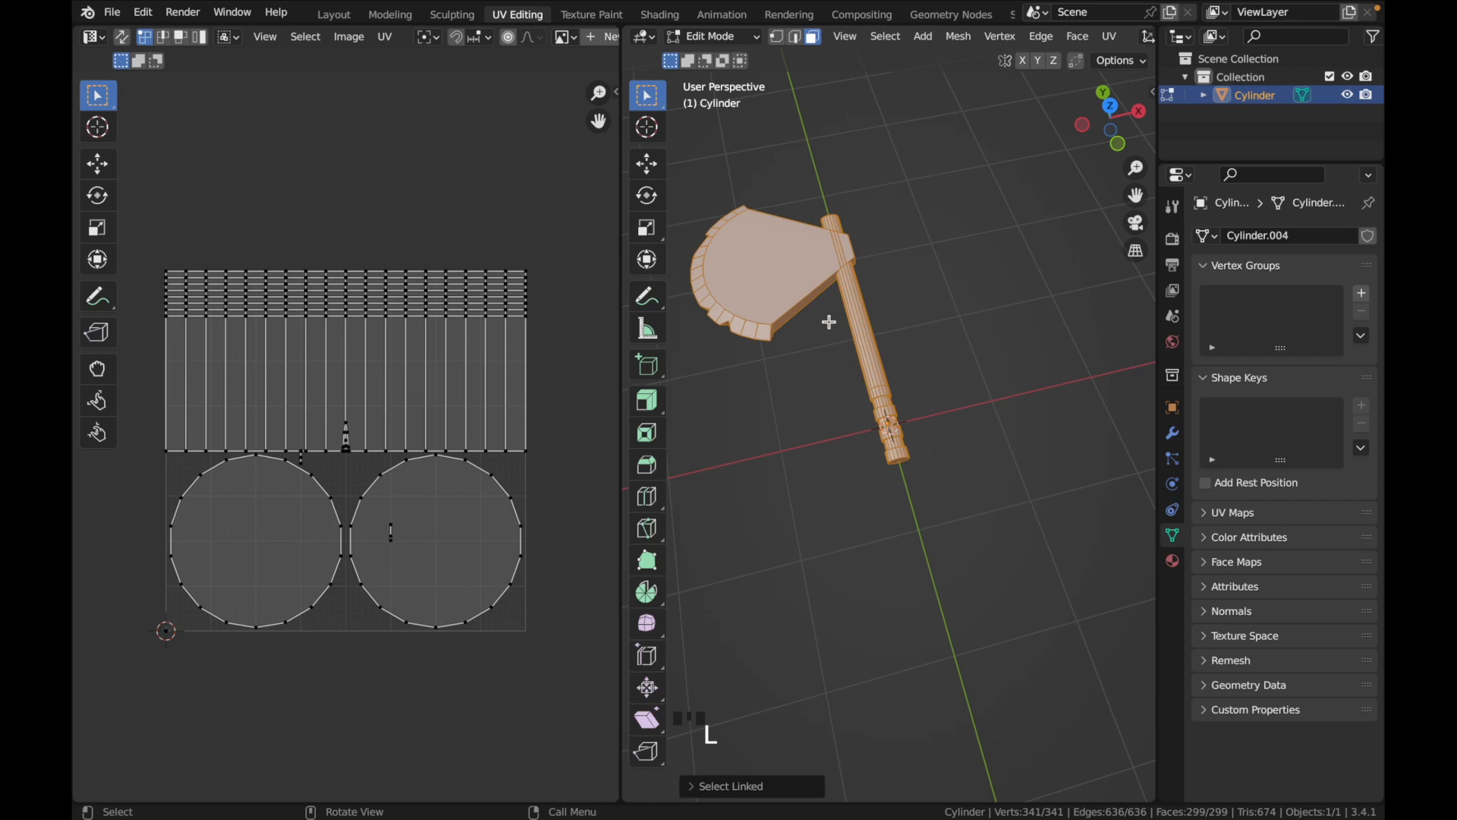
key("u")
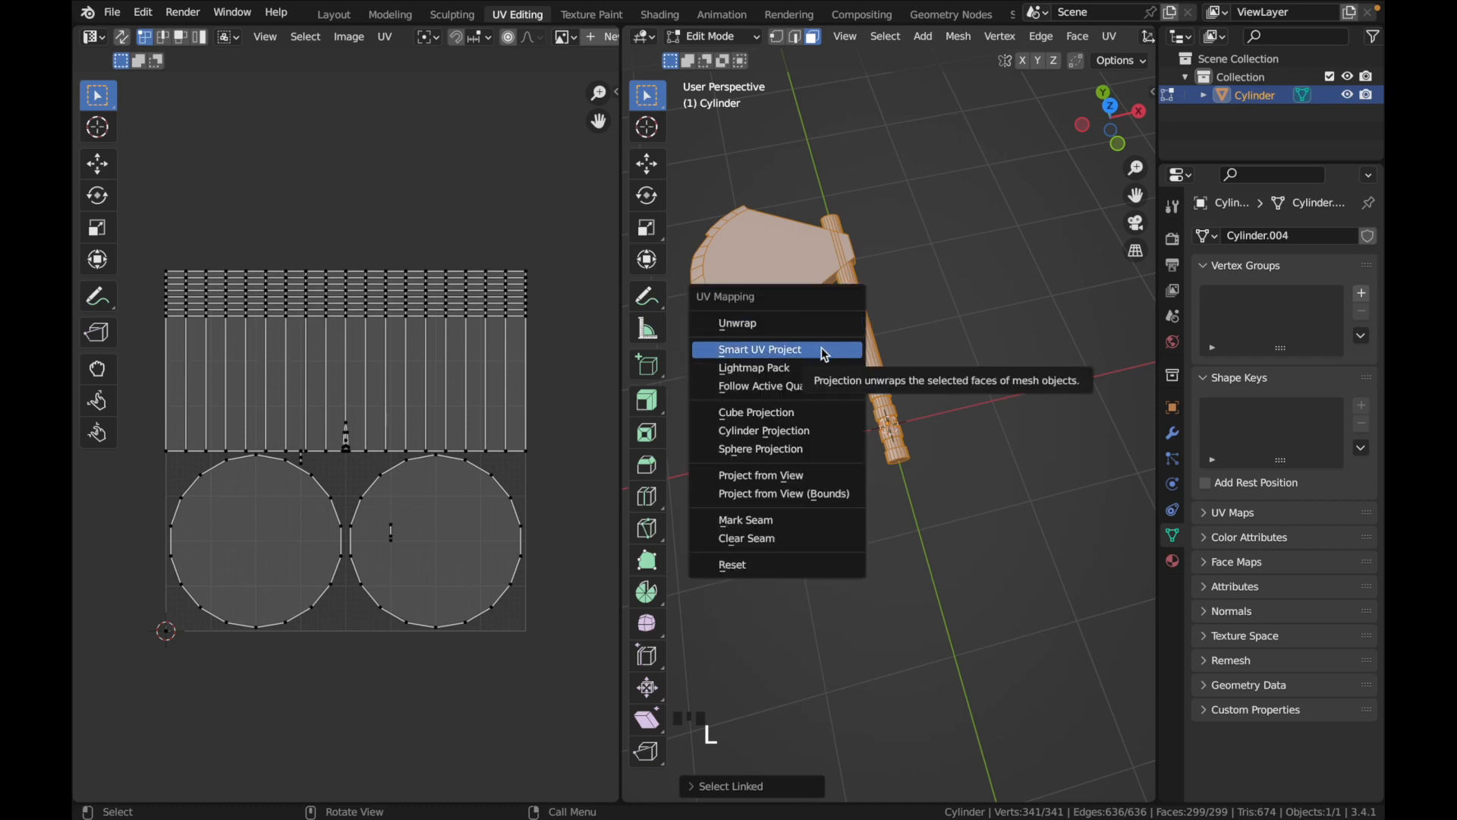
left_click(825, 351)
left_click(891, 430)
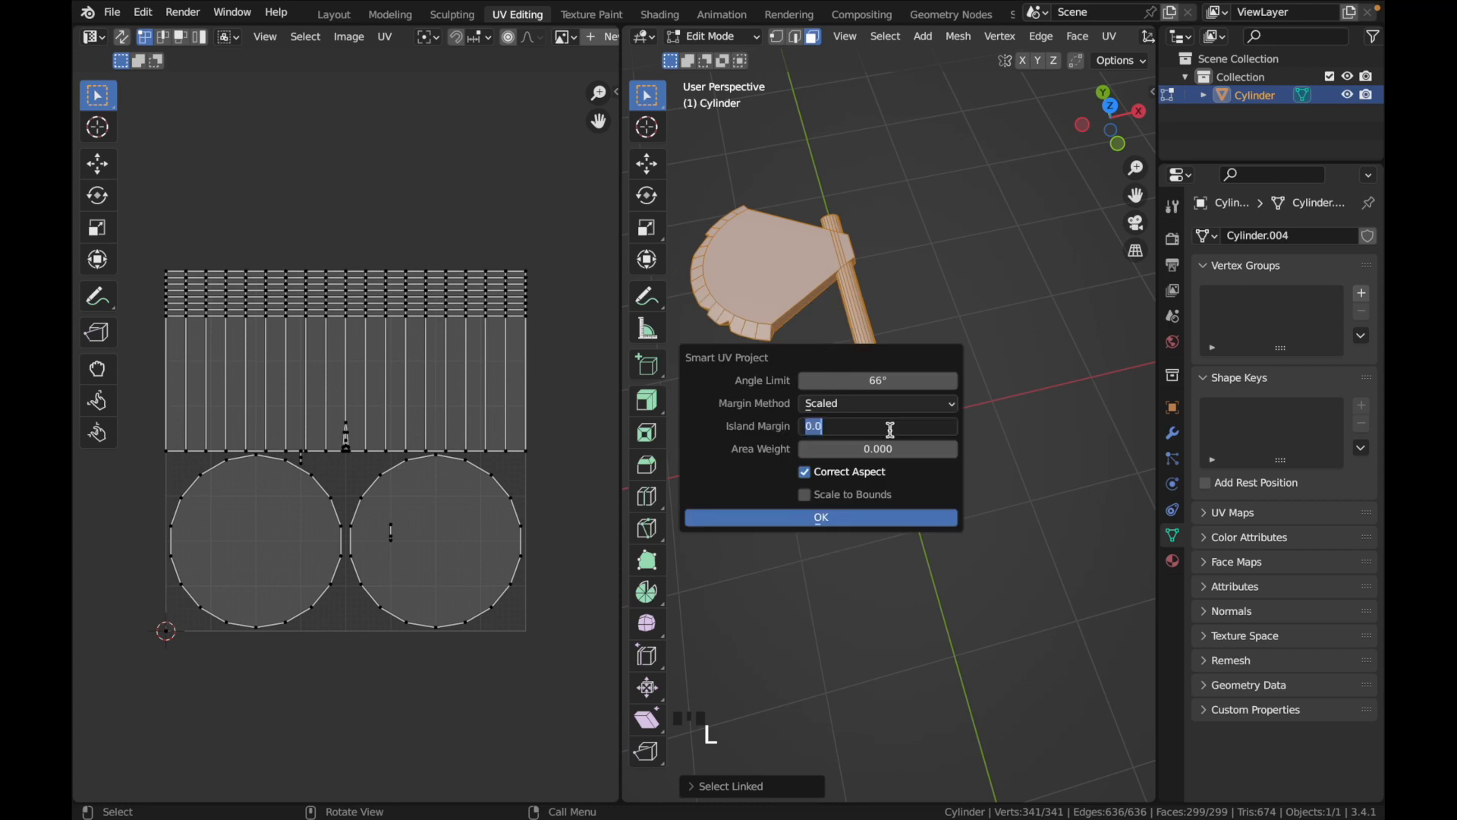
type("0.6")
key("Return")
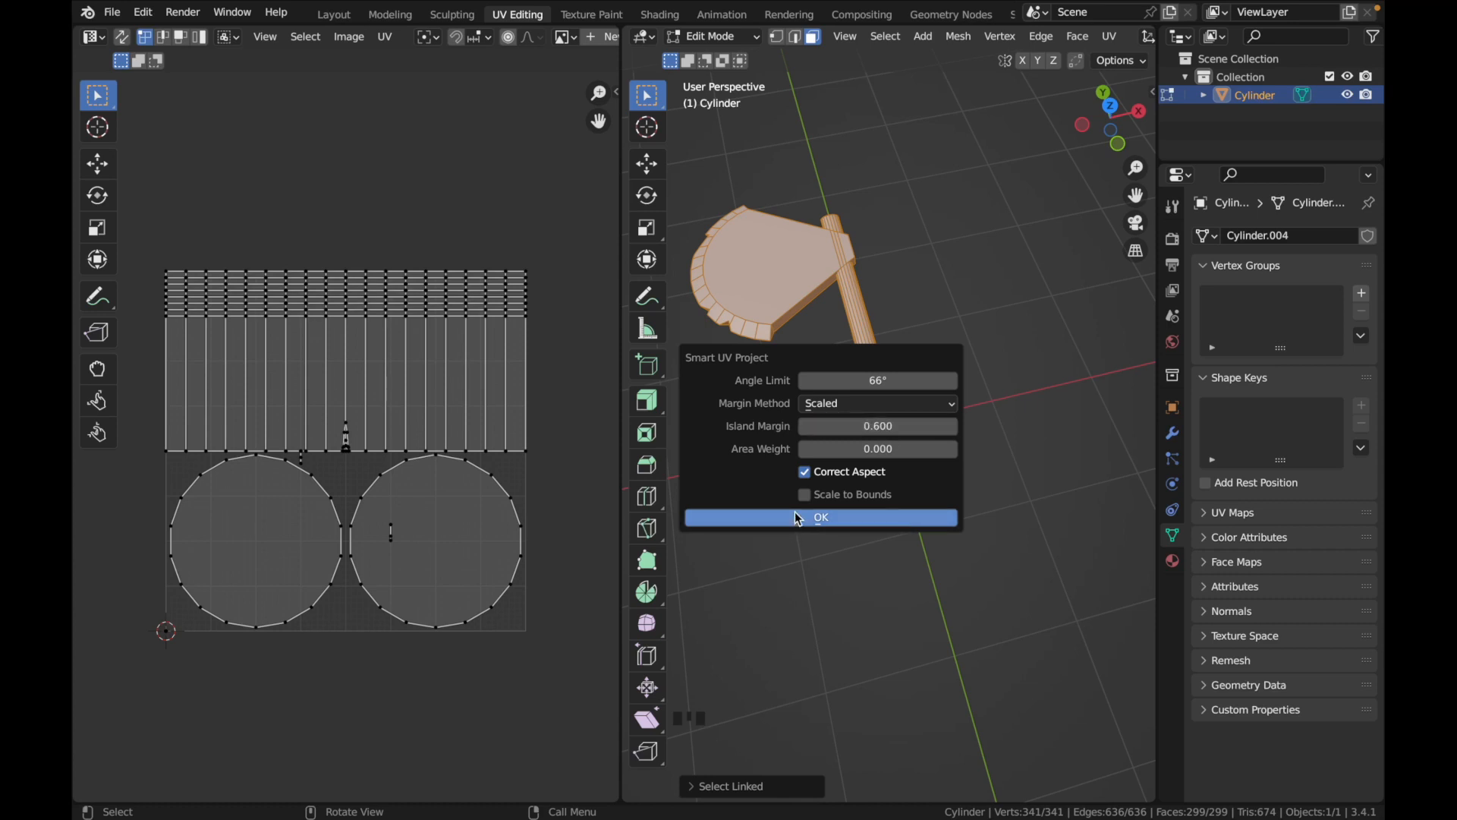
left_click(799, 519)
scroll(311, 599, "up", 2)
scroll(310, 599, "up", 2)
scroll(311, 599, "up", 1)
Select only the handle's linked mesh and scale all its UV islands down to a little over half size
left_click(801, 486)
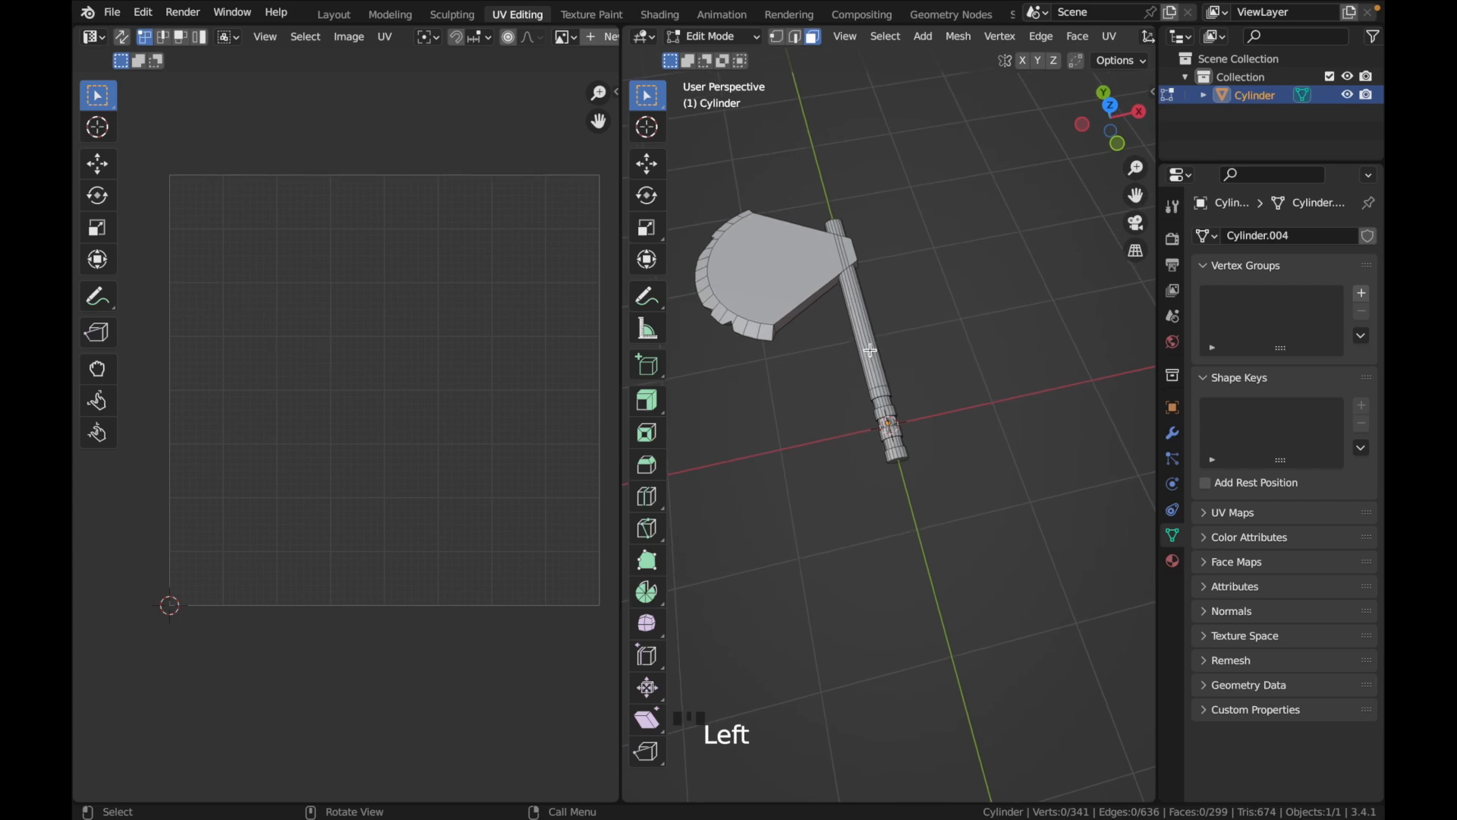
key("l")
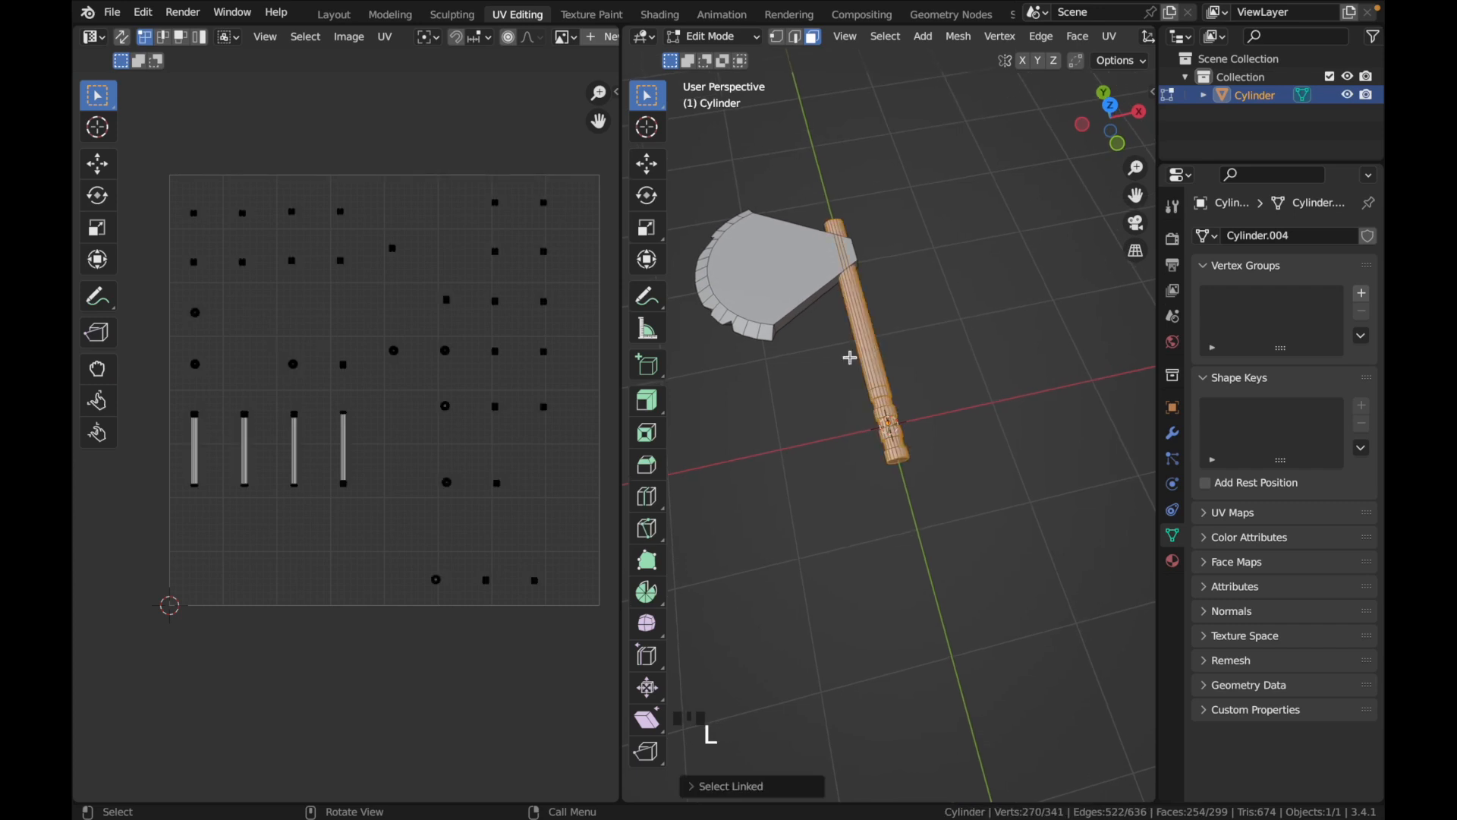
left_click_drag(181, 194, 592, 602)
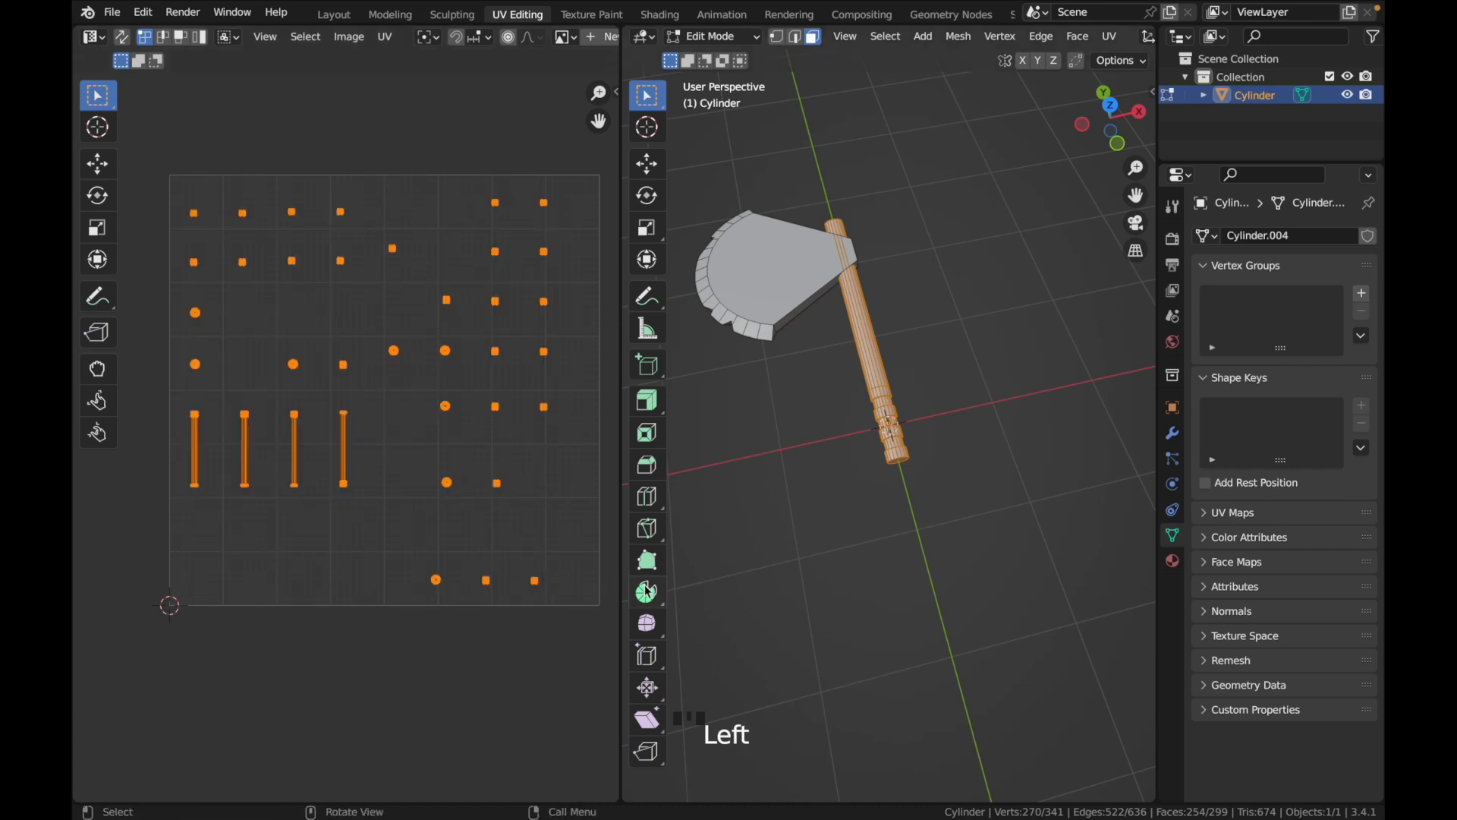
key("s")
key("s")
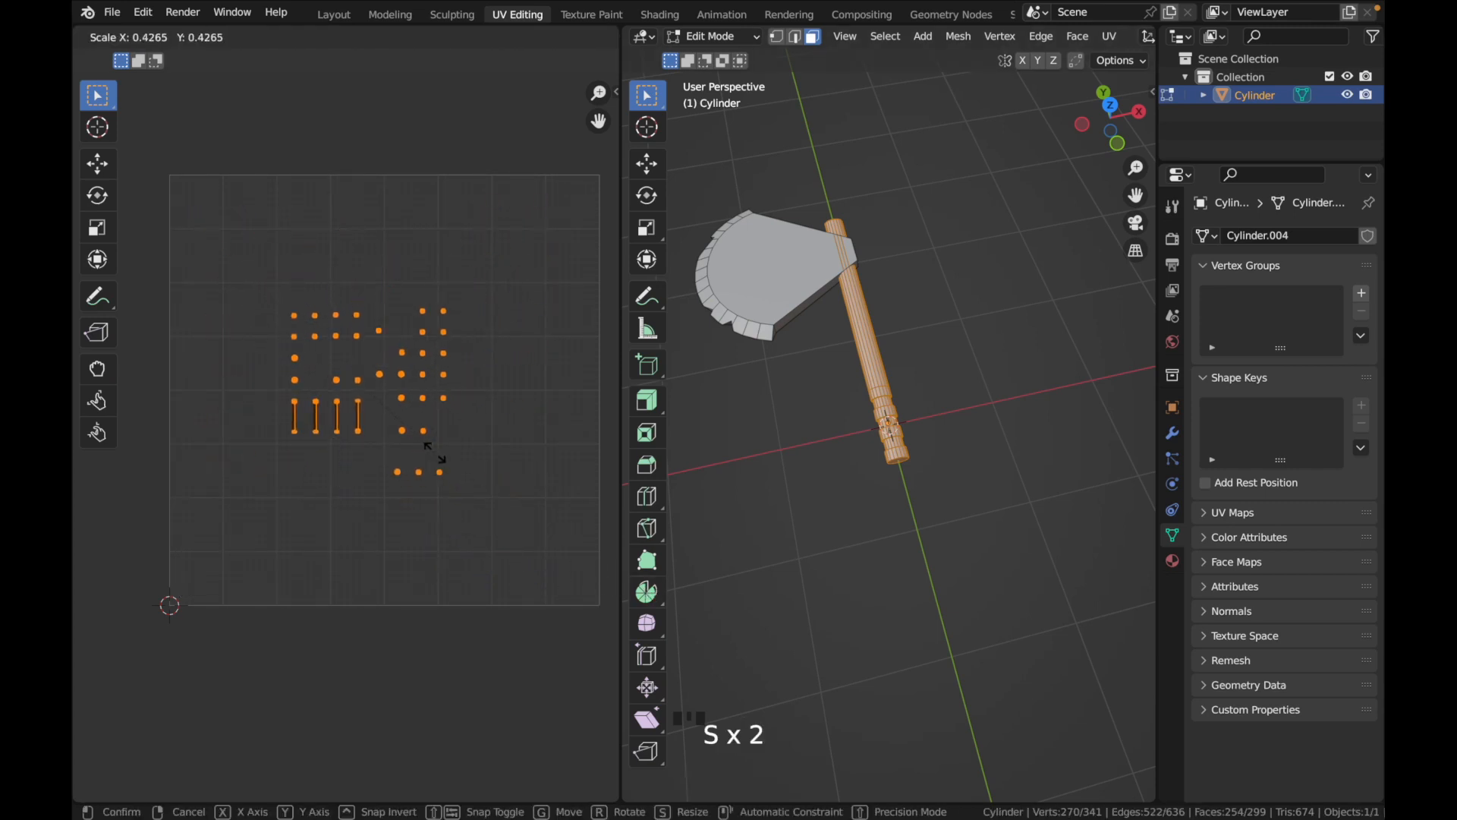
left_click(456, 476)
Gather the handle's outlying UV islands into one compact cluster, closing the gaps around the long strips and the small islands
left_click_drag(237, 254, 407, 336)
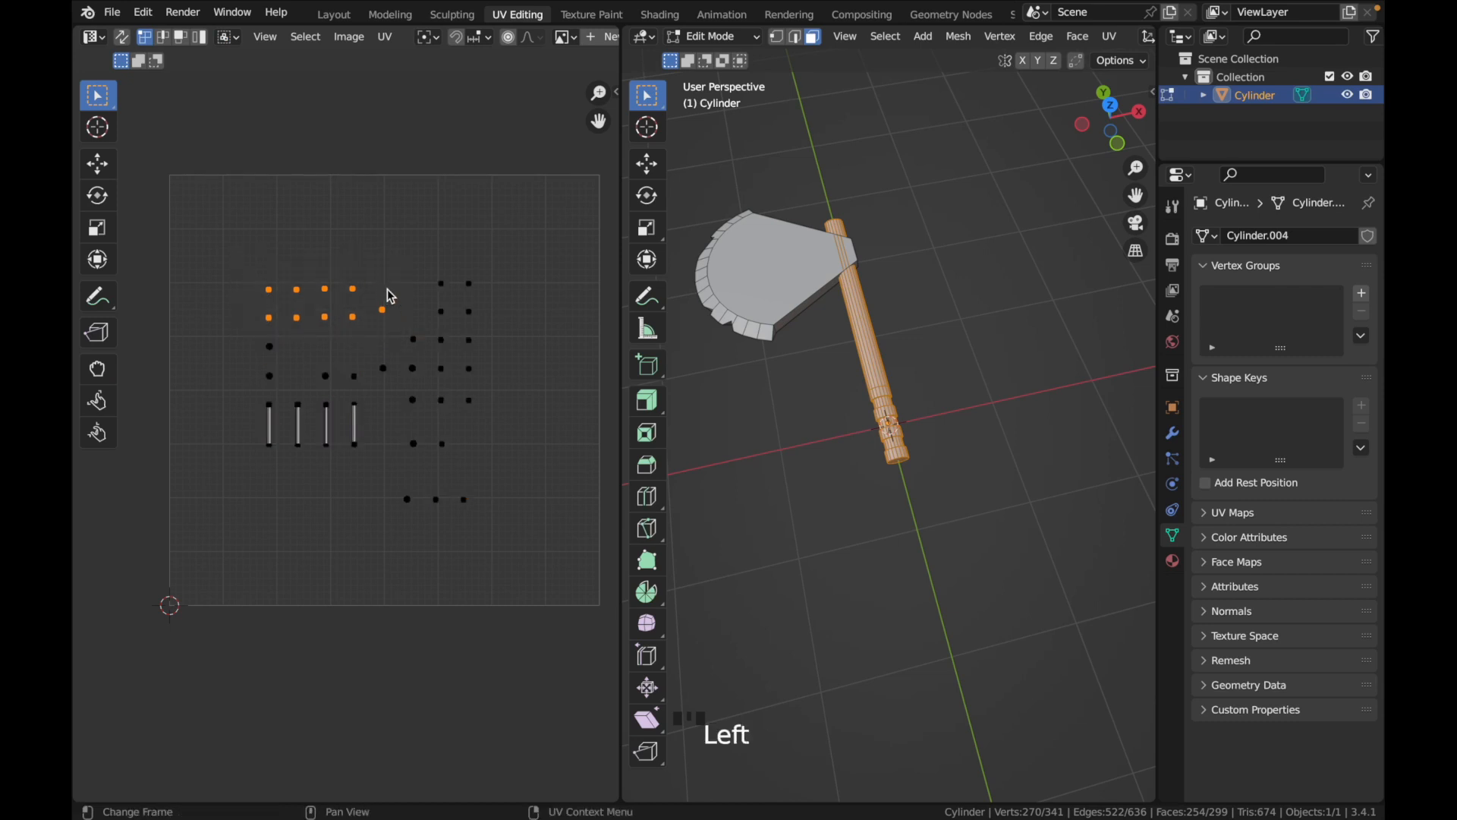
key("g")
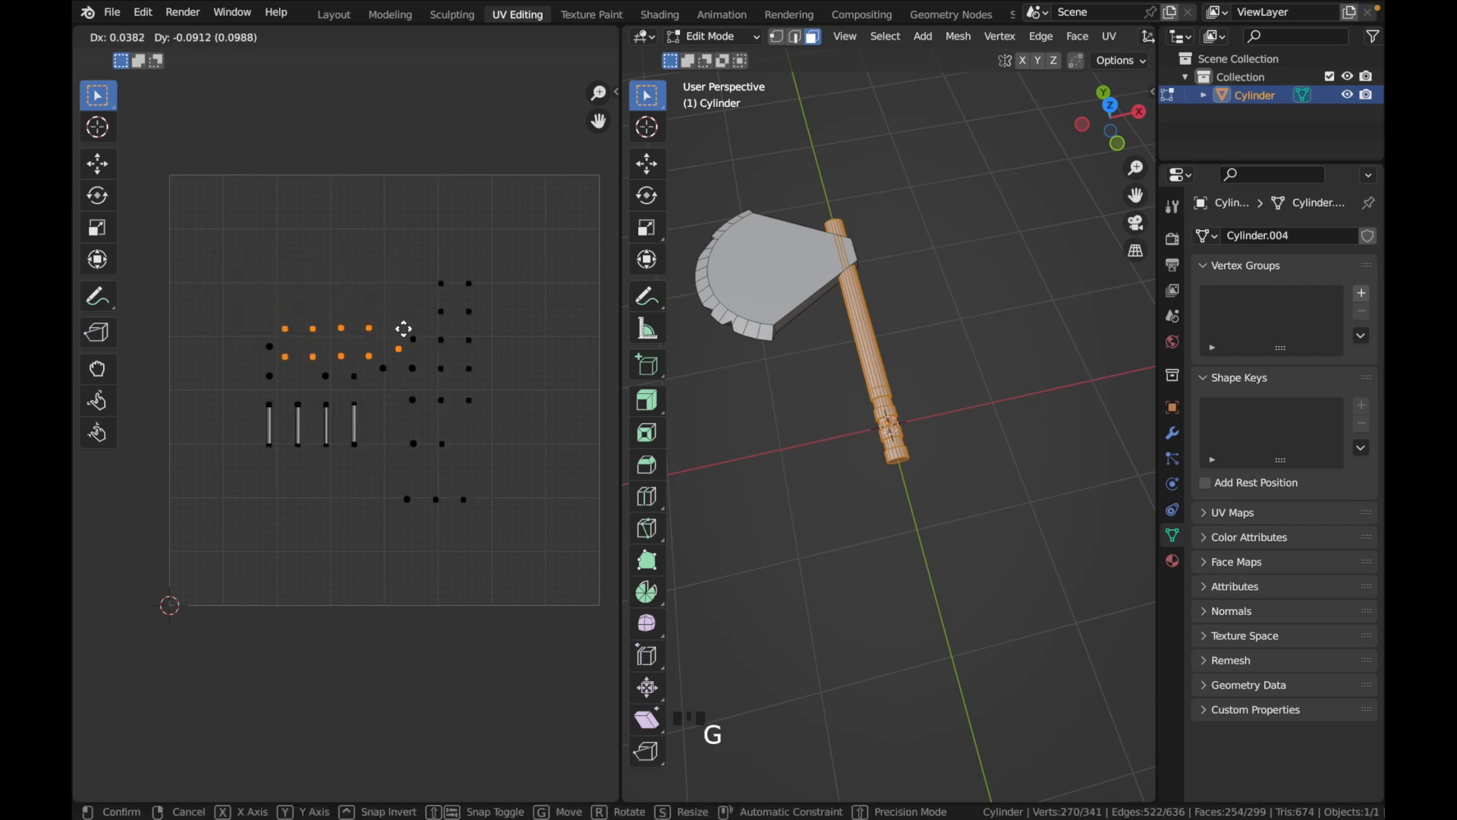
left_click(404, 329)
left_click_drag(410, 261, 507, 321)
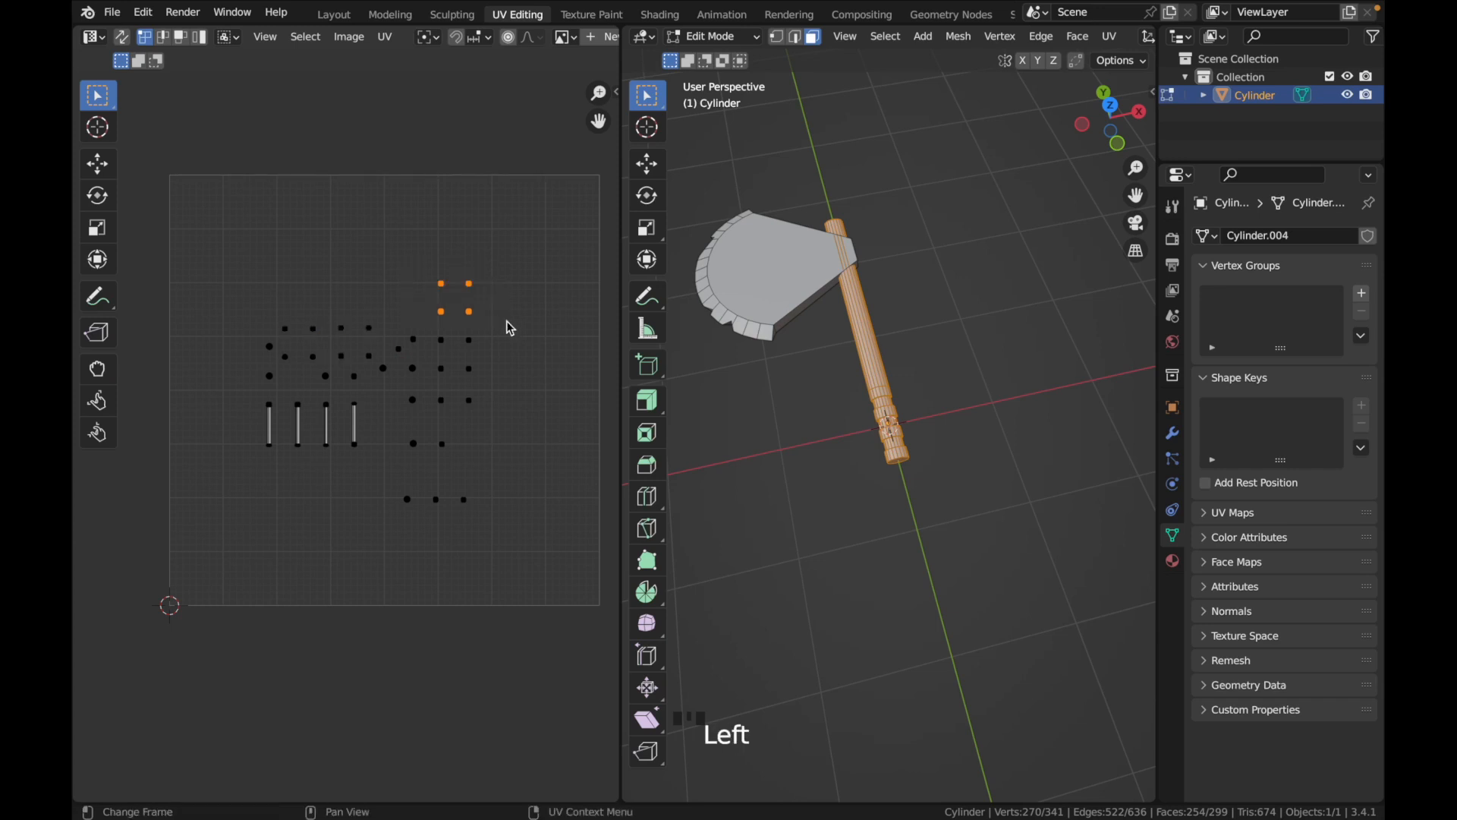
key("g")
left_click(413, 501)
left_click_drag(373, 479, 498, 536)
key("g")
left_click(465, 511)
Move all of the handle's UV islands together into the upper-right area of the UV square
left_click_drag(211, 274, 489, 509)
key("g")
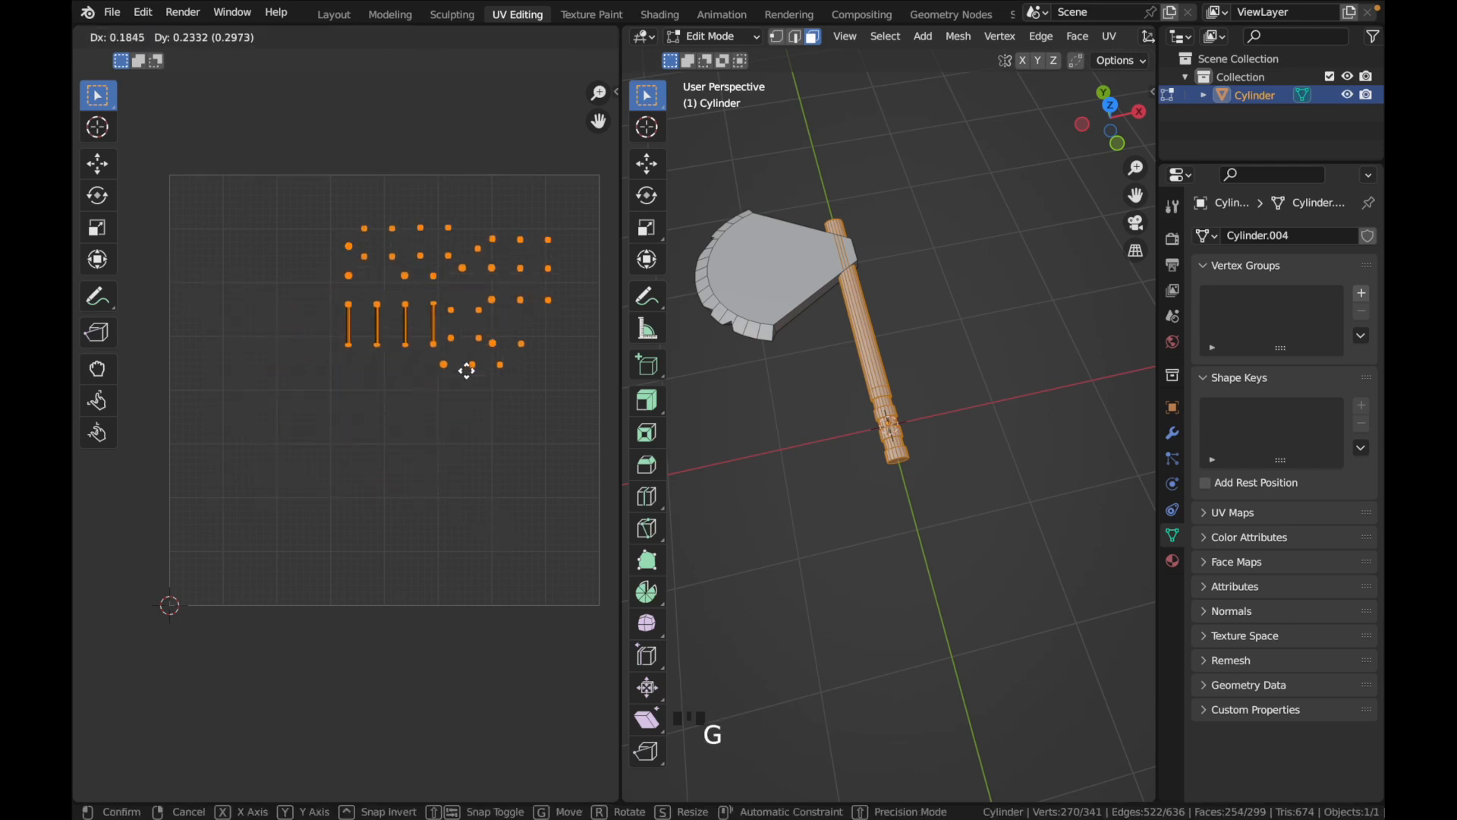
left_click(467, 371)
Select only the blade's linked mesh and move its small central UV islands down toward the two large blade-face islands
left_click(778, 396)
key("l")
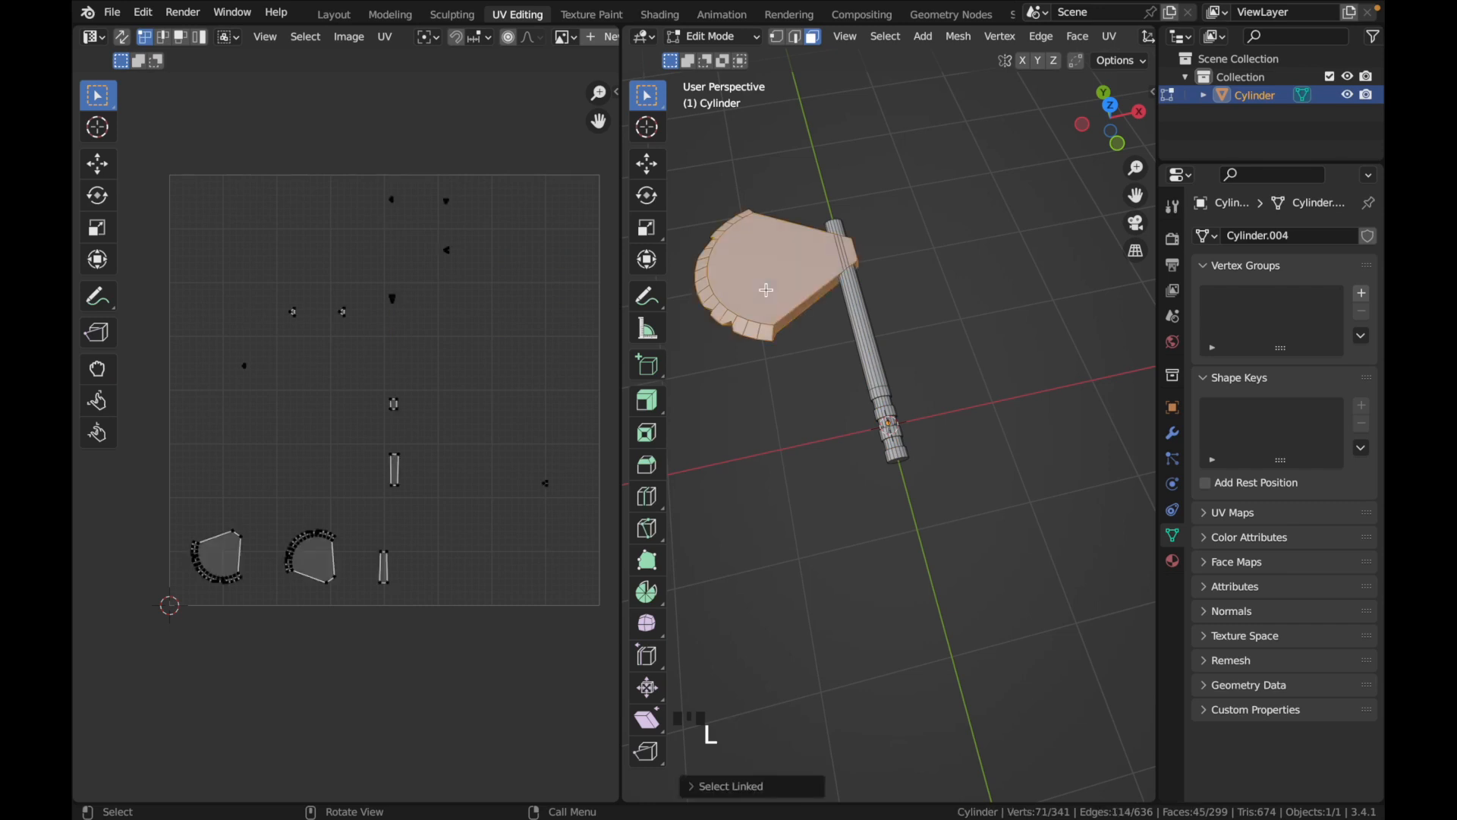
left_click_drag(212, 204, 520, 378)
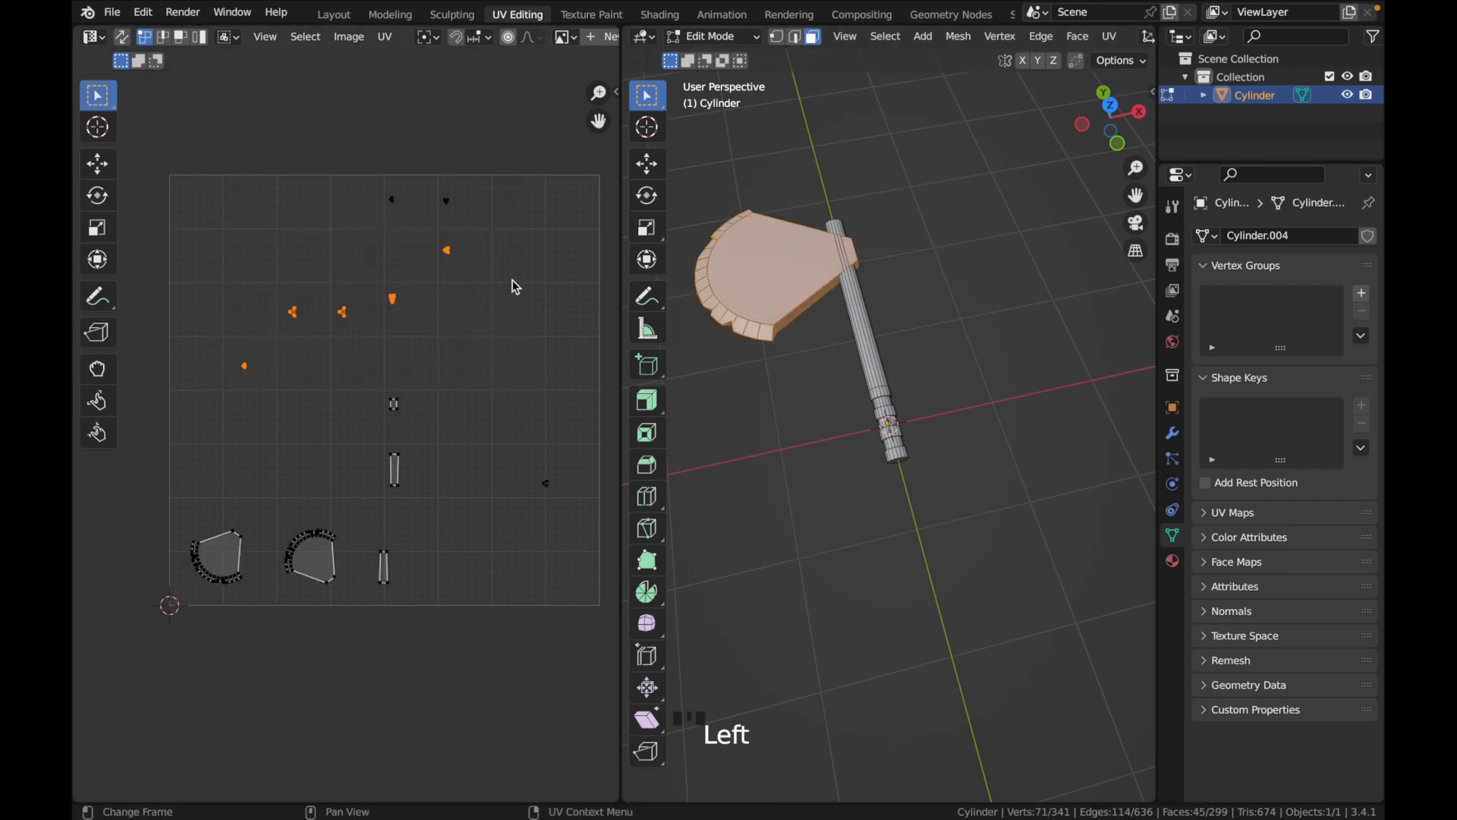
key("g")
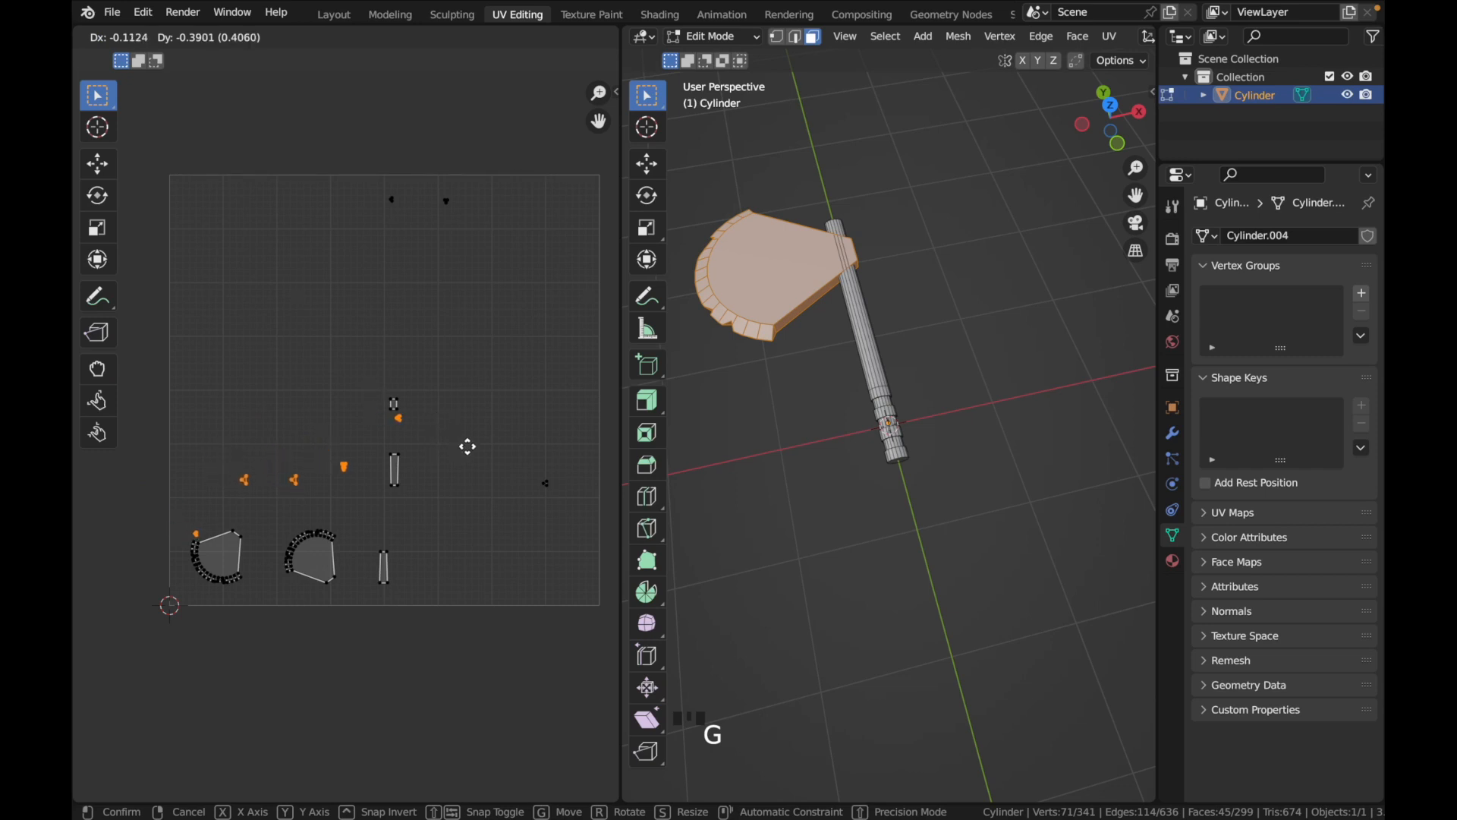
left_click(472, 396)
left_click_drag(292, 273, 447, 442)
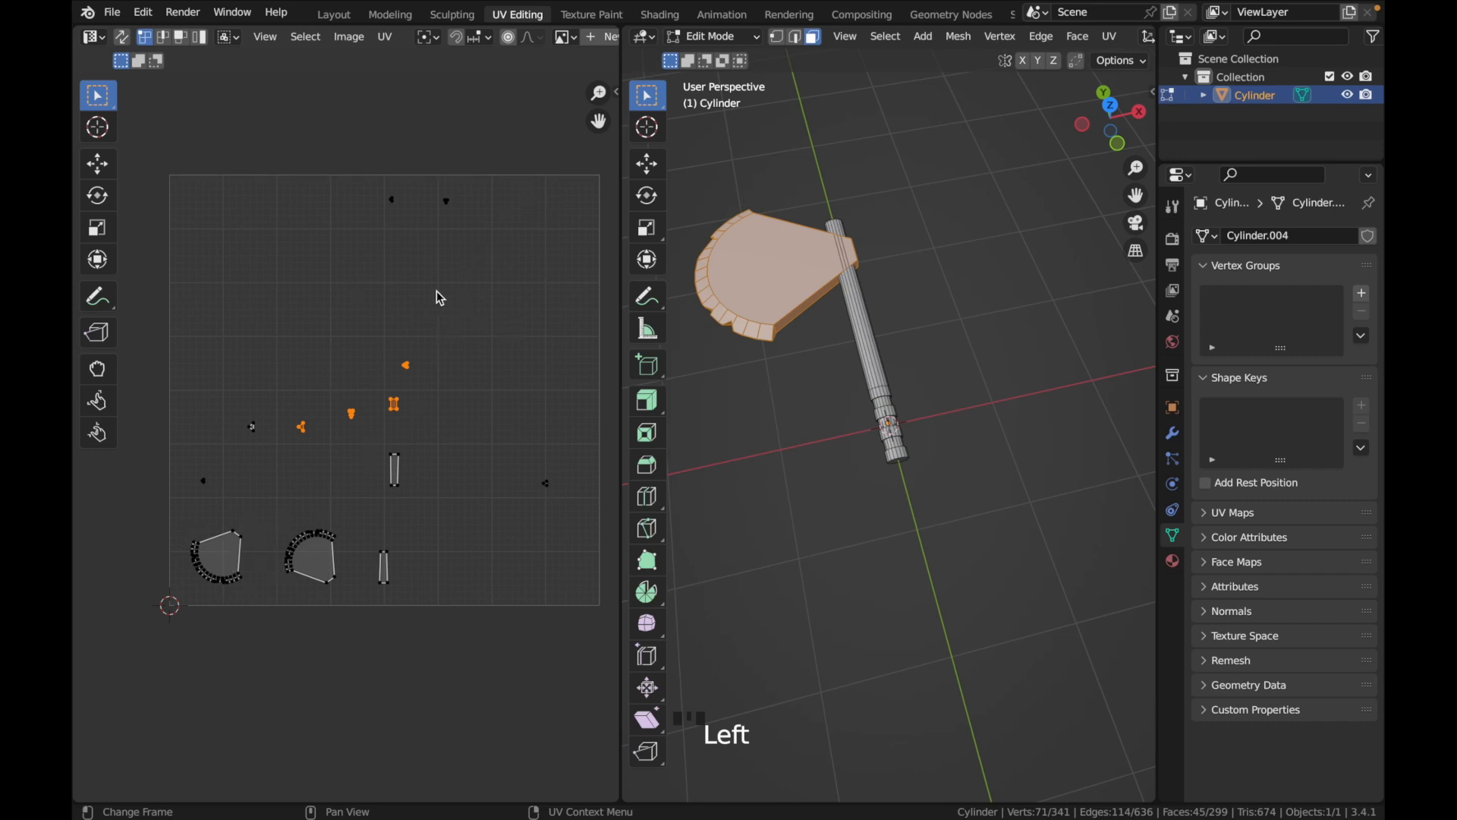
key("g")
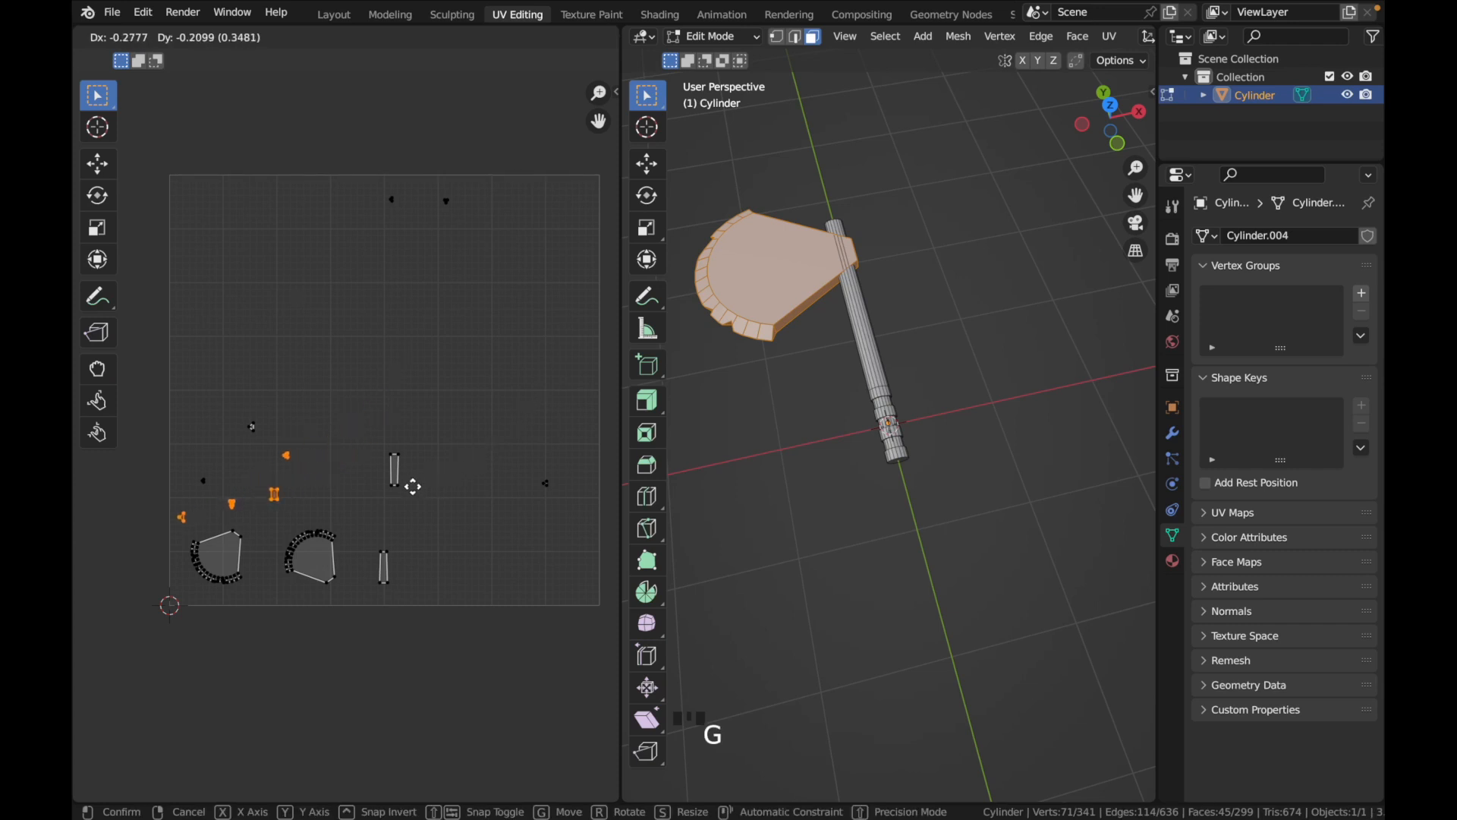
left_click(424, 499)
Bring the blade's two topmost UV islands and the one farthest right into the lower-left cluster
left_click_drag(364, 201, 531, 283)
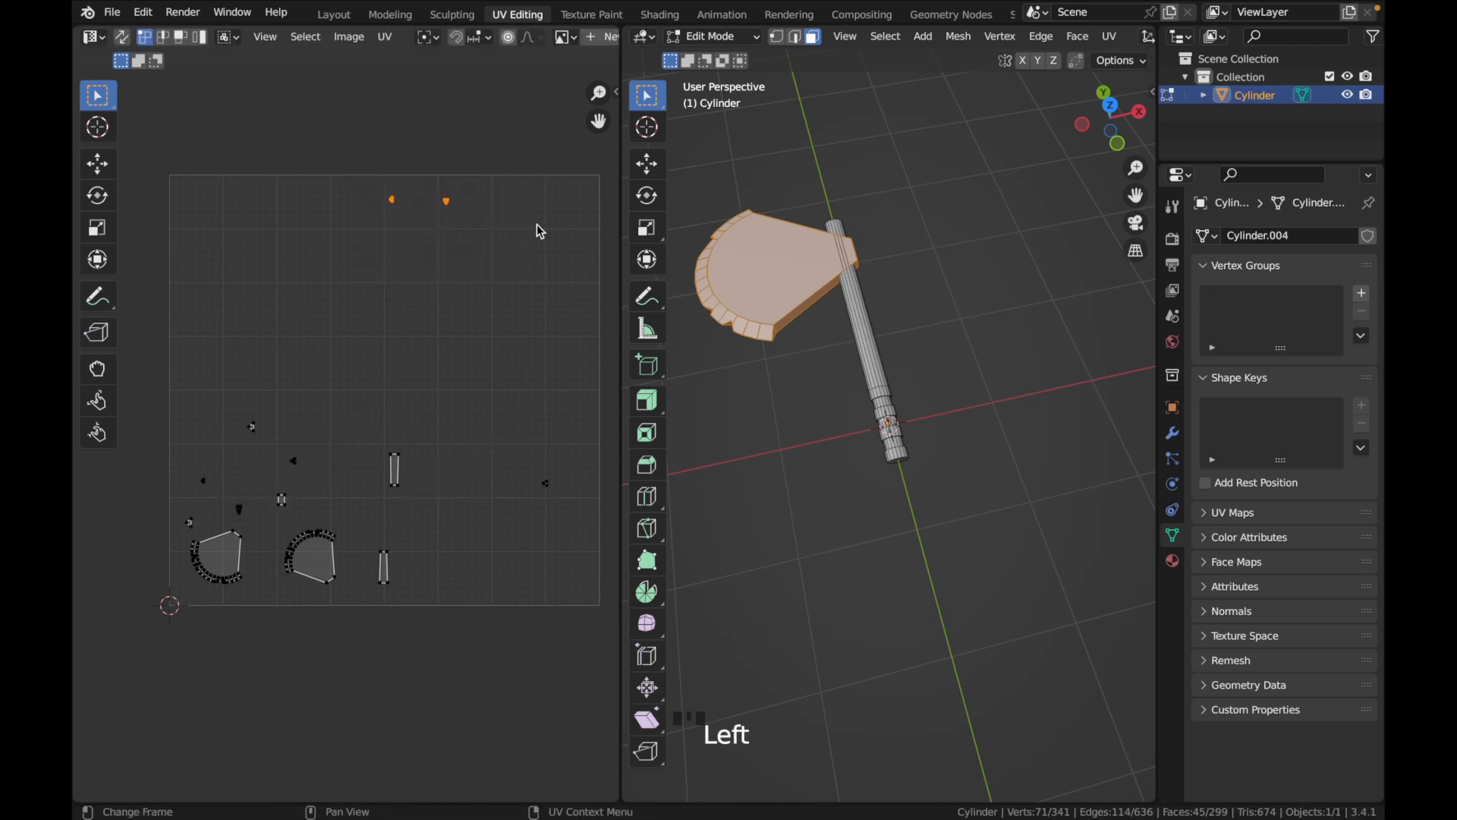
key("g")
left_click(332, 507)
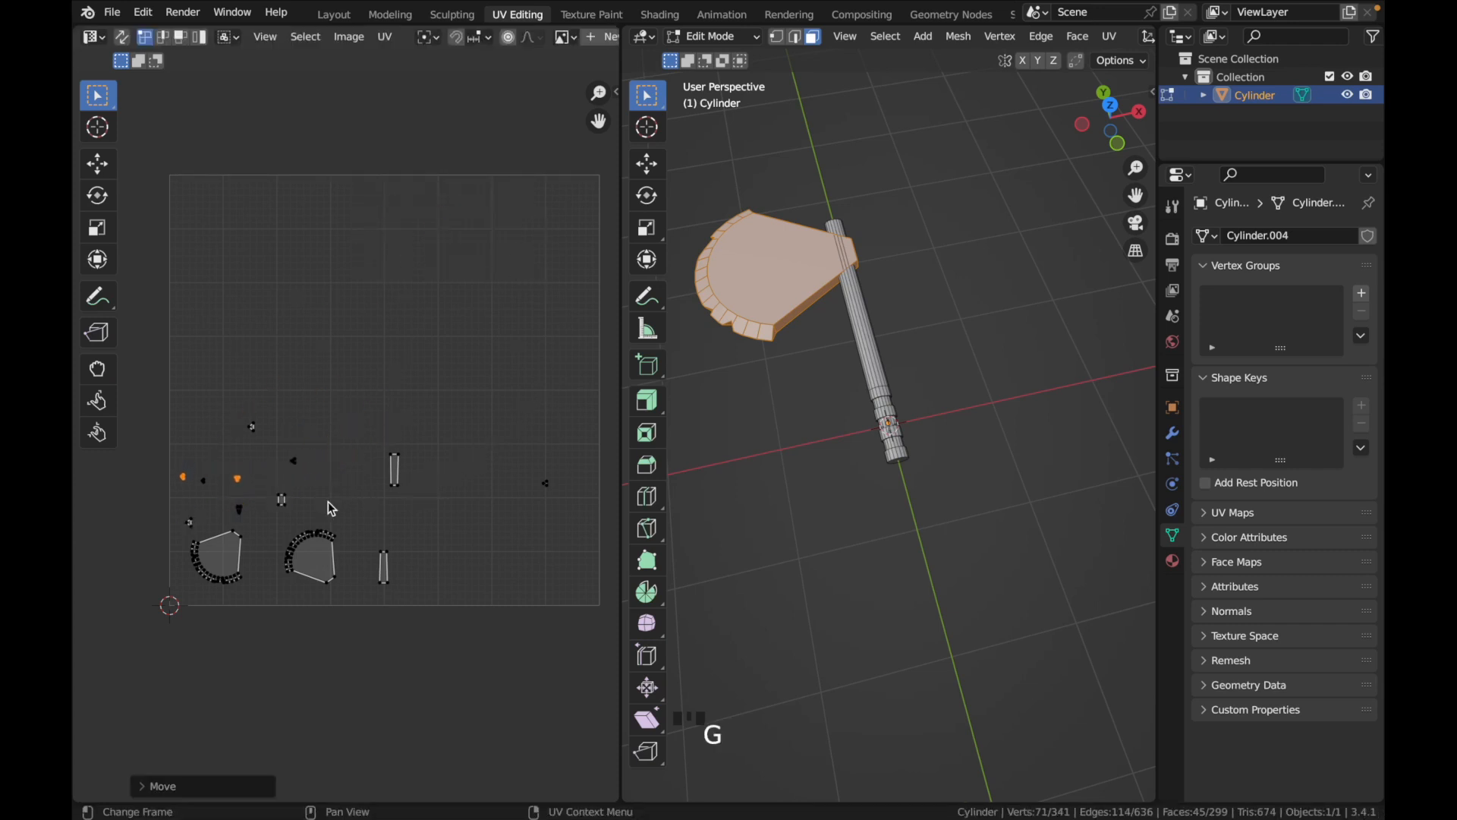
left_click_drag(460, 442, 567, 521)
key("g")
left_click(342, 527)
Move the blade's upper strip island and remaining stray island into the lower-left cluster, and select the whole axe mesh
left_click_drag(368, 434, 437, 504)
key("g")
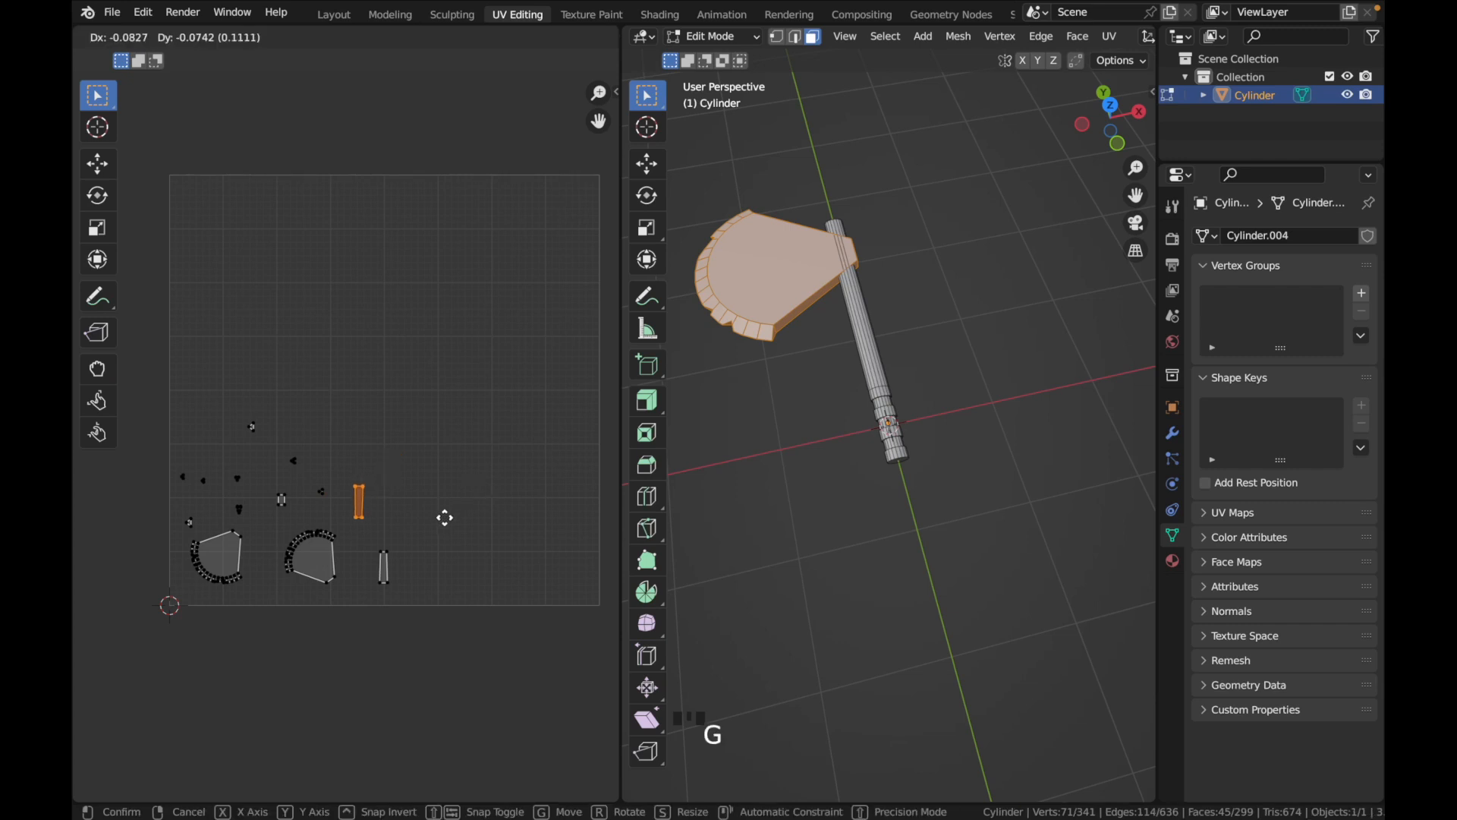
left_click(407, 540)
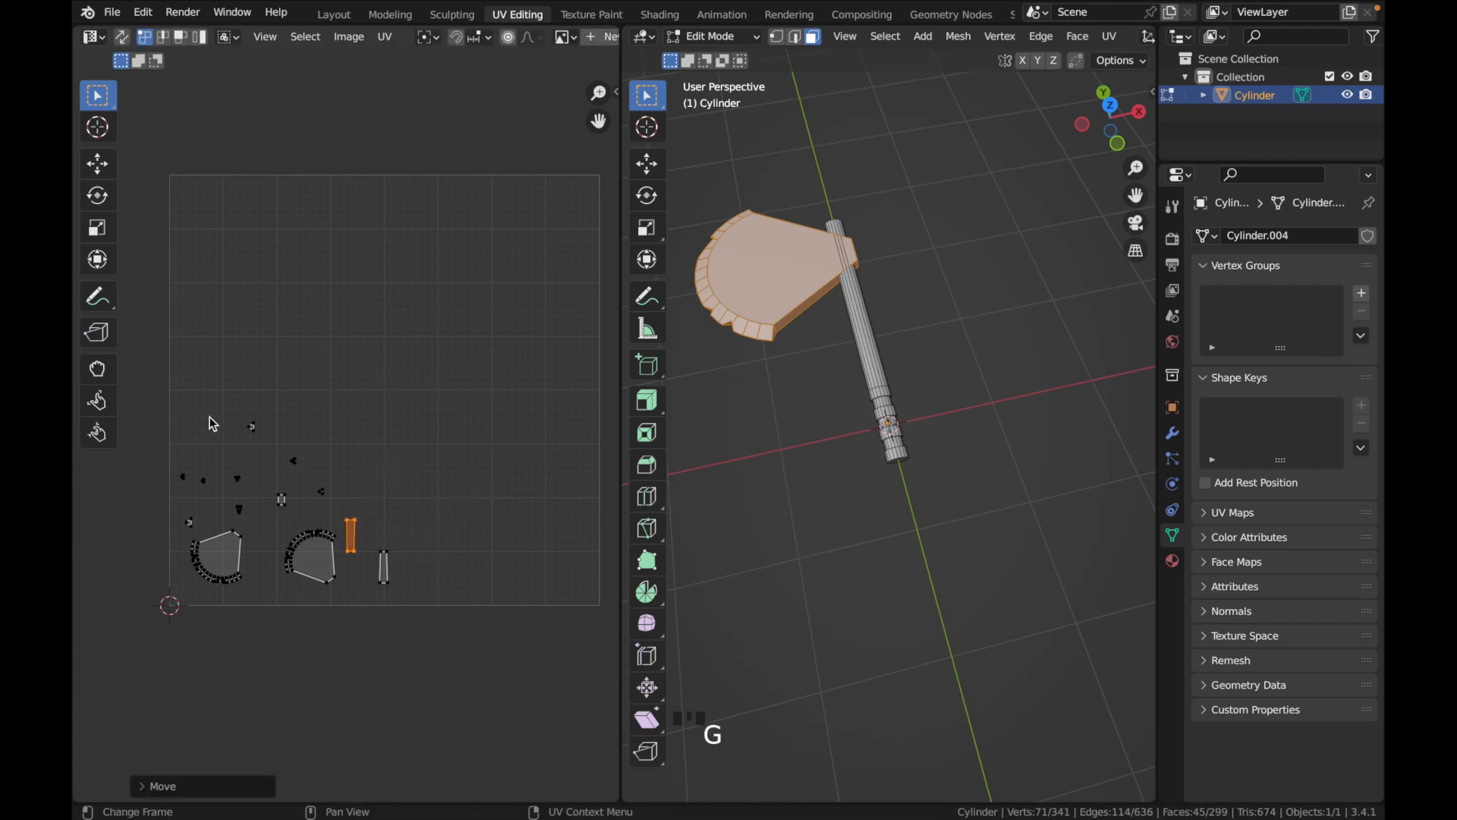
left_click(253, 426)
key("g")
left_click(331, 463)
left_click(353, 419)
key("a")
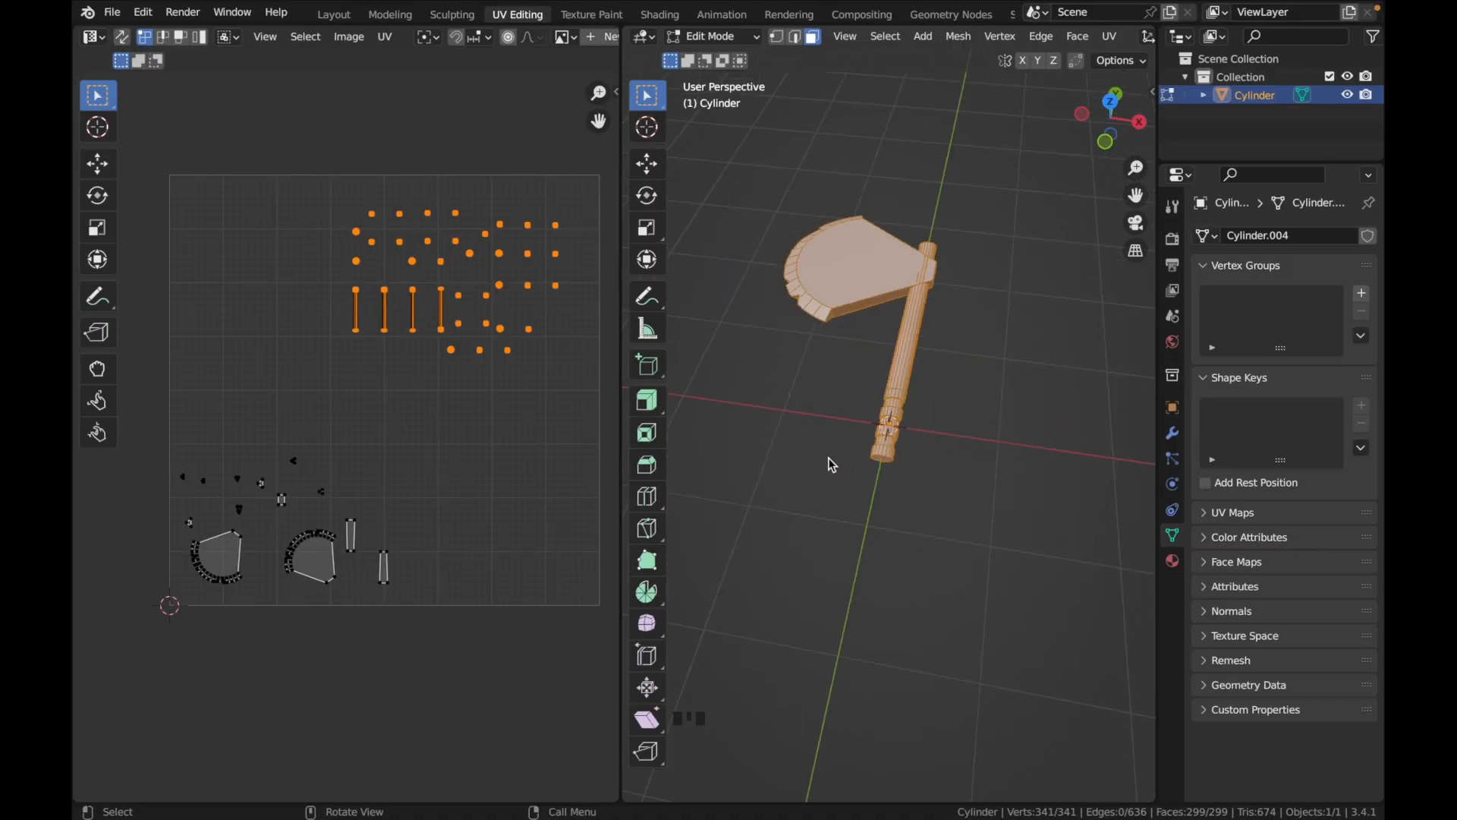
Switch to the Shading workspace, create a new material for the axe and add an Image Texture node to it
left_click(659, 15)
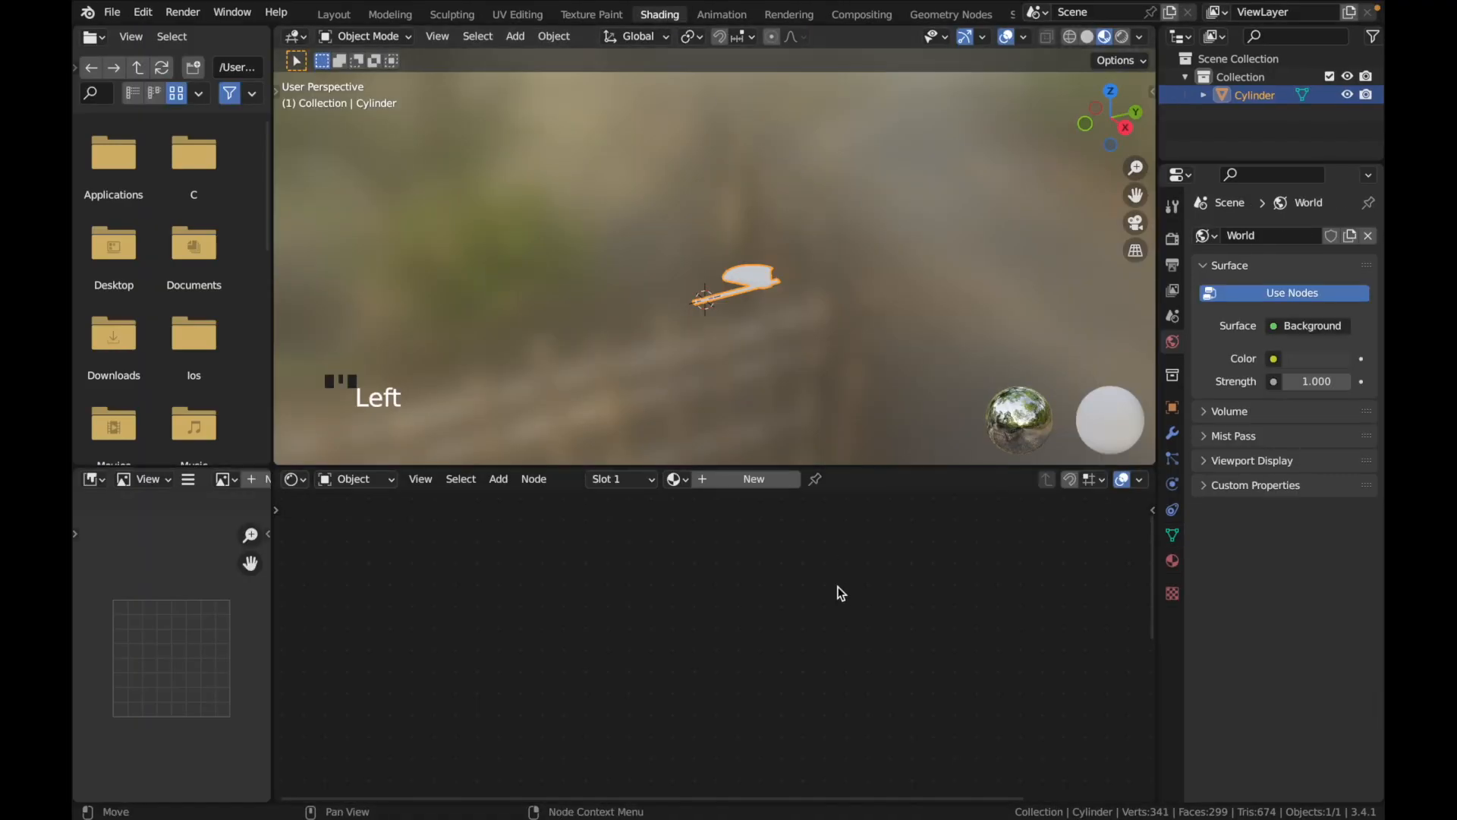
left_click(740, 478)
key("shift+a")
mouse_move(677, 639)
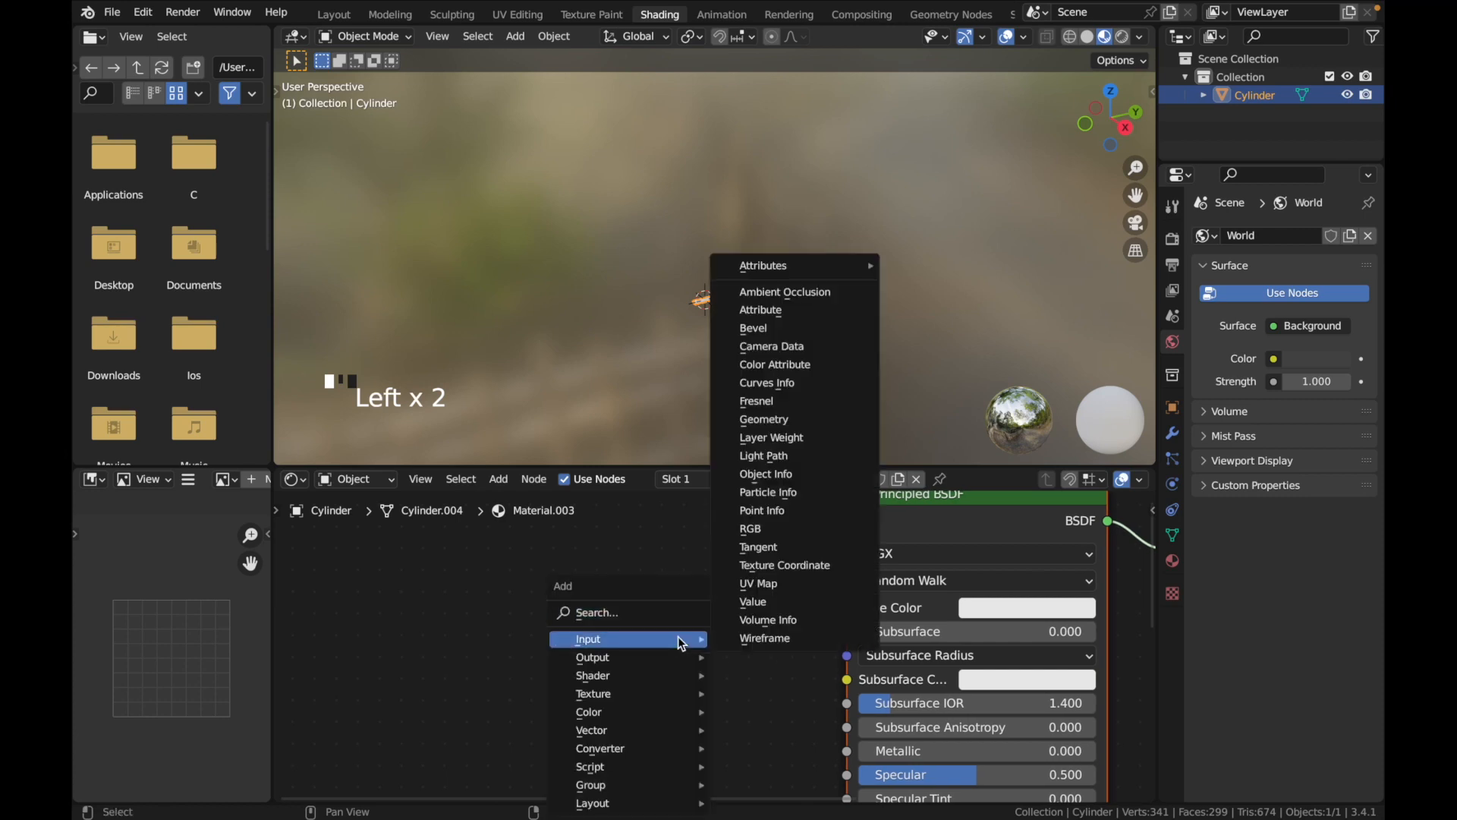
left_click(664, 612)
type("image")
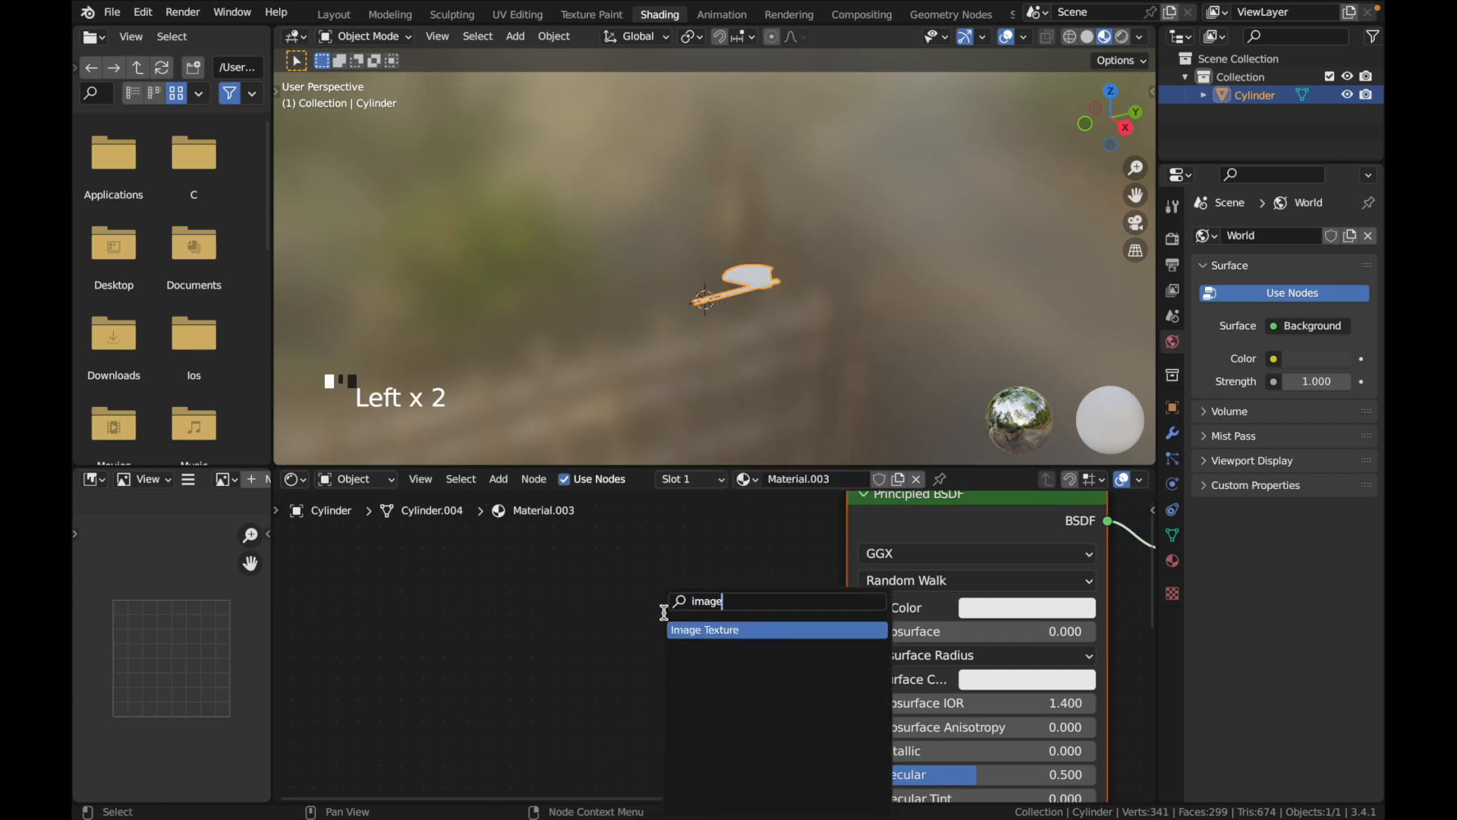
key("Return")
left_click(698, 614)
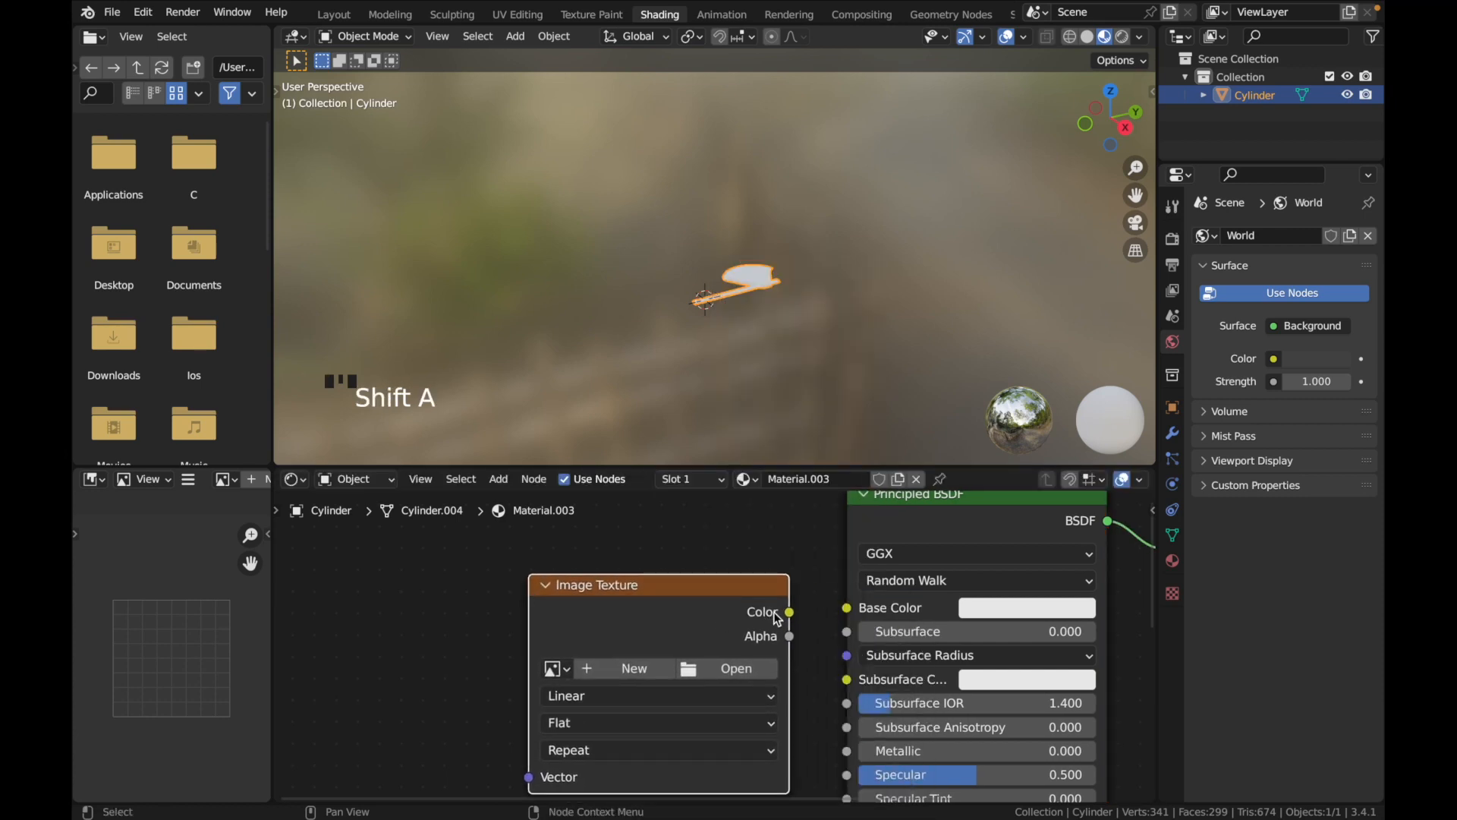
Connect the Image Texture's Color output to the Principled BSDF's Base Color and create a new blank image named BaseColor
left_click_drag(791, 612, 848, 607)
left_click_drag(636, 584, 589, 558)
left_click(571, 646)
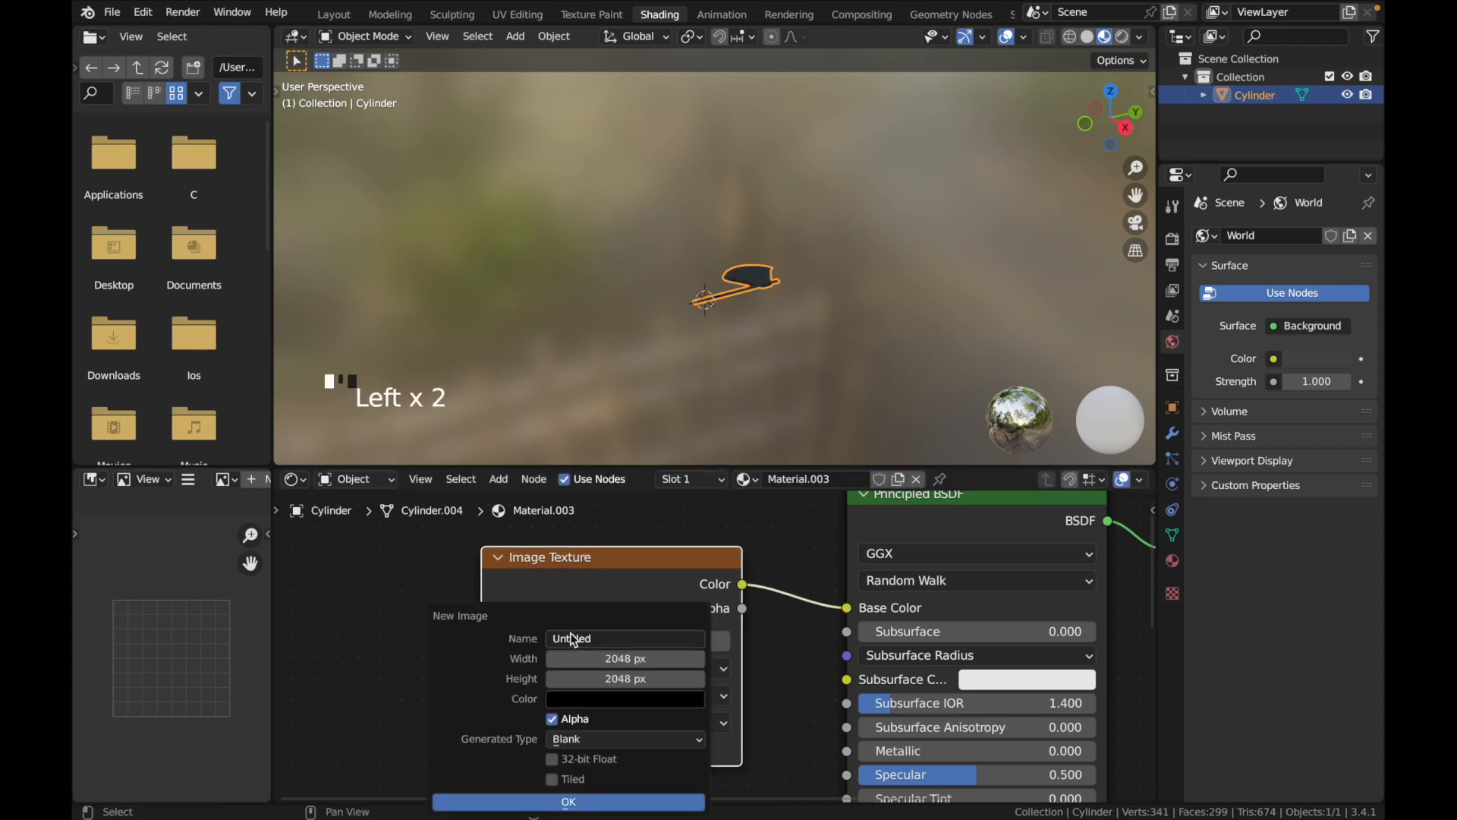
type("BaseColor")
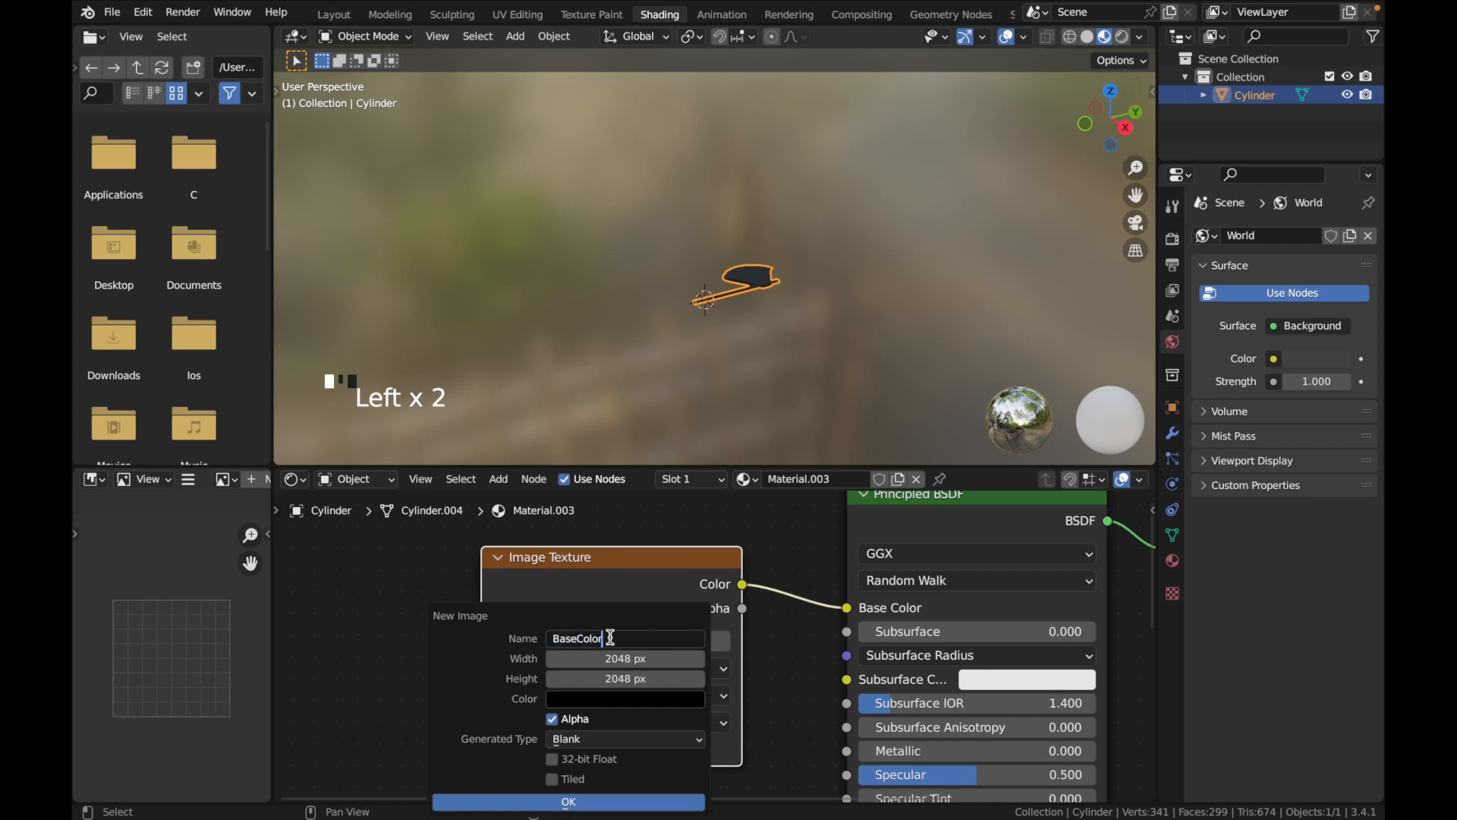
left_click(579, 802)
Switch to the Texture Paint workspace, show the BaseColor image in the image editor and set that editor to Paint mode
left_click(591, 14)
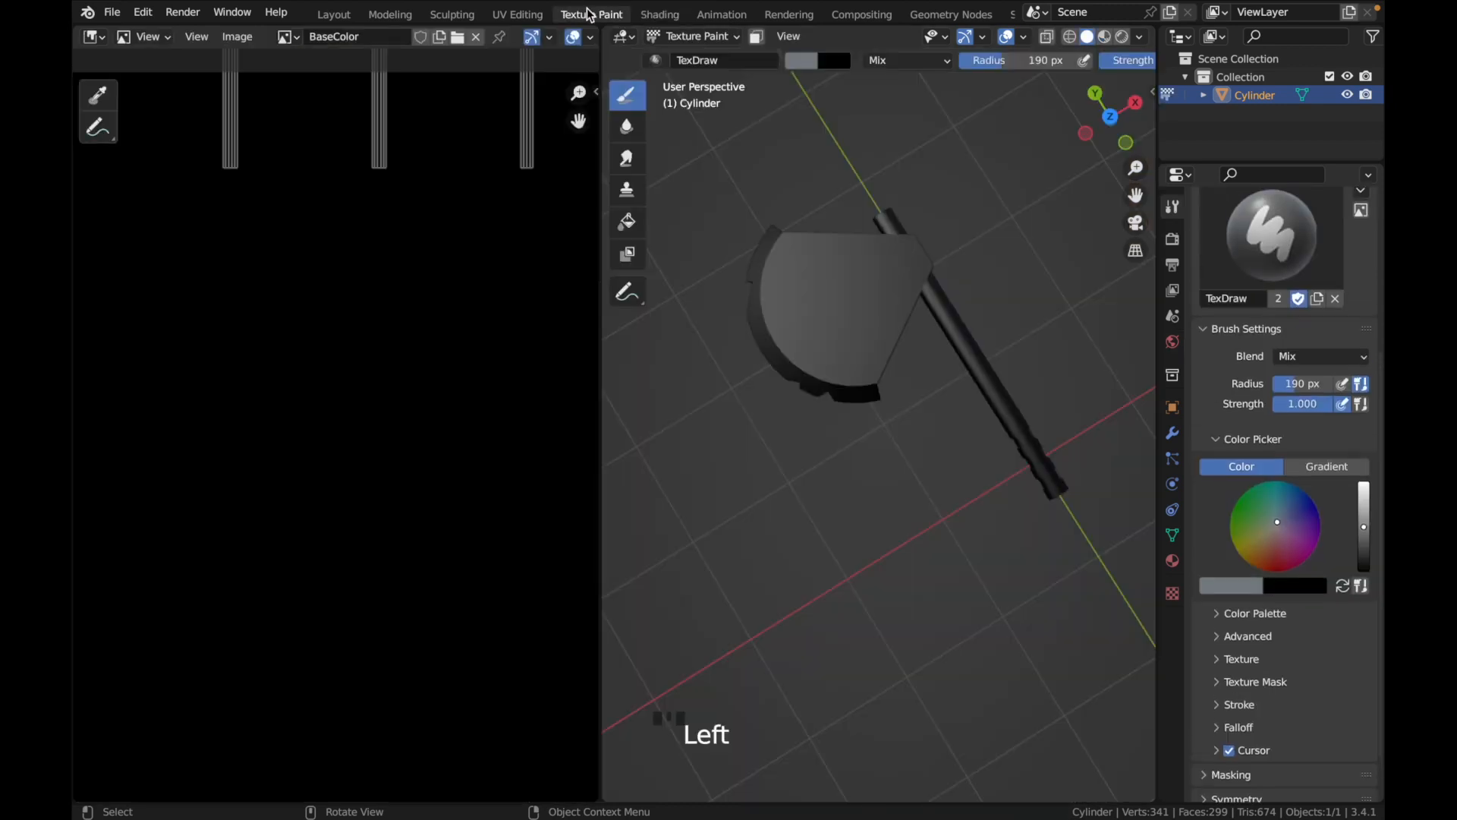
scroll(527, 335, "down", 4)
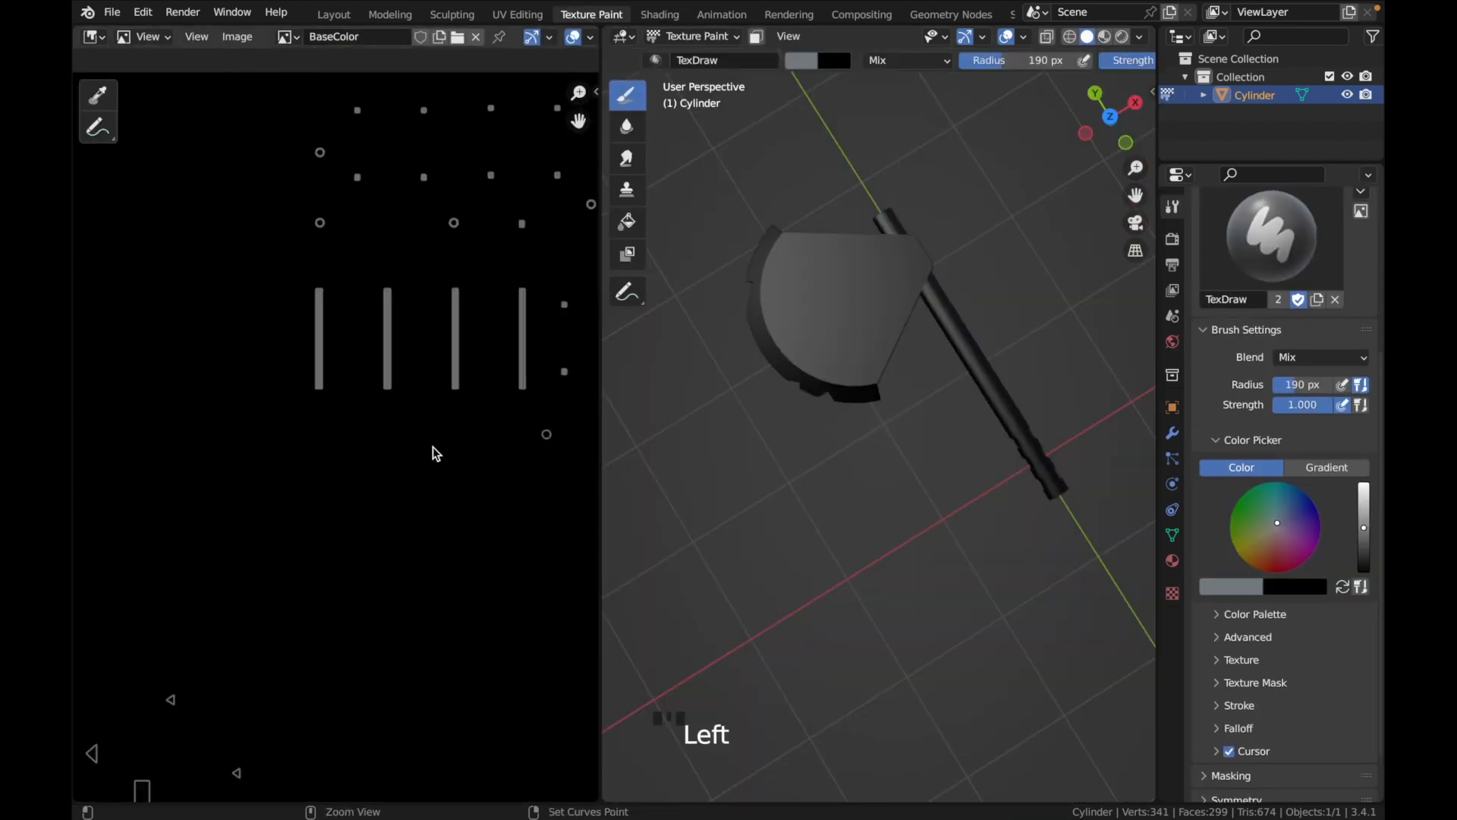
scroll(435, 453, "down", 3)
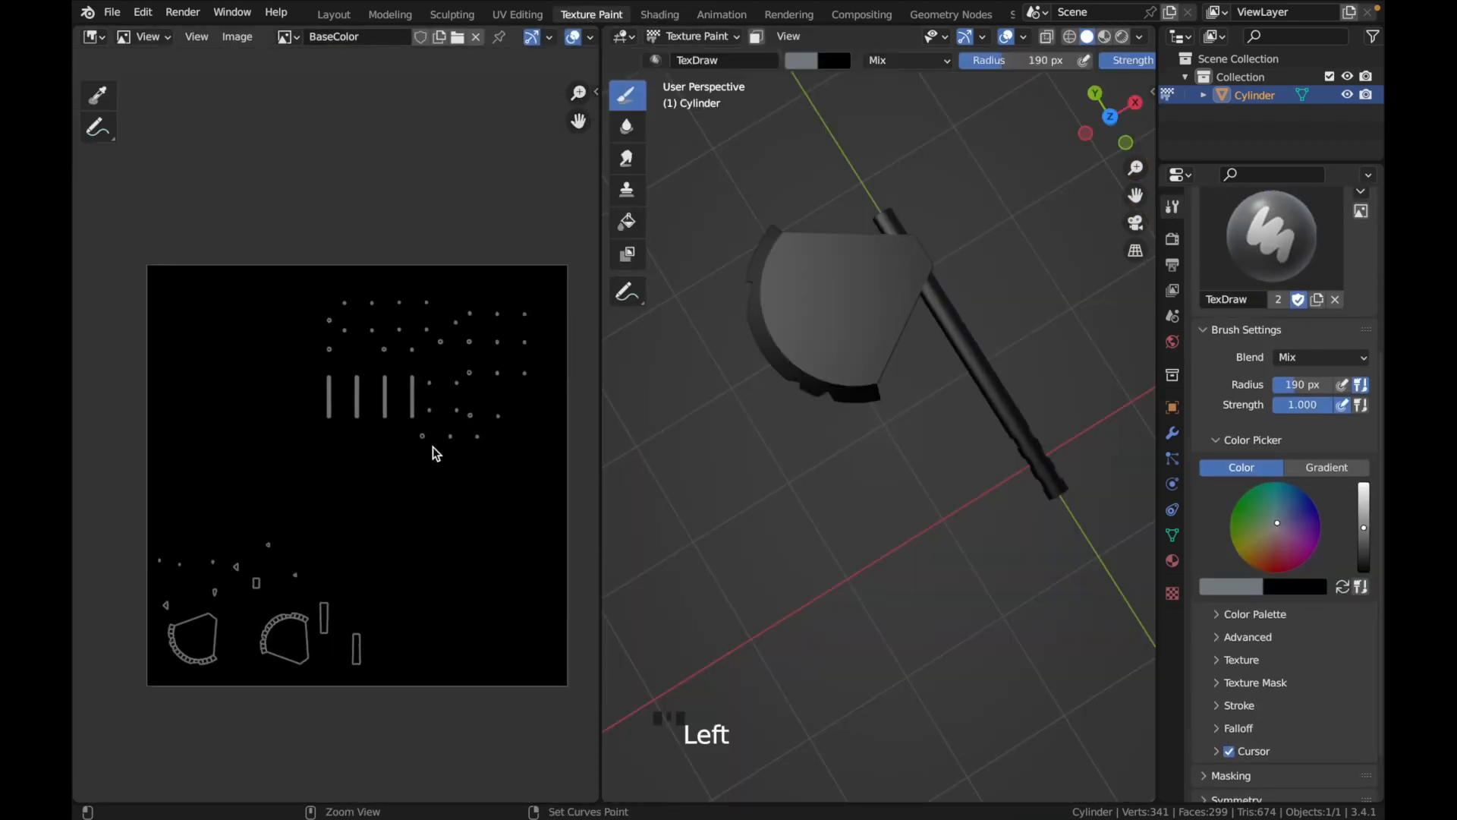
left_click(290, 39)
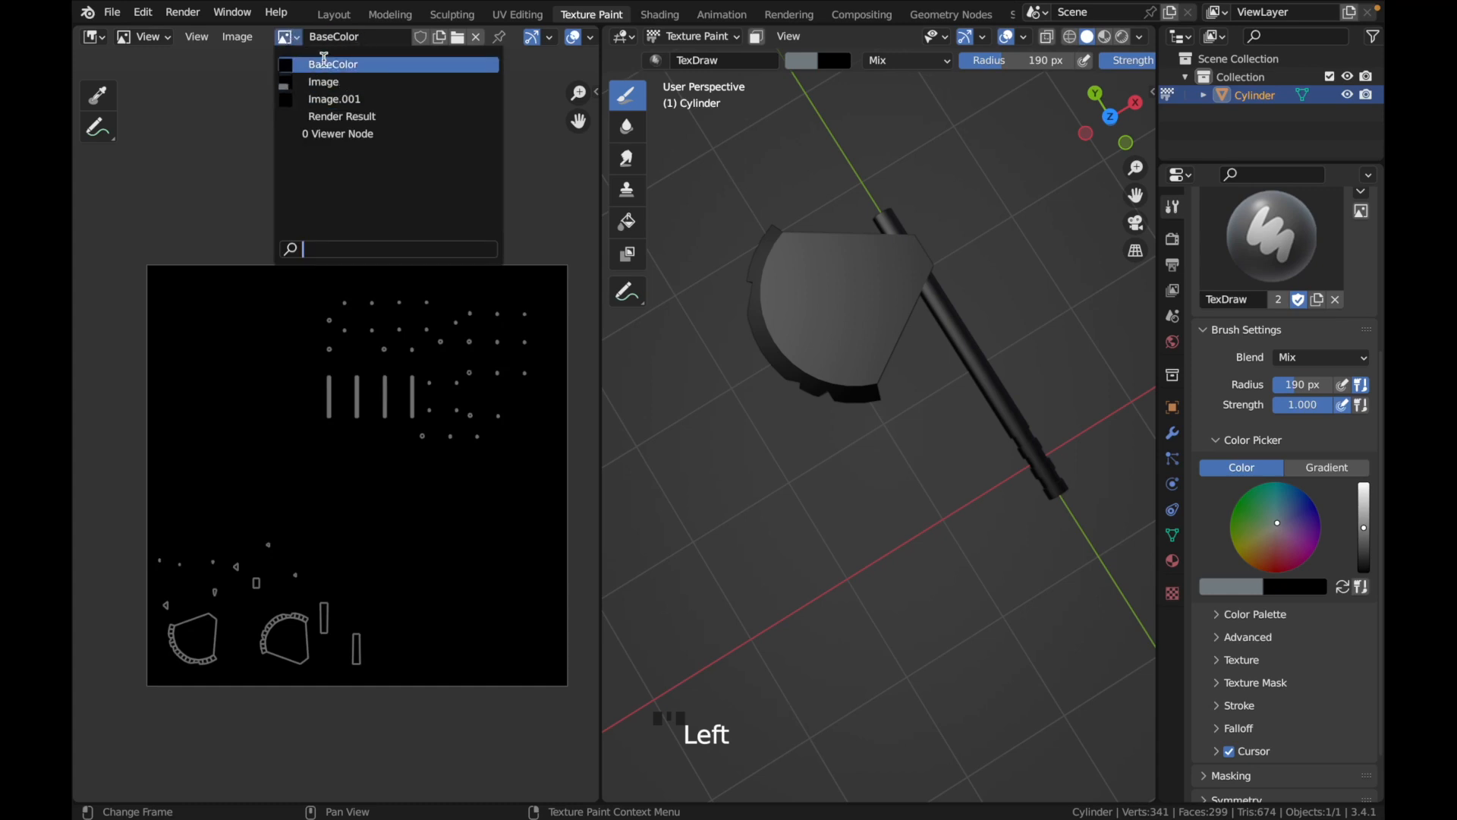
left_click(337, 68)
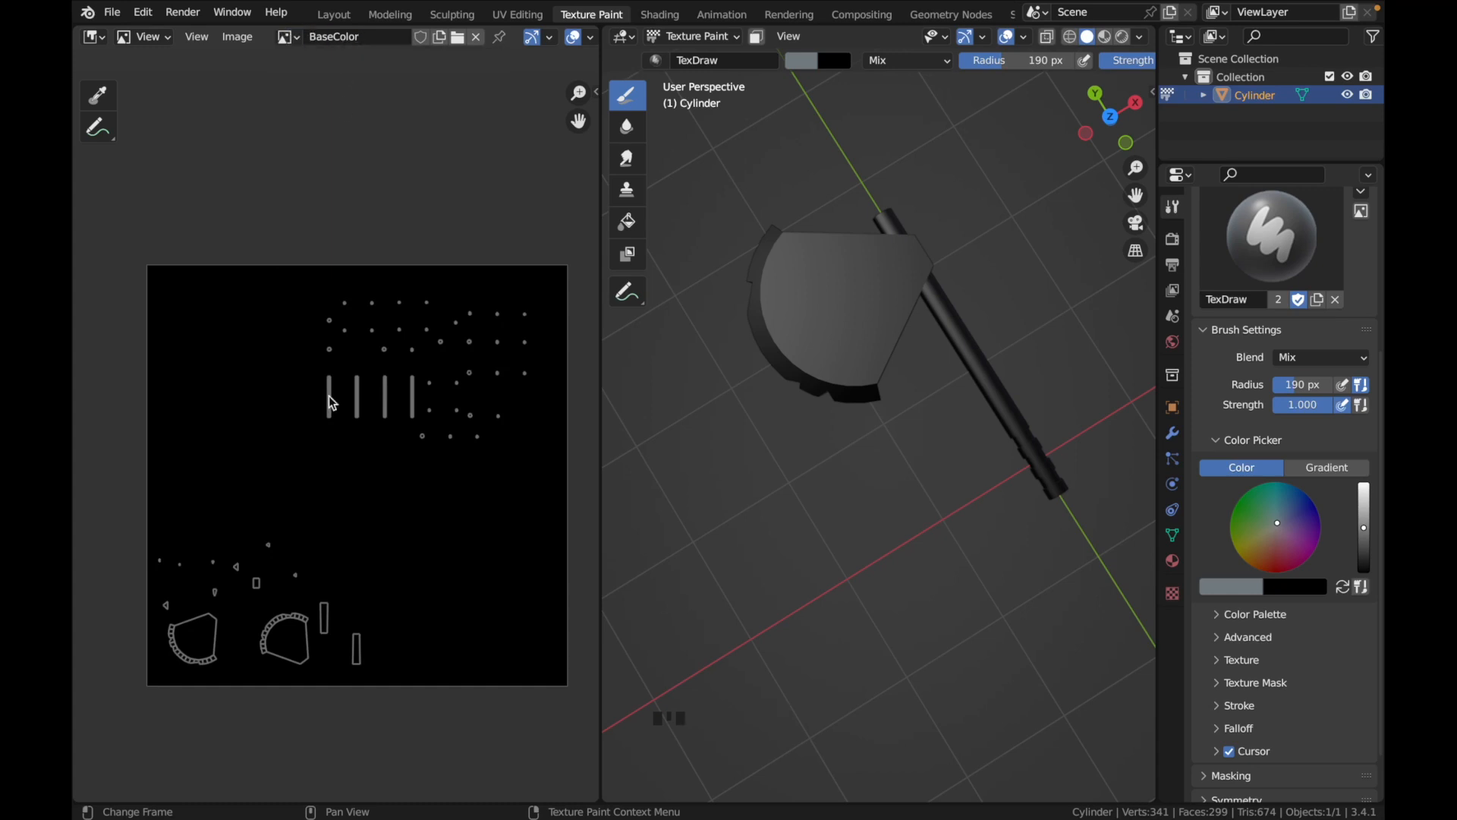
scroll(309, 543, "up", 1)
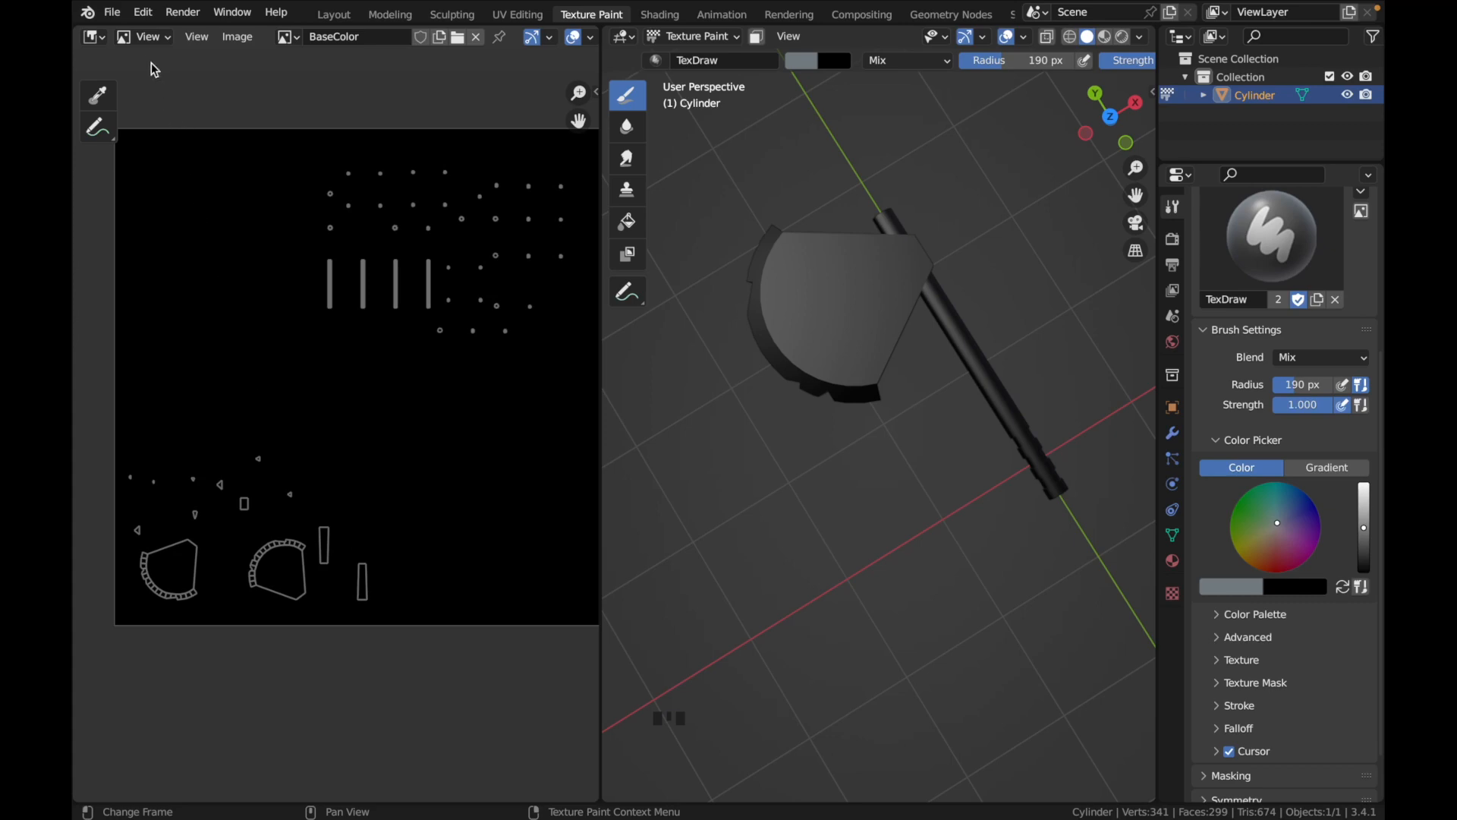
left_click(144, 37)
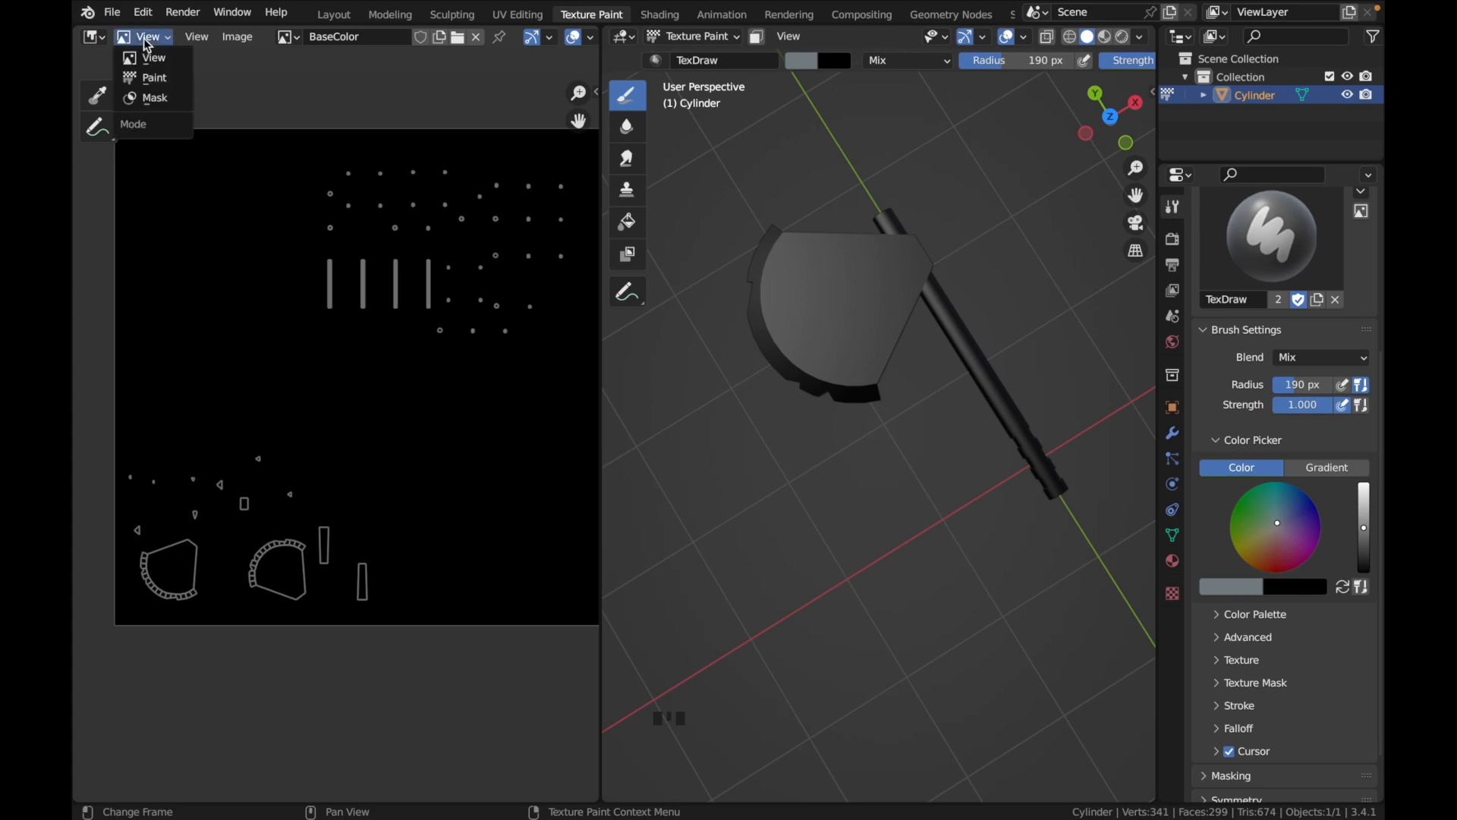
left_click(160, 79)
Switch to Safari and copy the steel gray hex code #71797E from the search results
key("ctrl+Left")
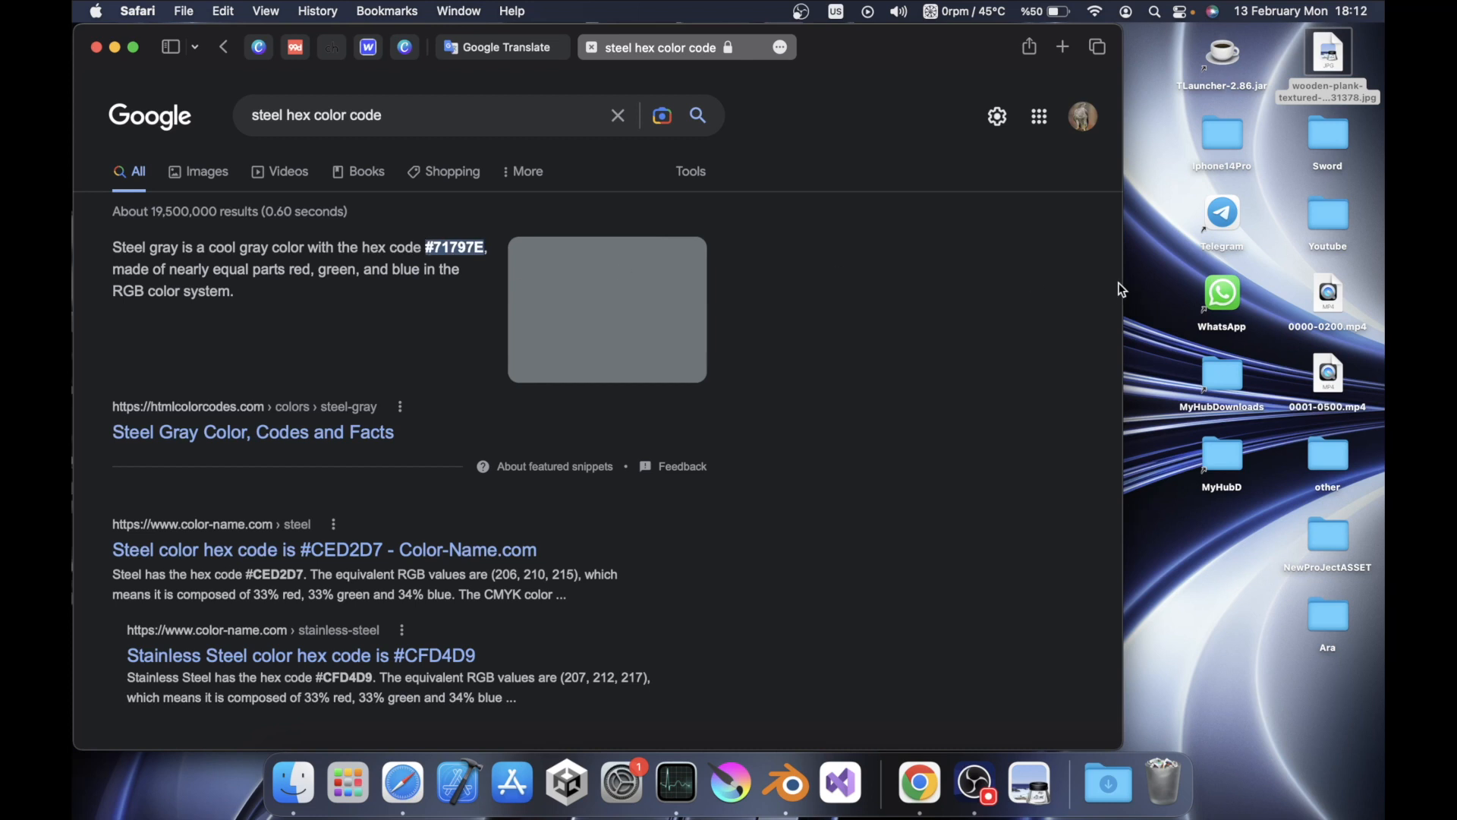
left_click_drag(1122, 284, 1382, 300)
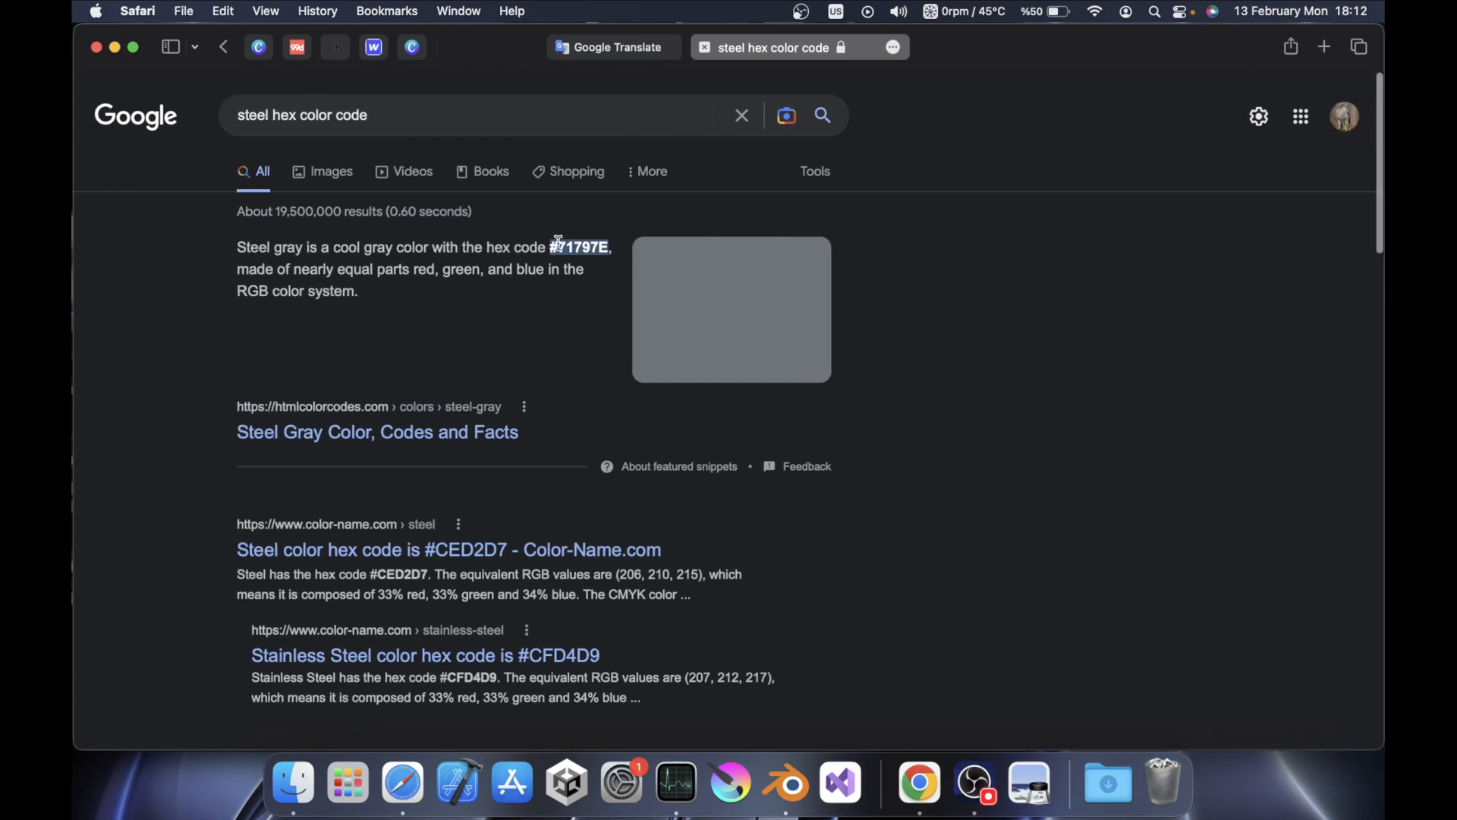
left_click_drag(549, 243, 388, 112)
left_click(405, 121)
left_click(1022, 418)
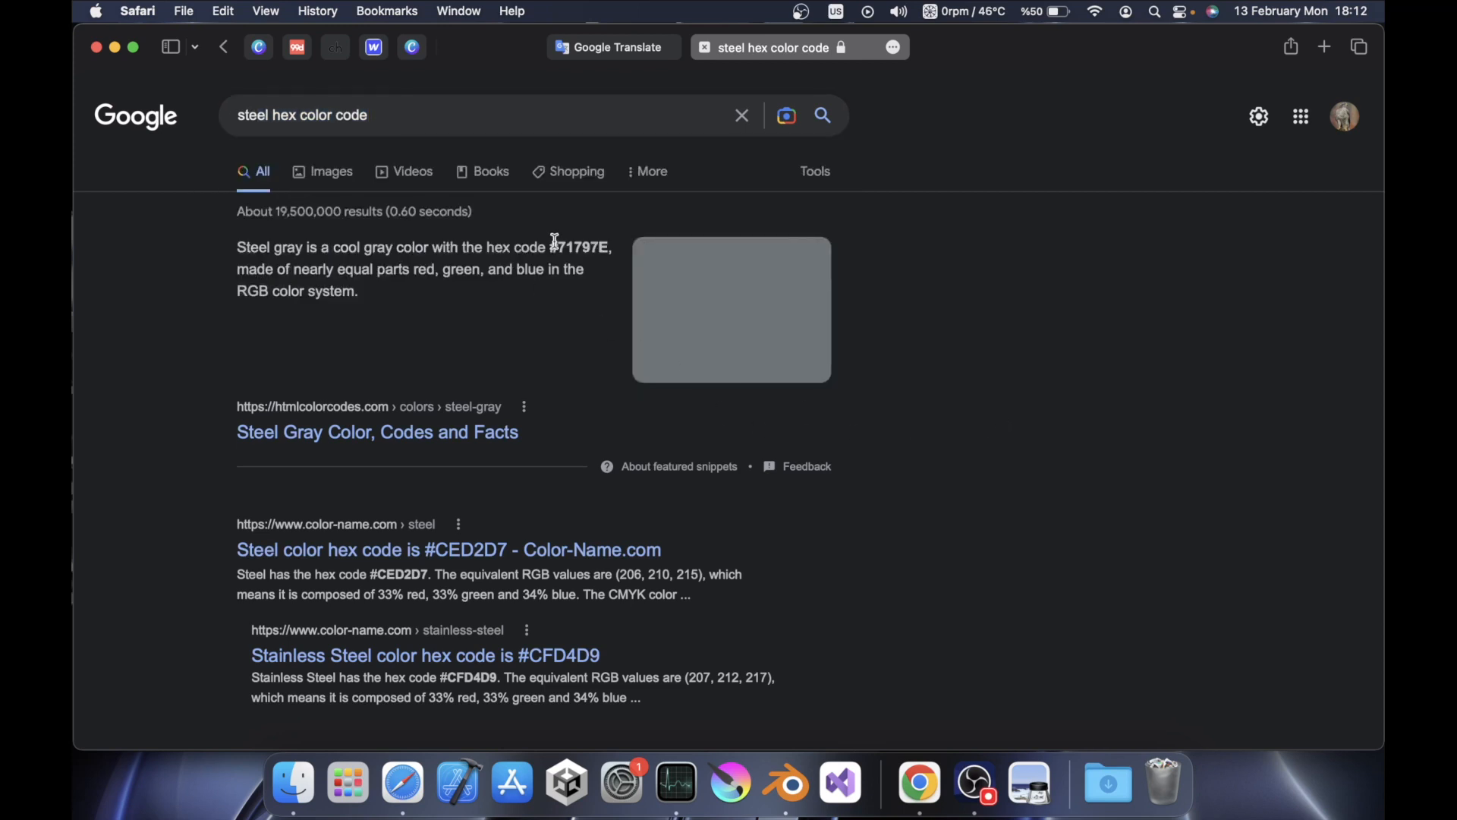
left_click_drag(553, 248, 612, 251)
key("super+c")
Return to Blender and set the paint brush color to hex 71797E
key("ctrl+Right")
left_click(276, 63)
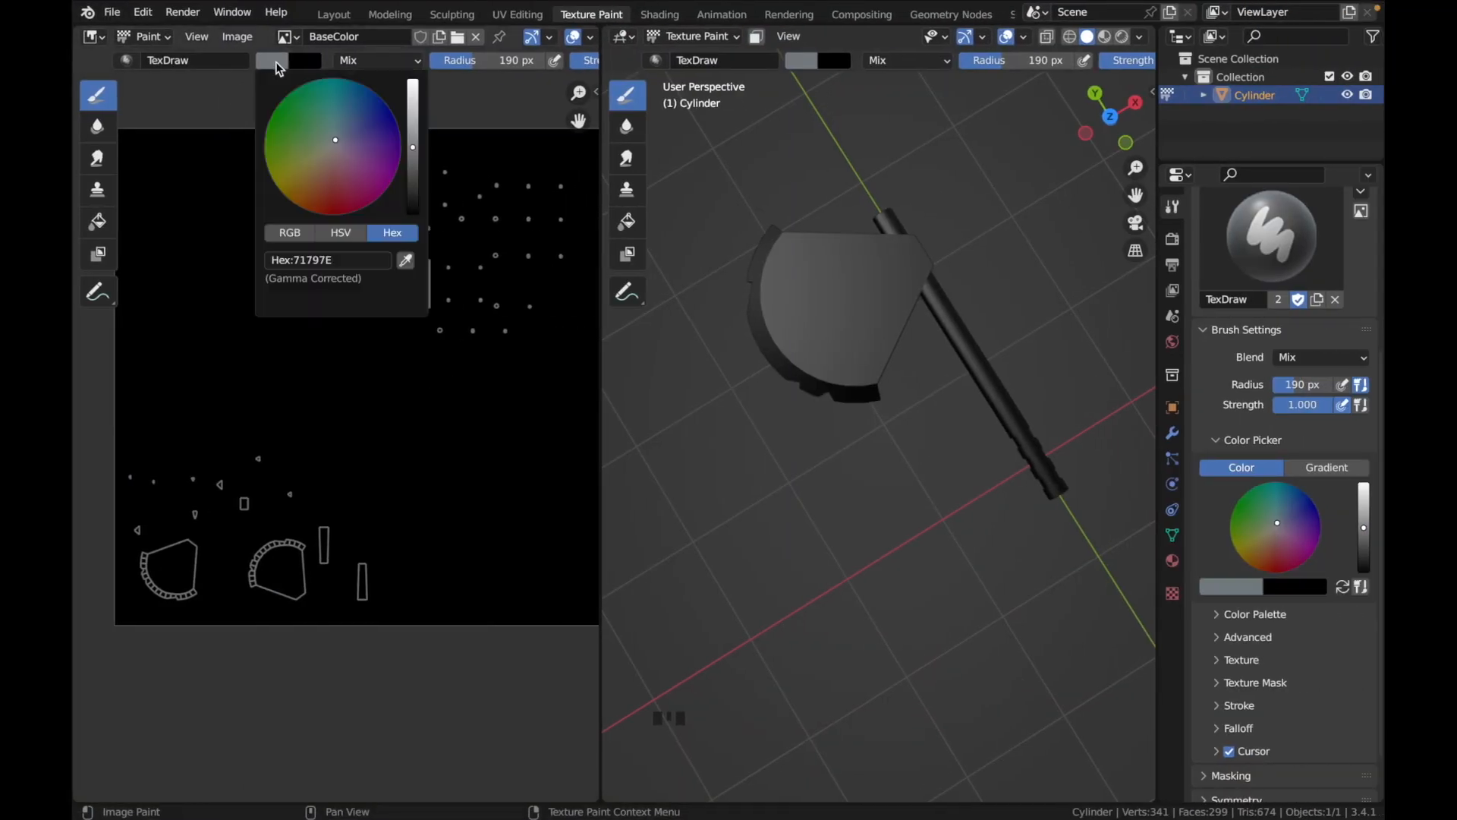
left_click(369, 256)
key("ctrl+v")
key("Return")
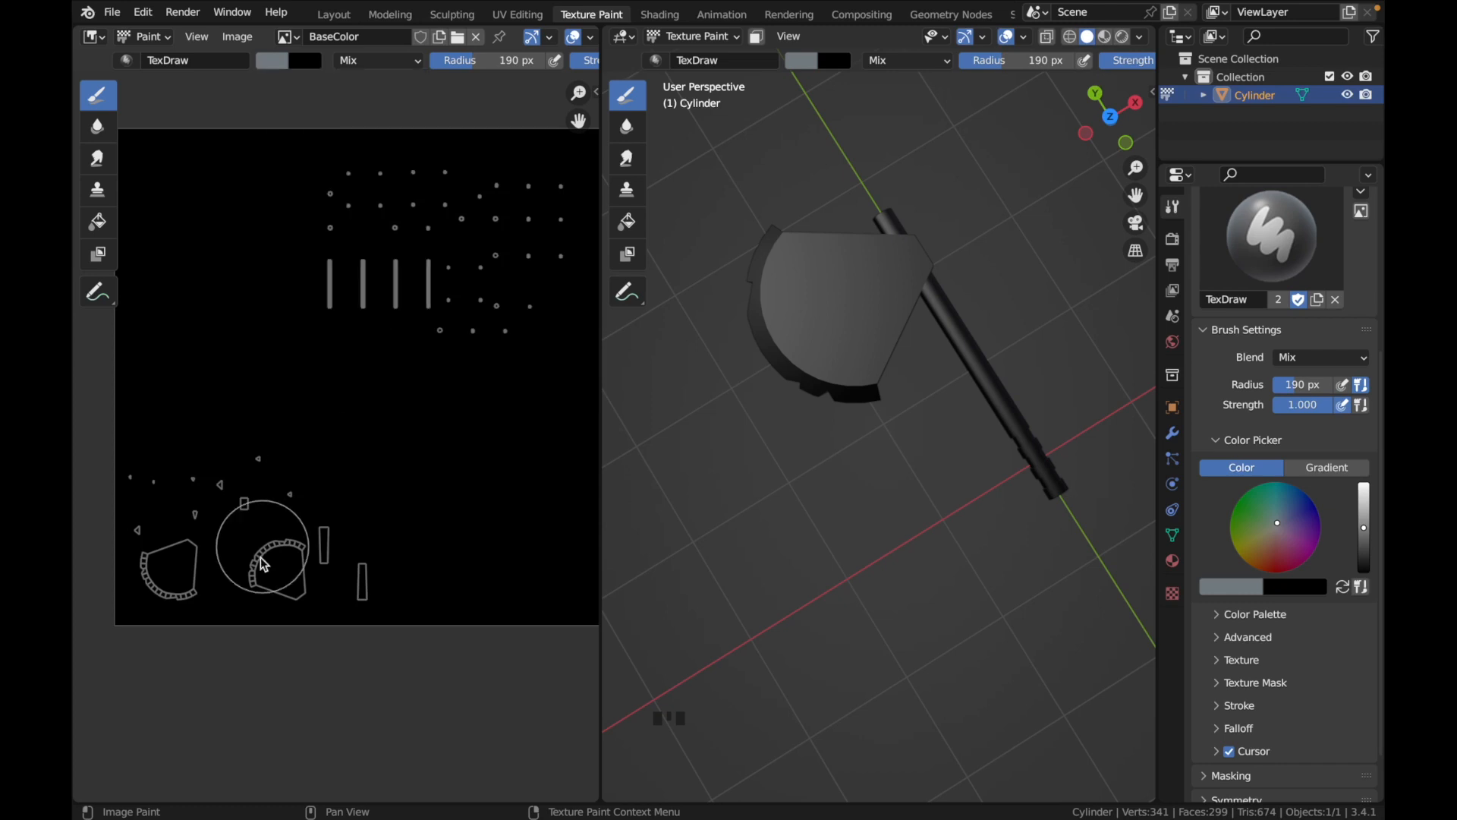
Paint over all of the blade's UV islands on the BaseColor image with the steel gray brush and check the blade's coverage
scroll(259, 563, "down", 2)
scroll(258, 563, "left", 2)
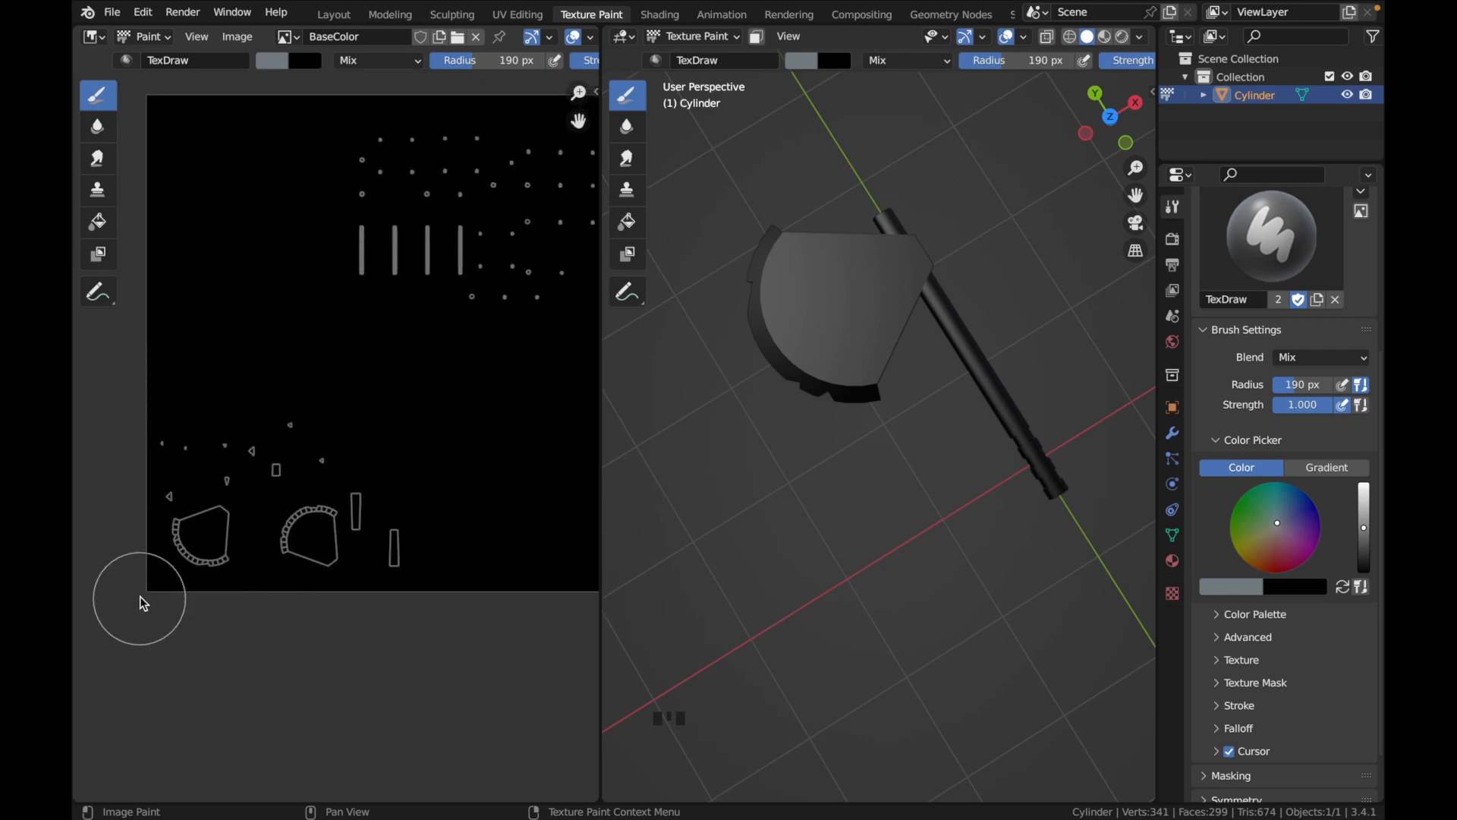
mouse_move(179, 608)
left_mouse_down()
mouse_move(180, 425)
mouse_move(181, 607)
mouse_move(158, 391)
mouse_move(316, 380)
mouse_move(390, 676)
mouse_move(361, 616)
mouse_move(358, 407)
mouse_move(179, 426)
mouse_move(196, 617)
mouse_move(250, 452)
mouse_move(250, 585)
mouse_move(276, 611)
mouse_move(309, 529)
mouse_move(316, 429)
mouse_move(248, 448)
mouse_move(153, 543)
mouse_move(215, 608)
mouse_move(348, 617)
mouse_move(376, 567)
left_mouse_up()
middle_click_drag(371, 565, 301, 571)
middle_click_drag(771, 529, 766, 532)
middle_click_drag(406, 452, 375, 512)
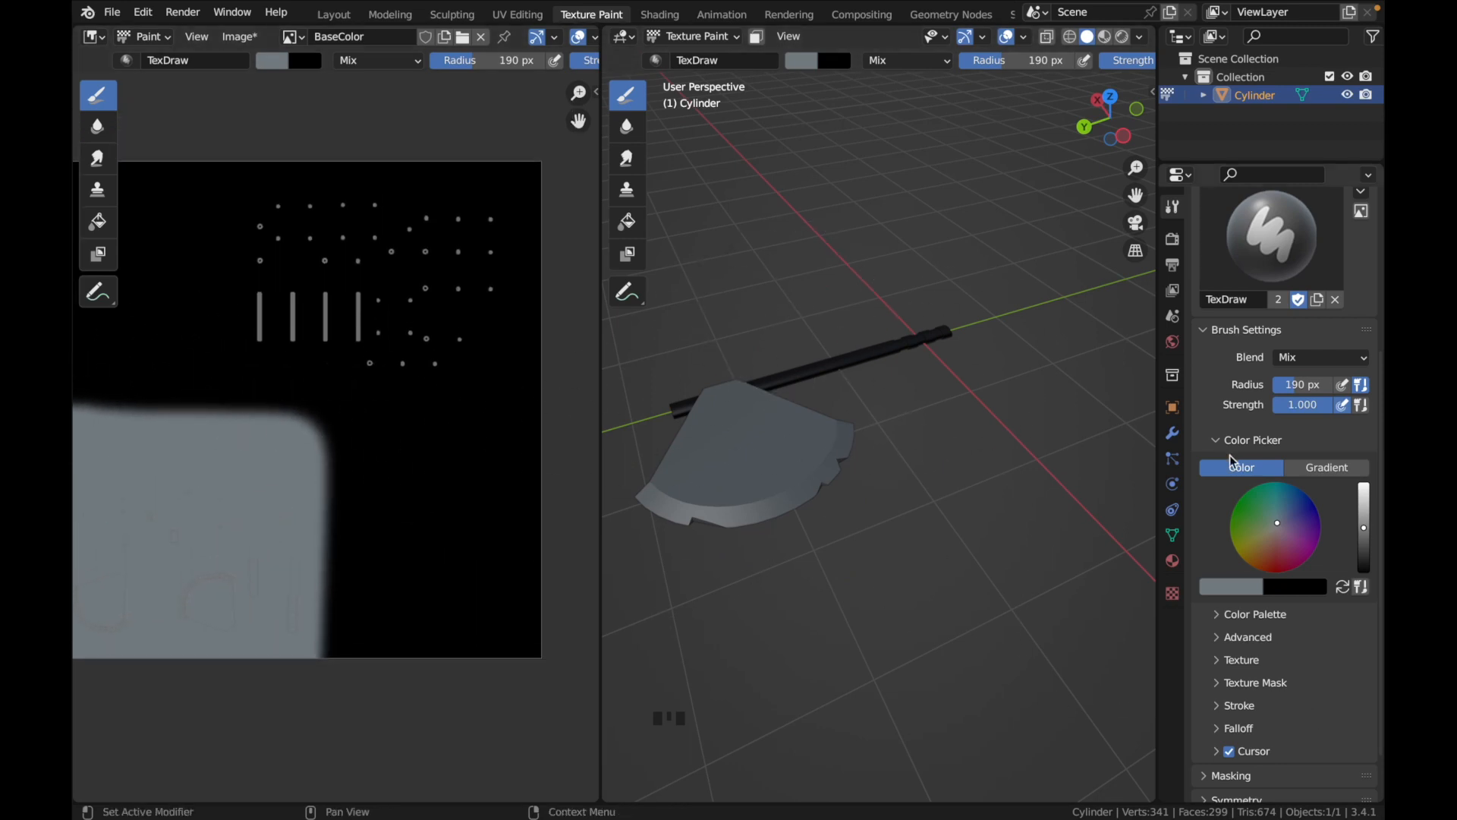
scroll(1243, 558, "down", 2)
scroll(1242, 463, "up", 2)
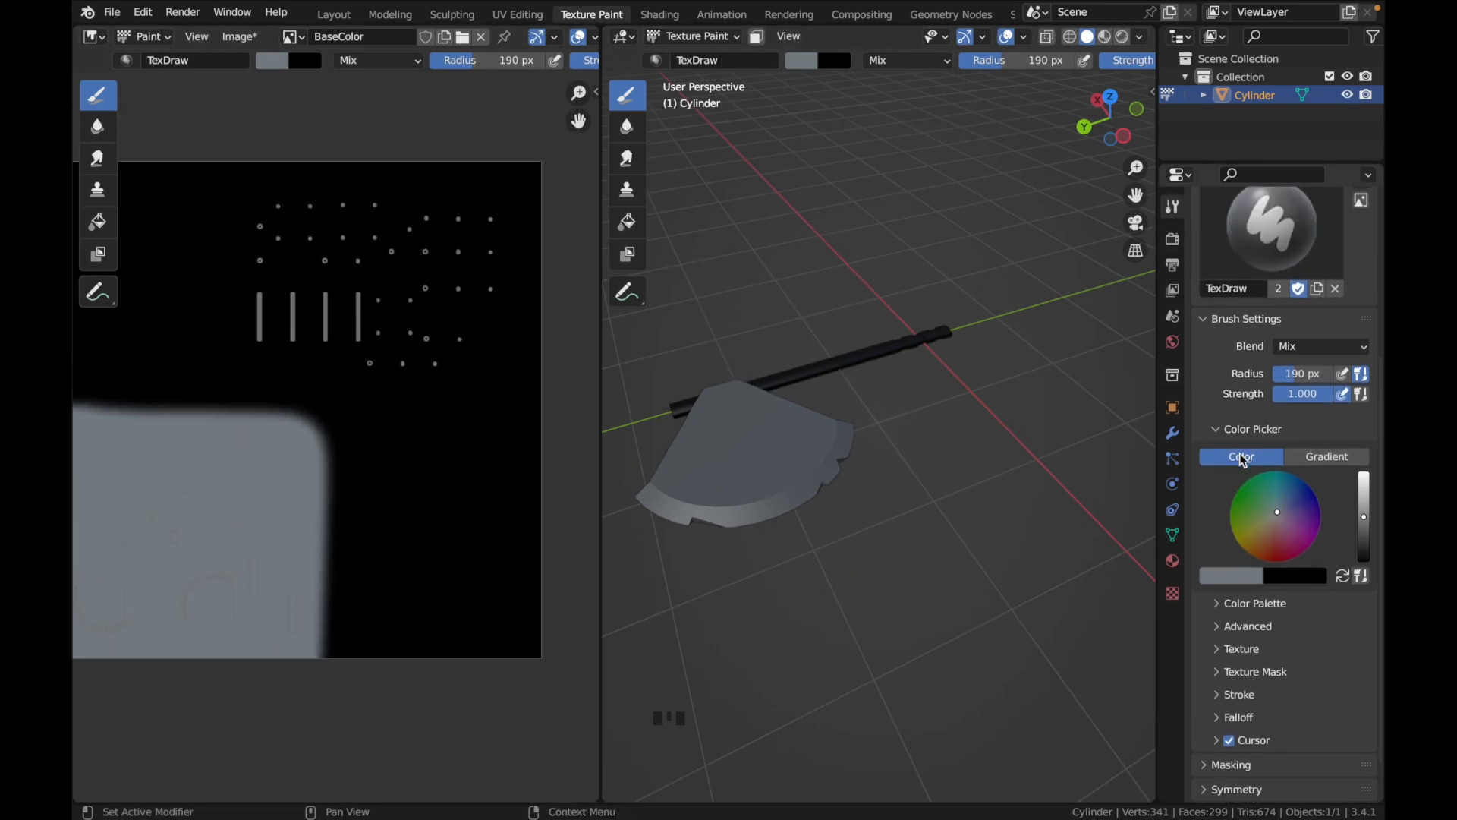
Create a new brush texture and load wooden-plank-textured-background-material_53876-31378.jpg from the Desktop as its image
scroll(1241, 471, "down", 2)
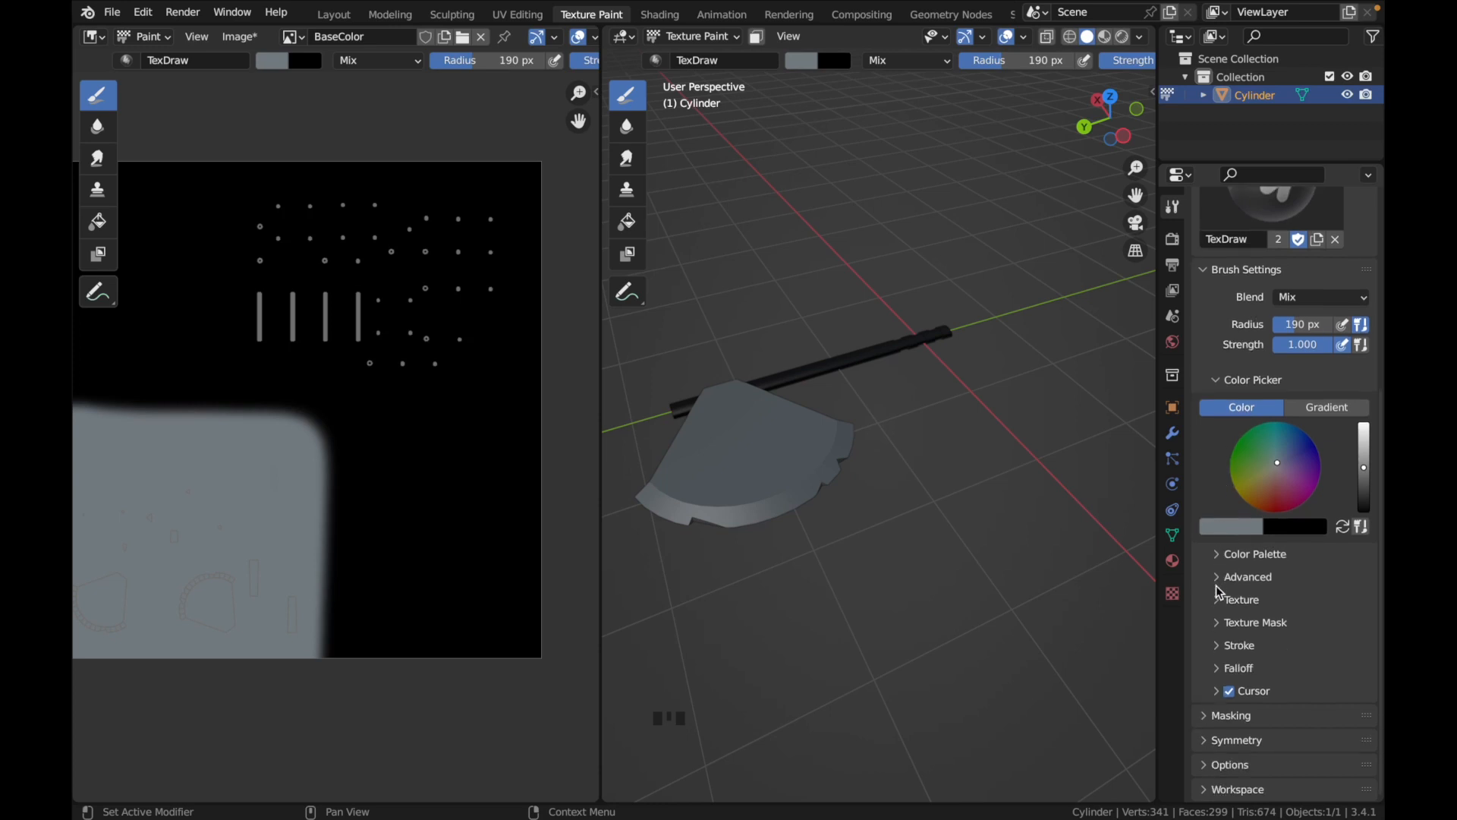
left_click(1219, 601)
scroll(1218, 592, "down", 4)
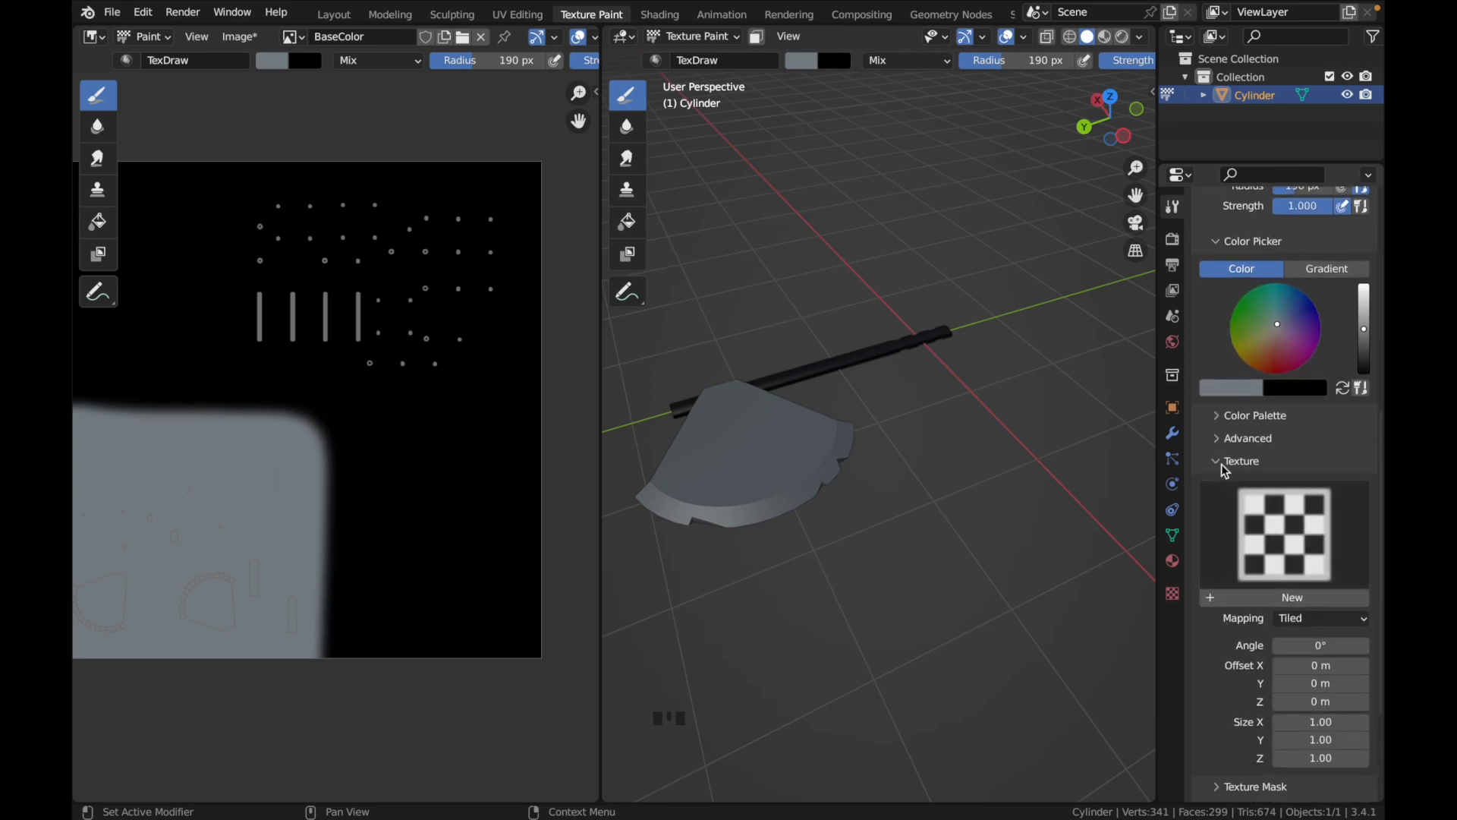
left_click(1253, 600)
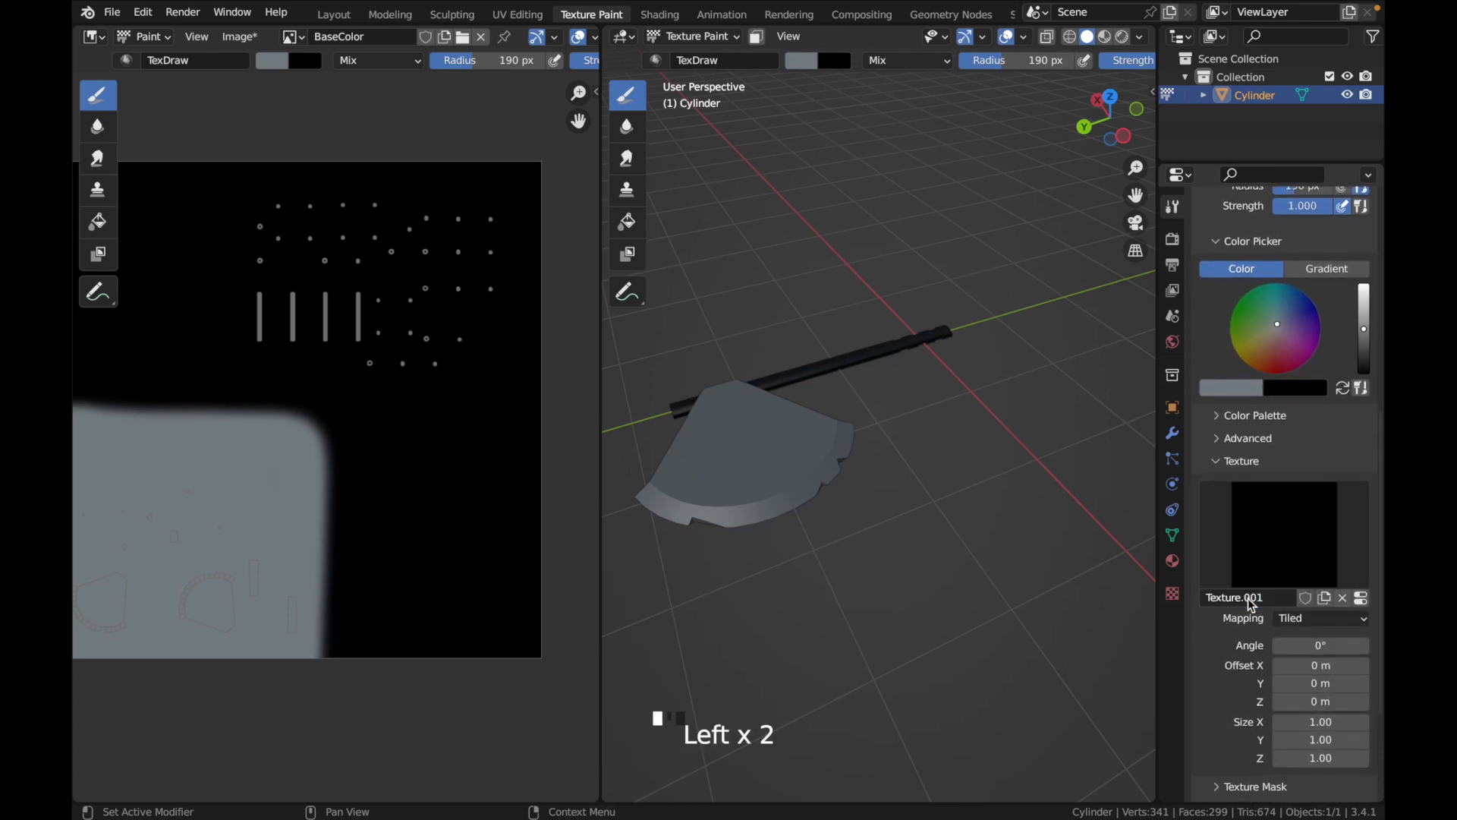
left_click(1364, 600)
left_click(1332, 560)
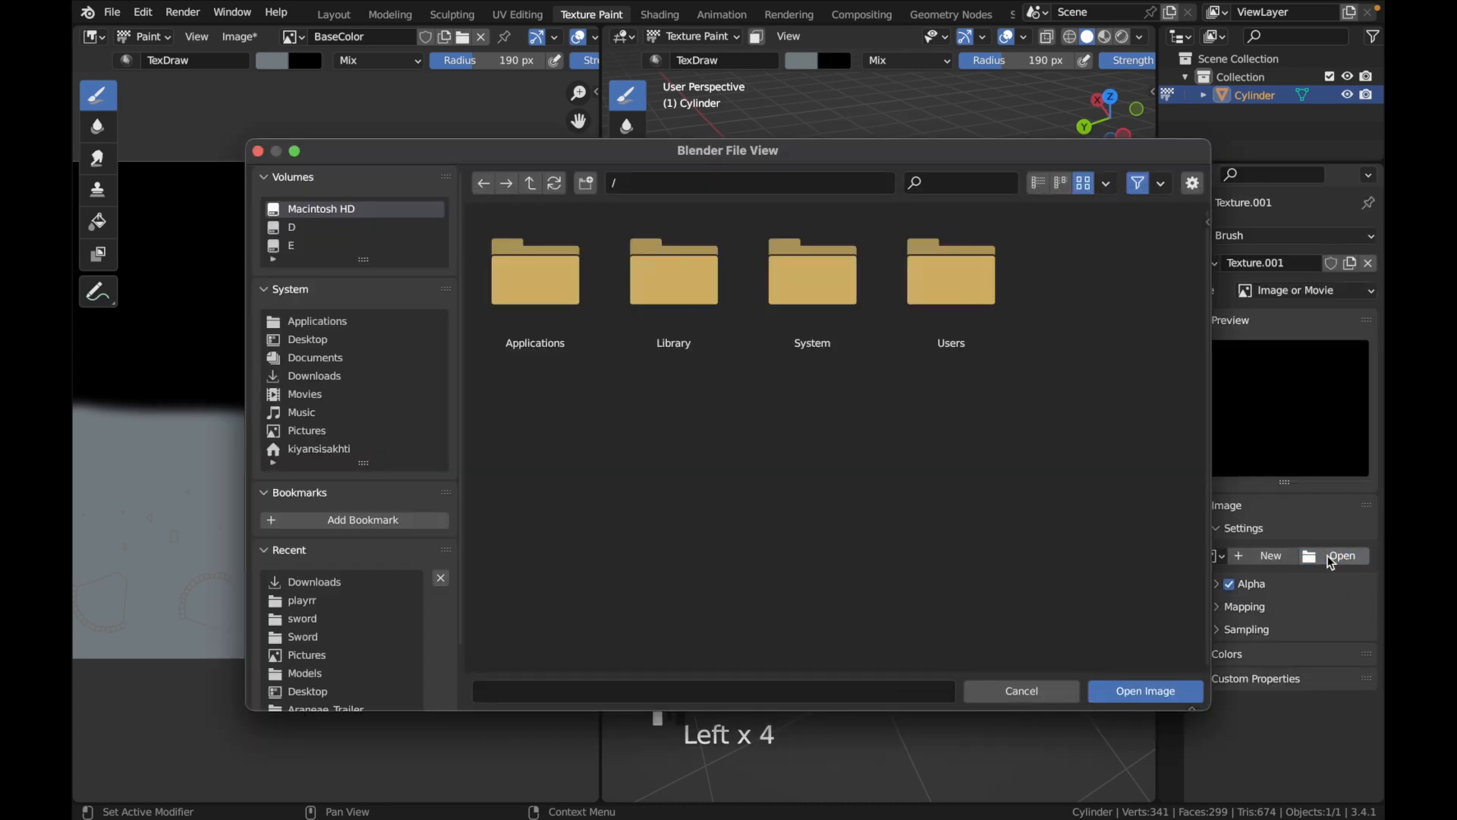
left_click(351, 341)
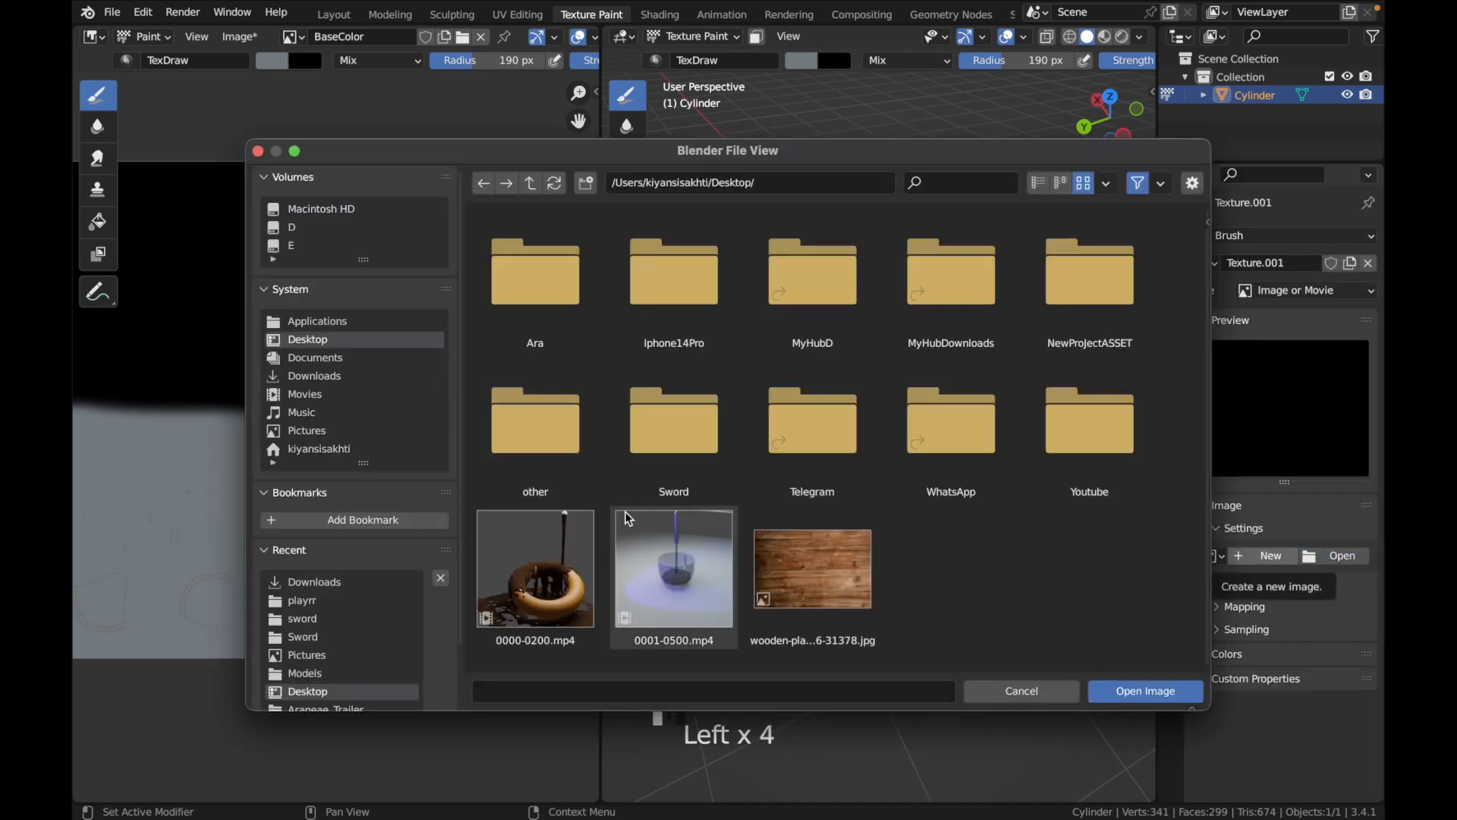
left_click(826, 569)
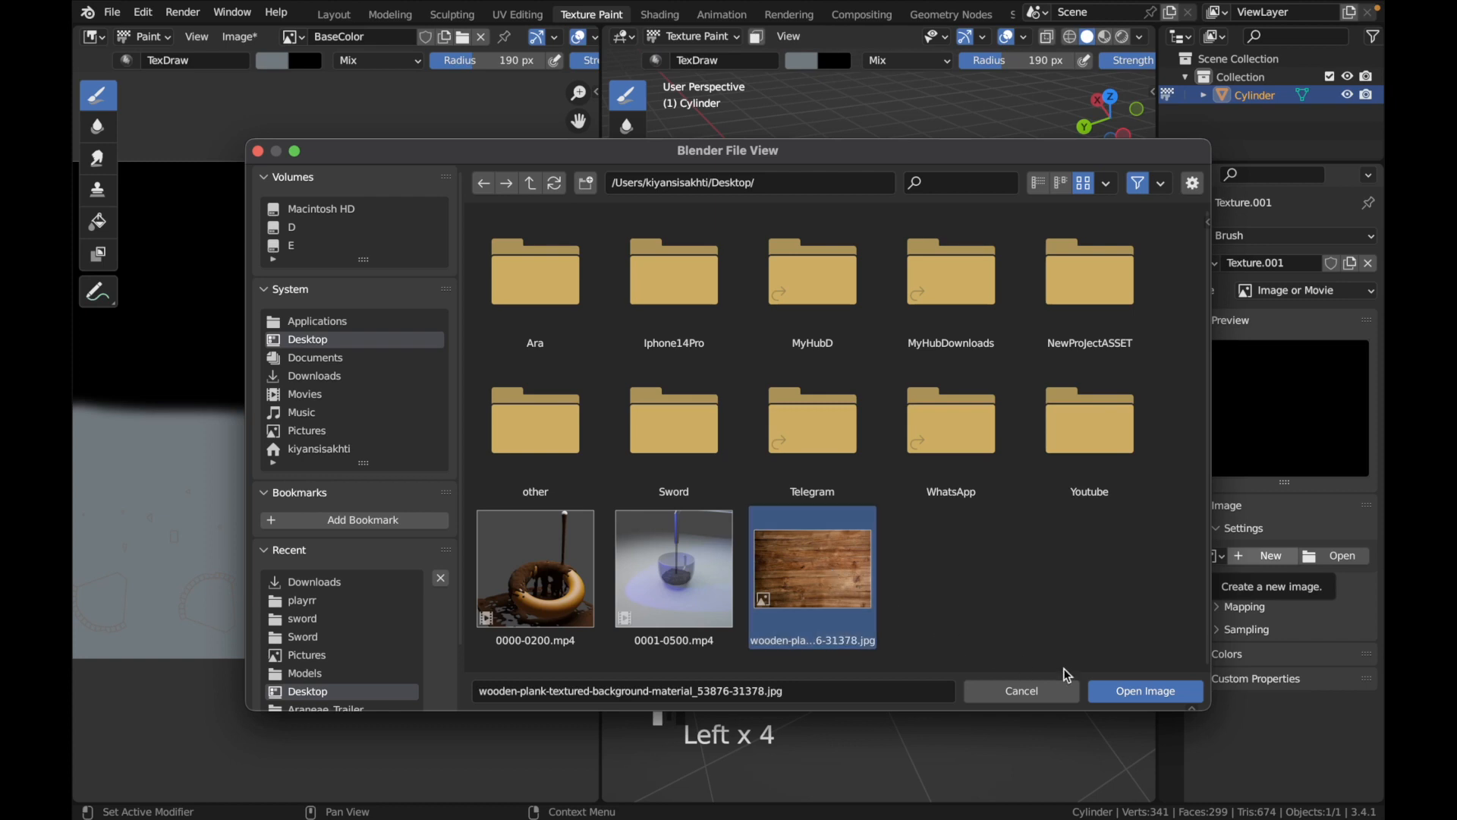
left_click(1169, 689)
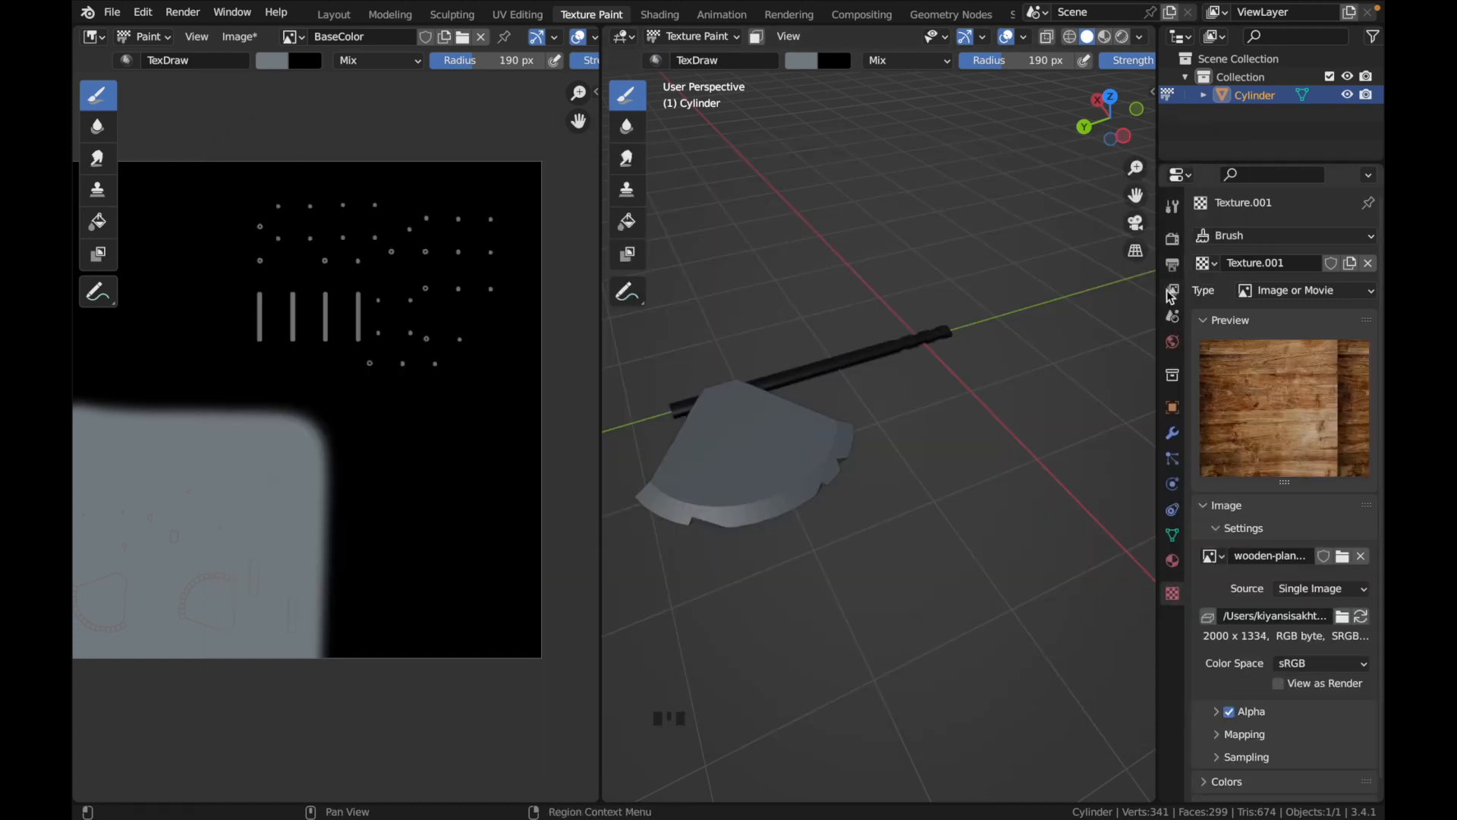
Assign Texture.001 to the paint brush and make the first wood strokes over the handle's UV islands
left_click(1171, 206)
scroll(1274, 616, "down", 2)
scroll(1271, 616, "down", 1)
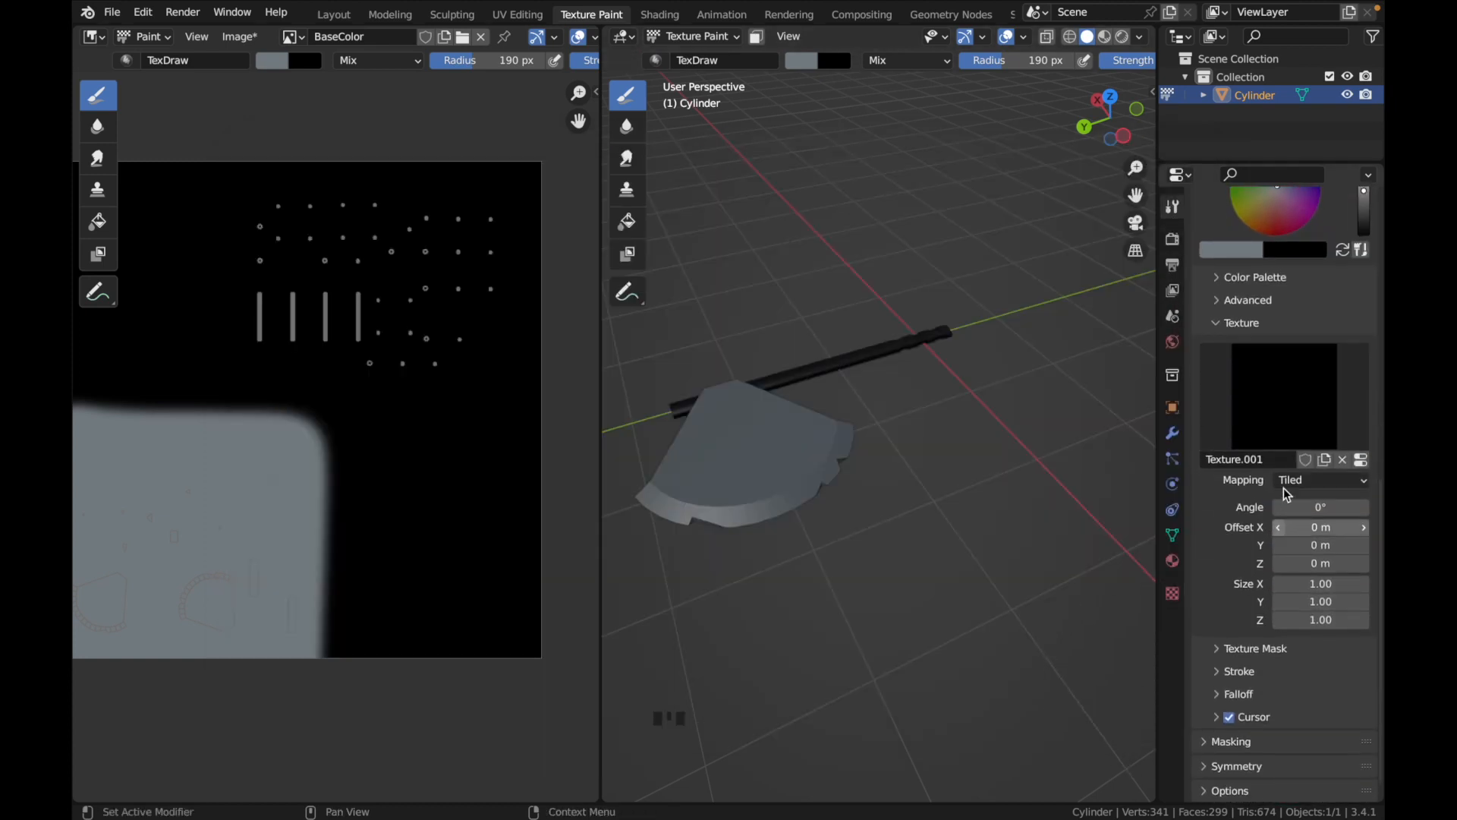
left_click(1295, 416)
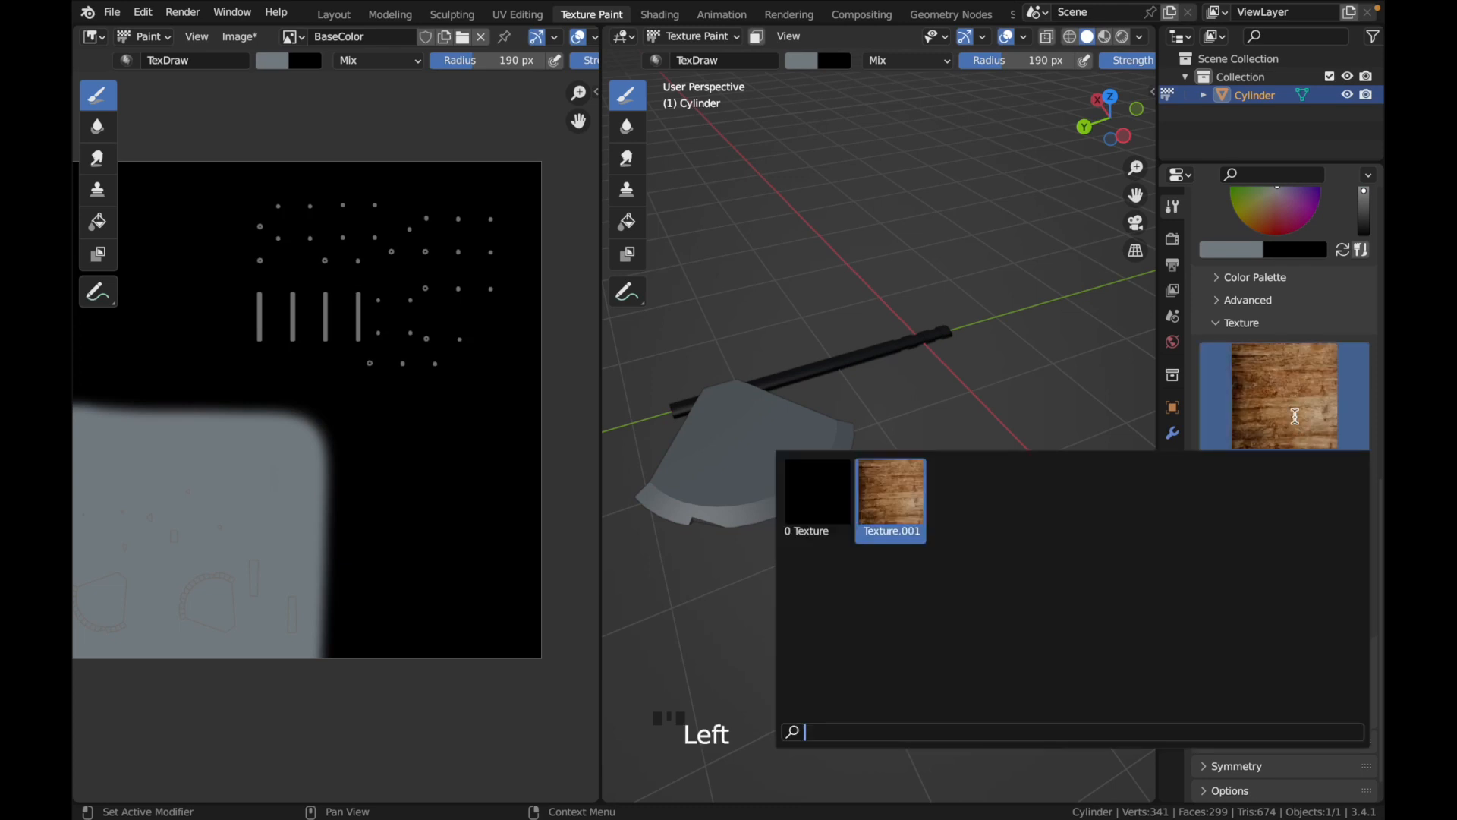
left_click(903, 500)
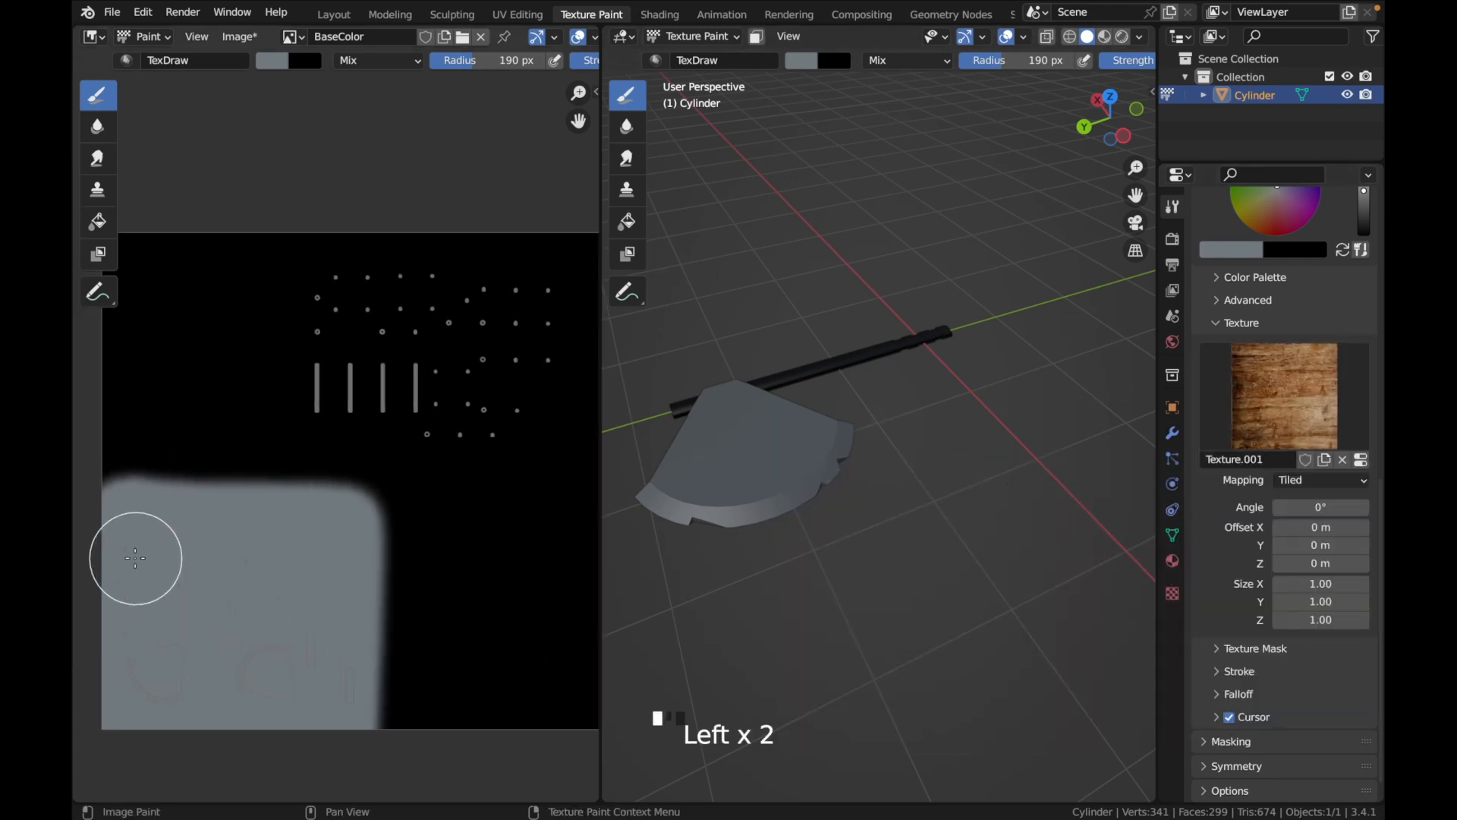
left_click(323, 290)
mouse_move(323, 290)
left_mouse_down()
mouse_move(325, 386)
mouse_move(367, 252)
mouse_move(382, 304)
mouse_move(368, 281)
mouse_move(531, 270)
mouse_move(390, 303)
mouse_move(529, 240)
mouse_move(559, 326)
mouse_move(560, 384)
left_mouse_up()
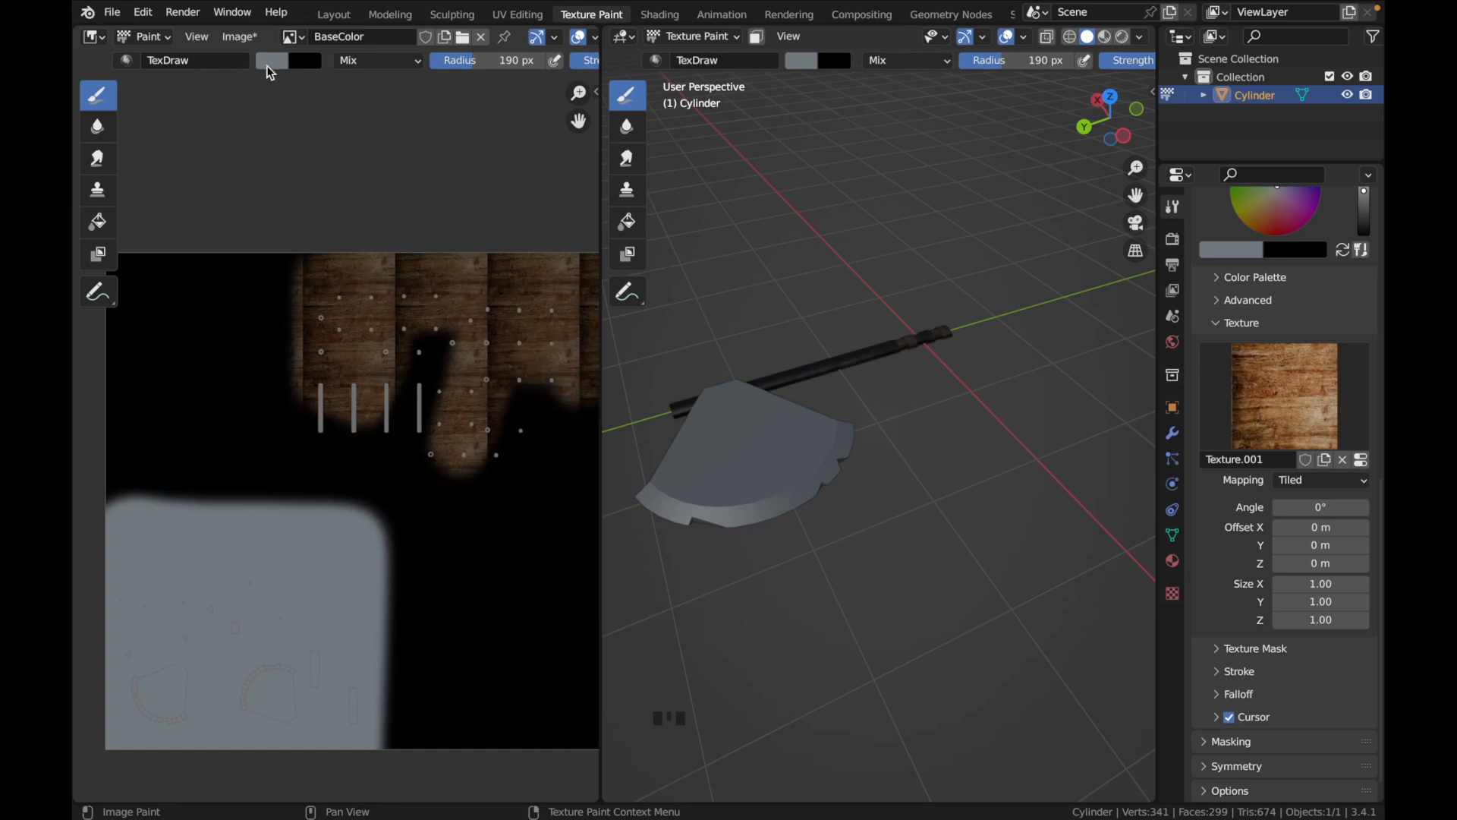
Brighten the brush color to hex E5F5FF and repaint all of the handle's UV islands with the wood texture
left_click(270, 62)
left_click_drag(412, 138, 413, 79)
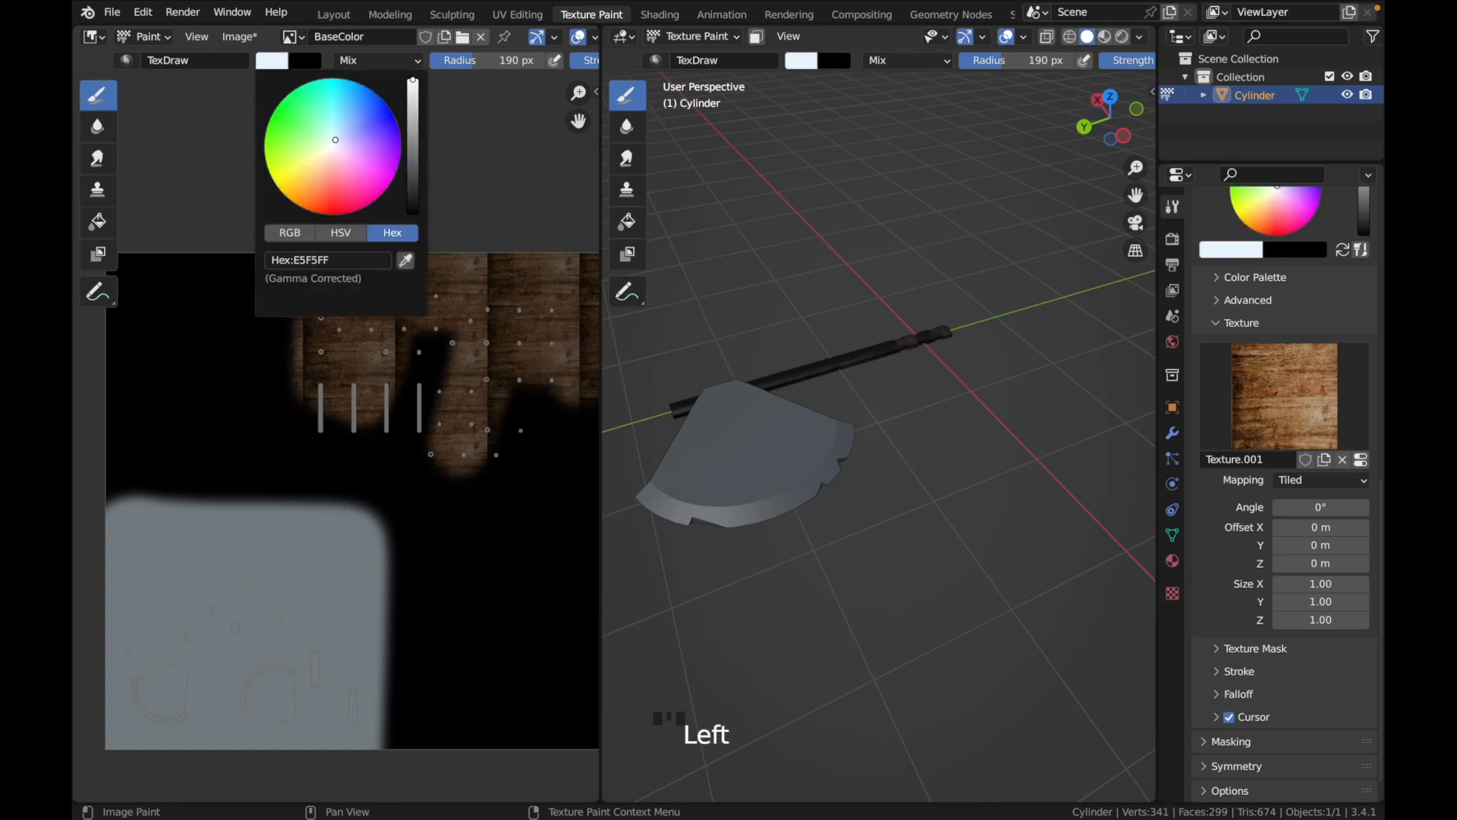
mouse_move(484, 271)
left_mouse_down()
mouse_move(443, 313)
mouse_move(471, 222)
mouse_move(396, 388)
mouse_move(365, 394)
mouse_move(308, 276)
mouse_move(325, 465)
mouse_move(559, 425)
mouse_move(531, 351)
mouse_move(459, 326)
mouse_move(448, 293)
mouse_move(498, 266)
mouse_move(500, 280)
left_mouse_up()
middle_click_drag(437, 408, 309, 403)
mouse_move(445, 254)
left_mouse_down()
mouse_move(471, 433)
mouse_move(290, 451)
mouse_move(180, 439)
mouse_move(531, 403)
mouse_move(182, 357)
mouse_move(485, 332)
mouse_move(212, 309)
mouse_move(212, 287)
mouse_move(455, 276)
mouse_move(439, 261)
mouse_move(176, 254)
mouse_move(162, 276)
mouse_move(169, 446)
mouse_move(293, 455)
left_mouse_up()
middle_click_drag(1034, 527, 743, 523)
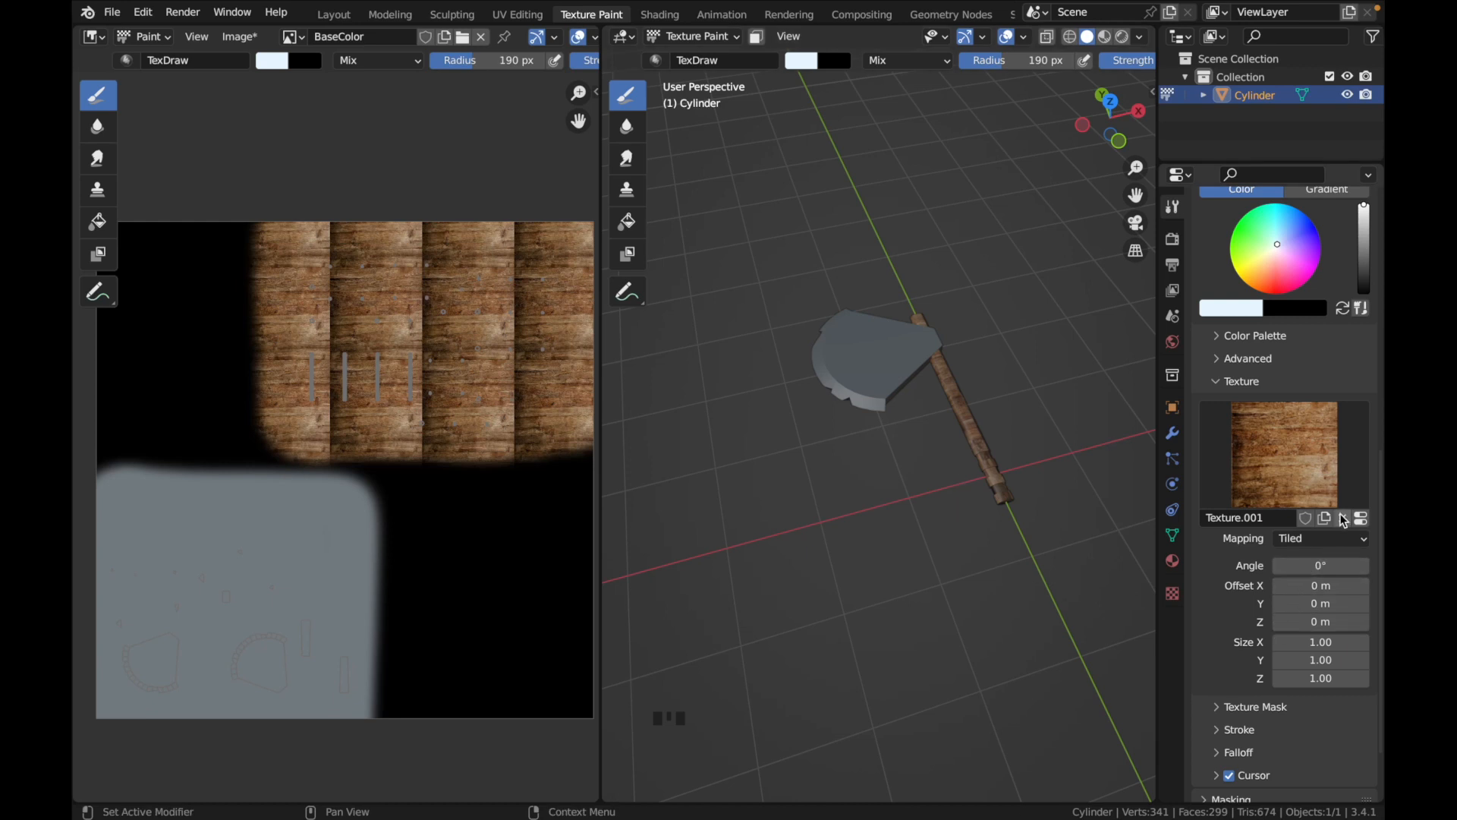
Remove the wood texture from the paint brush and collapse its texture settings
left_click(1343, 520)
scroll(1266, 487, "up", 3)
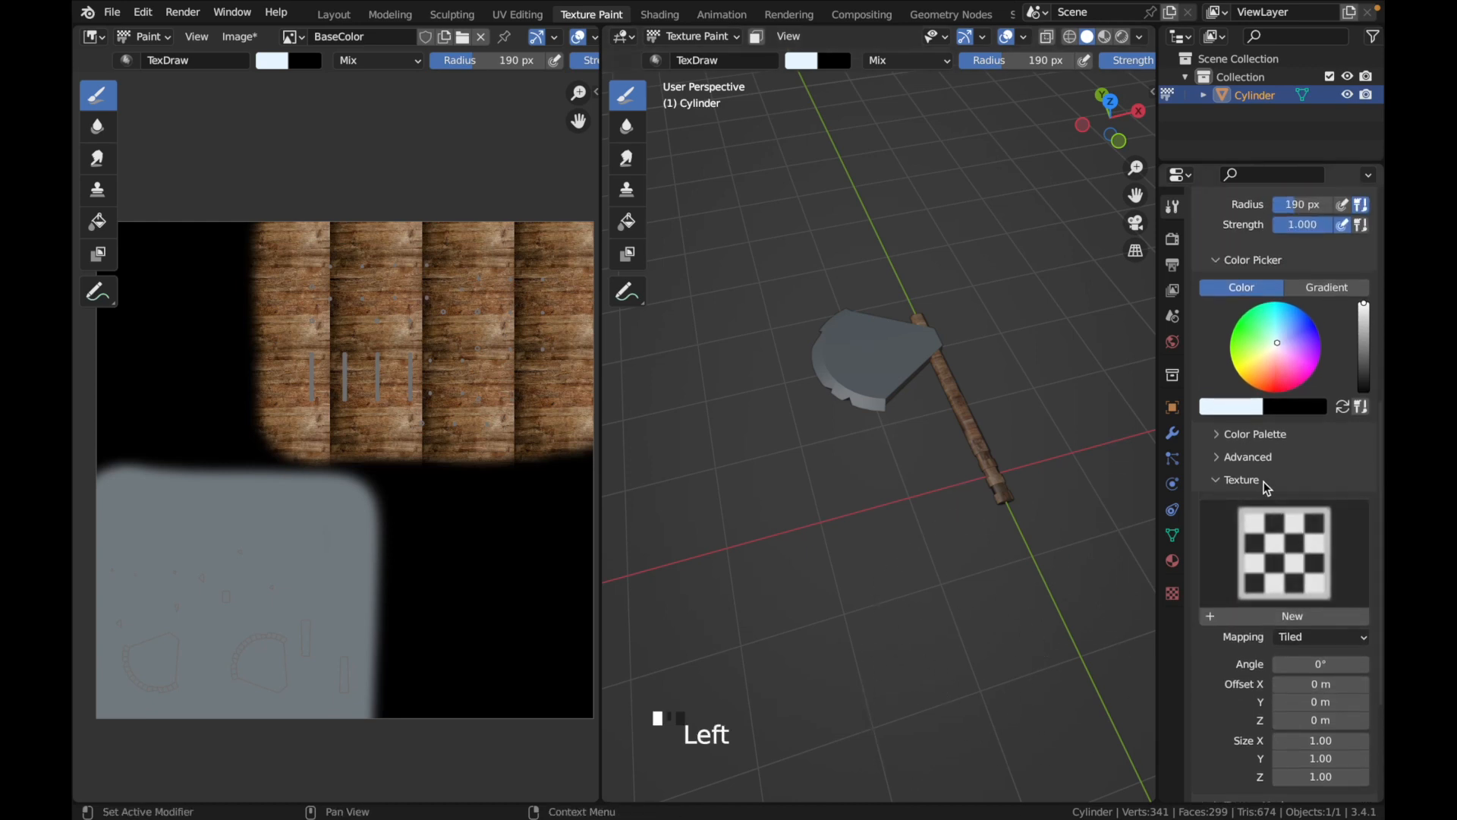
left_click(1266, 487)
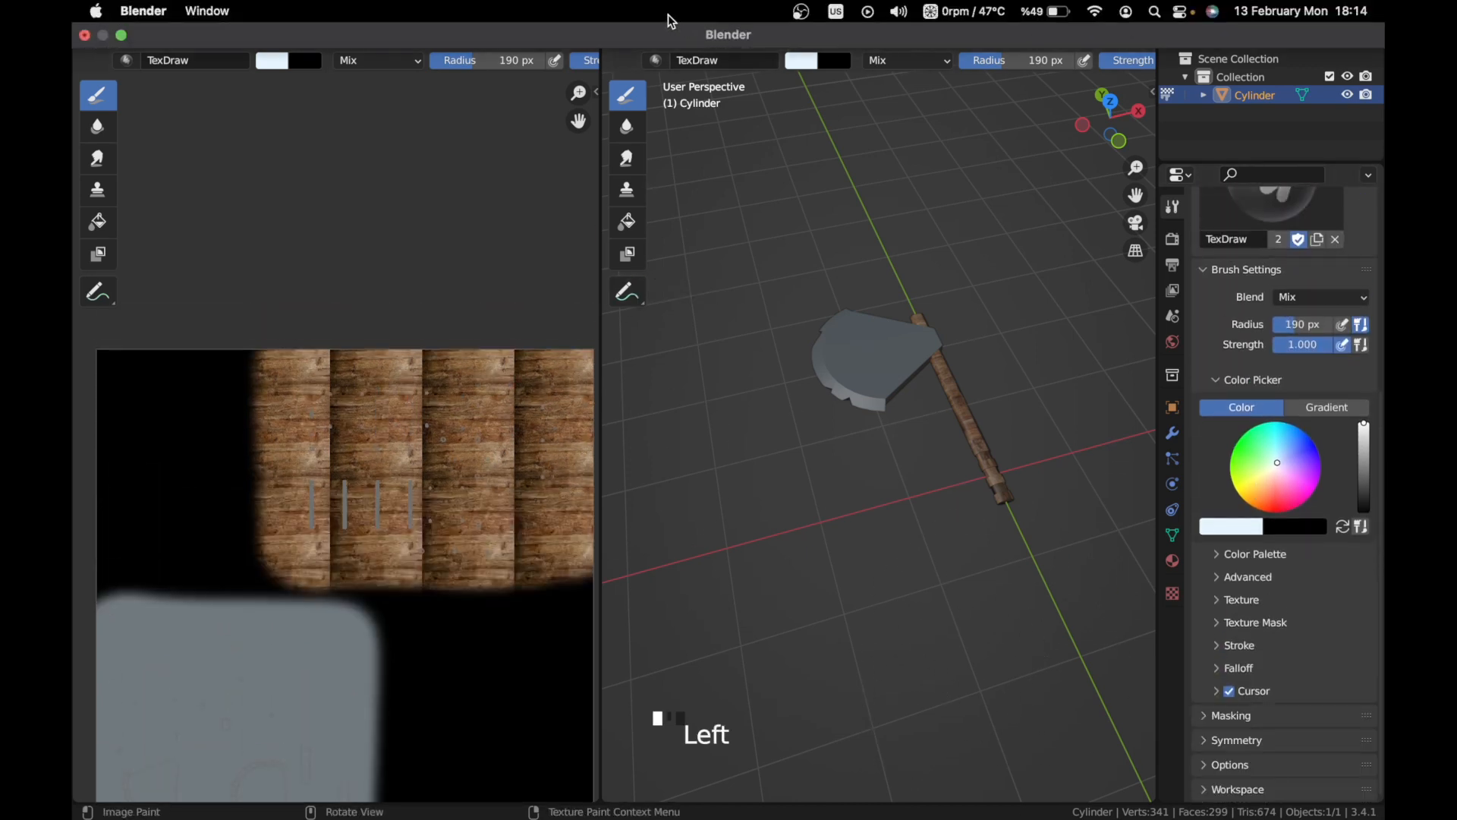
Switch to the Shading workspace and add an Image Texture node below the BaseColor node
left_click(660, 14)
scroll(729, 620, "down", 5)
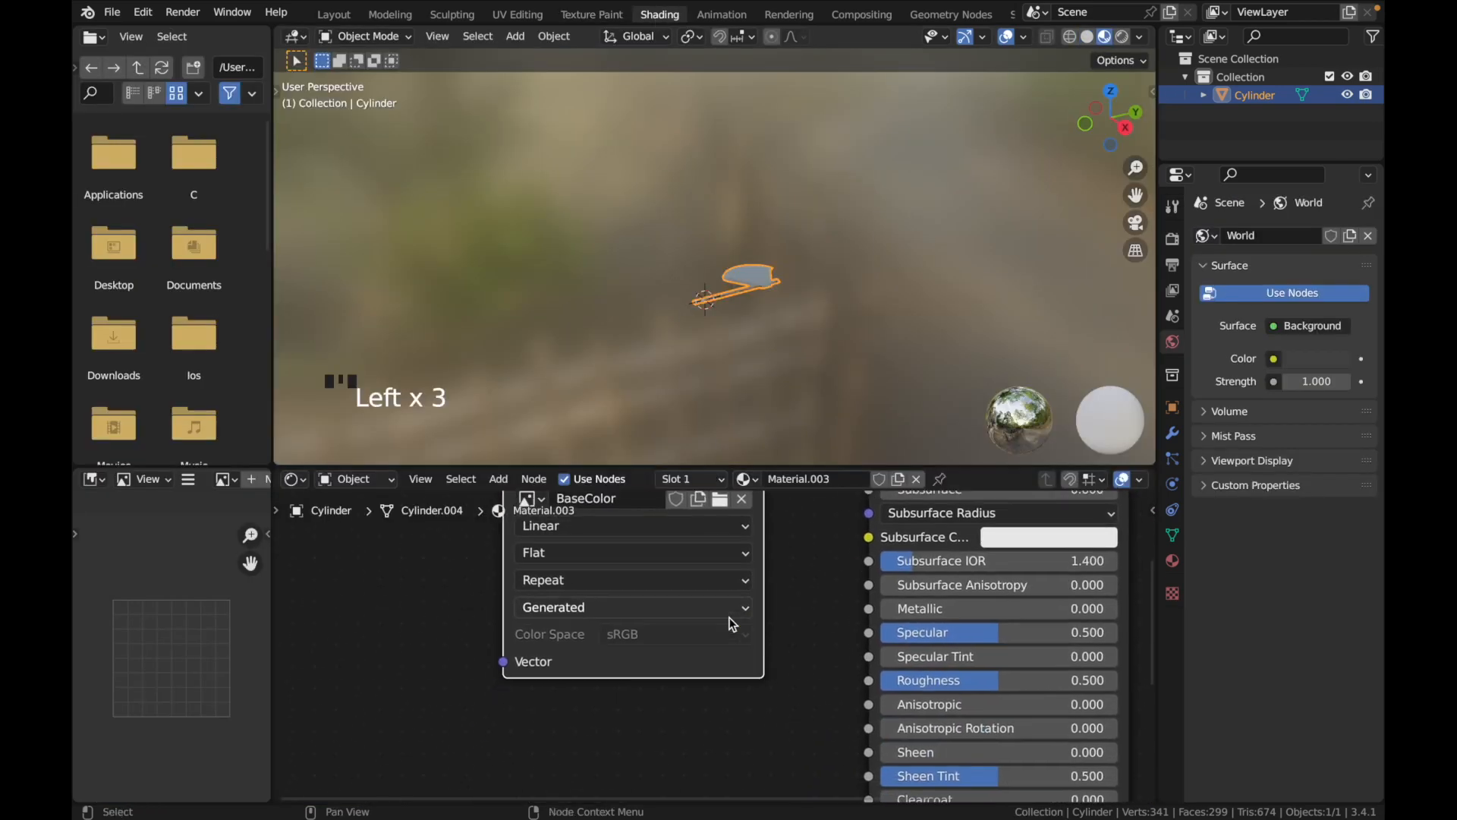
scroll(729, 619, "left", 2)
left_click(678, 683)
key("shift+a")
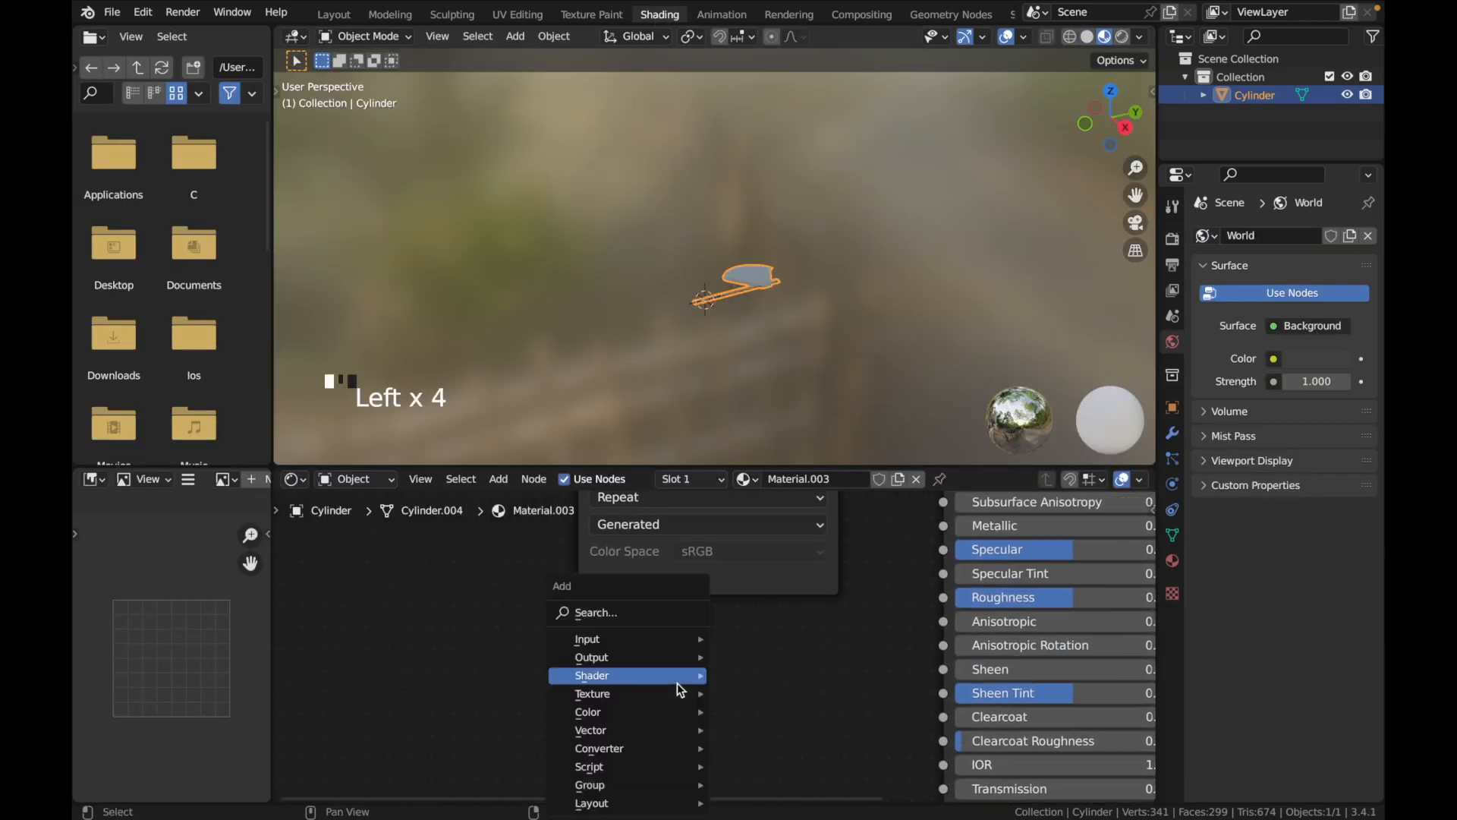
left_click(639, 603)
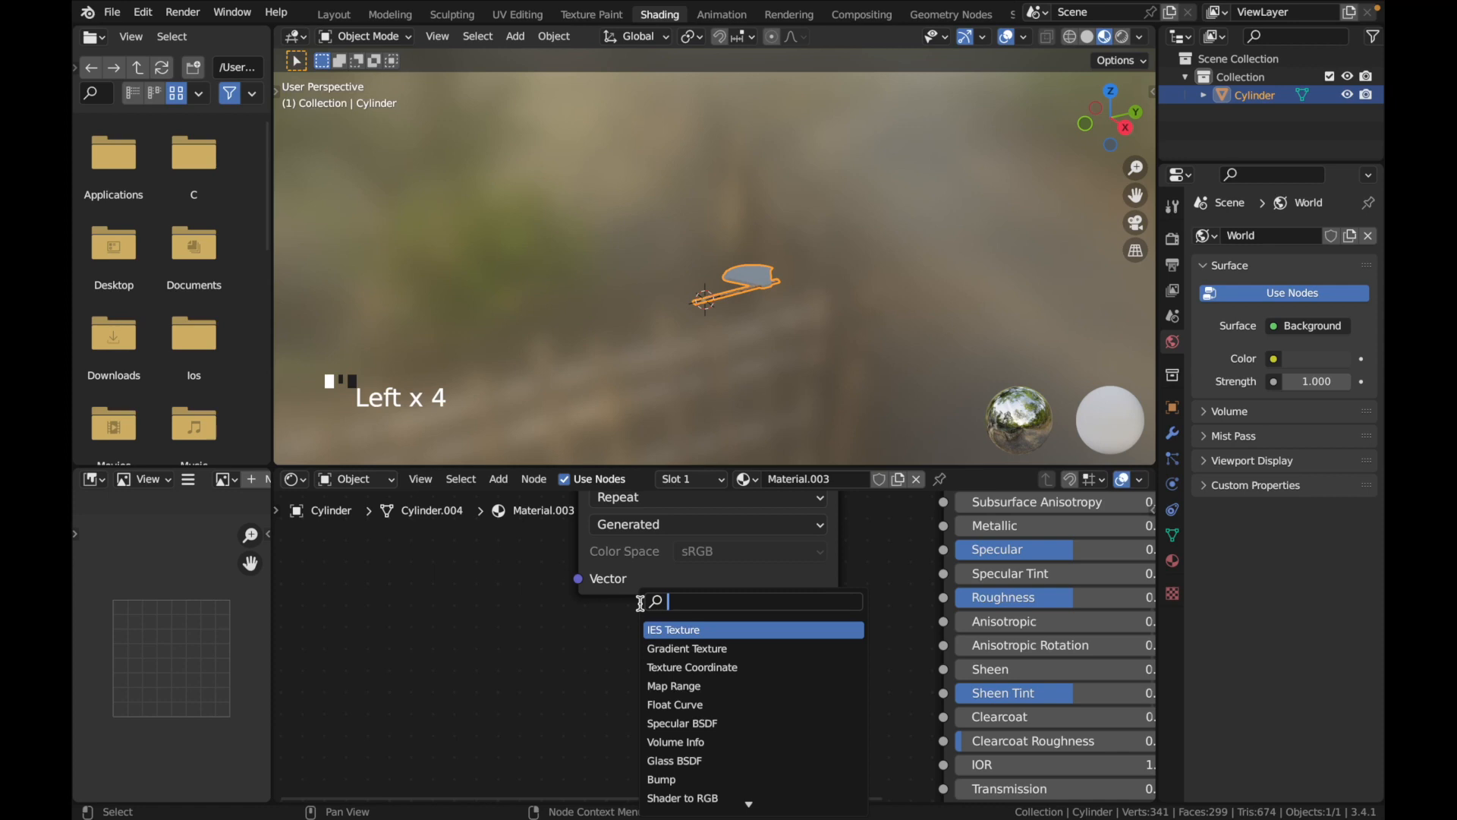
type("image")
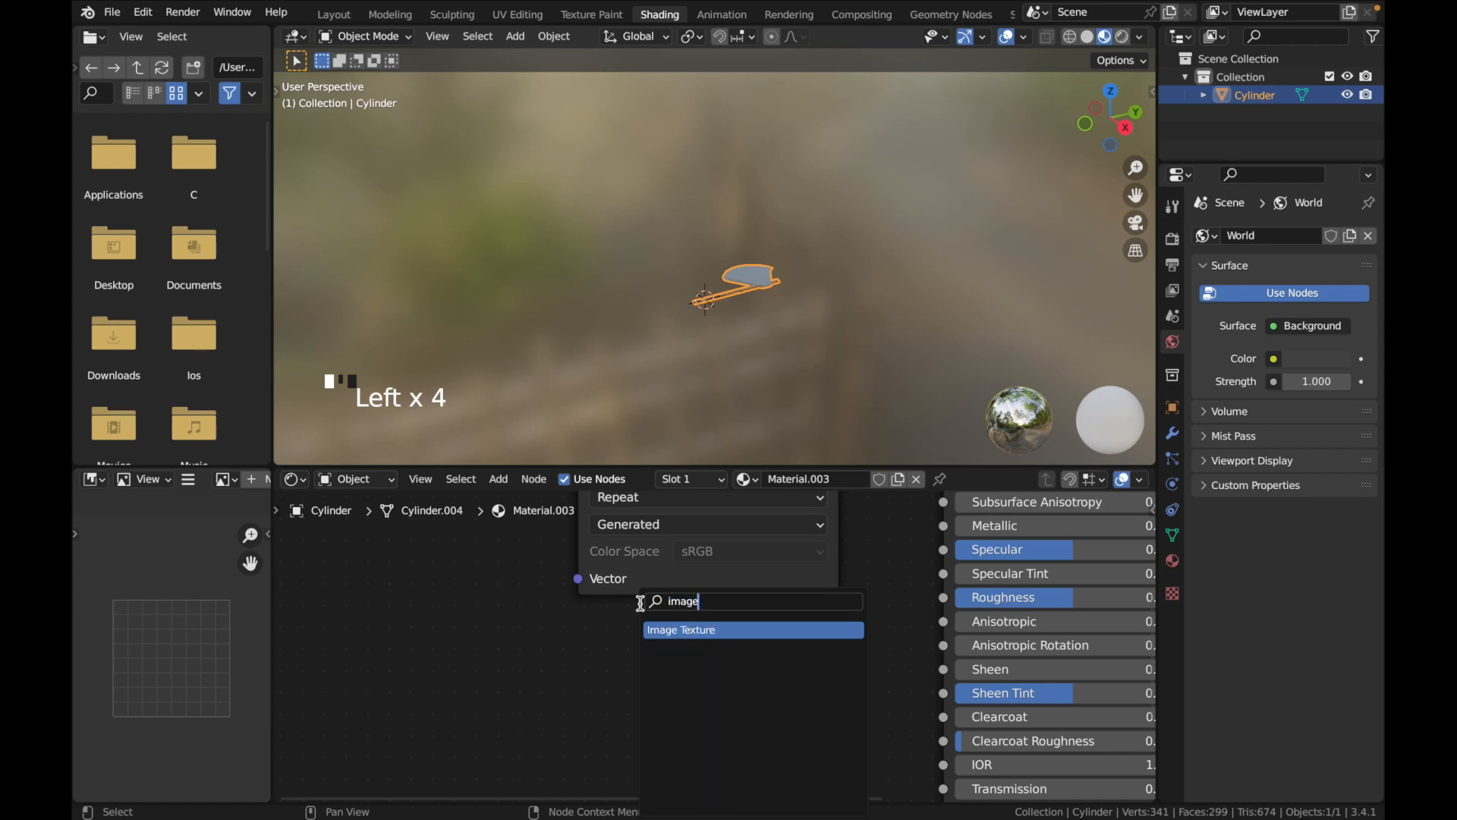
key("Return")
left_click(573, 626)
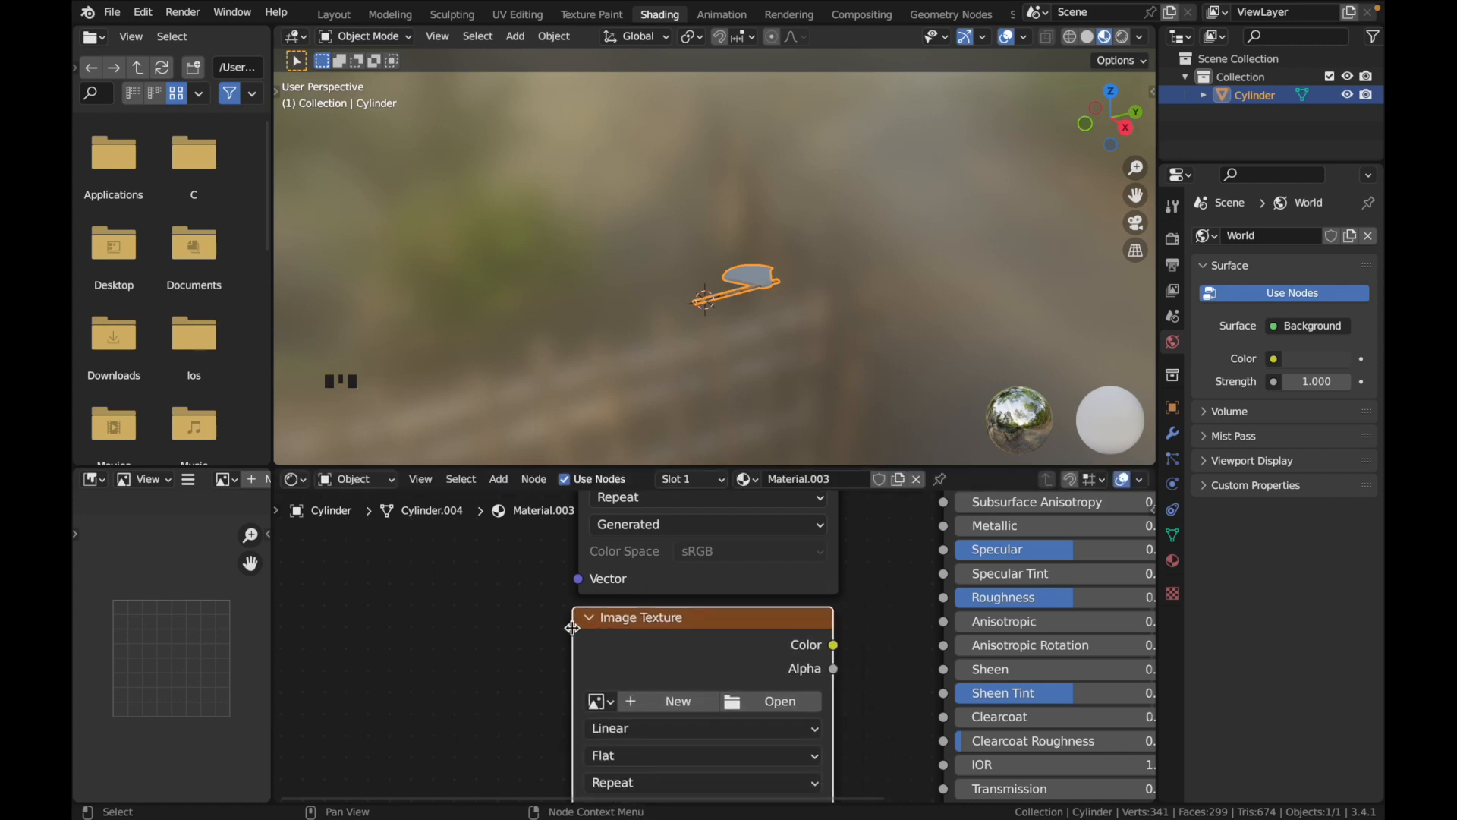
Connect the new Image Texture node's Color output to the Metallic input of the shader
scroll(592, 668, "down", 3)
scroll(590, 667, "up", 5)
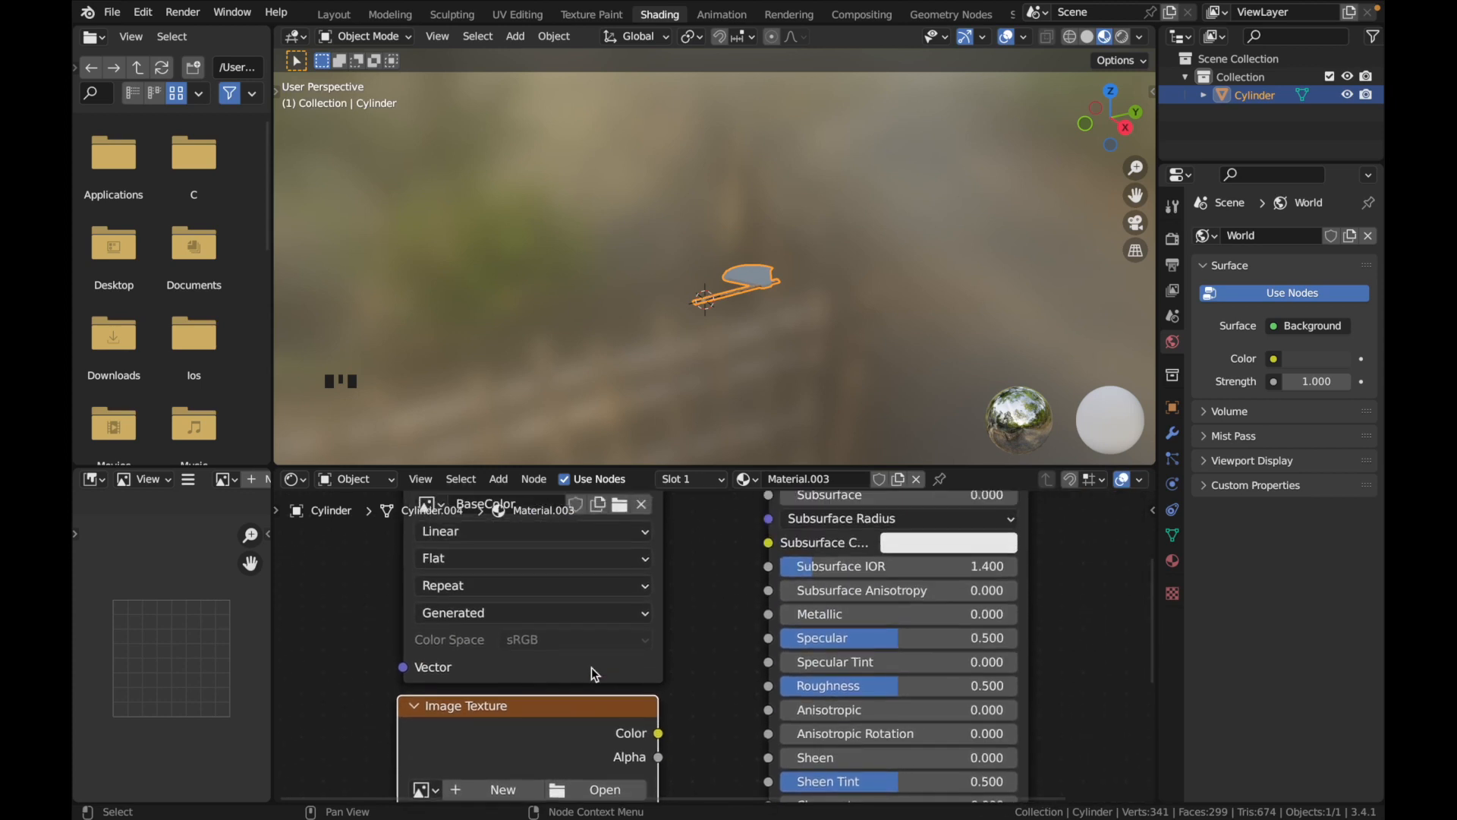
left_click_drag(663, 738, 765, 619)
scroll(741, 714, "down", 4)
scroll(742, 714, "left", 3)
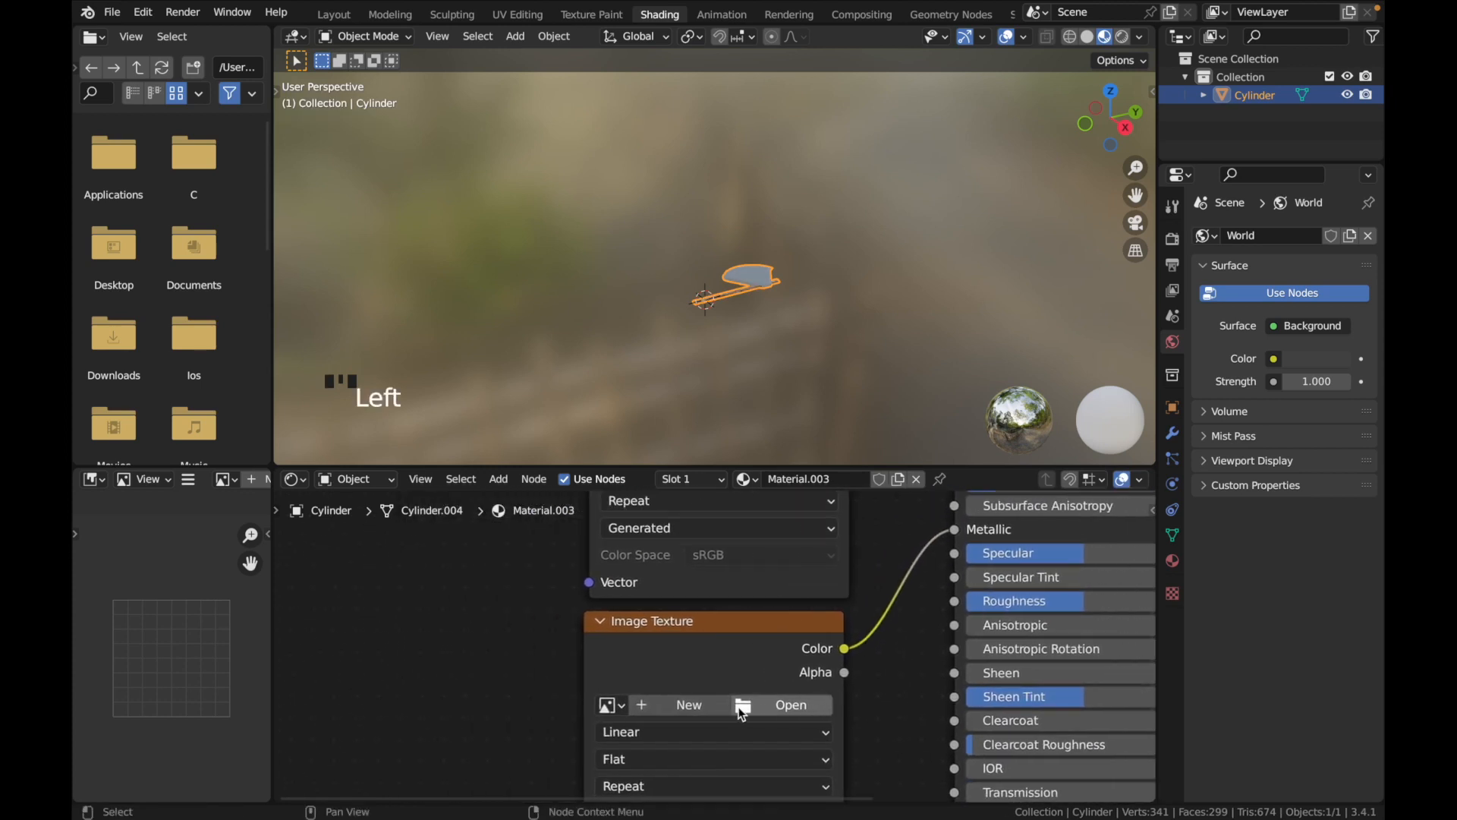
Set the shader's Roughness to 0.8
scroll(741, 713, "up", 2)
scroll(742, 714, "right", 1)
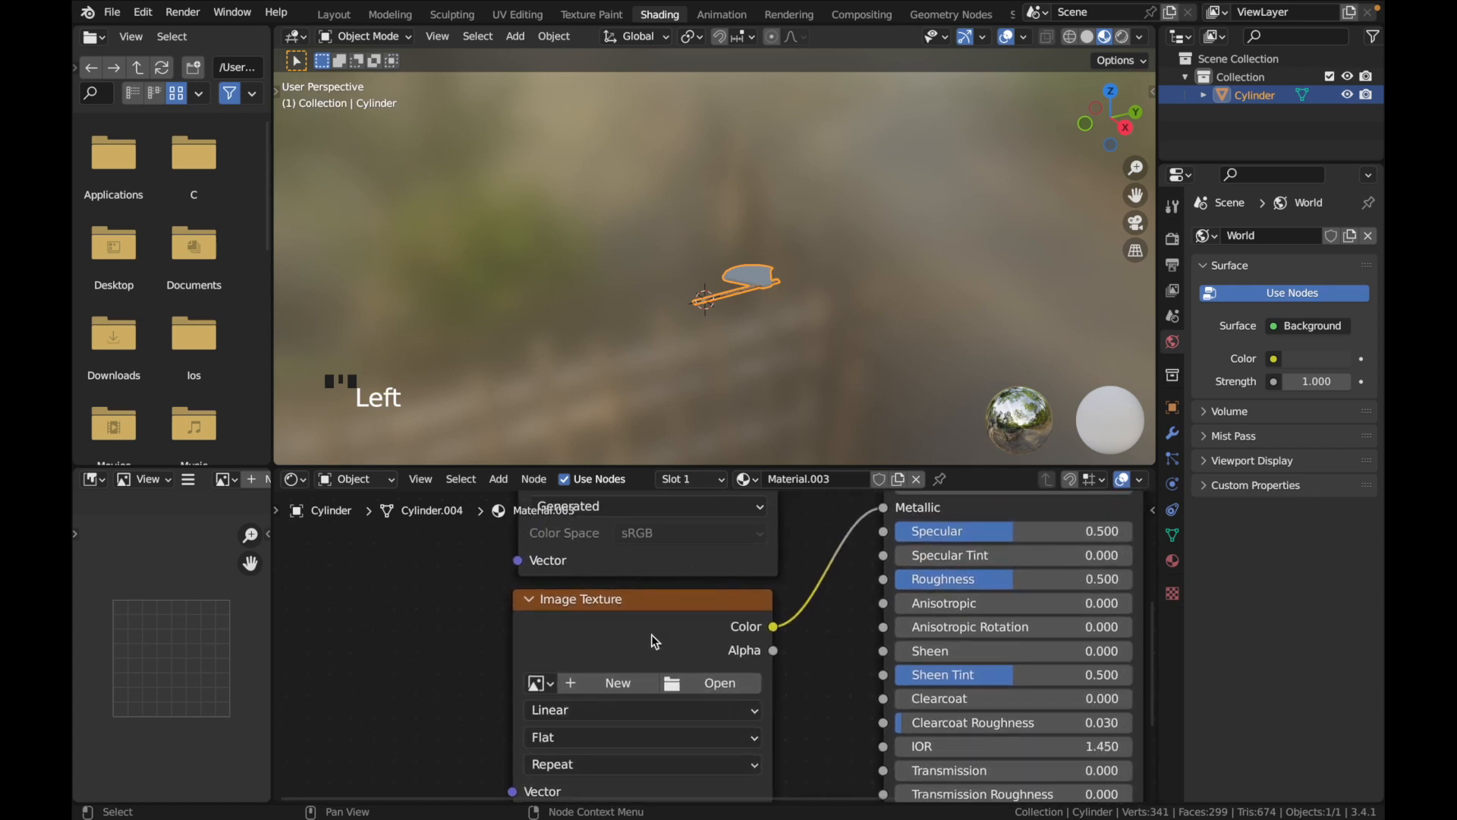
scroll(653, 637, "down", 2)
scroll(653, 638, "up", 1)
scroll(651, 636, "up", 1)
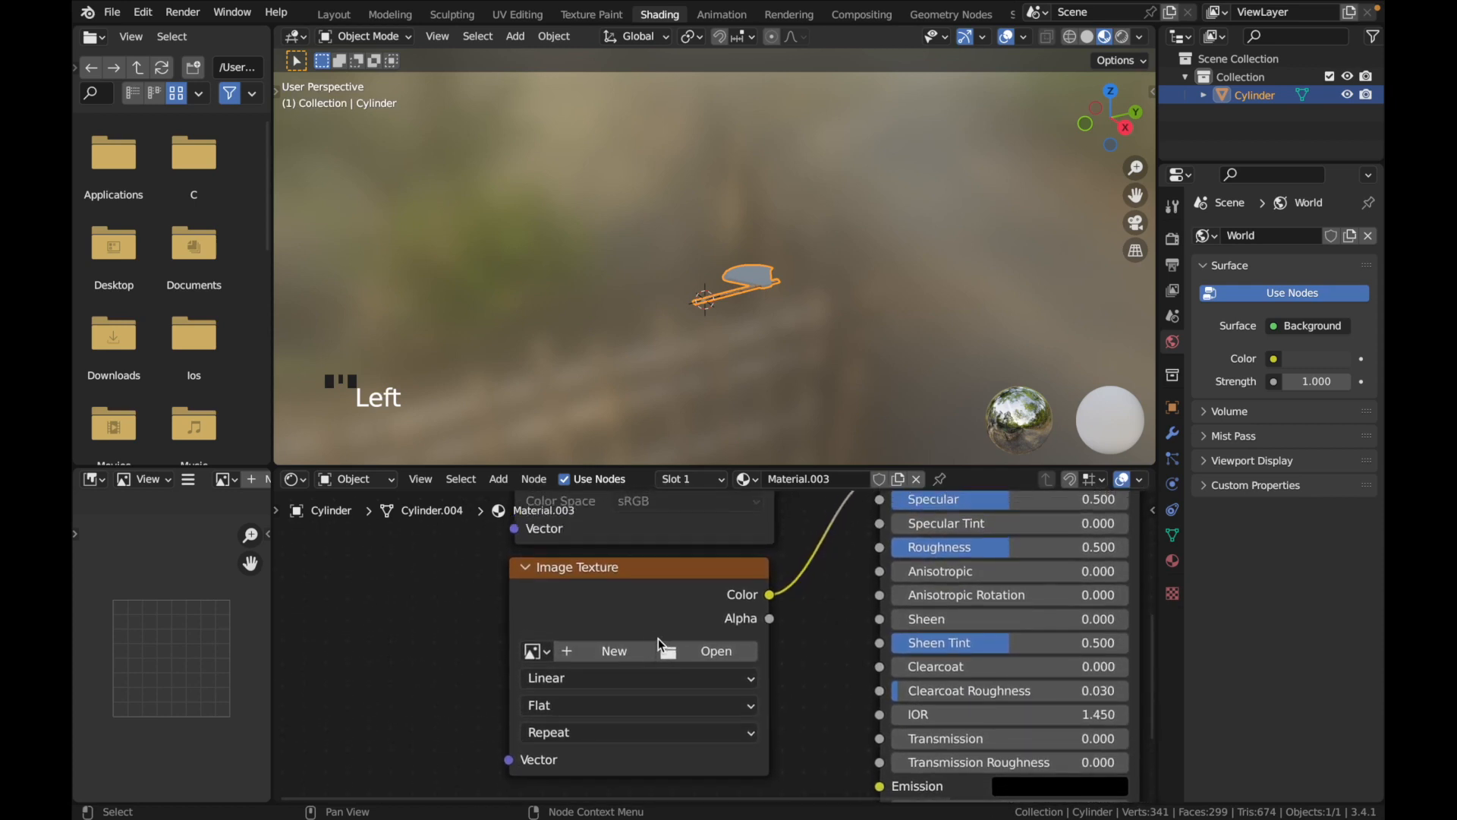
left_click_drag(1002, 547, 1061, 547)
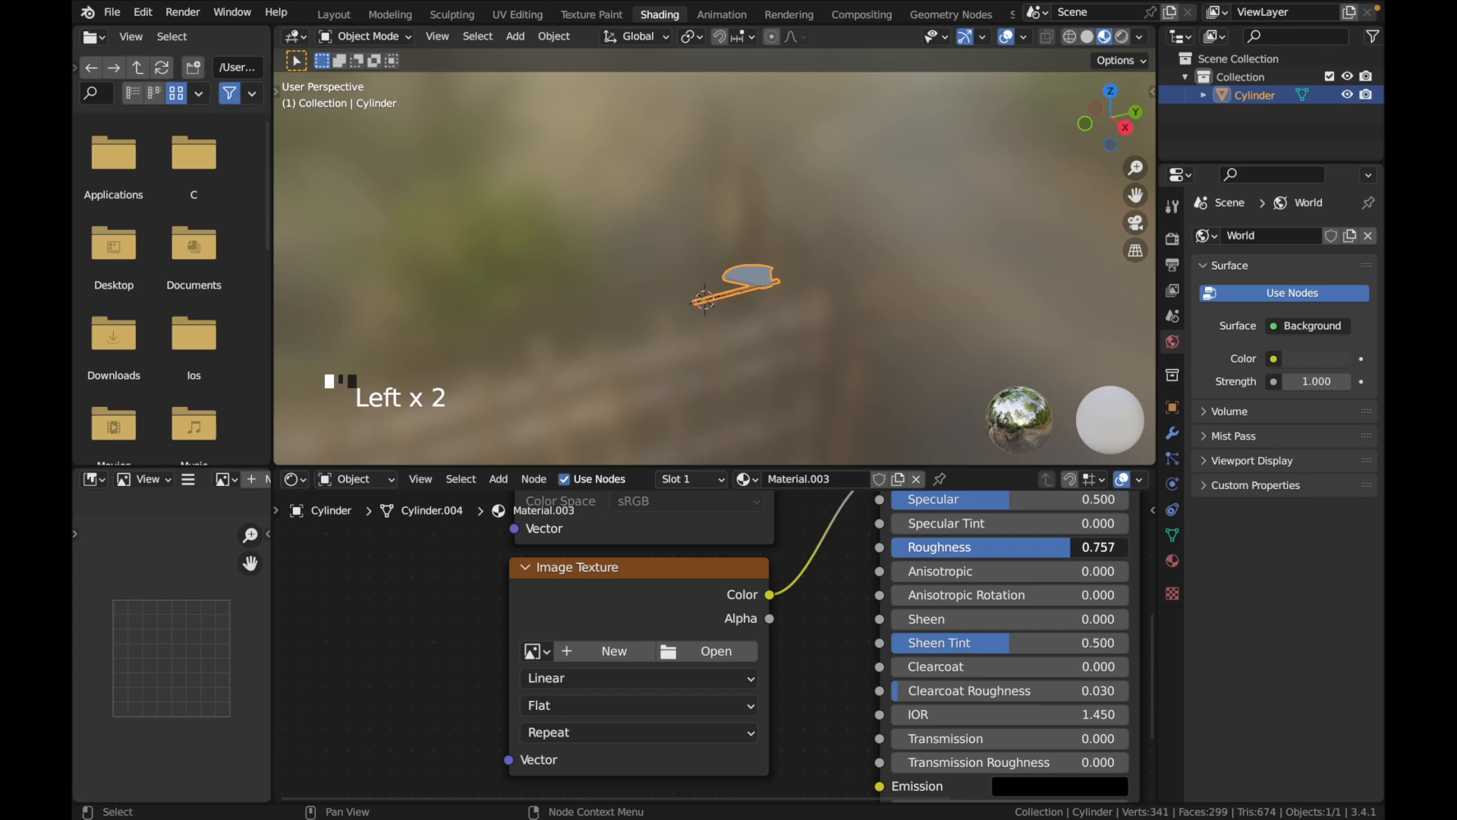
left_click(1072, 547)
type("0.8")
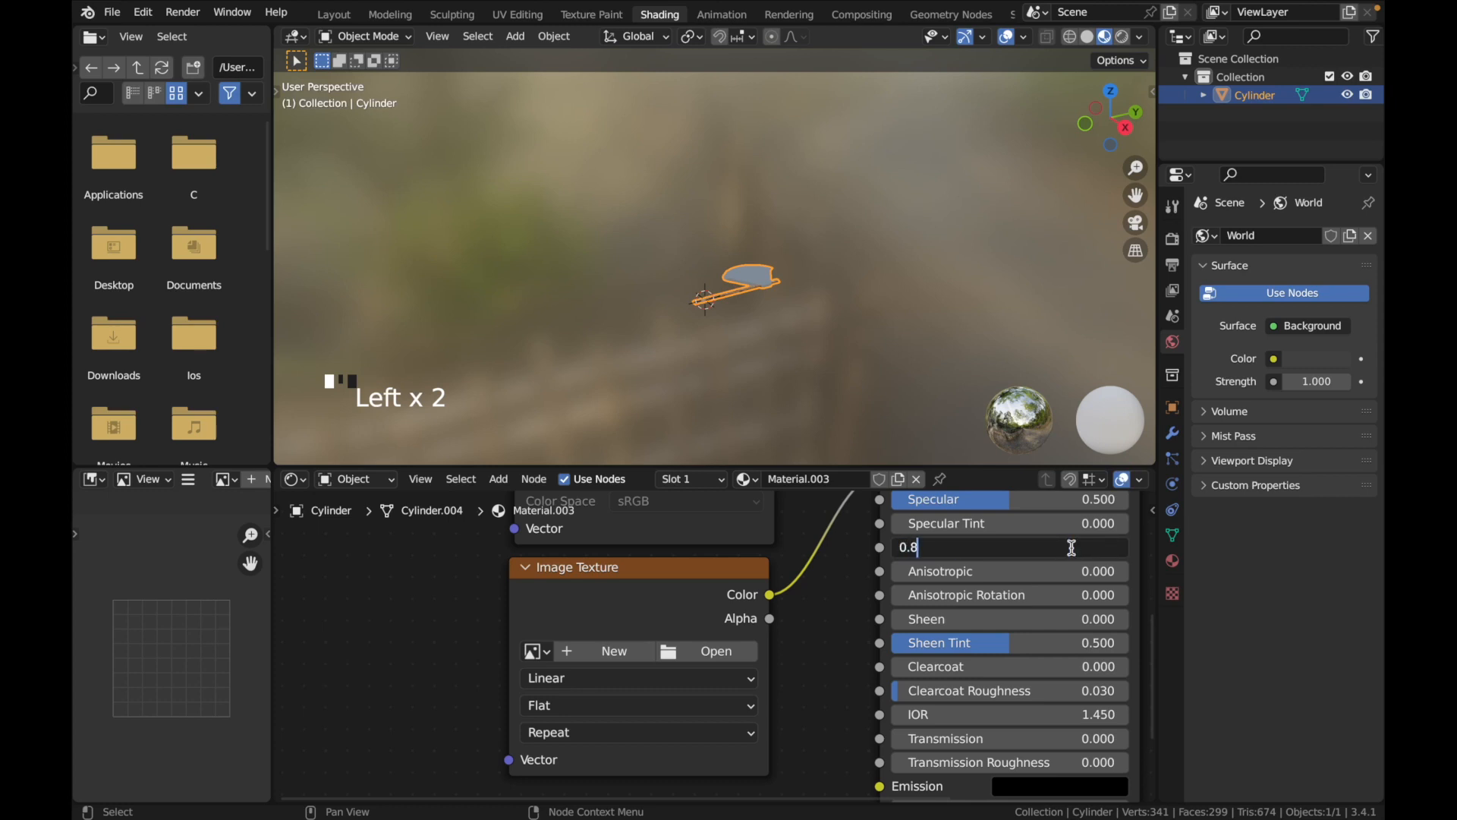
left_click(1072, 547)
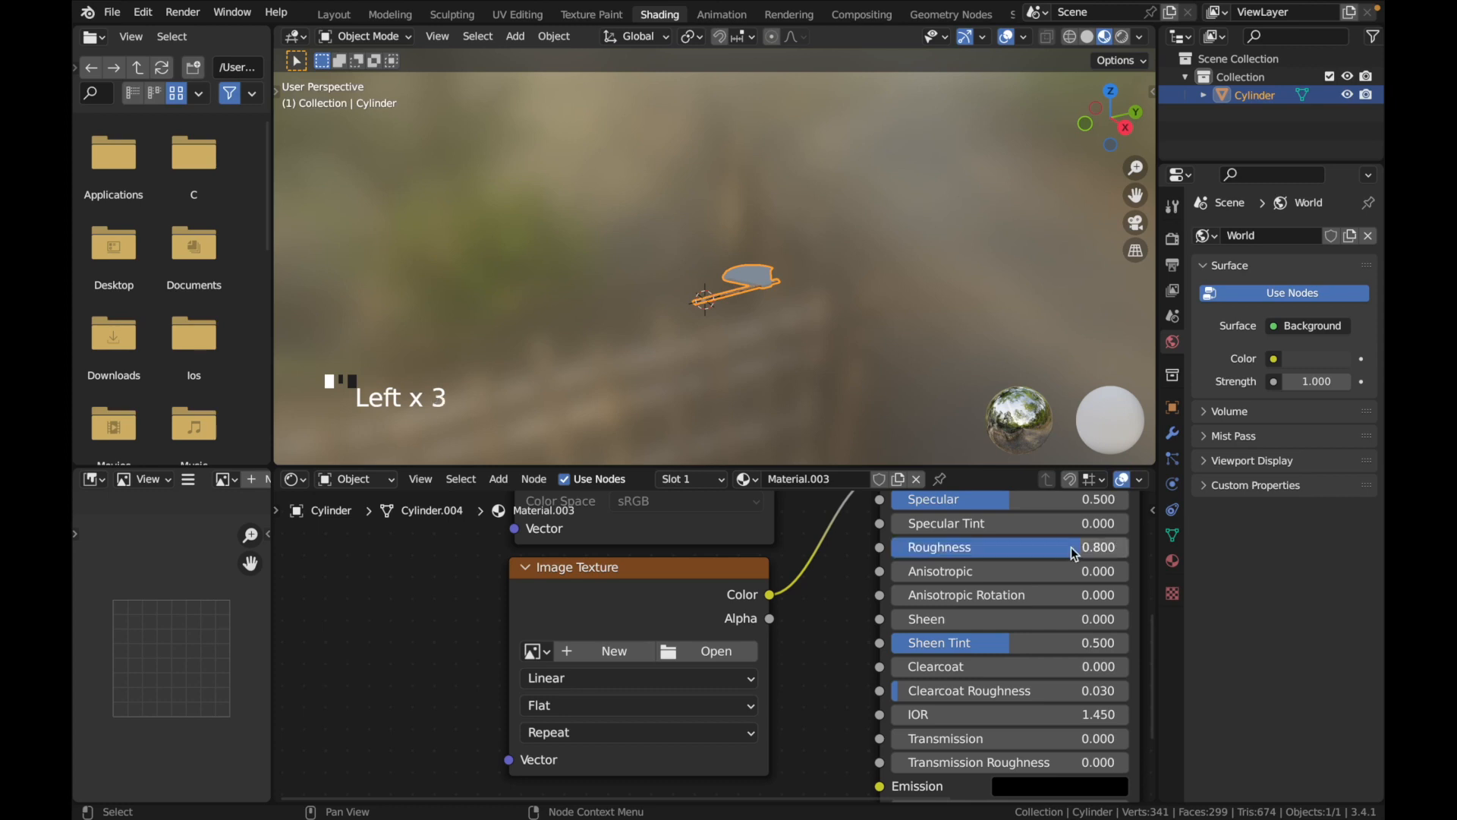
Create a blank 2048 x 2048 px image named MetallicMap in the new Image Texture node and return to the Texture Paint workspace
left_click(566, 653)
left_click(601, 637)
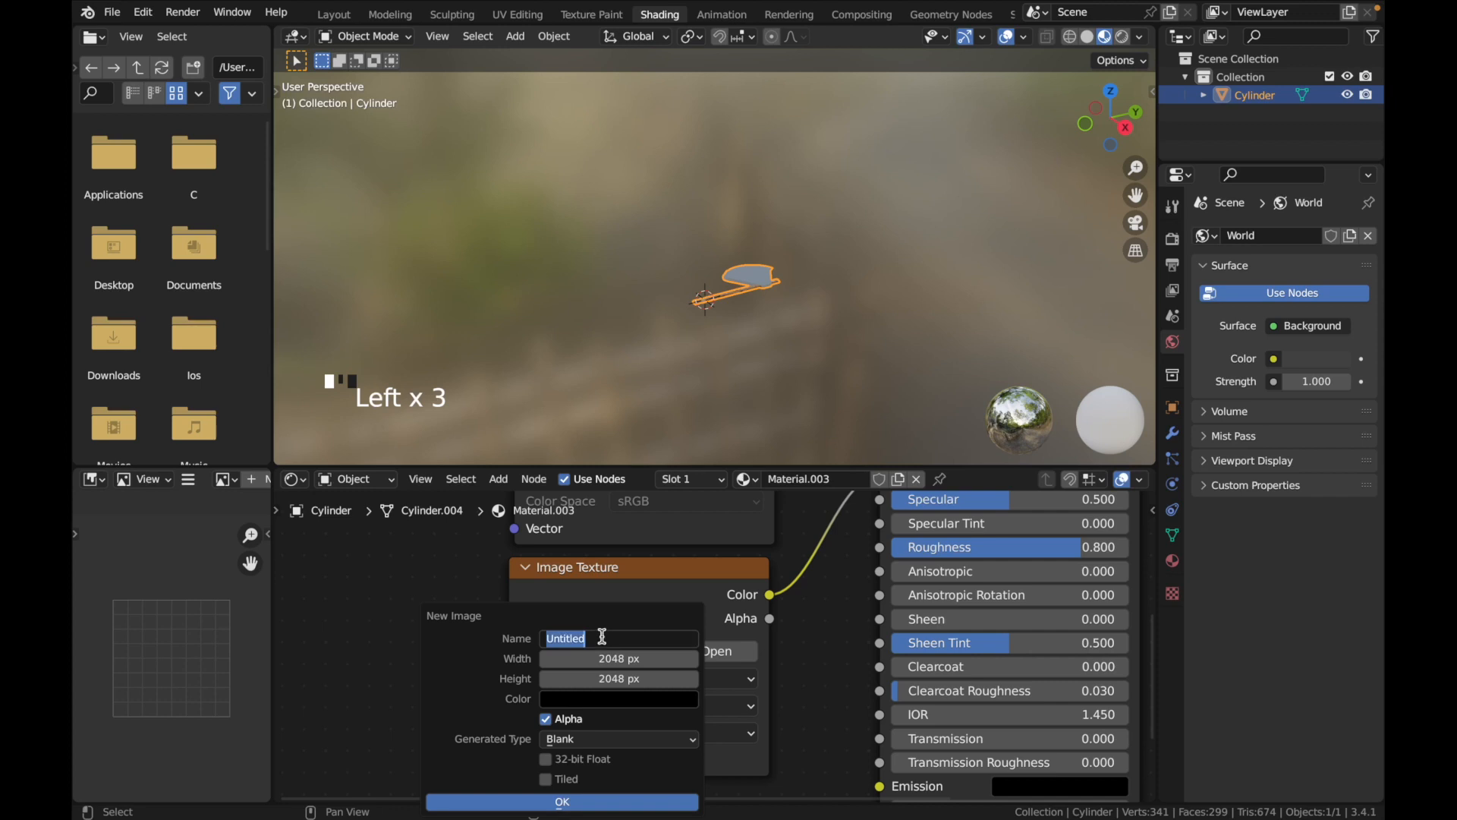
type("MetallicMap")
left_click(550, 802)
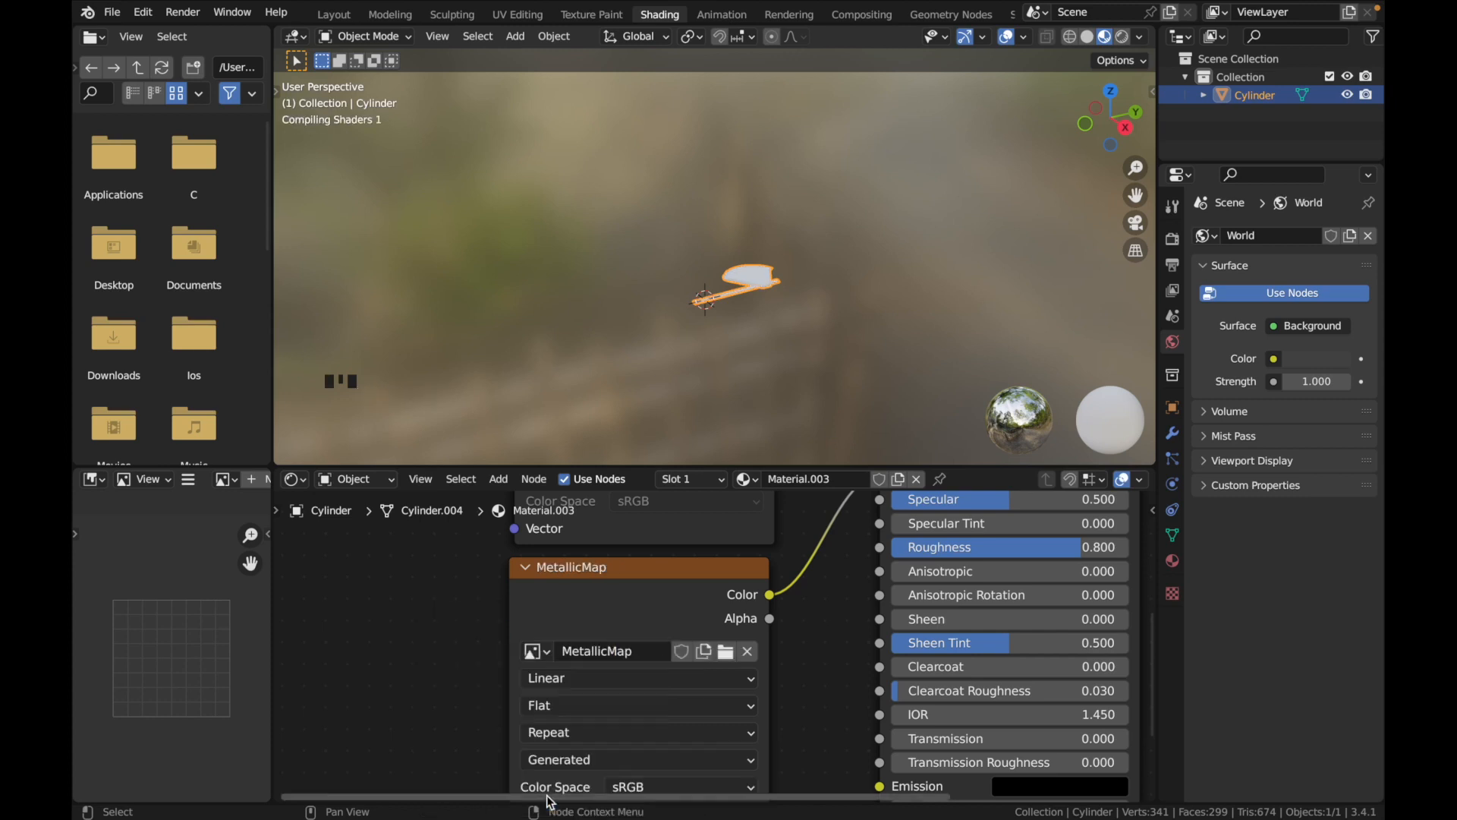
left_click(592, 14)
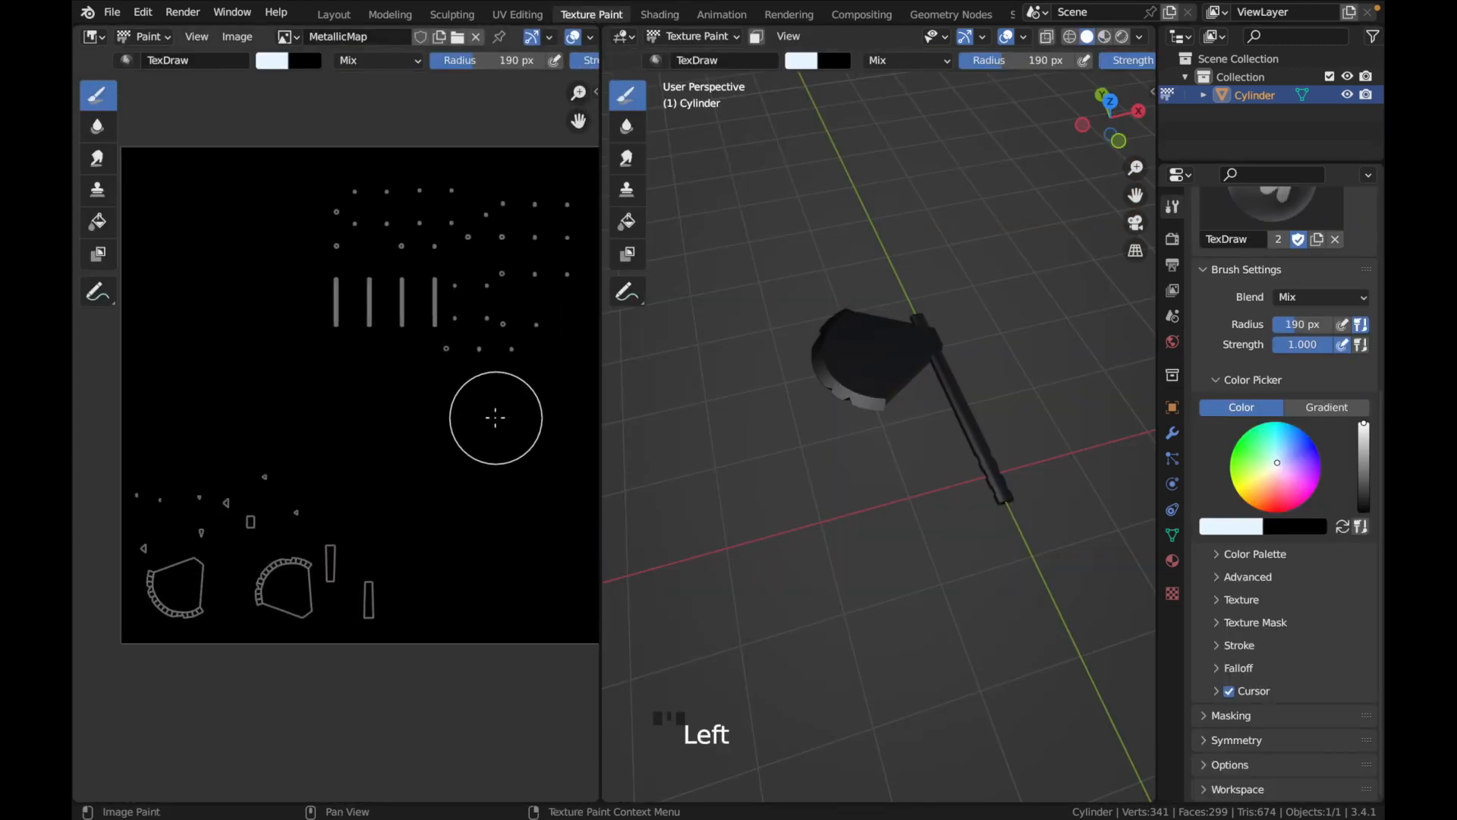
scroll(482, 431, "right", 1)
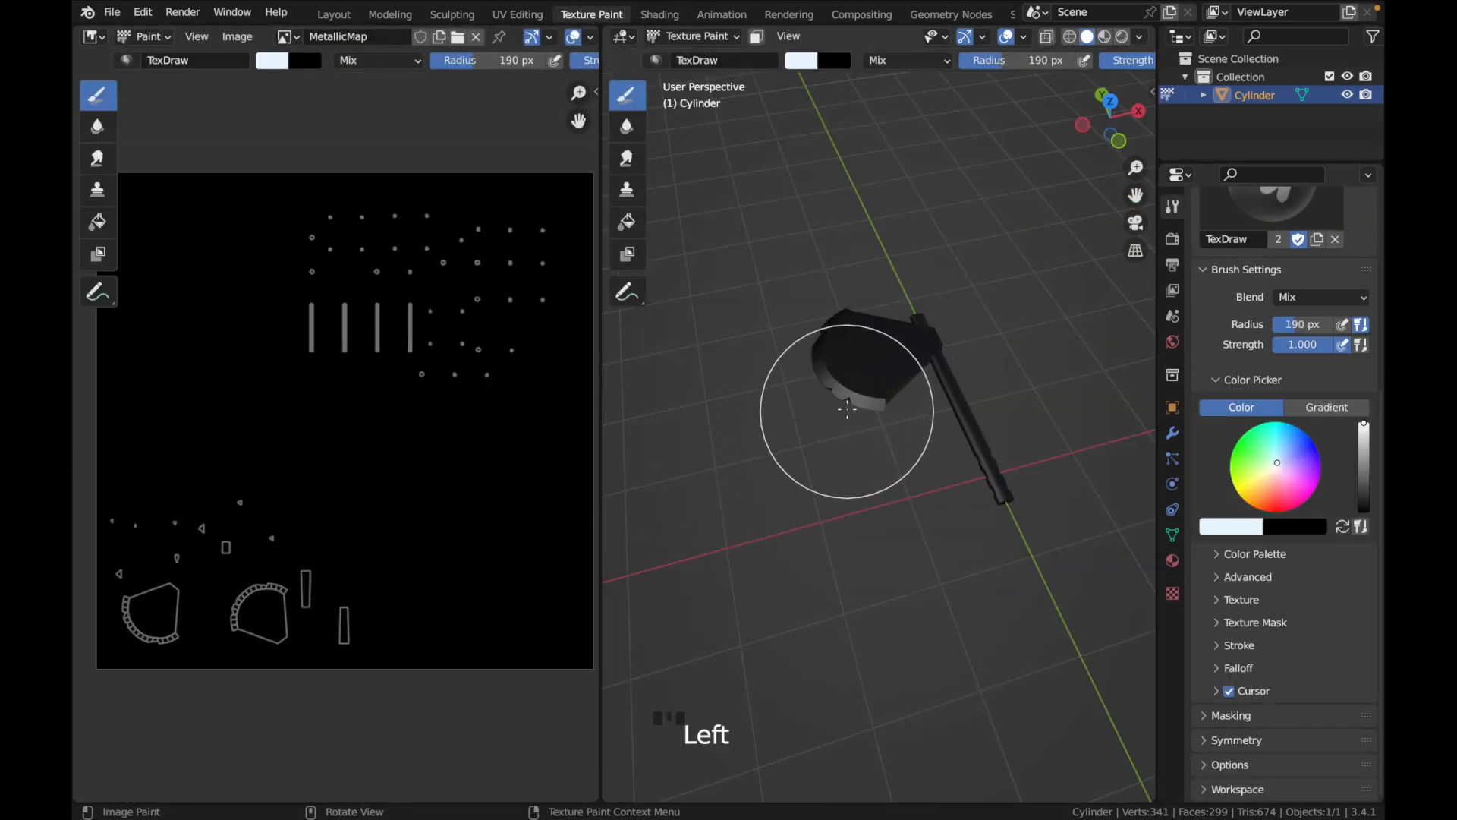
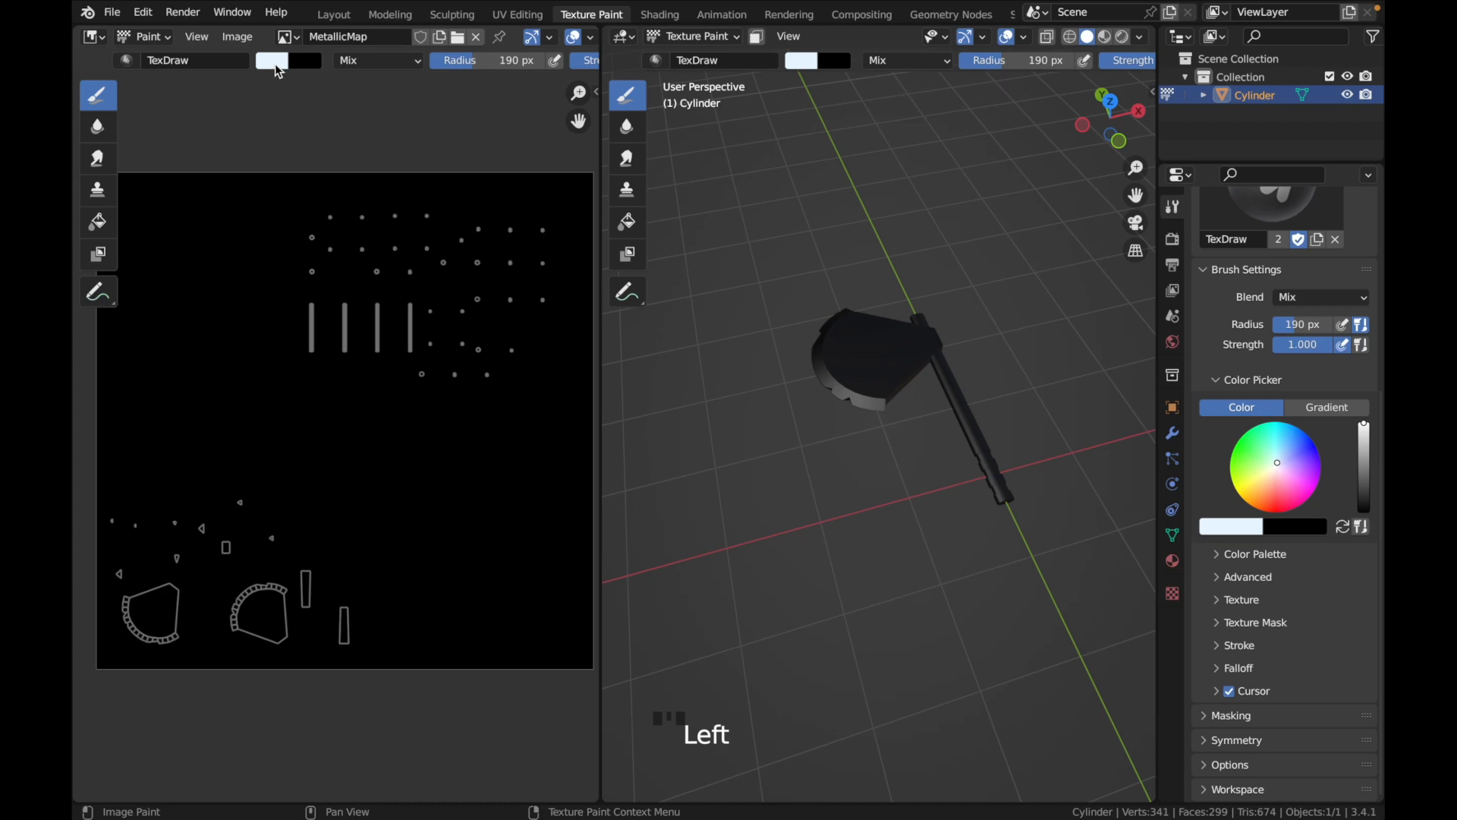
Set the brush color to white and paint over all the blade UV islands on the MetallicMap image
left_click(272, 61)
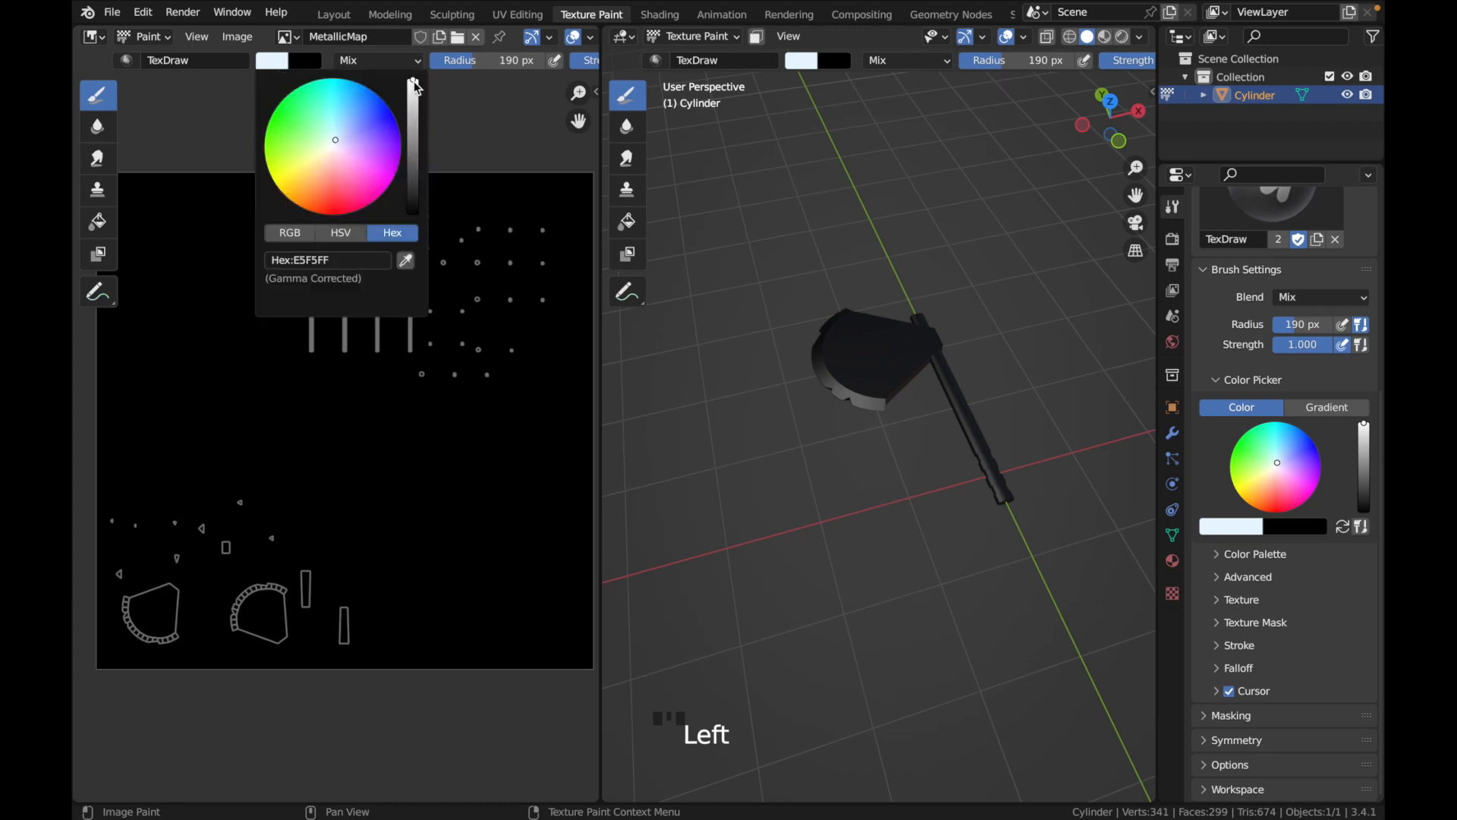
left_click(347, 238)
left_click_drag(339, 259, 267, 278)
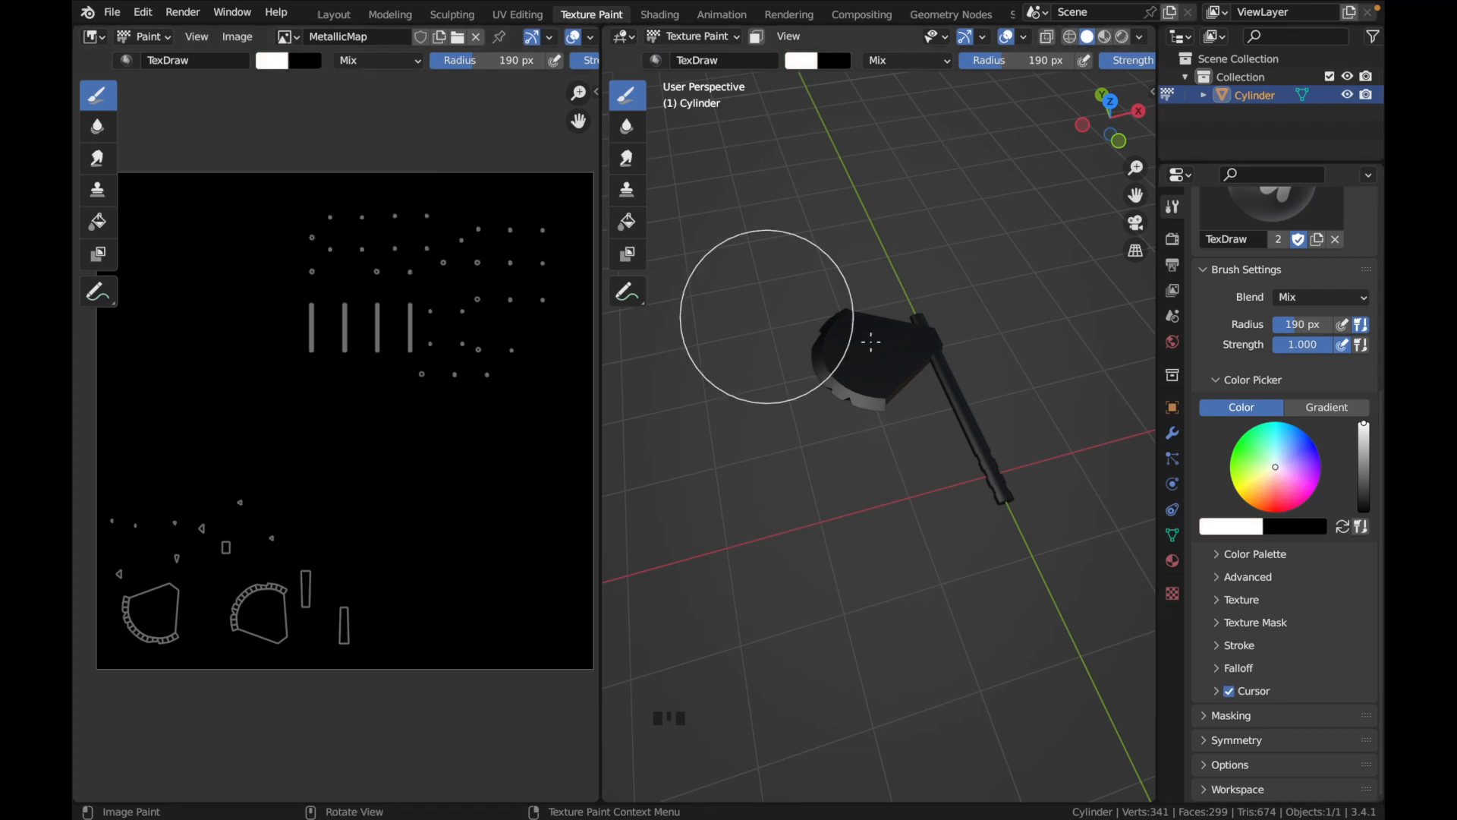
scroll(791, 431, "down", 5)
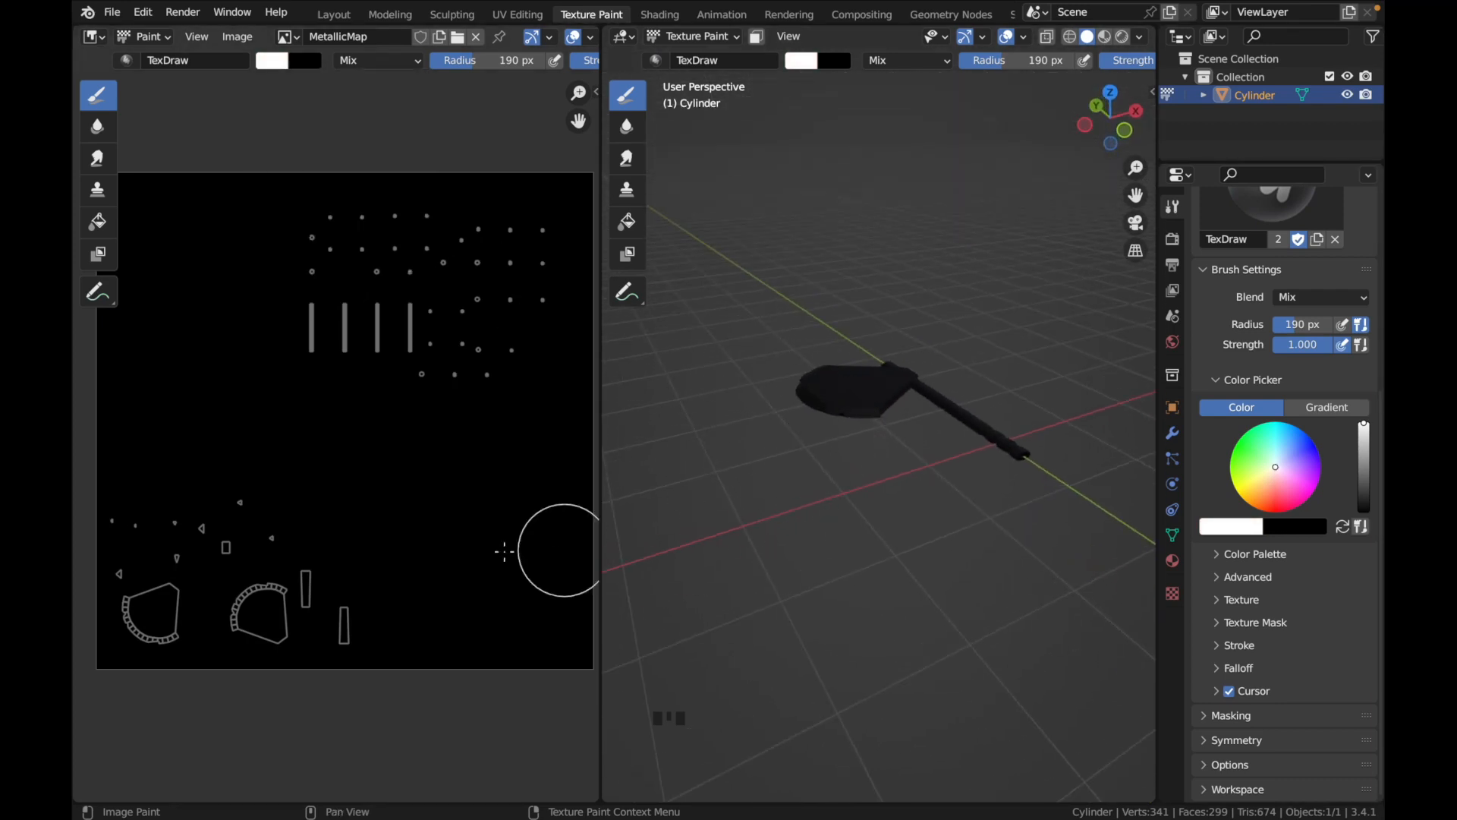
scroll(407, 550, "left", 5)
mouse_move(186, 652)
left_mouse_down()
mouse_move(186, 505)
mouse_move(339, 503)
mouse_move(399, 520)
mouse_move(403, 638)
mouse_move(422, 521)
mouse_move(417, 651)
mouse_move(421, 535)
mouse_move(403, 493)
mouse_move(212, 497)
mouse_move(212, 662)
mouse_move(244, 540)
mouse_move(262, 642)
mouse_move(304, 653)
mouse_move(283, 513)
mouse_move(356, 642)
mouse_move(303, 562)
left_mouse_up()
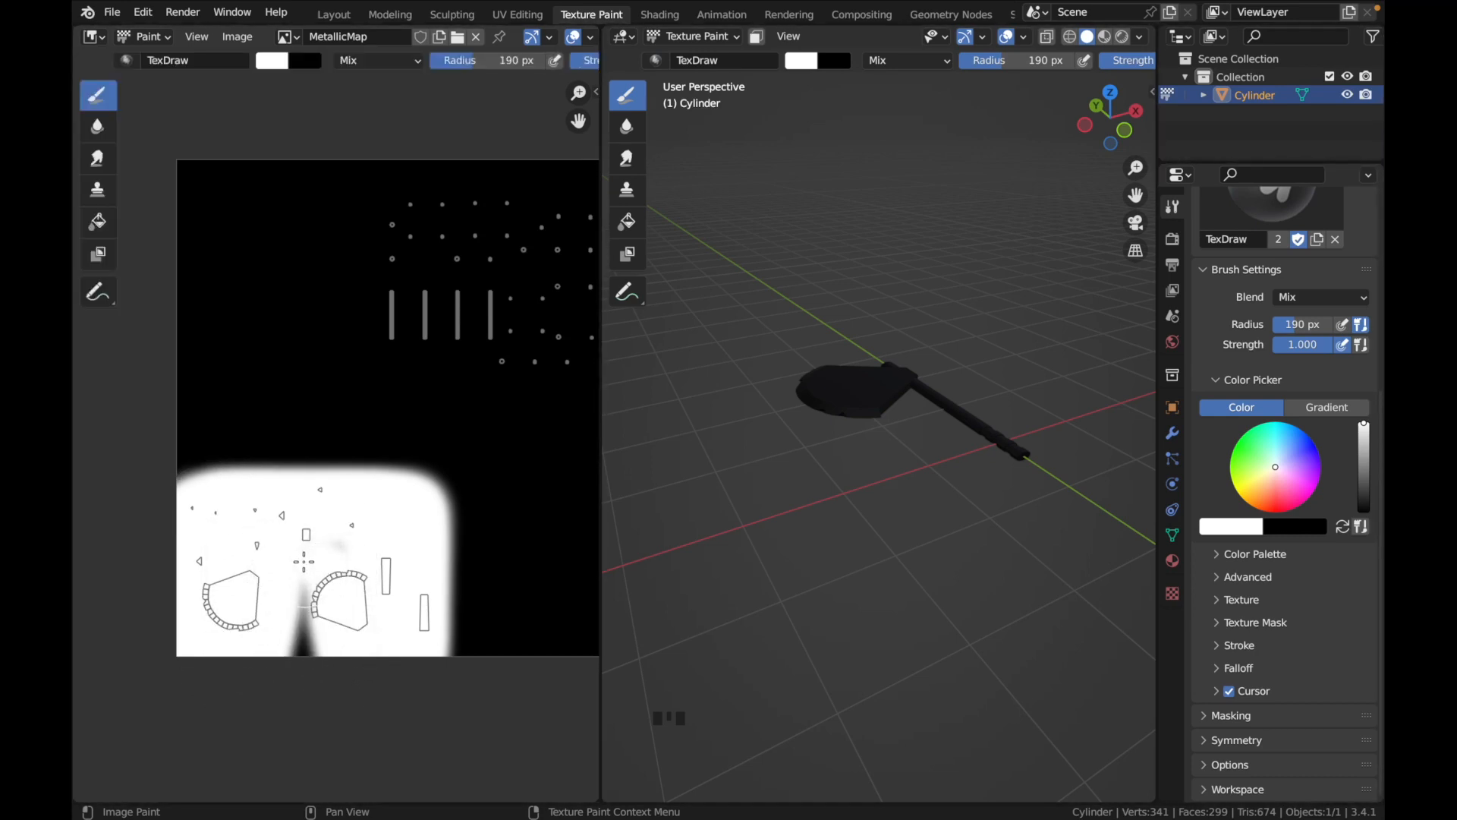
left_click_drag(334, 669, 296, 580)
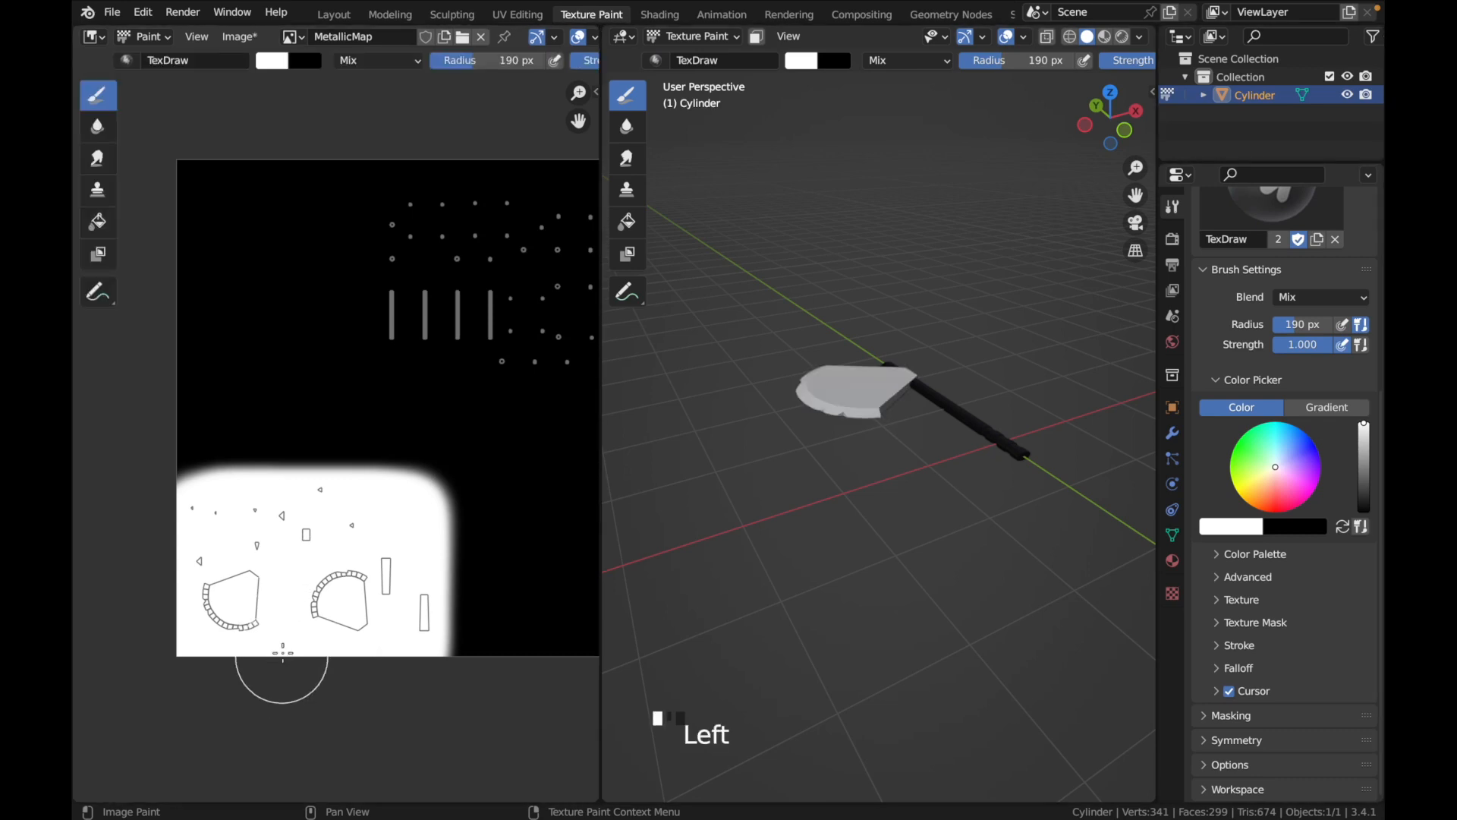
Show the axe in Rendered viewport shading with Scene Lights and Scene World disabled, and inspect the blade
left_click(1122, 37)
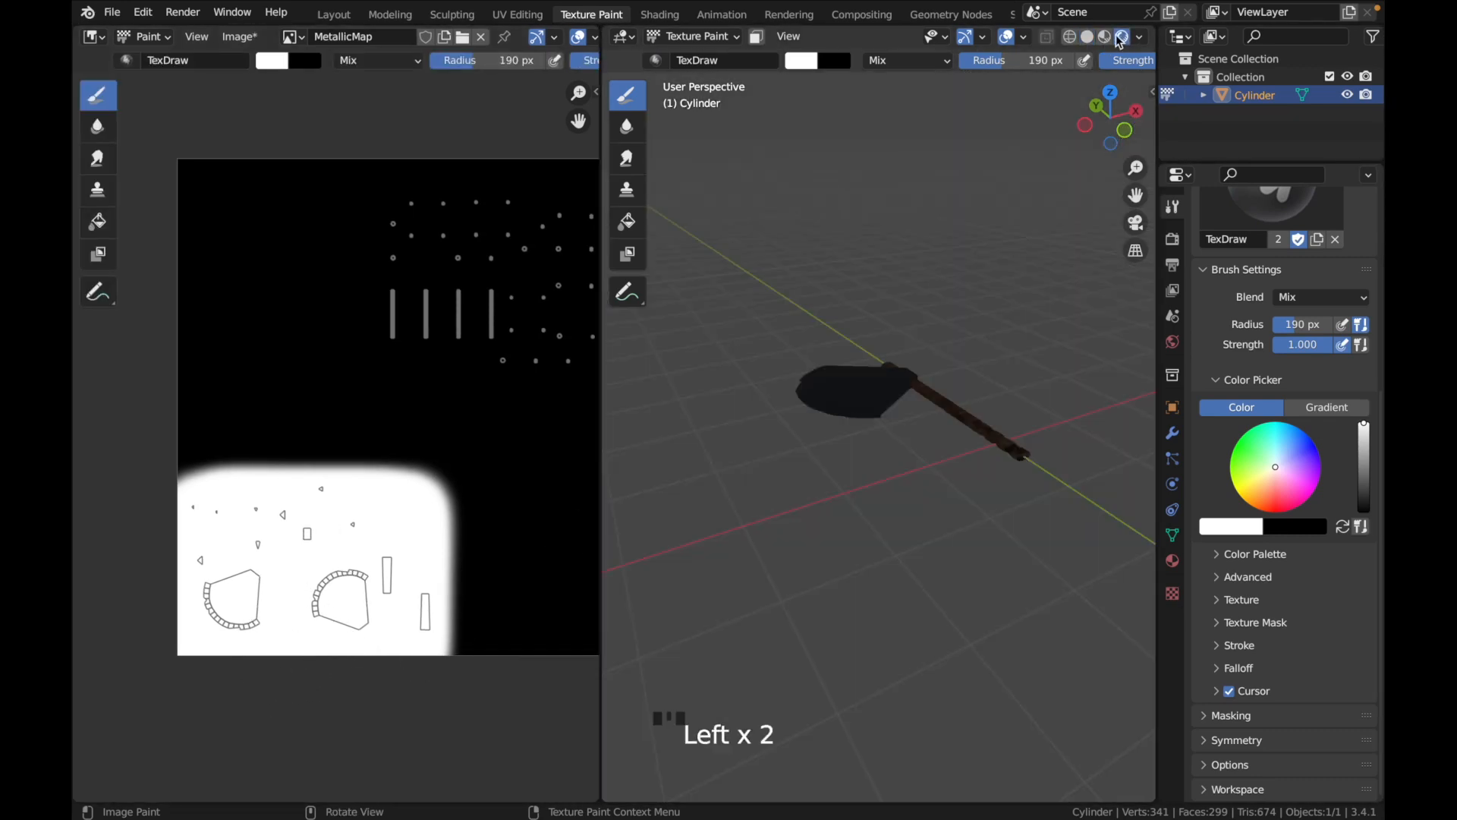
left_click(1141, 40)
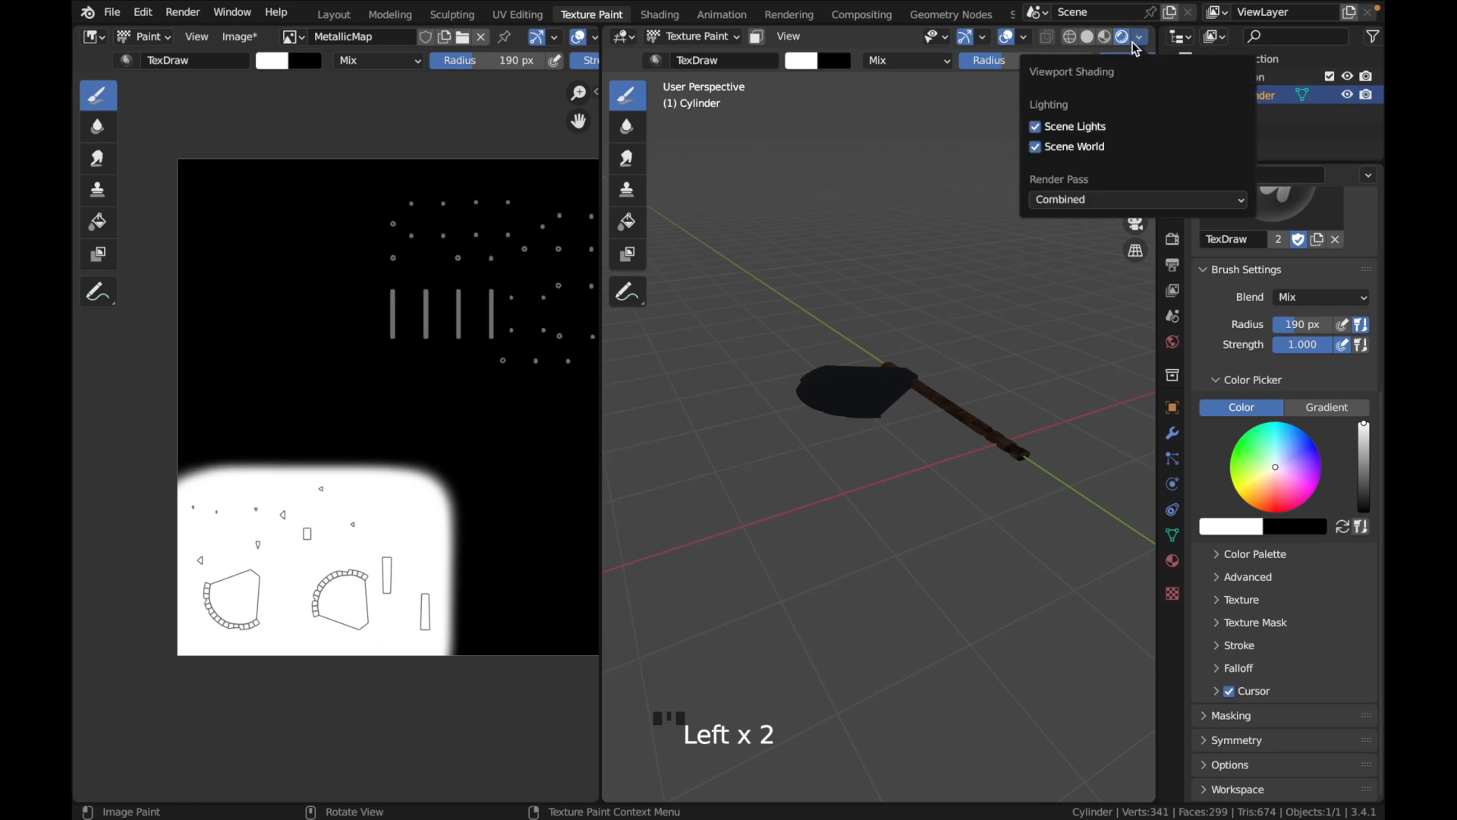
left_click(1036, 148)
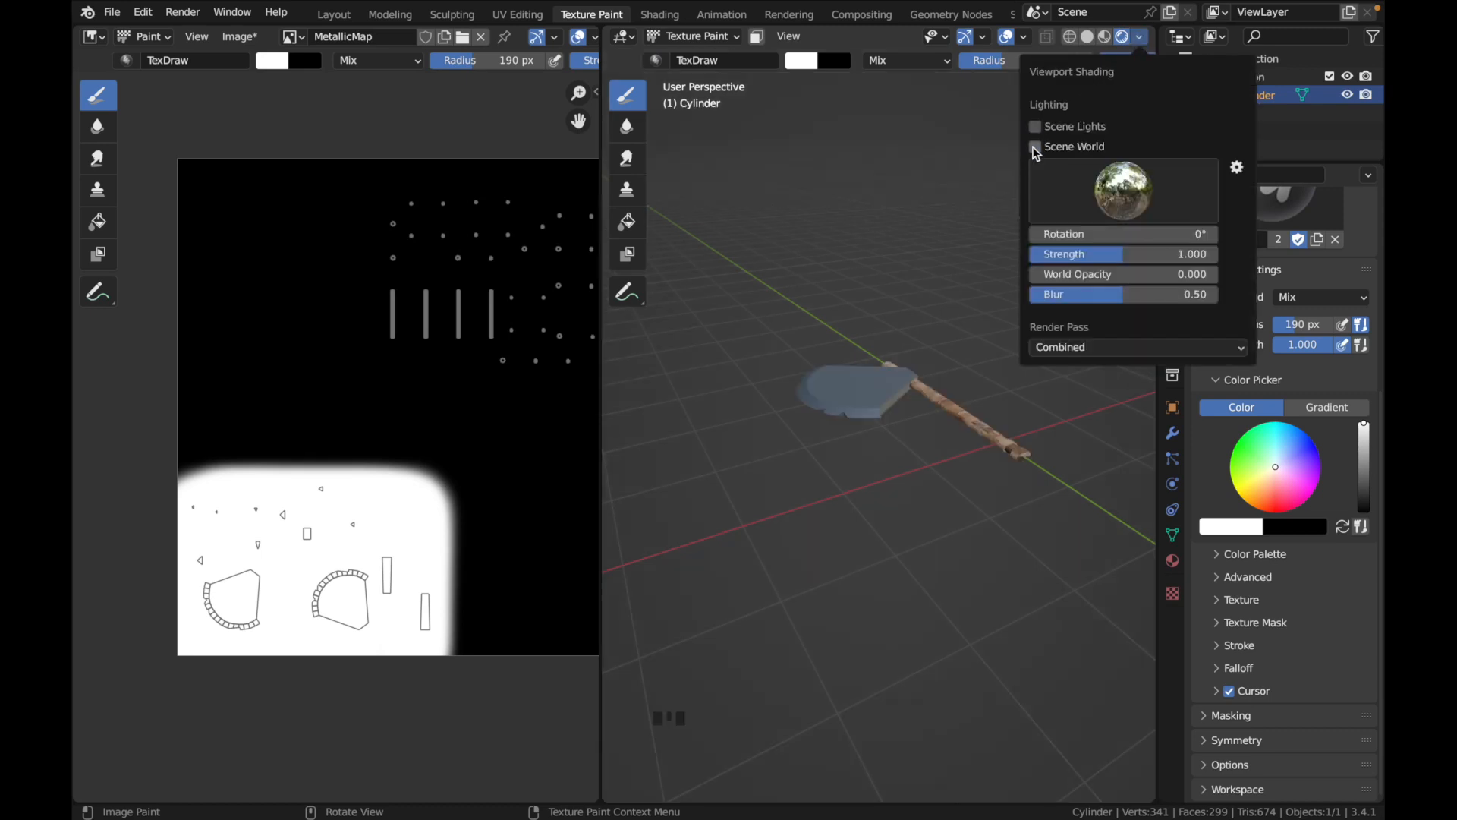
mouse_move(913, 432)
middle_mouse_down()
mouse_move(903, 439)
mouse_move(914, 430)
middle_mouse_up()
middle_click_drag(524, 417, 465, 417)
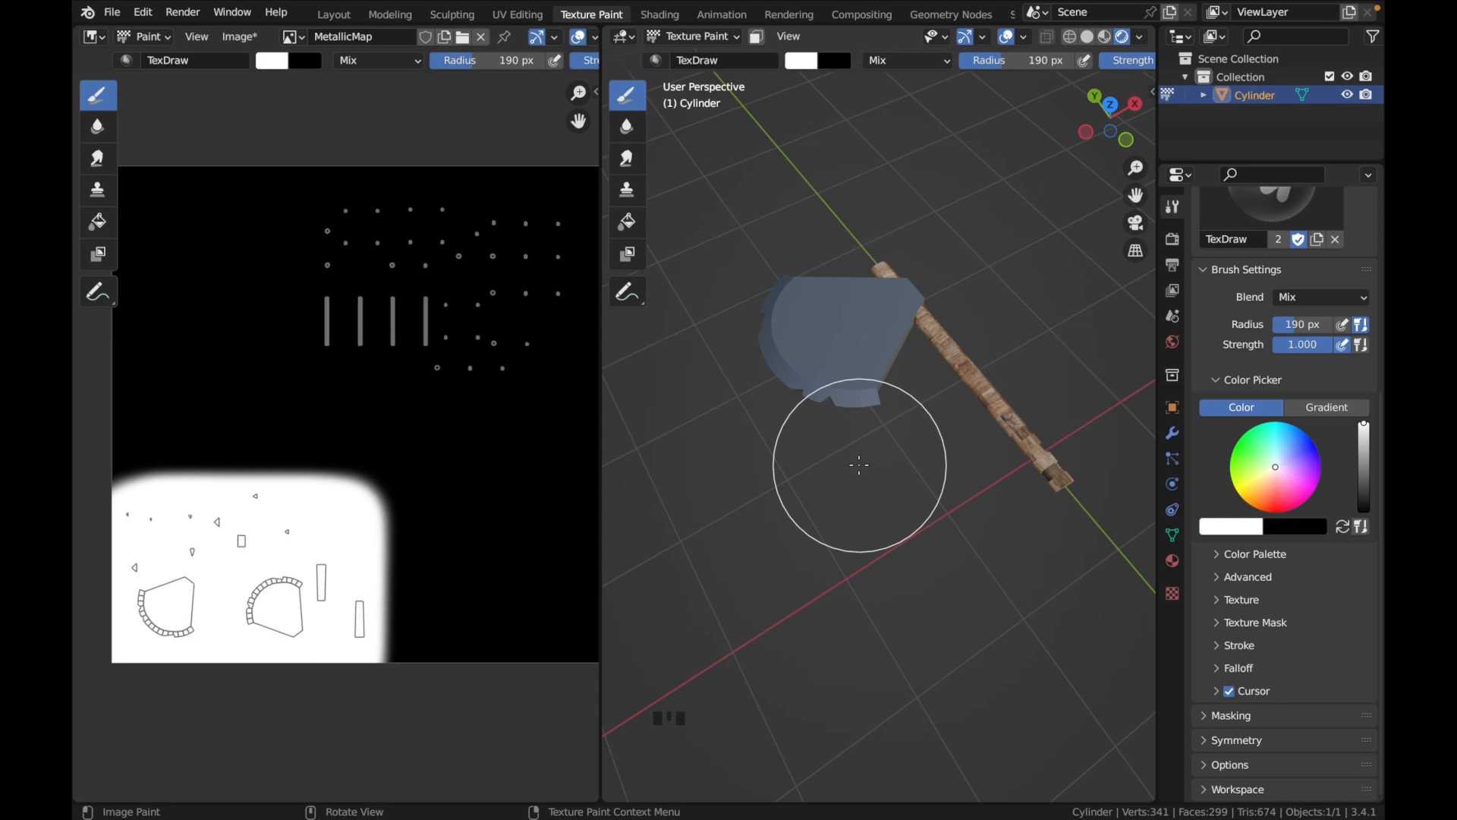
Switch to the Shading workspace and shift the MetallicMap node away from the shader to make room for more nodes
left_click(650, 18)
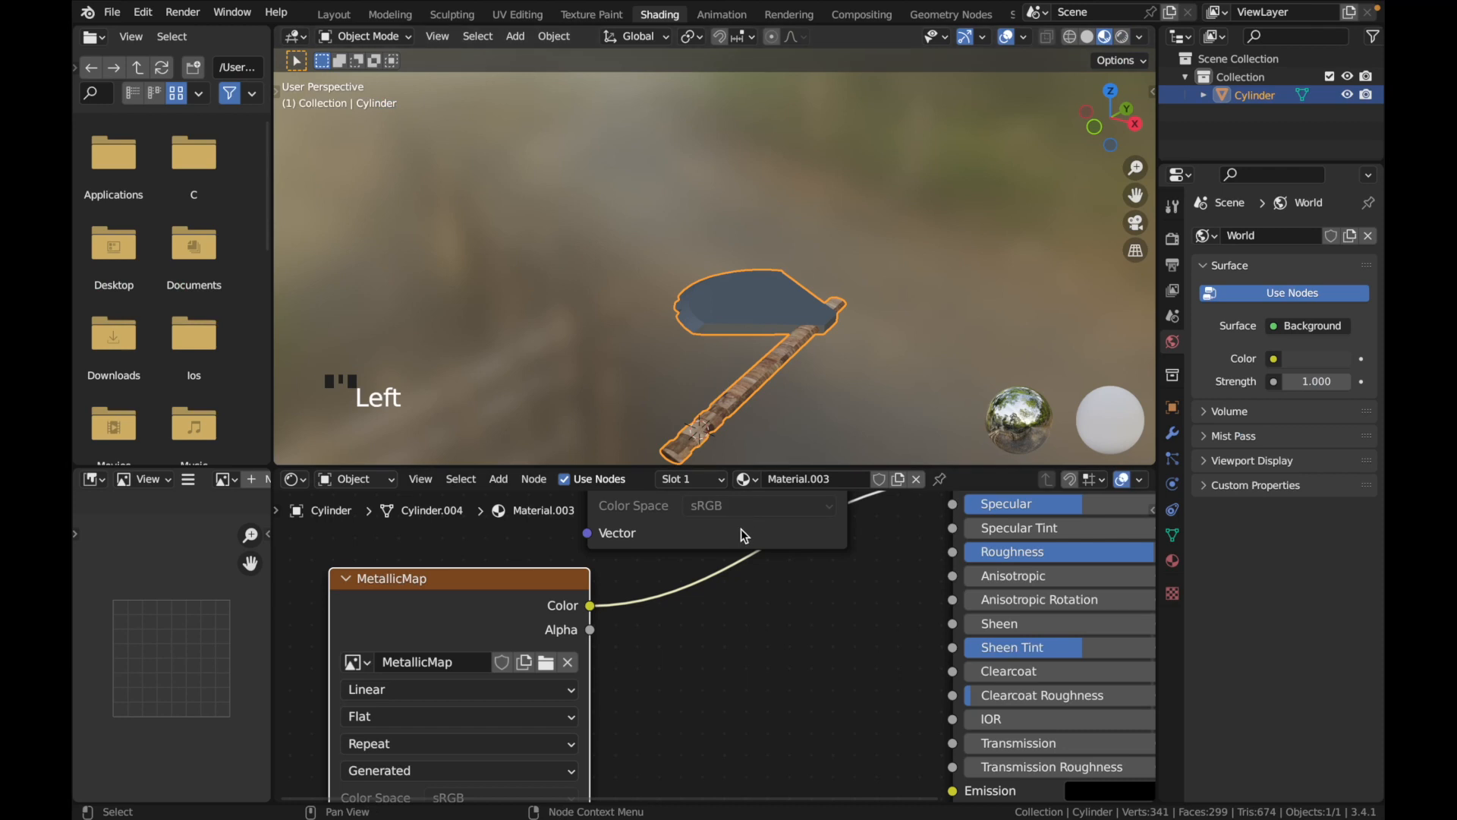
scroll(939, 555, "right", 1)
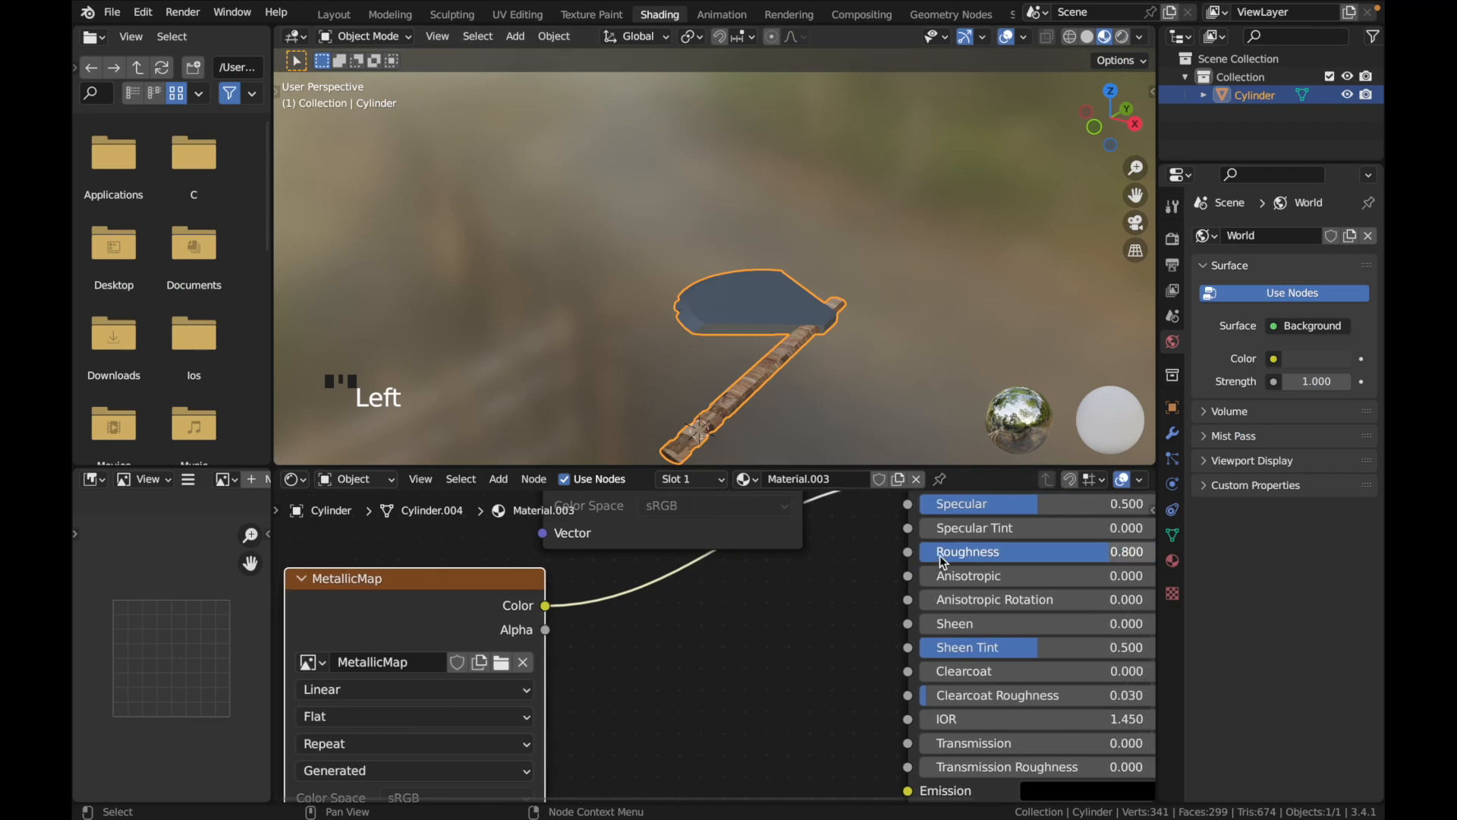
scroll(536, 752, "down", 2)
scroll(536, 752, "left", 1)
scroll(536, 752, "up", 1)
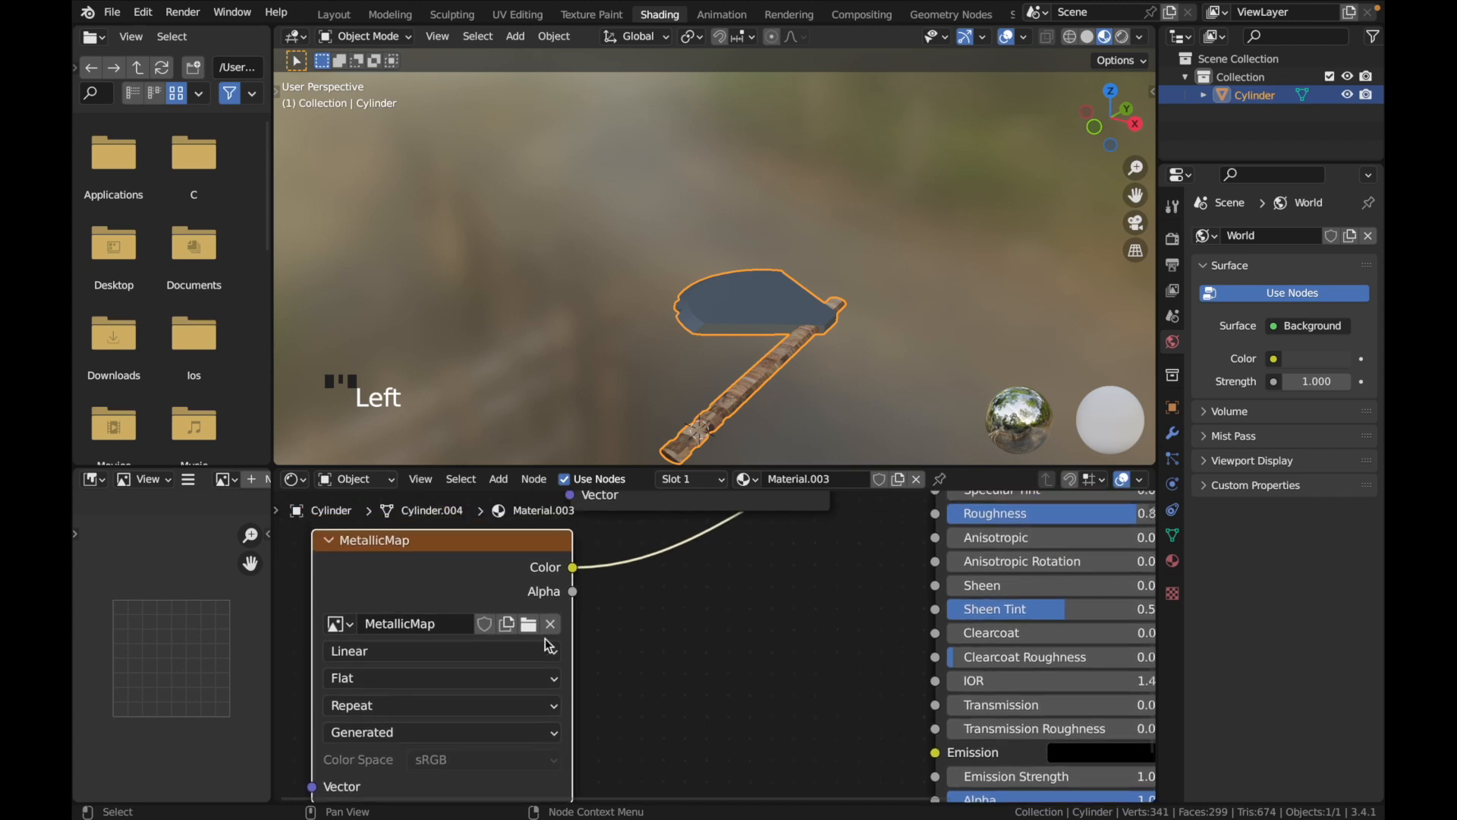
left_click_drag(499, 562, 457, 554)
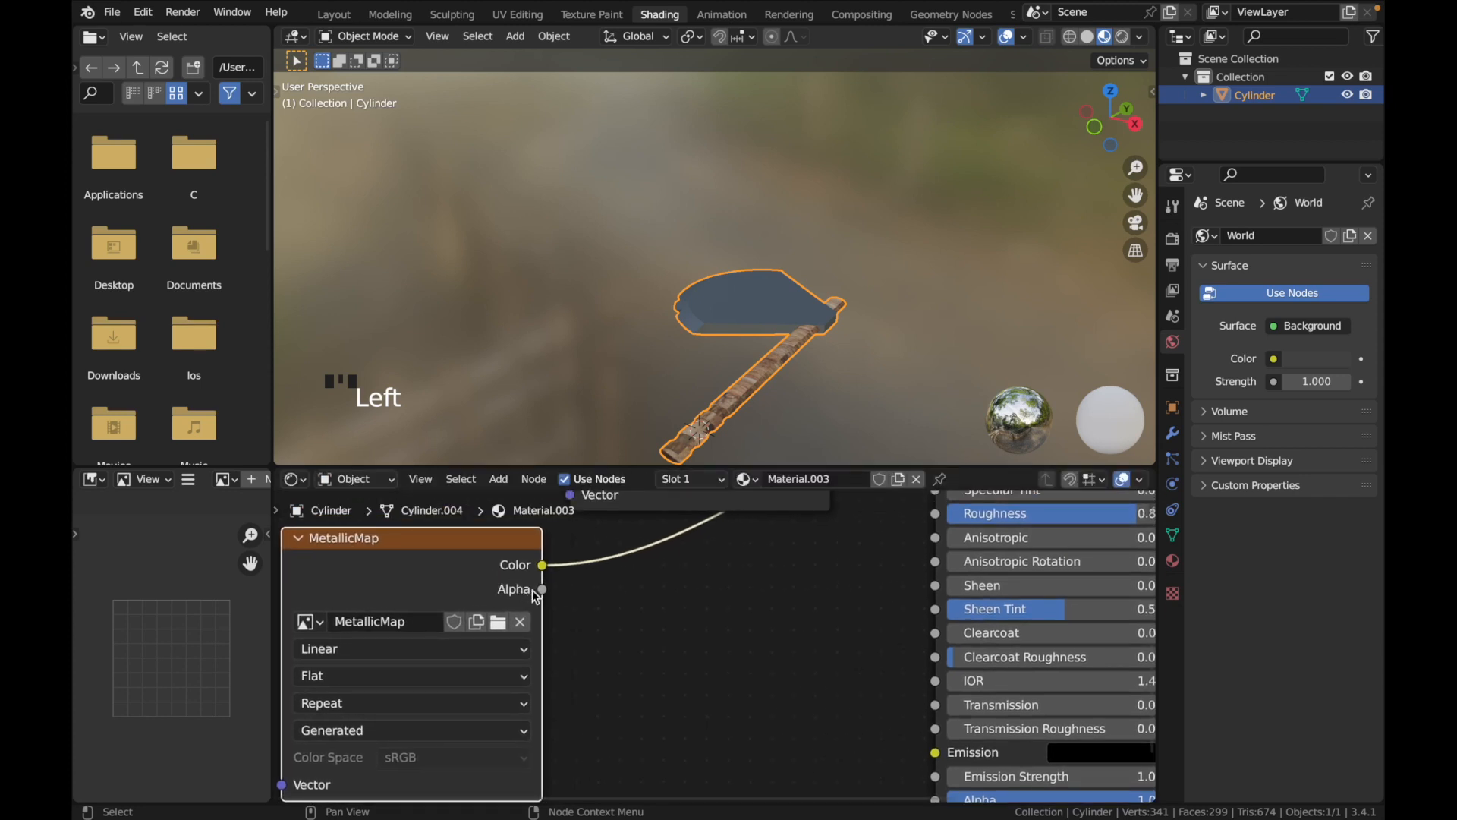
Add a Math Multiply node fed by the MetallicMap node's Alpha output and place it beside that node
left_click_drag(542, 589, 589, 663)
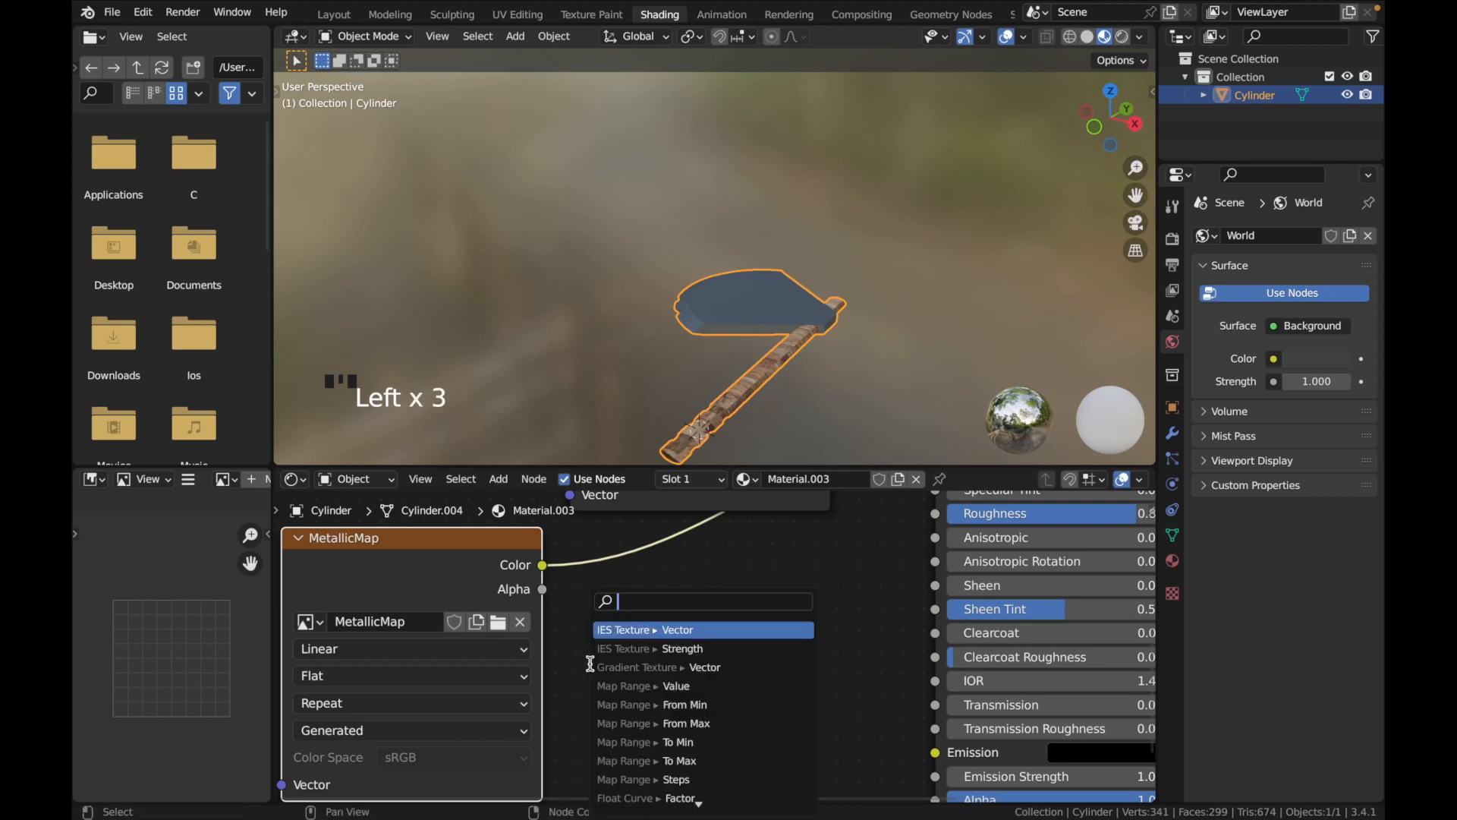
type("amth")
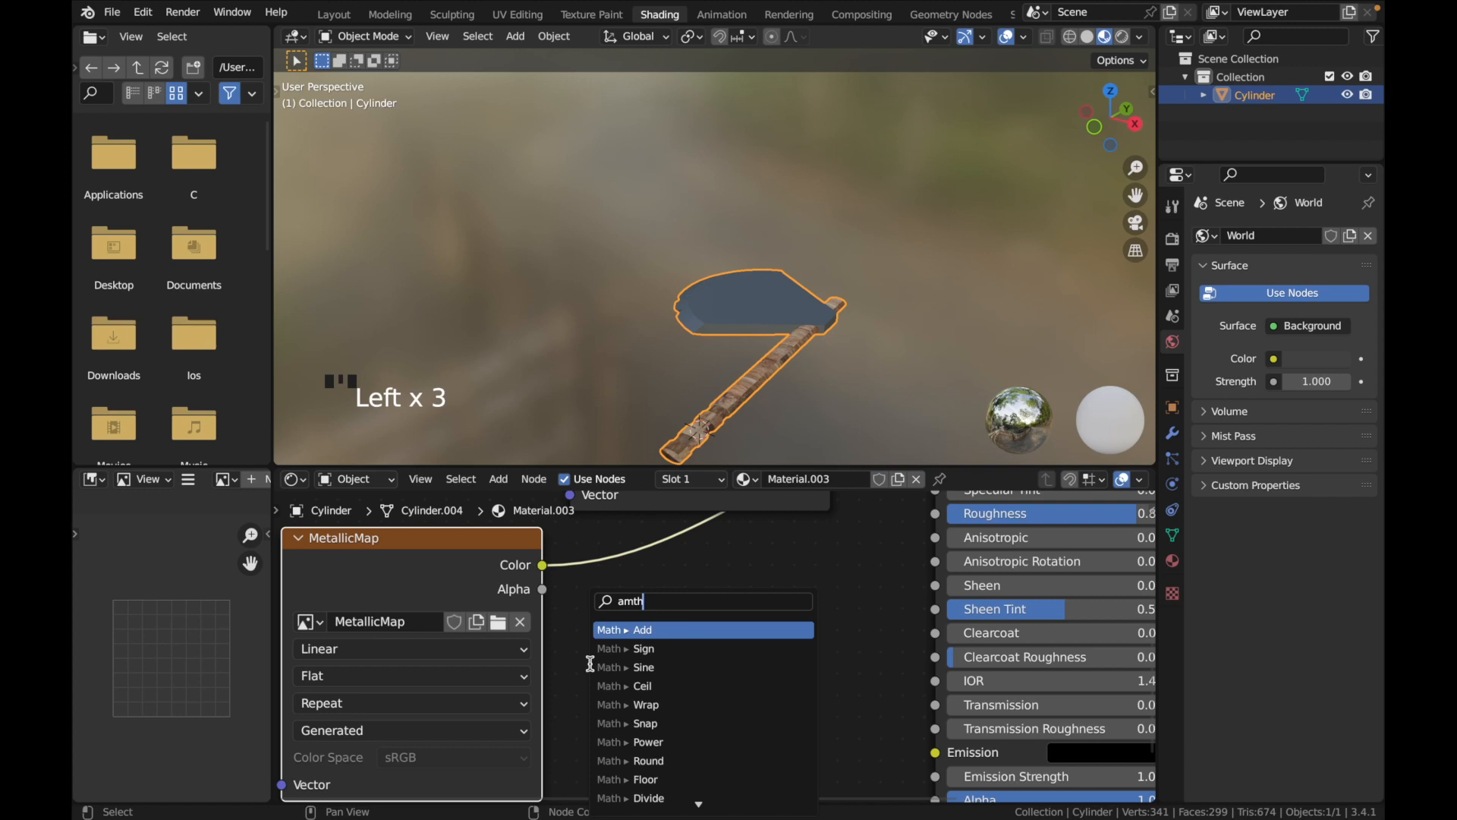
type("mu")
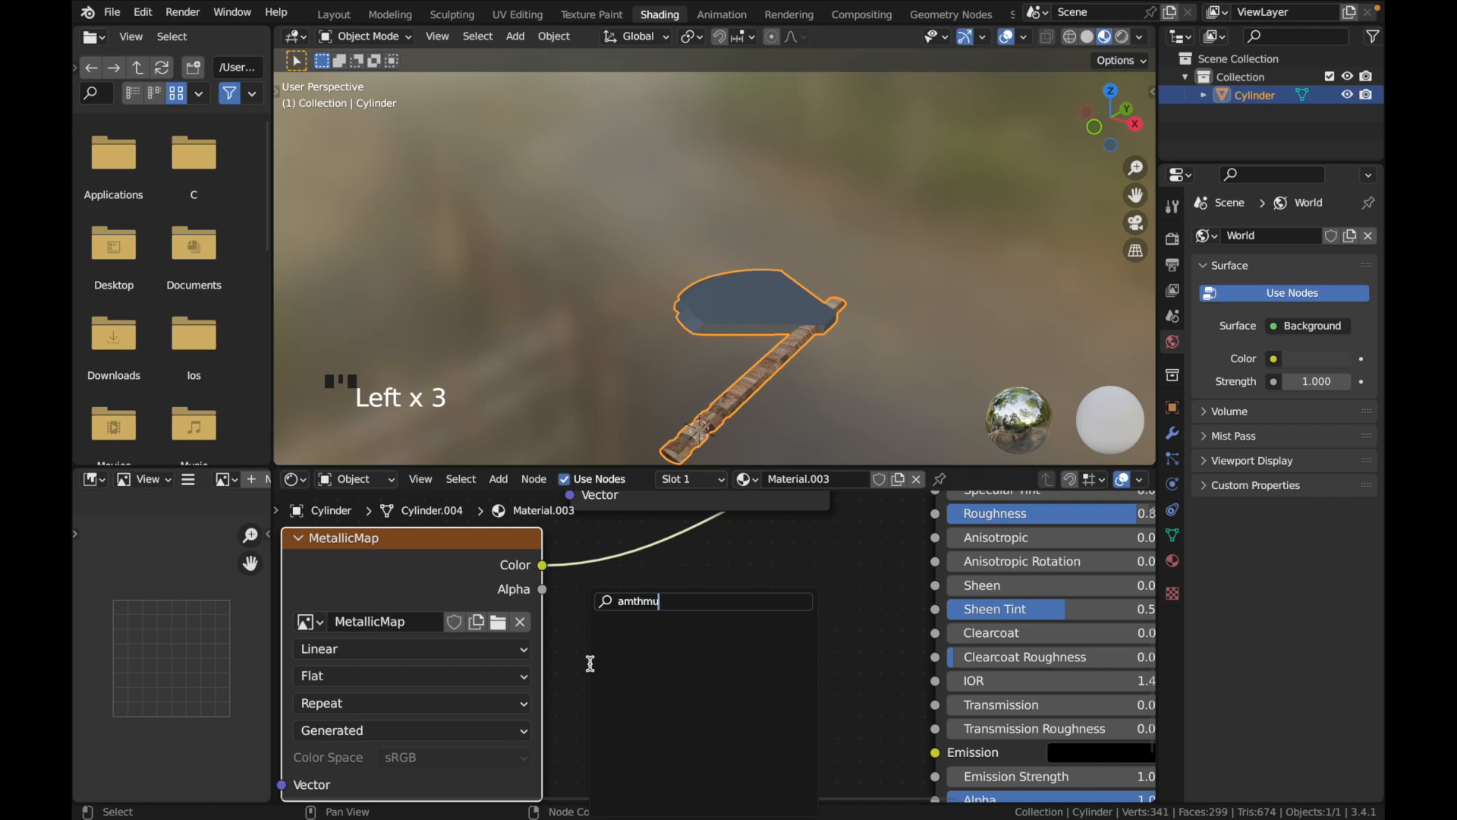
key("BackSpace")
key("BackSpace")
type("mult")
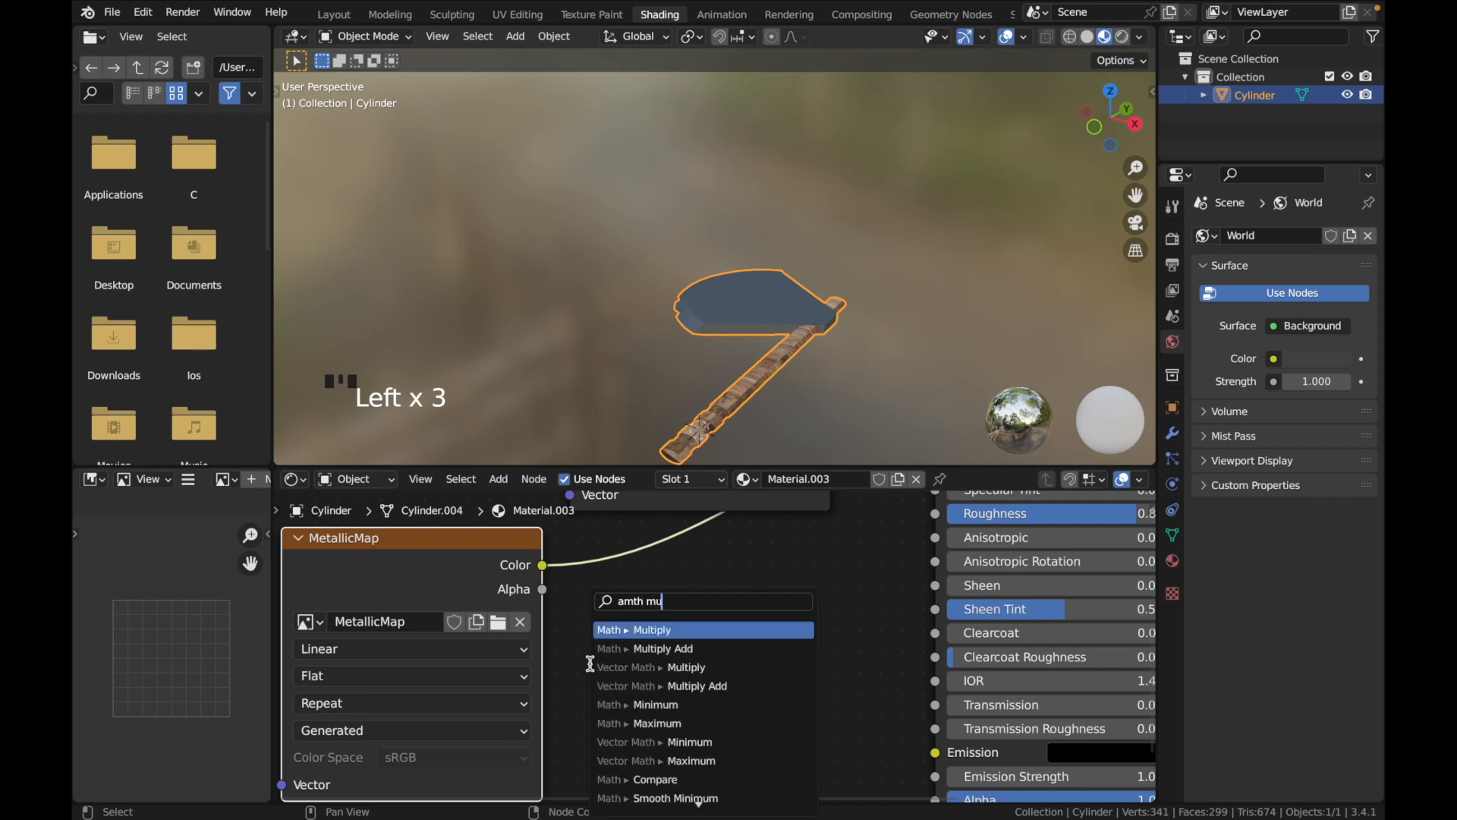
key("Return")
left_click(609, 606)
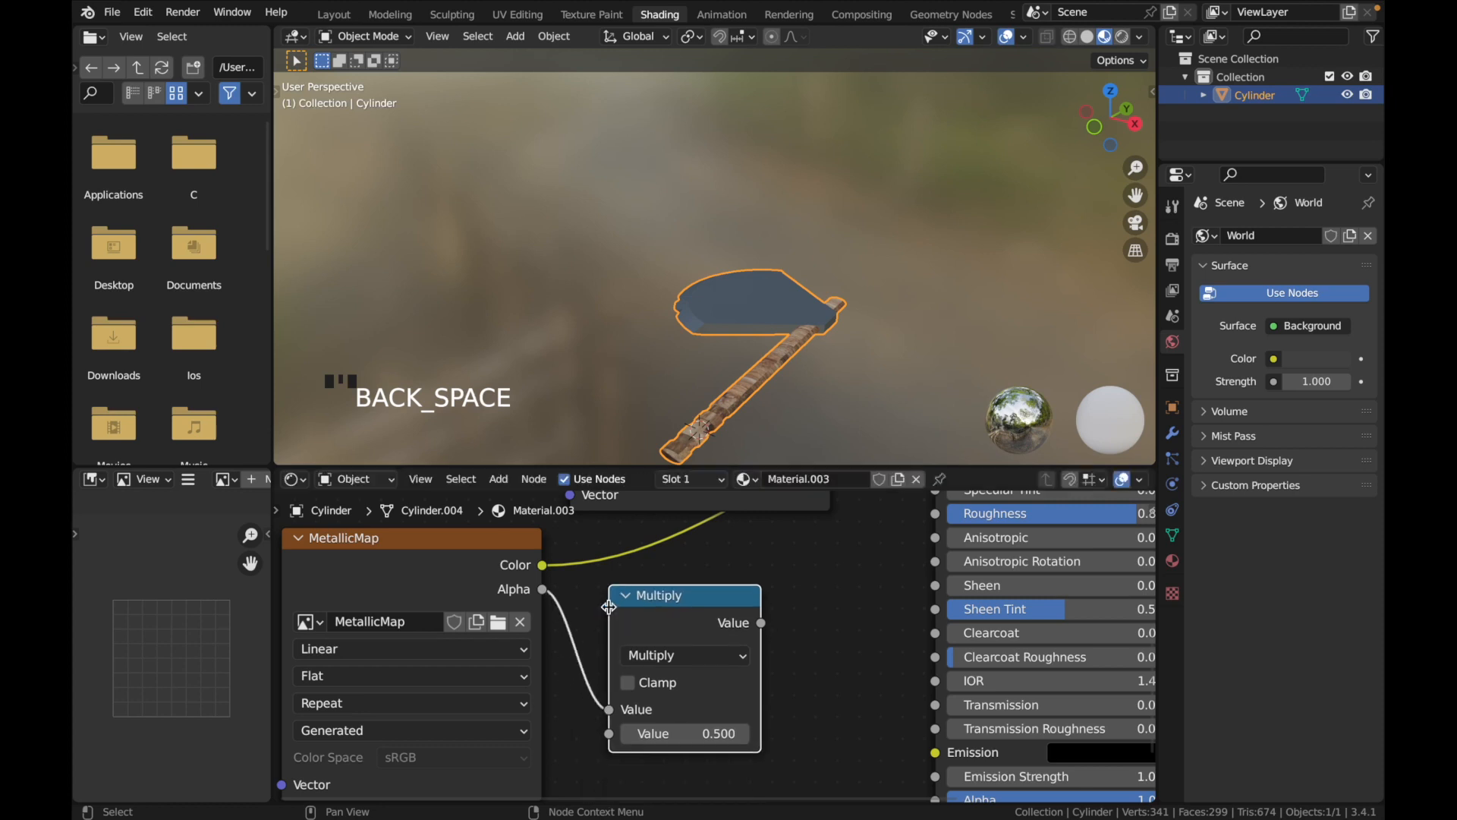
Set the Multiply node's second value to -1
left_click(679, 733)
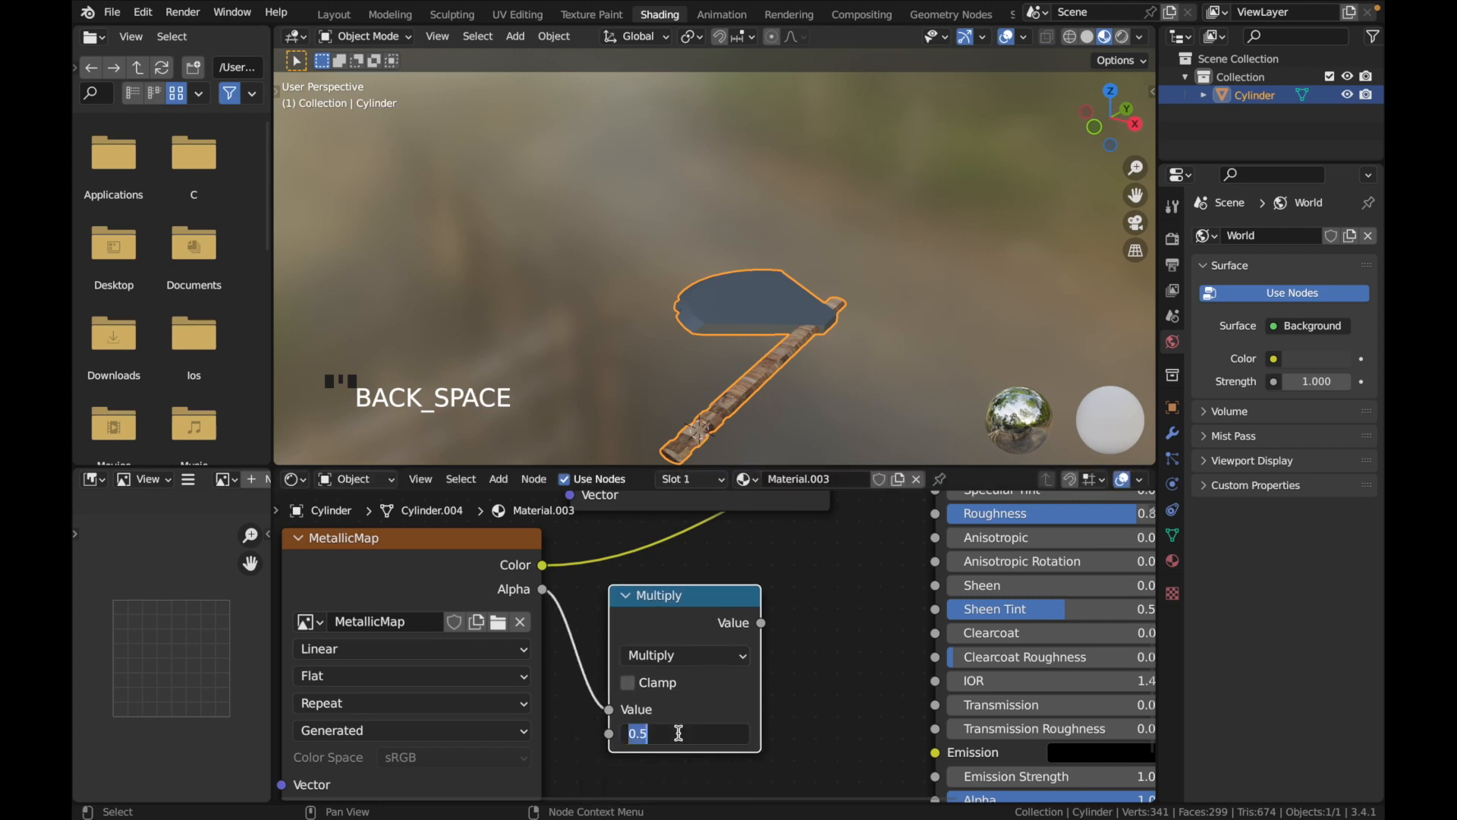
type("-1")
key("Return")
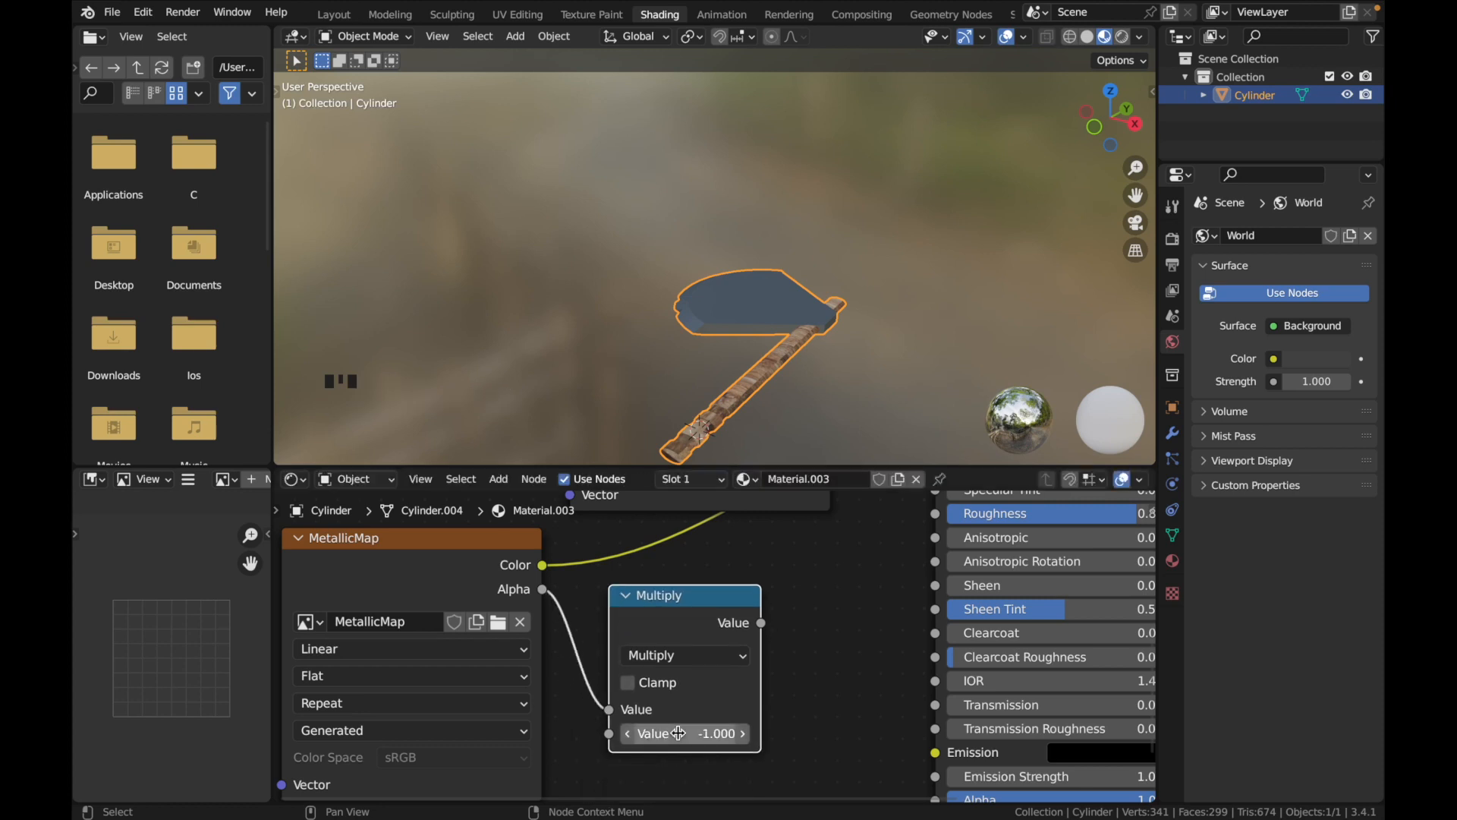
Add a Math Add node fed by the Multiply output, position both nodes side by side, and set the Add value to 1
left_click_drag(760, 622, 795, 687)
type("math")
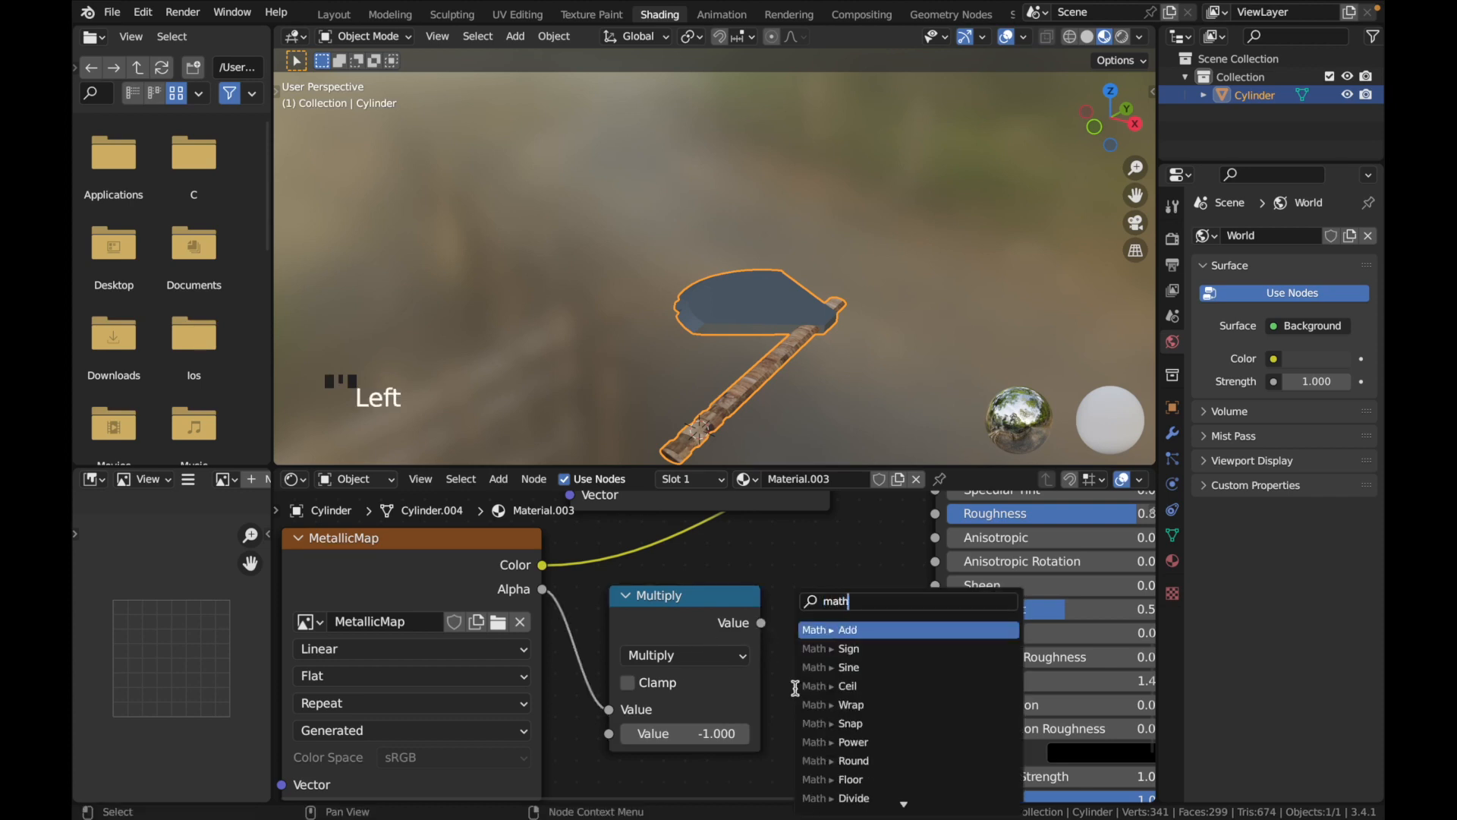
key("Return")
left_click(786, 607)
left_click_drag(727, 601, 688, 603)
left_click_drag(864, 589, 811, 596)
left_click(838, 735)
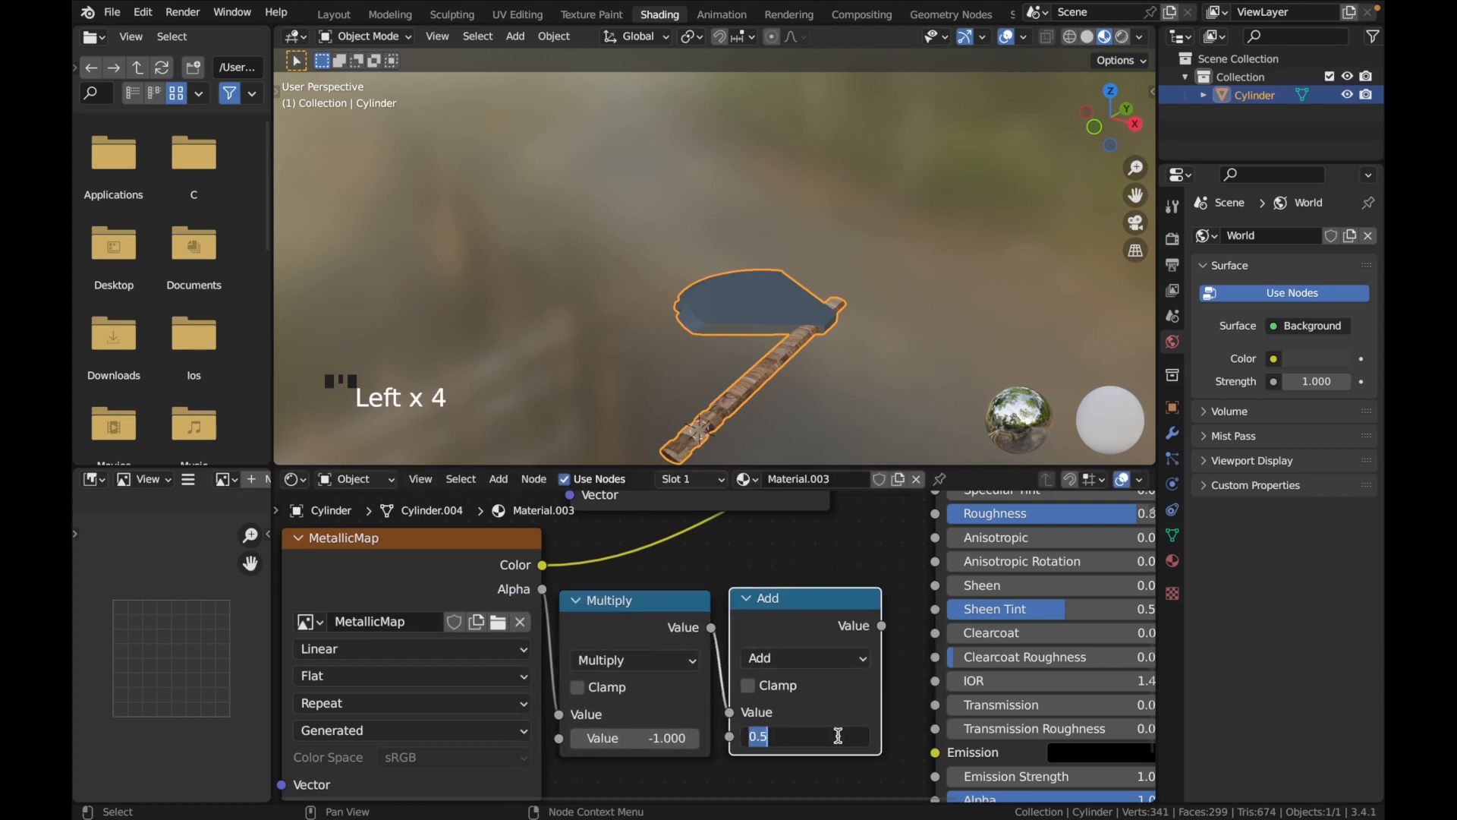
key("Return")
Connect the Add node's Value output to the shader's Roughness input
scroll(828, 679, "up", 4)
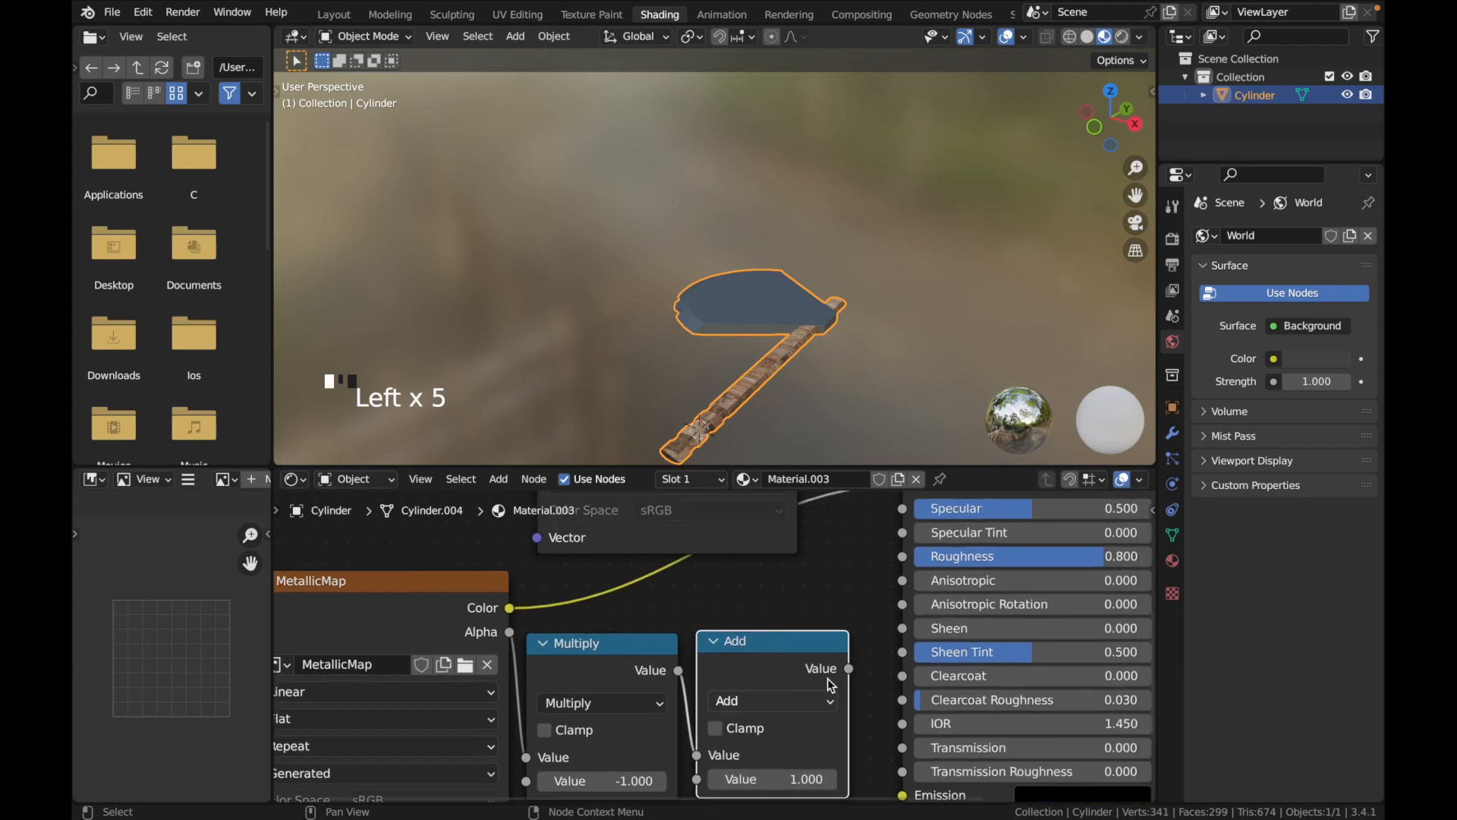
left_click_drag(812, 775, 817, 705)
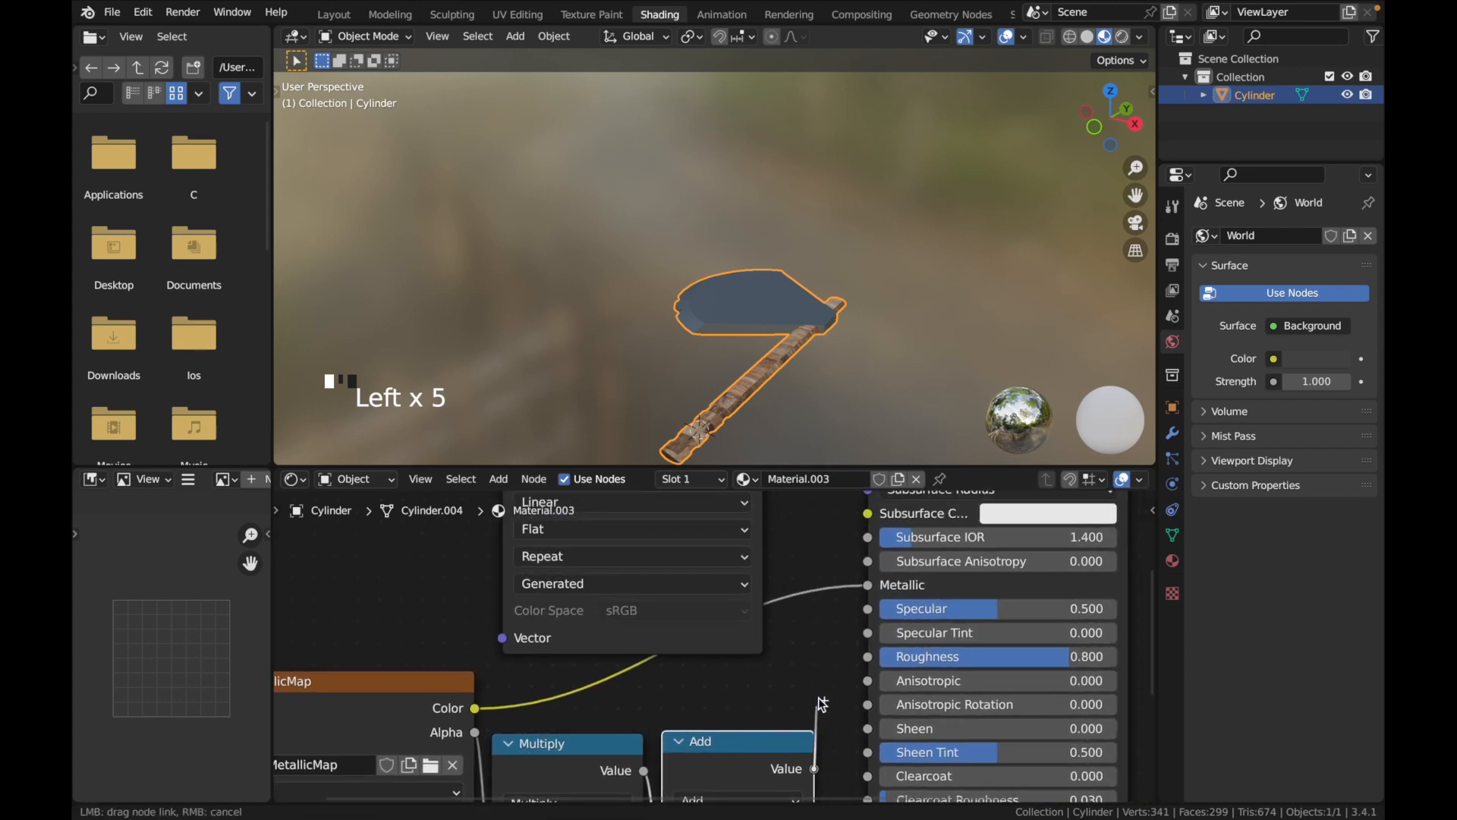
left_click_drag(863, 654, 862, 654)
Examine the blade's reflections and the node chain from MetallicMap Alpha through Multiply and Add to Roughness
scroll(704, 419, "down", 5)
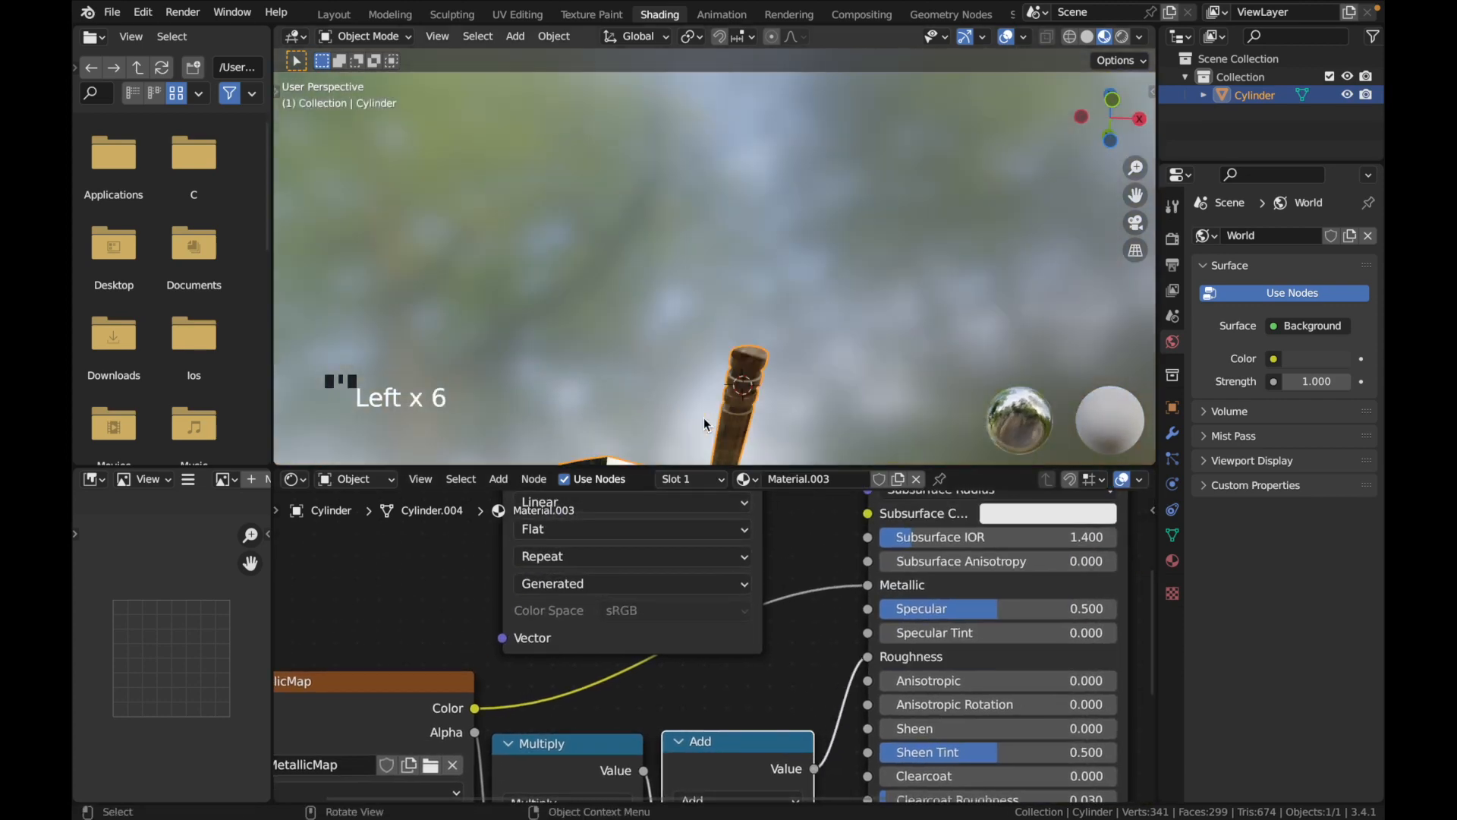
scroll(703, 417, "right", 5)
scroll(685, 611, "down", 5)
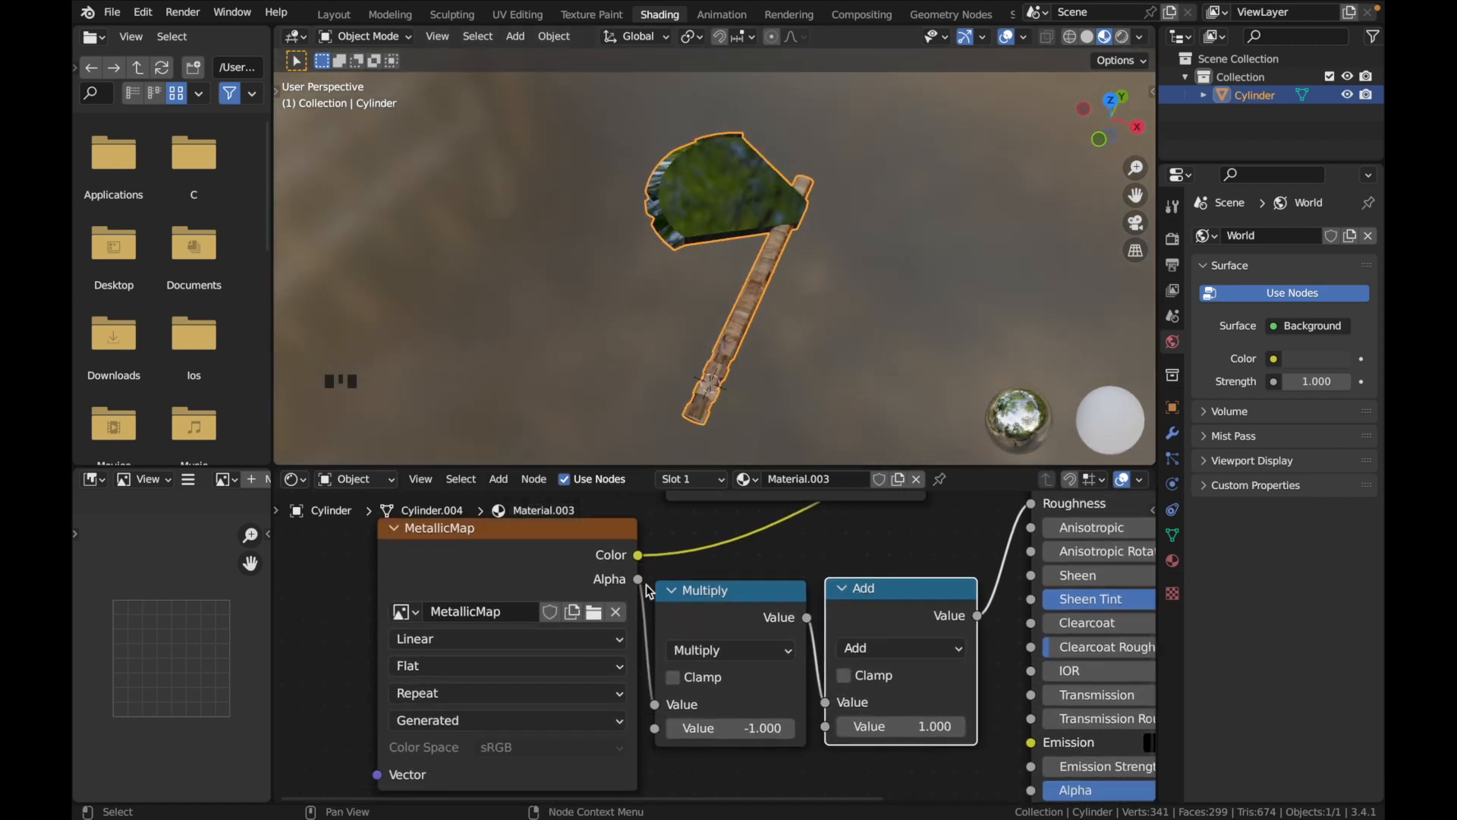
scroll(690, 622, "right", 5)
scroll(672, 652, "up", 2)
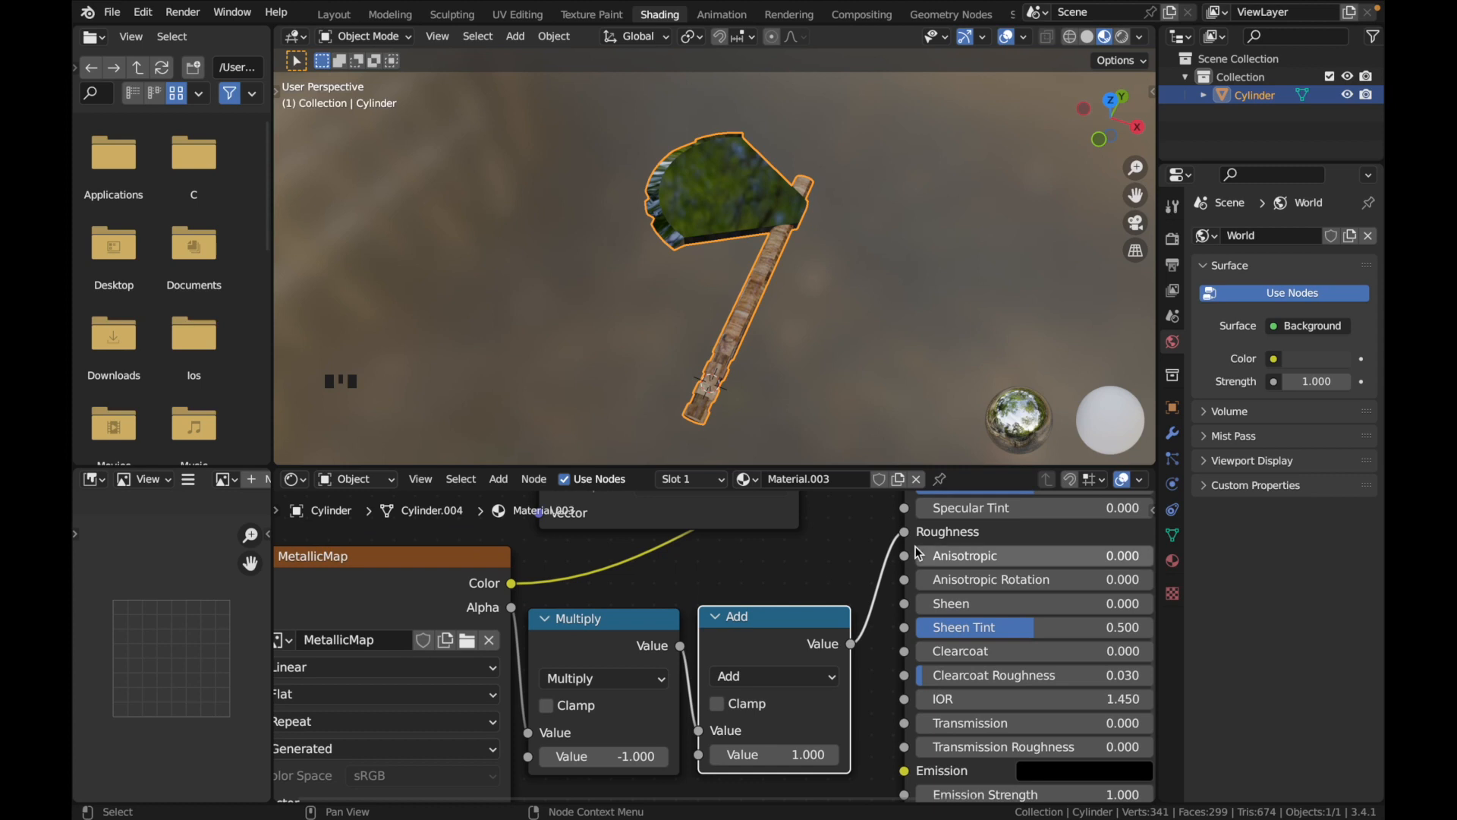
scroll(622, 607, "left", 2)
scroll(622, 607, "down", 1)
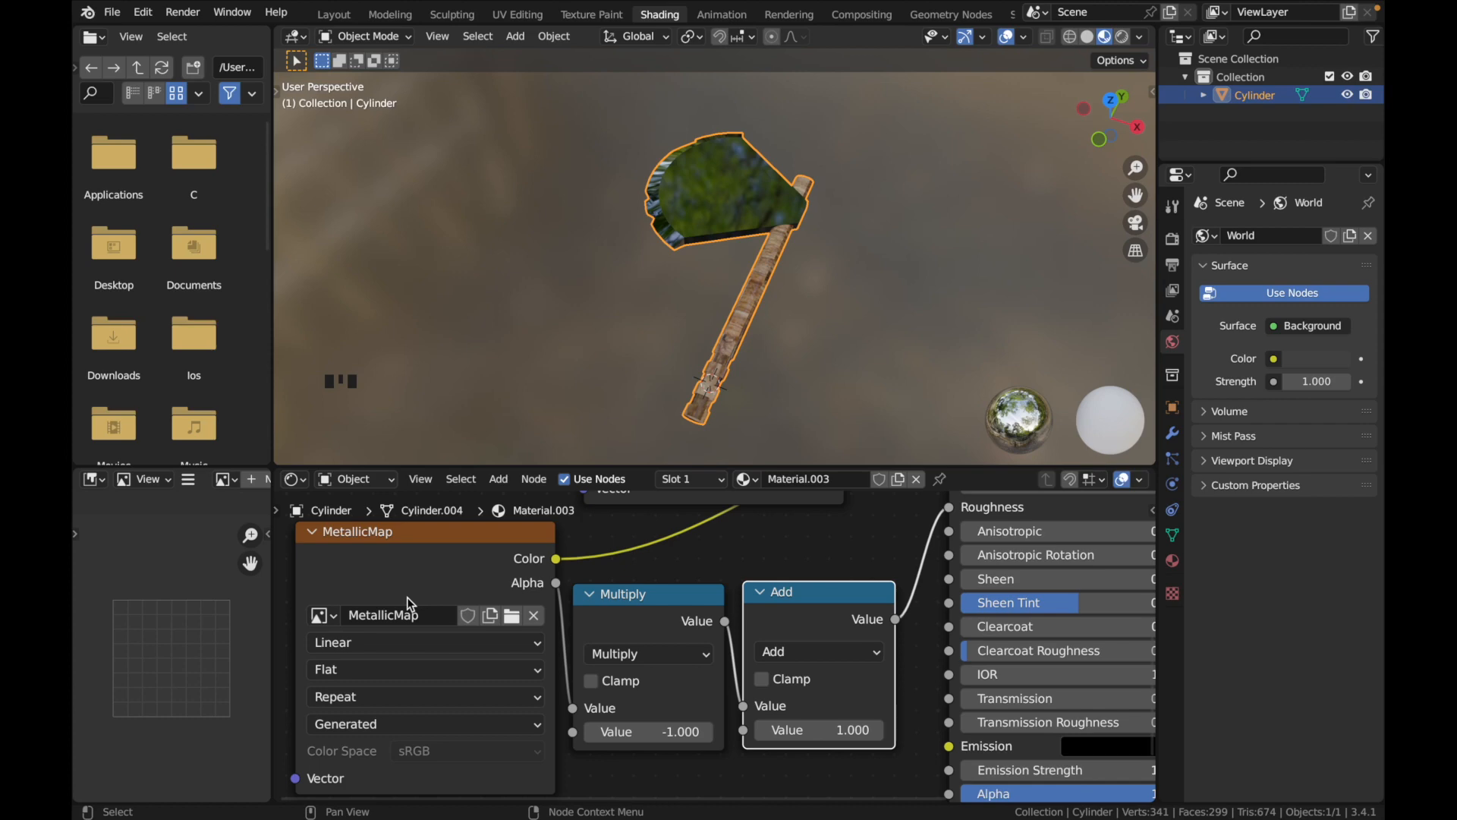
Return to the Texture Paint workspace and set the brush blending mode to Erase Alpha
left_click(591, 14)
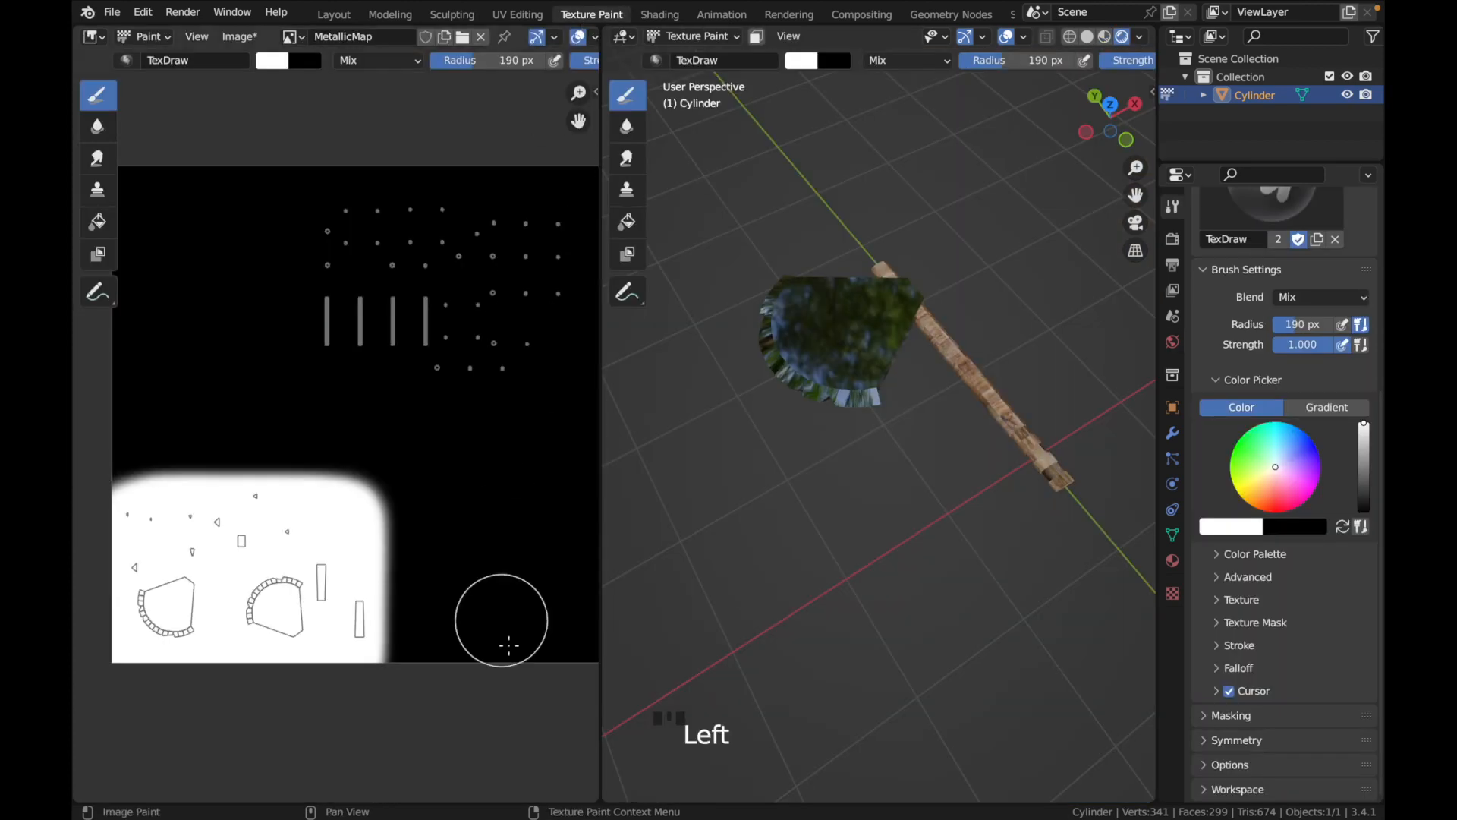
middle_click_drag(775, 403, 774, 416)
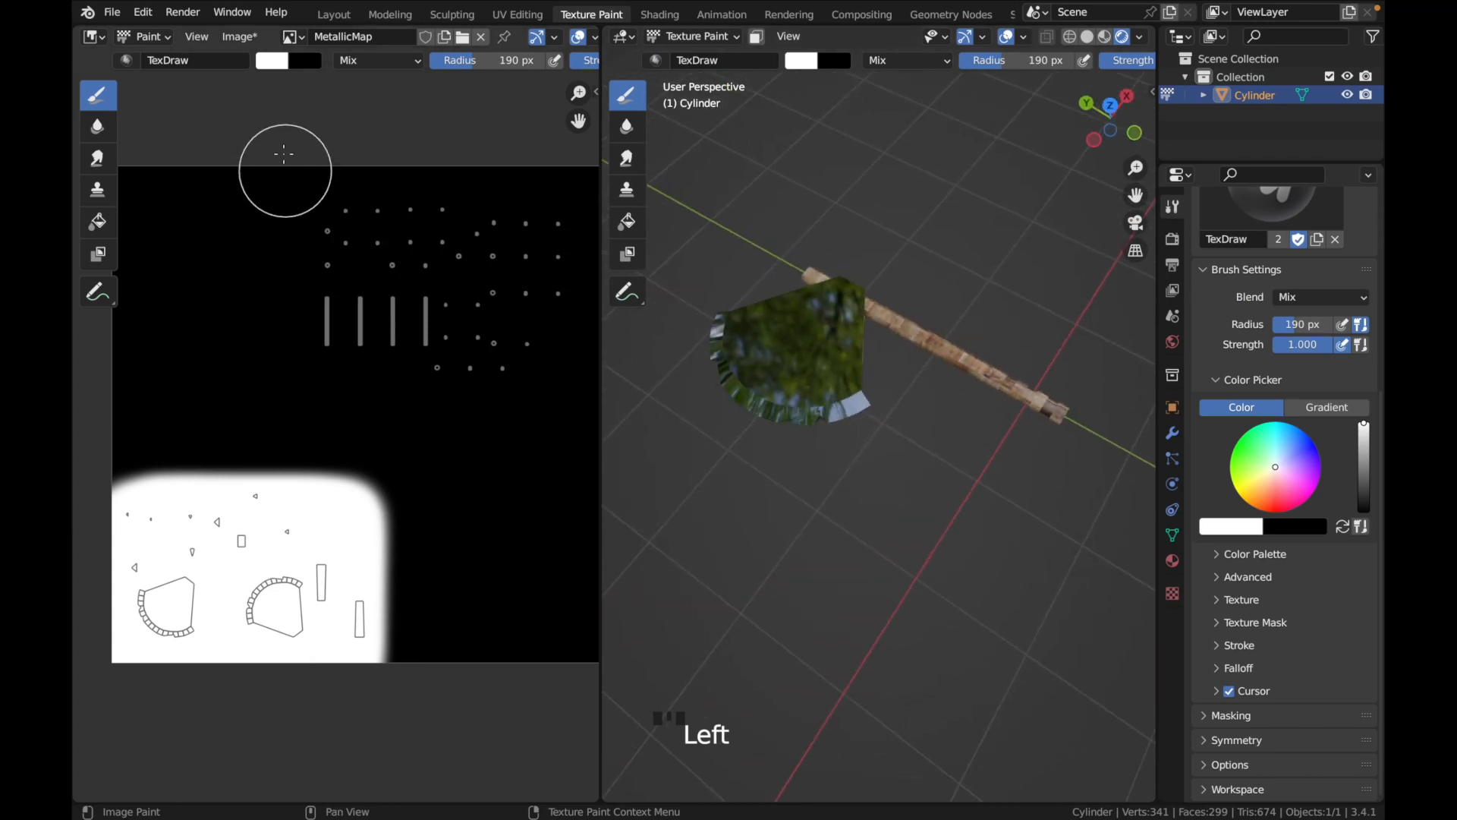
left_click(345, 65)
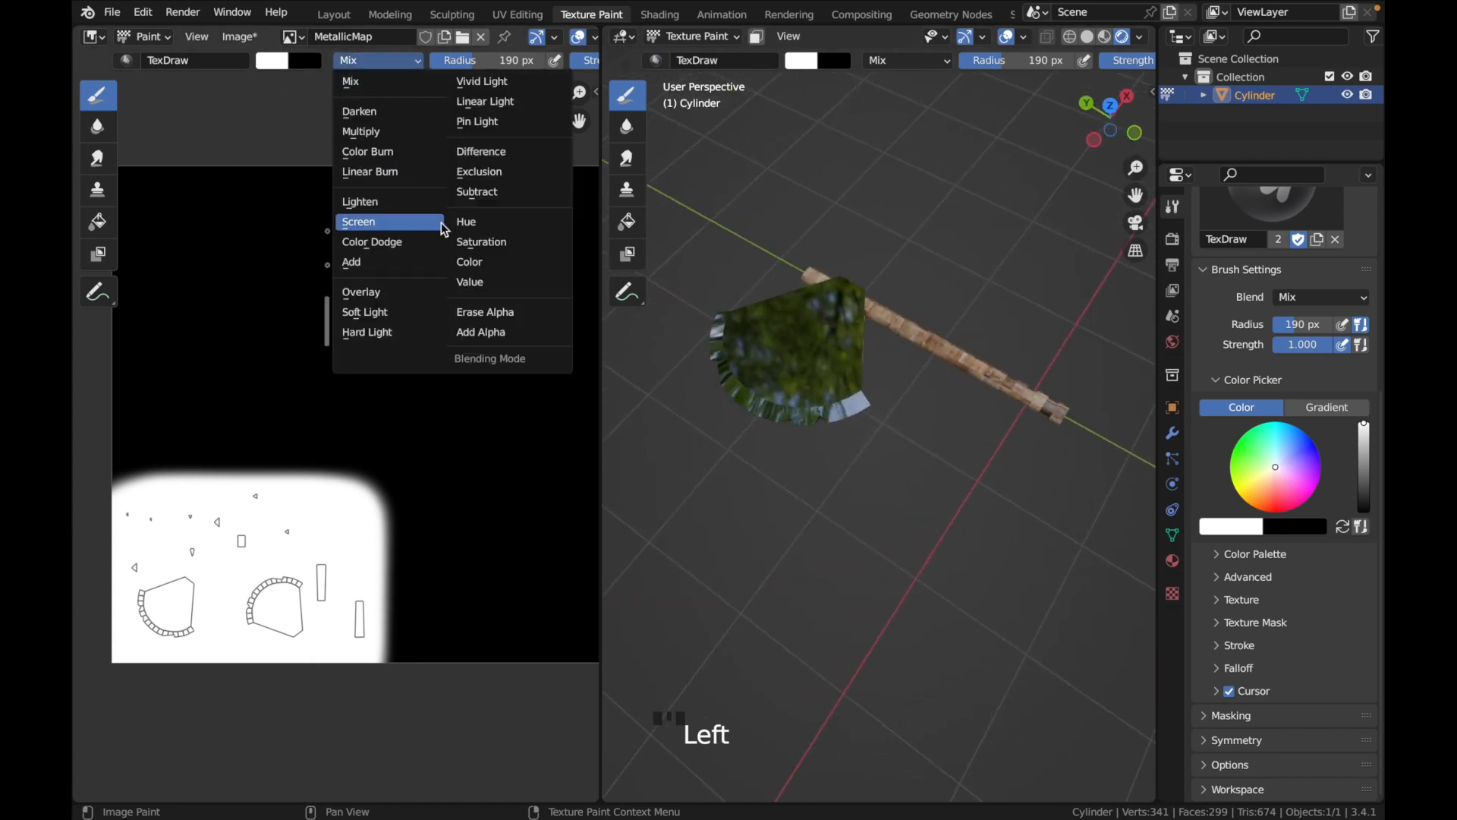
left_click(495, 323)
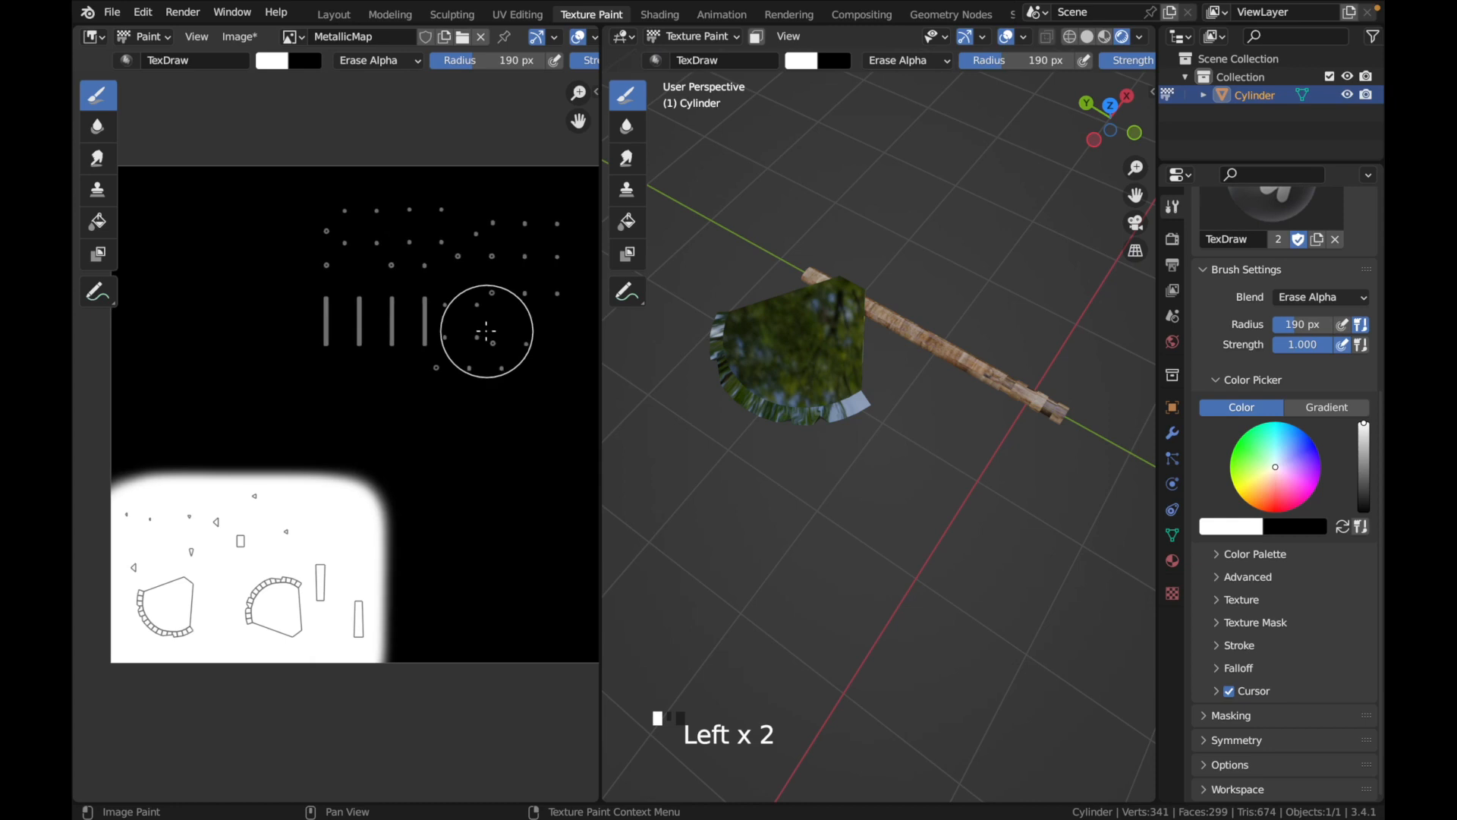
Select Erase Alpha as the brush blending mode again and set the brush strength to 0.95
scroll(484, 328, "right", 3)
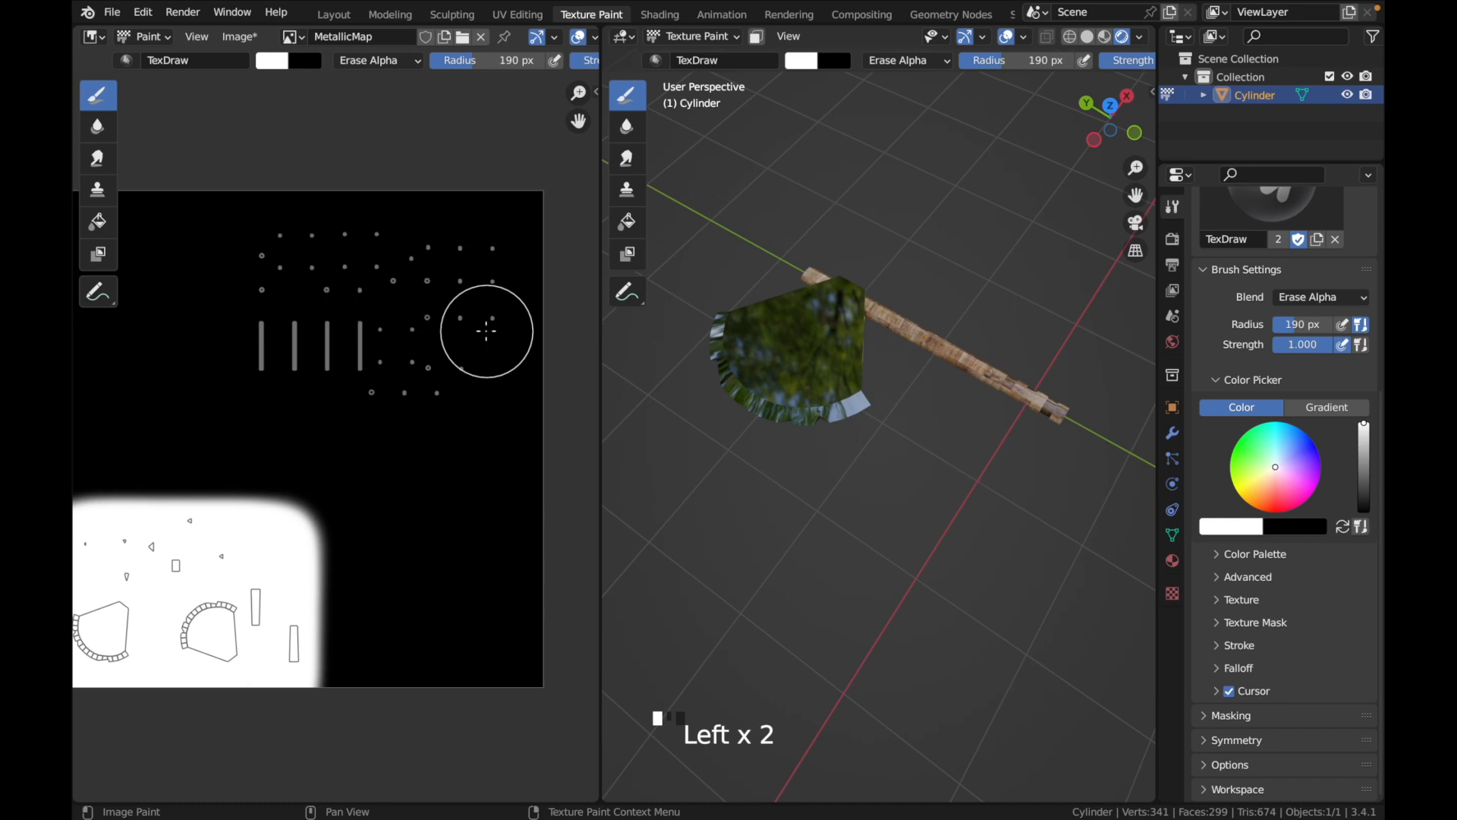
scroll(431, 368, "left", 3)
scroll(430, 368, "down", 2)
left_click(400, 67)
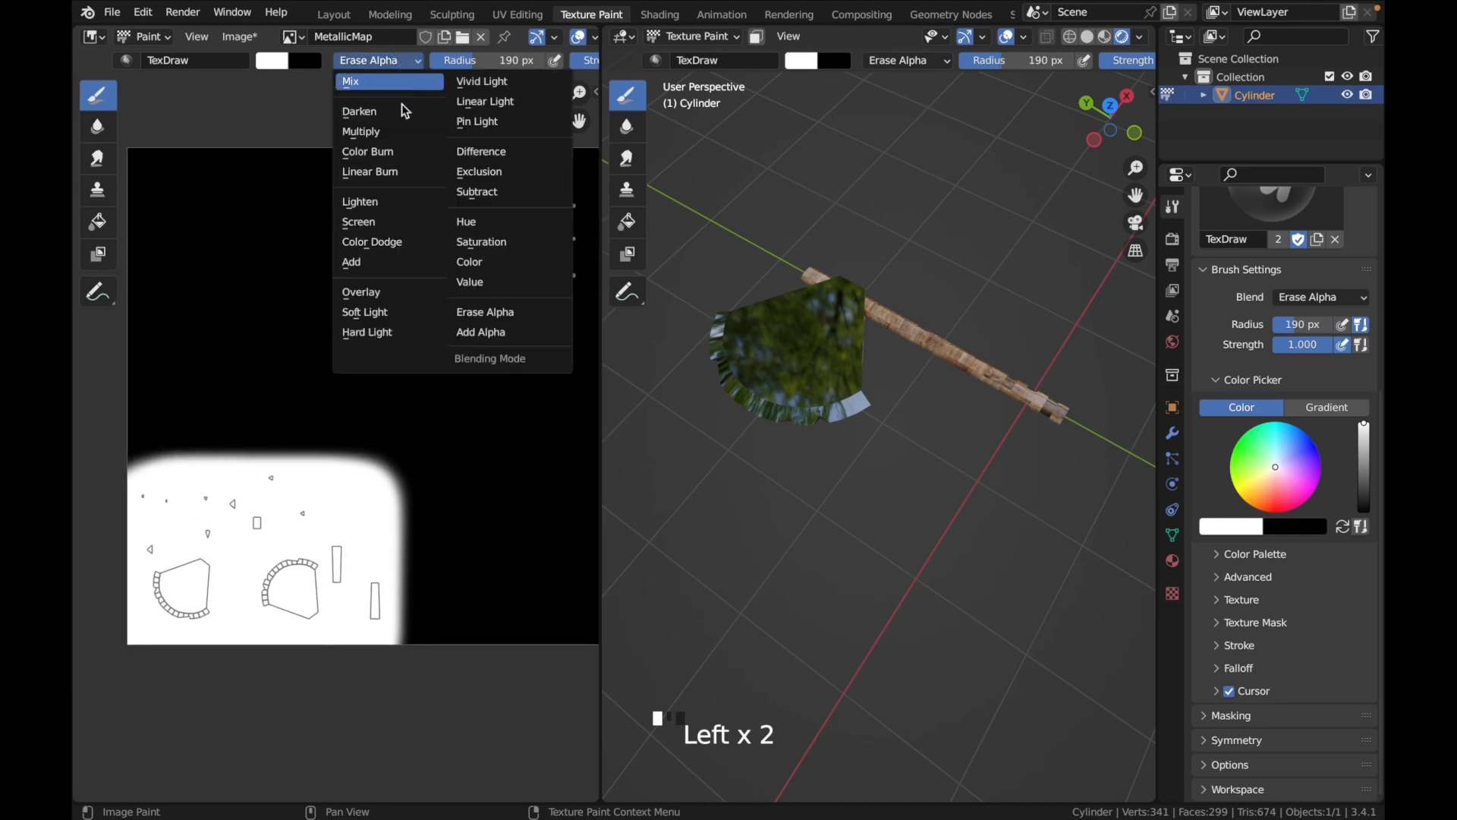
left_click(524, 309)
scroll(474, 55, "down", 3)
scroll(475, 55, "down", 3)
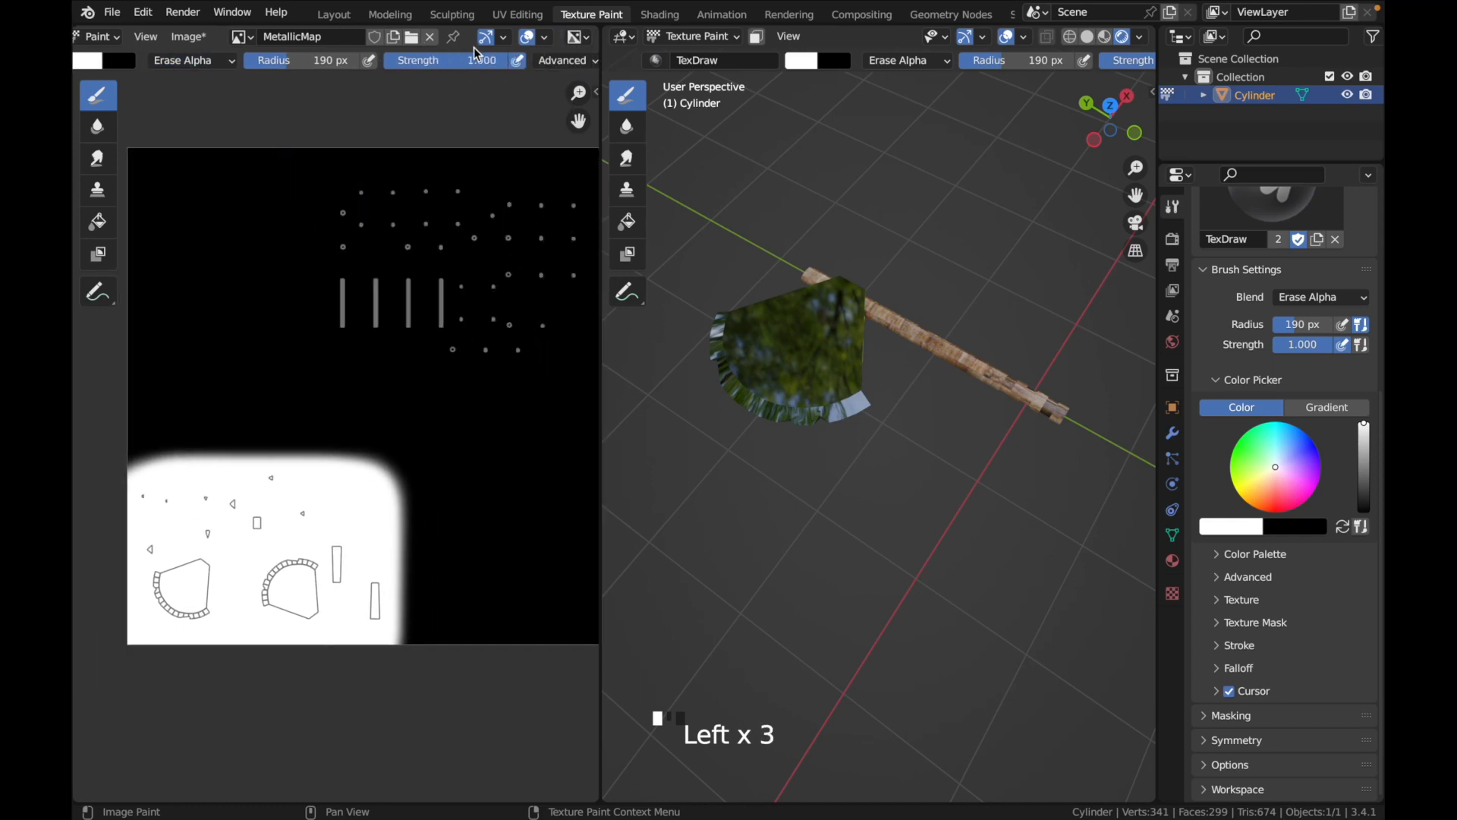
scroll(417, 285, "right", 2)
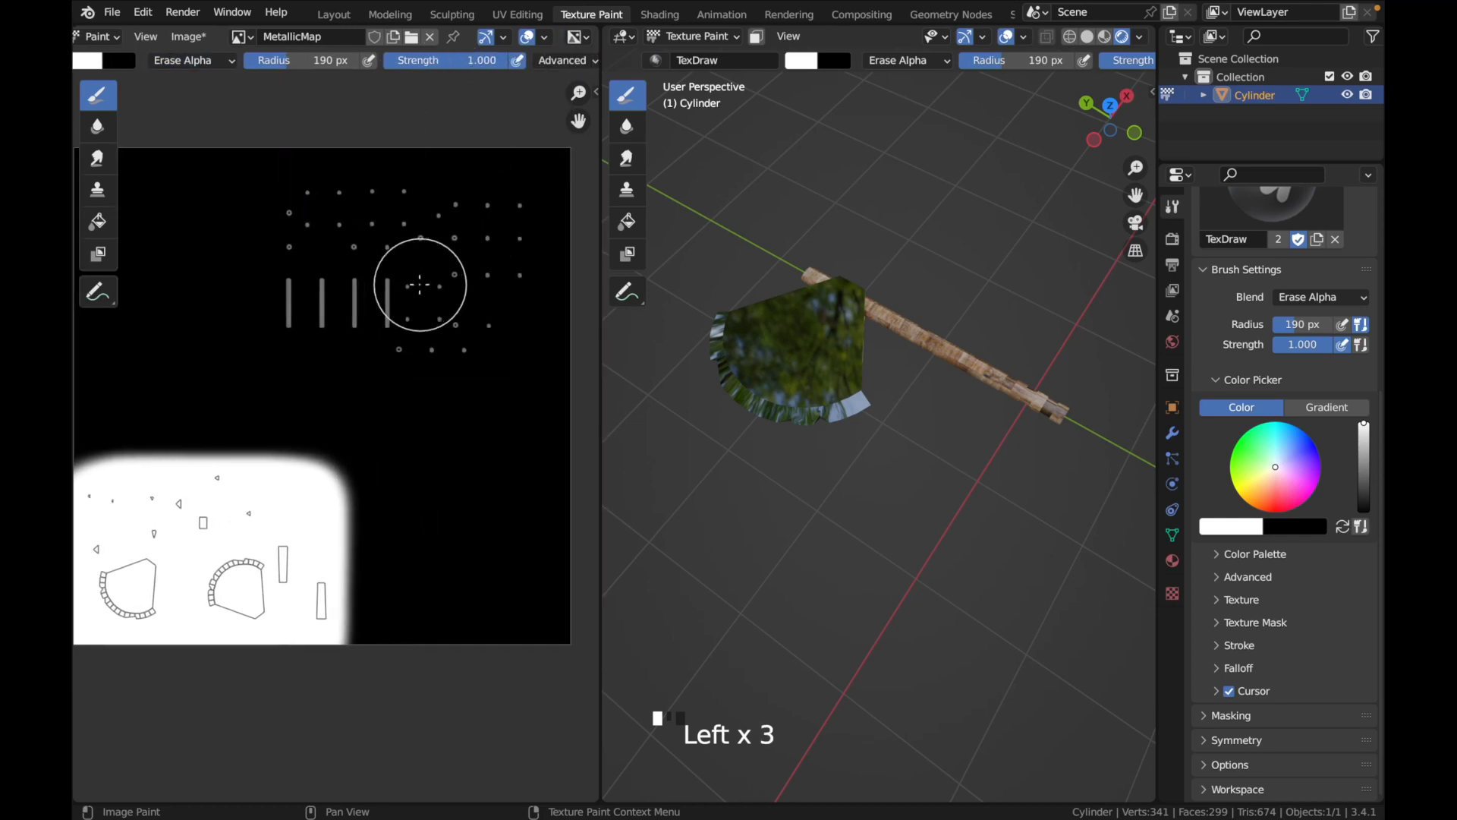
left_click(462, 60)
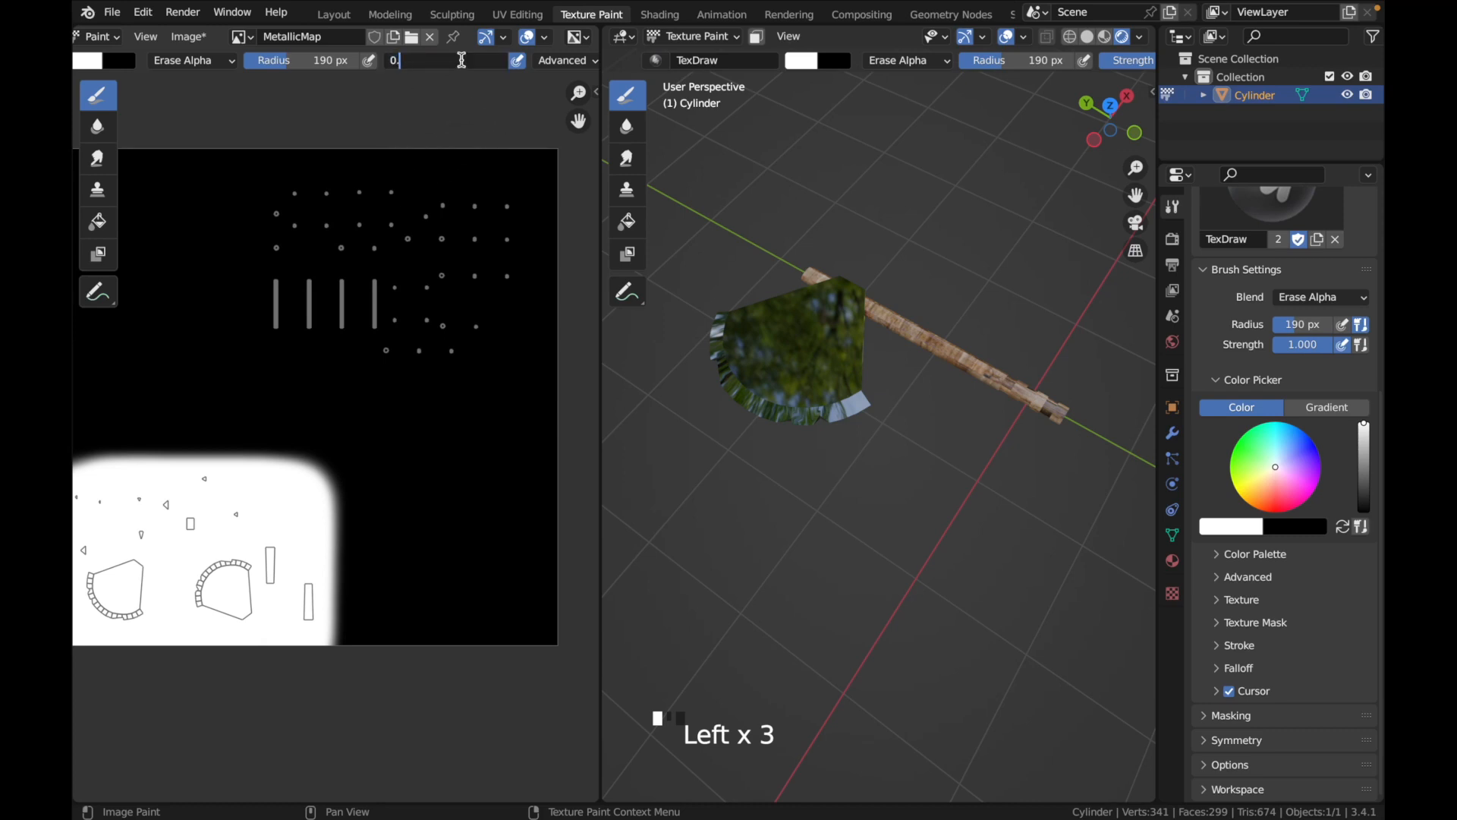
type("0.95")
key("Return")
Erase the alpha over the wooden handle's UV islands in the black area of MetallicMap and check the axe in the viewport
scroll(337, 254, "left", 2)
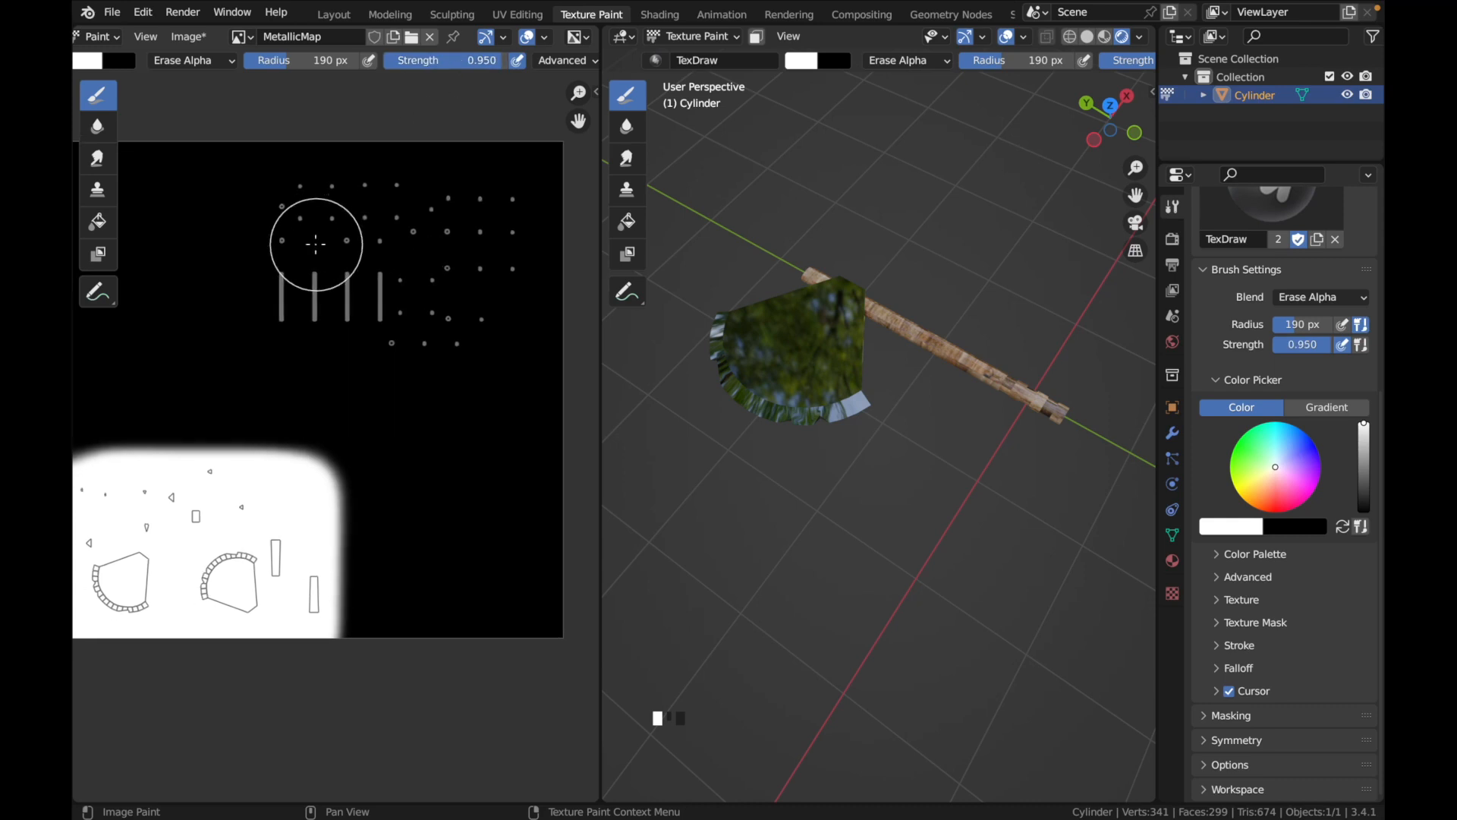
mouse_move(304, 173)
left_mouse_down()
mouse_move(303, 349)
mouse_move(543, 352)
mouse_move(547, 228)
mouse_move(562, 315)
mouse_move(475, 326)
mouse_move(514, 309)
mouse_move(504, 124)
mouse_move(467, 284)
mouse_move(415, 316)
mouse_move(380, 287)
mouse_move(342, 308)
mouse_move(338, 156)
mouse_move(364, 247)
mouse_move(462, 126)
mouse_move(465, 258)
mouse_move(455, 247)
left_mouse_up()
mouse_move(797, 365)
middle_mouse_down()
mouse_move(889, 426)
mouse_move(892, 394)
mouse_move(986, 442)
mouse_move(949, 469)
middle_mouse_up()
middle_click_drag(781, 530, 1015, 529)
scroll(1015, 529, "up", 1)
scroll(968, 445, "down", 3, "super")
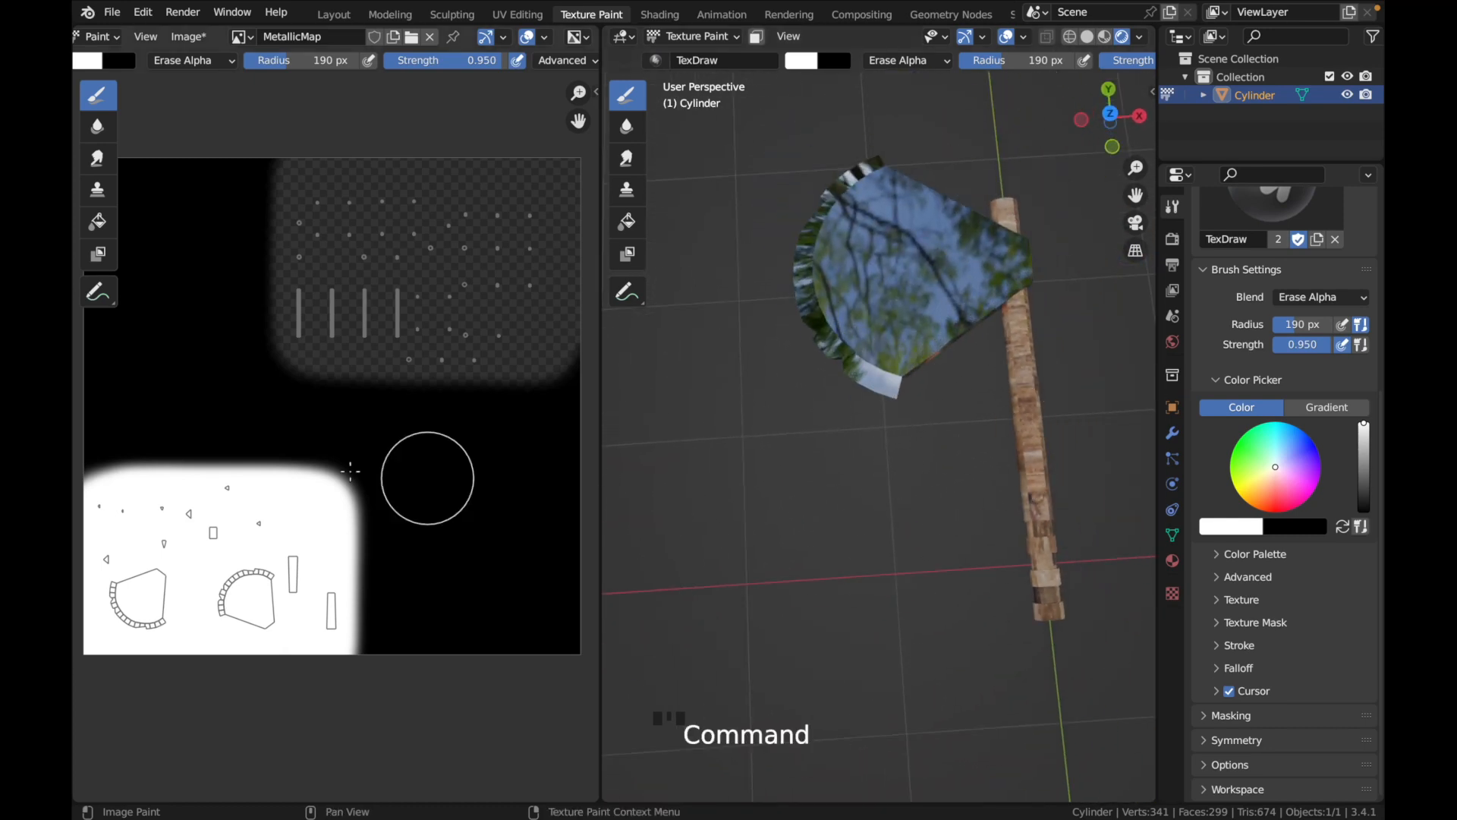
Set the Erase Alpha brush strength to 0.2
scroll(326, 461, "left", 2)
scroll(327, 460, "down", 2)
scroll(327, 461, "left", 1)
left_click(465, 60)
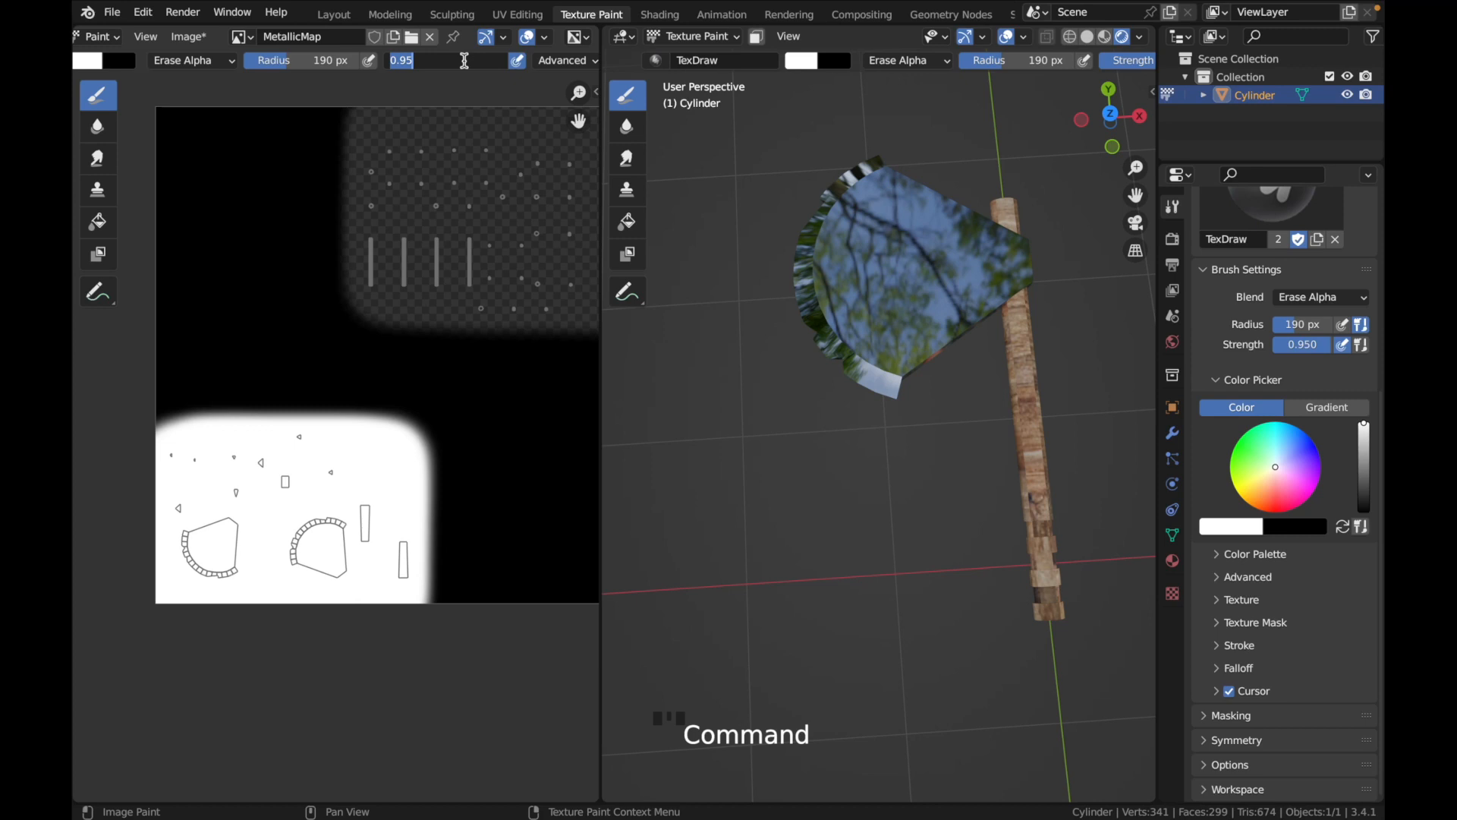
type("0.2")
key("Return")
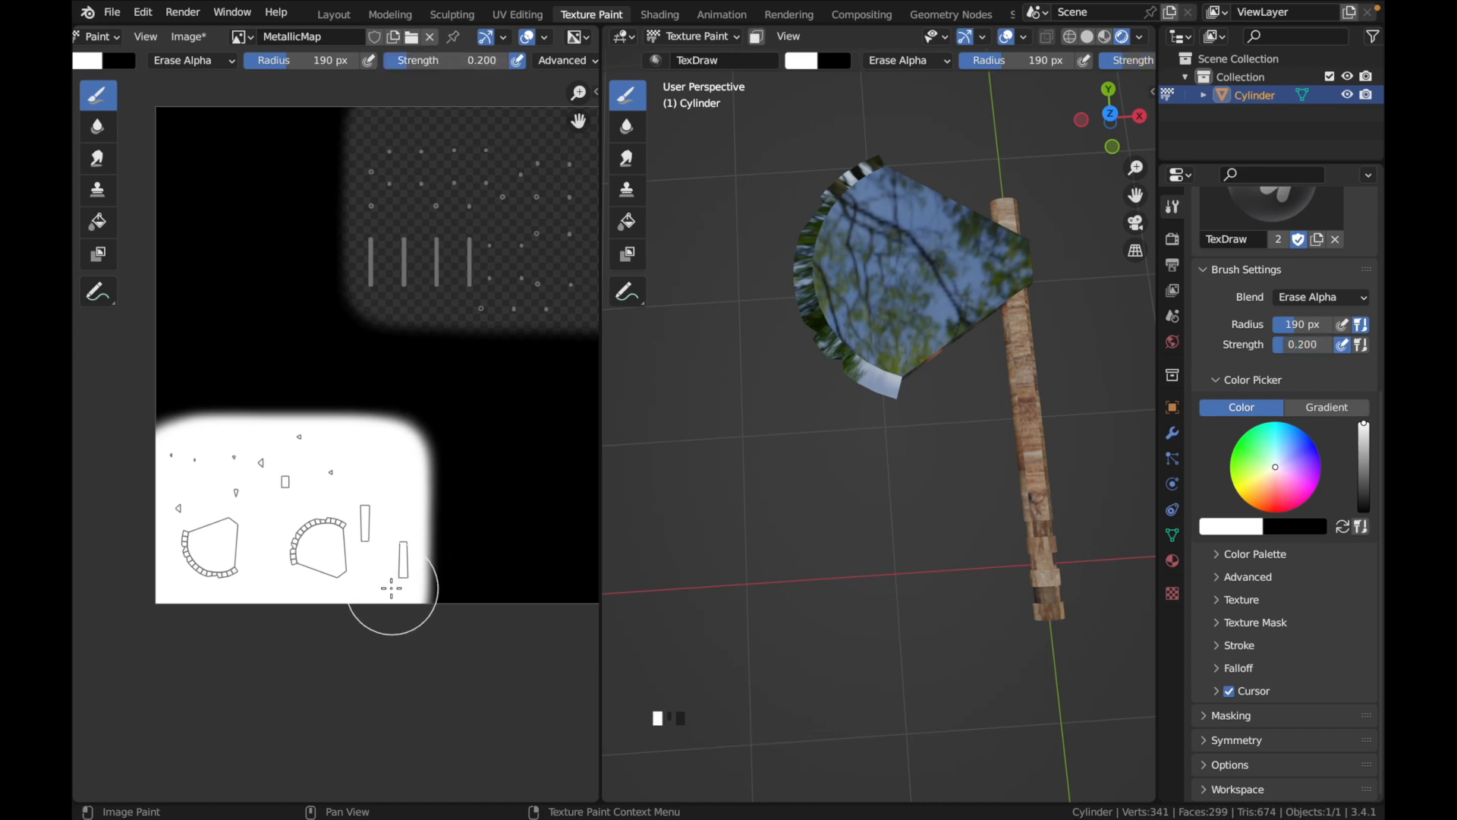
Erase alpha in repeated light strokes over the blade's UV islands in MetallicMap's white area, checking the blurred reflections from several angles
left_click(395, 584)
mouse_move(396, 584)
left_mouse_down()
mouse_move(326, 406)
mouse_move(330, 539)
left_mouse_up()
left_click_drag(373, 494, 296, 439)
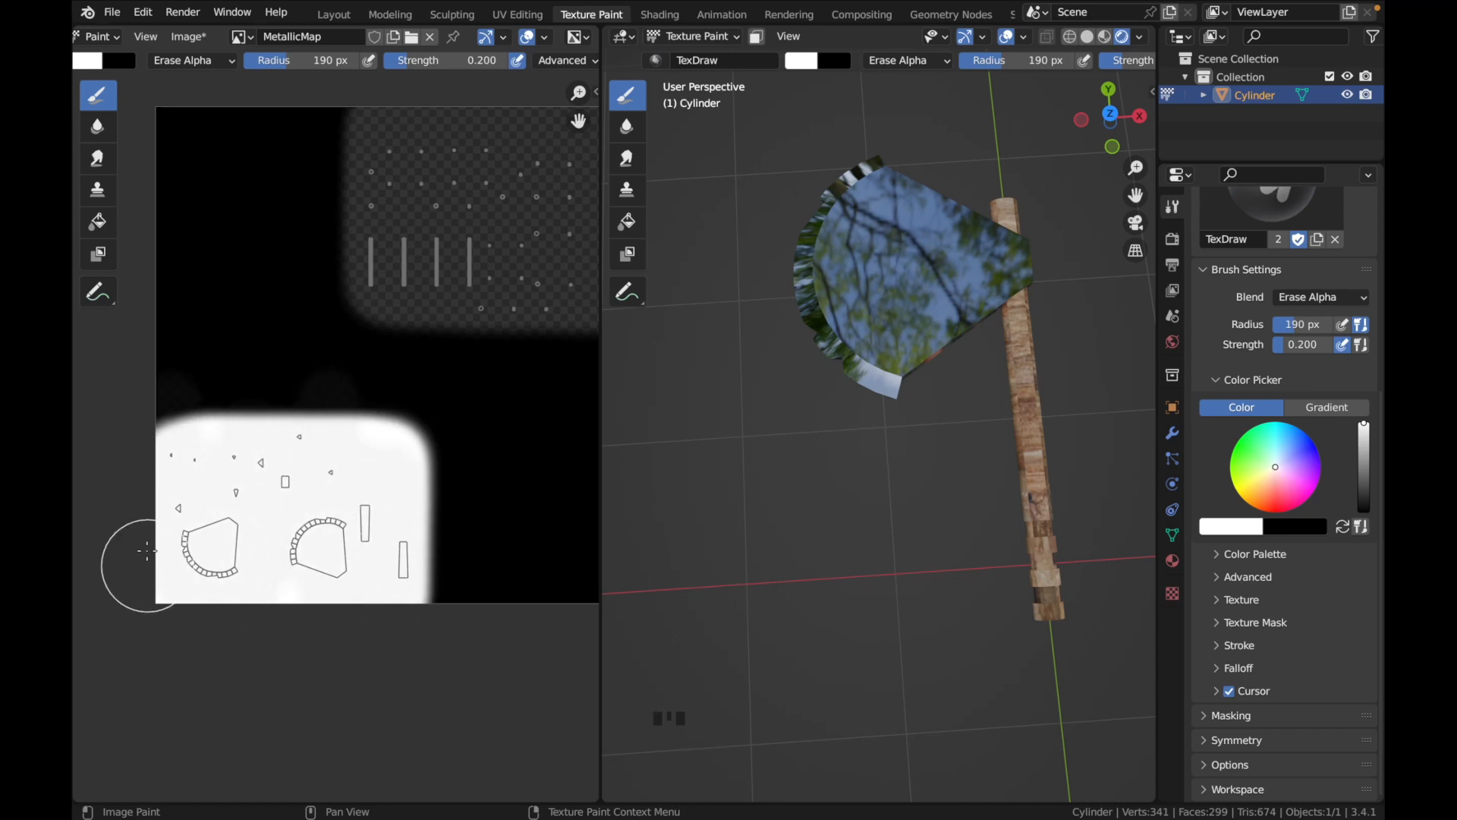
left_click_drag(152, 467, 296, 460)
mouse_move(78, 454)
left_mouse_down()
mouse_move(478, 443)
mouse_move(395, 425)
mouse_move(342, 470)
left_mouse_up()
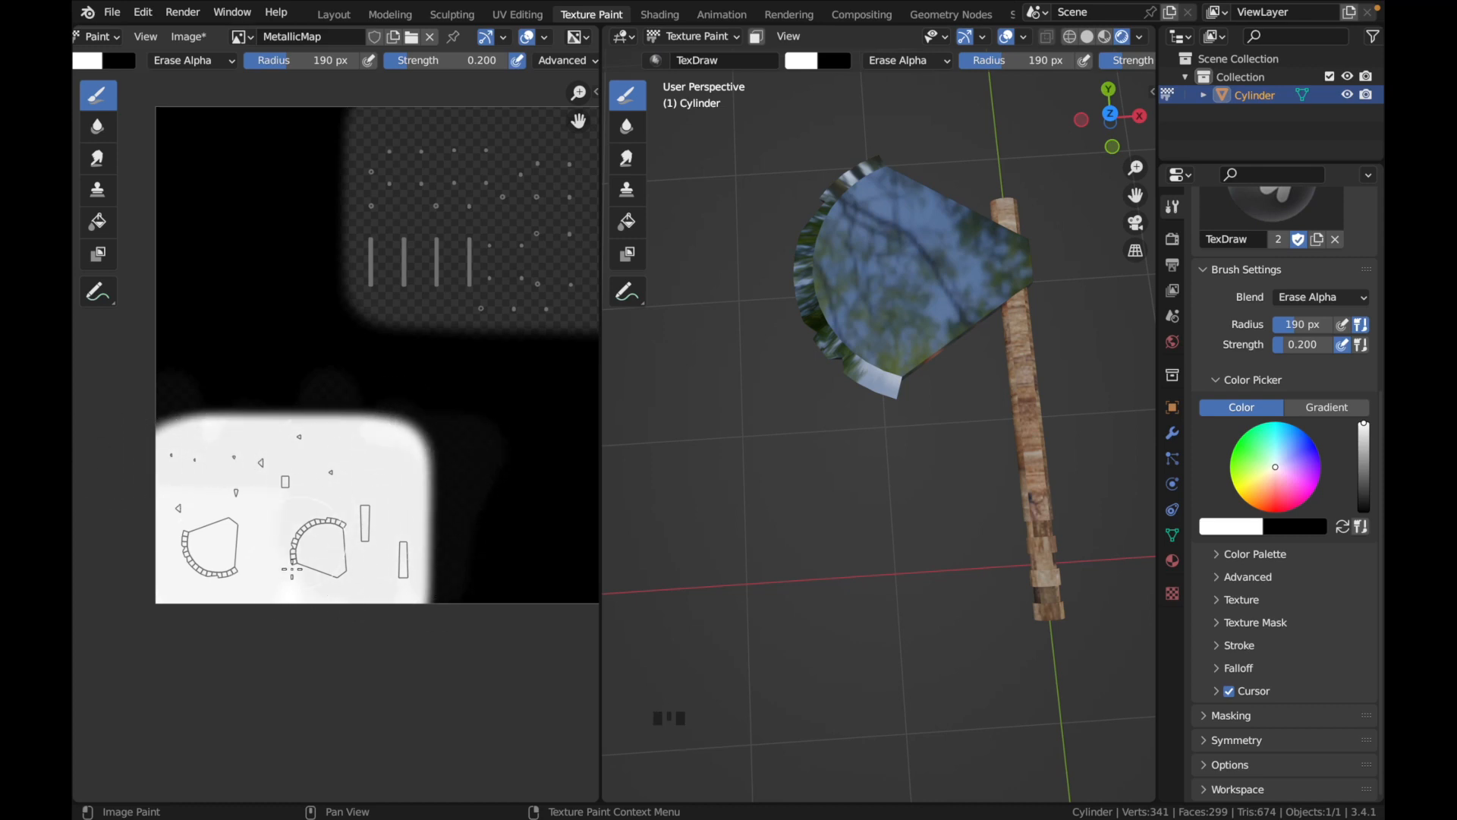
mouse_move(161, 469)
left_mouse_down()
mouse_move(201, 463)
mouse_move(189, 443)
mouse_move(356, 440)
mouse_move(397, 636)
mouse_move(347, 687)
mouse_move(281, 566)
left_mouse_up()
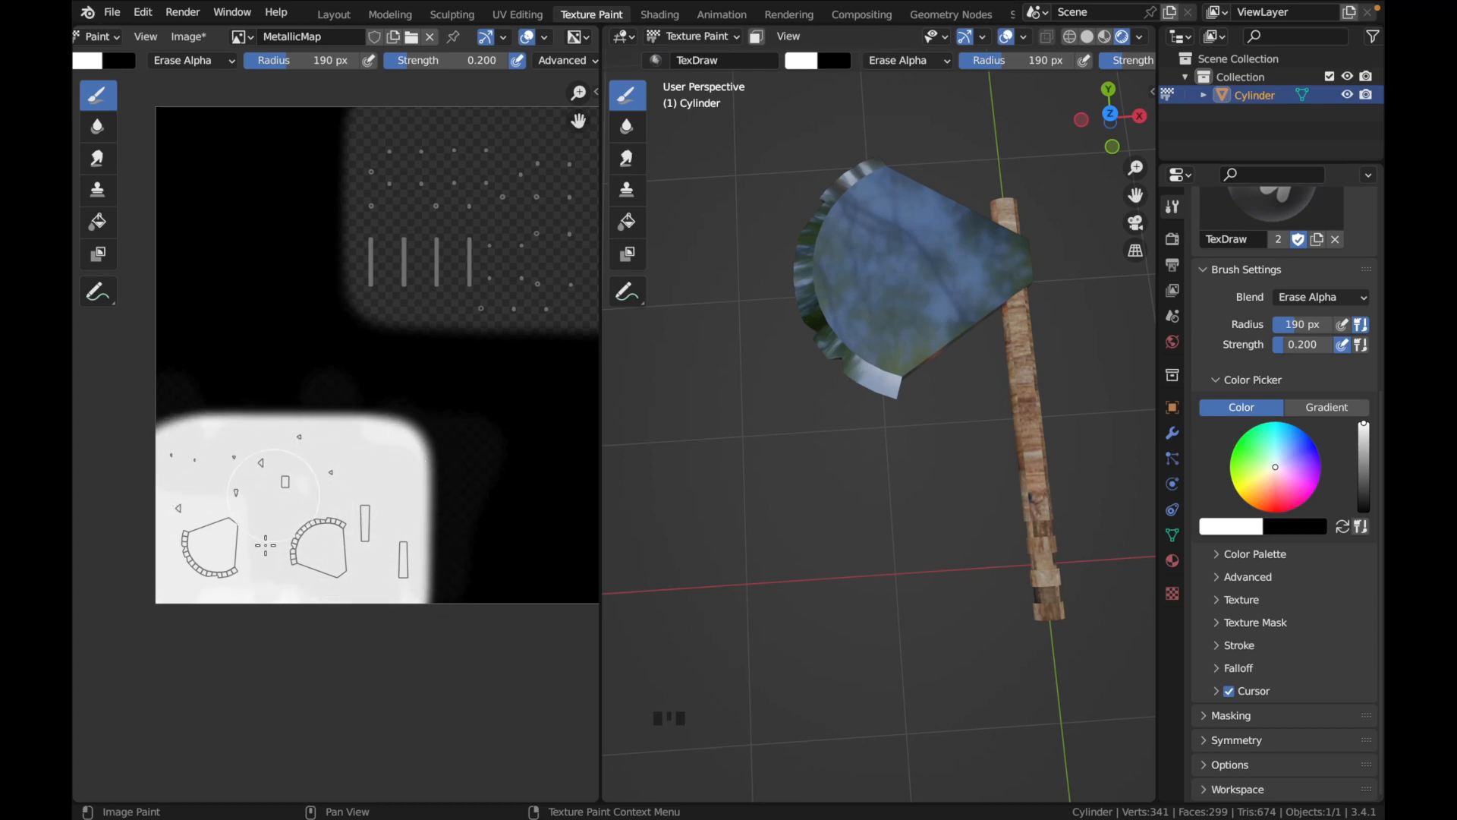
left_click_drag(147, 475, 331, 485)
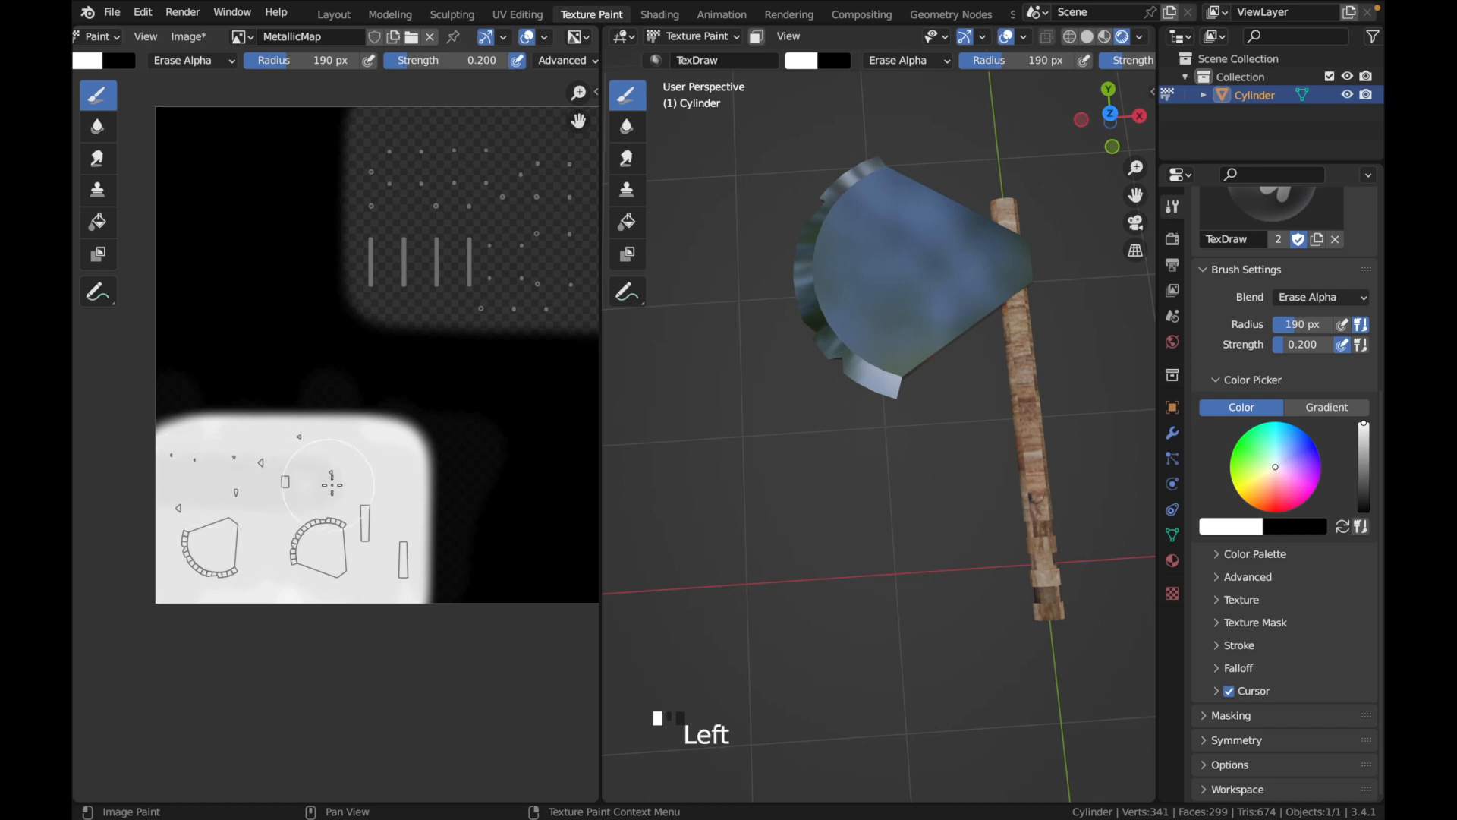
left_click_drag(169, 458, 245, 450)
mouse_move(373, 453)
left_mouse_down()
mouse_move(380, 524)
mouse_move(425, 543)
left_mouse_up()
mouse_move(263, 594)
left_mouse_down()
mouse_move(201, 553)
mouse_move(167, 566)
mouse_move(171, 585)
left_mouse_up()
middle_click_drag(723, 493, 727, 470)
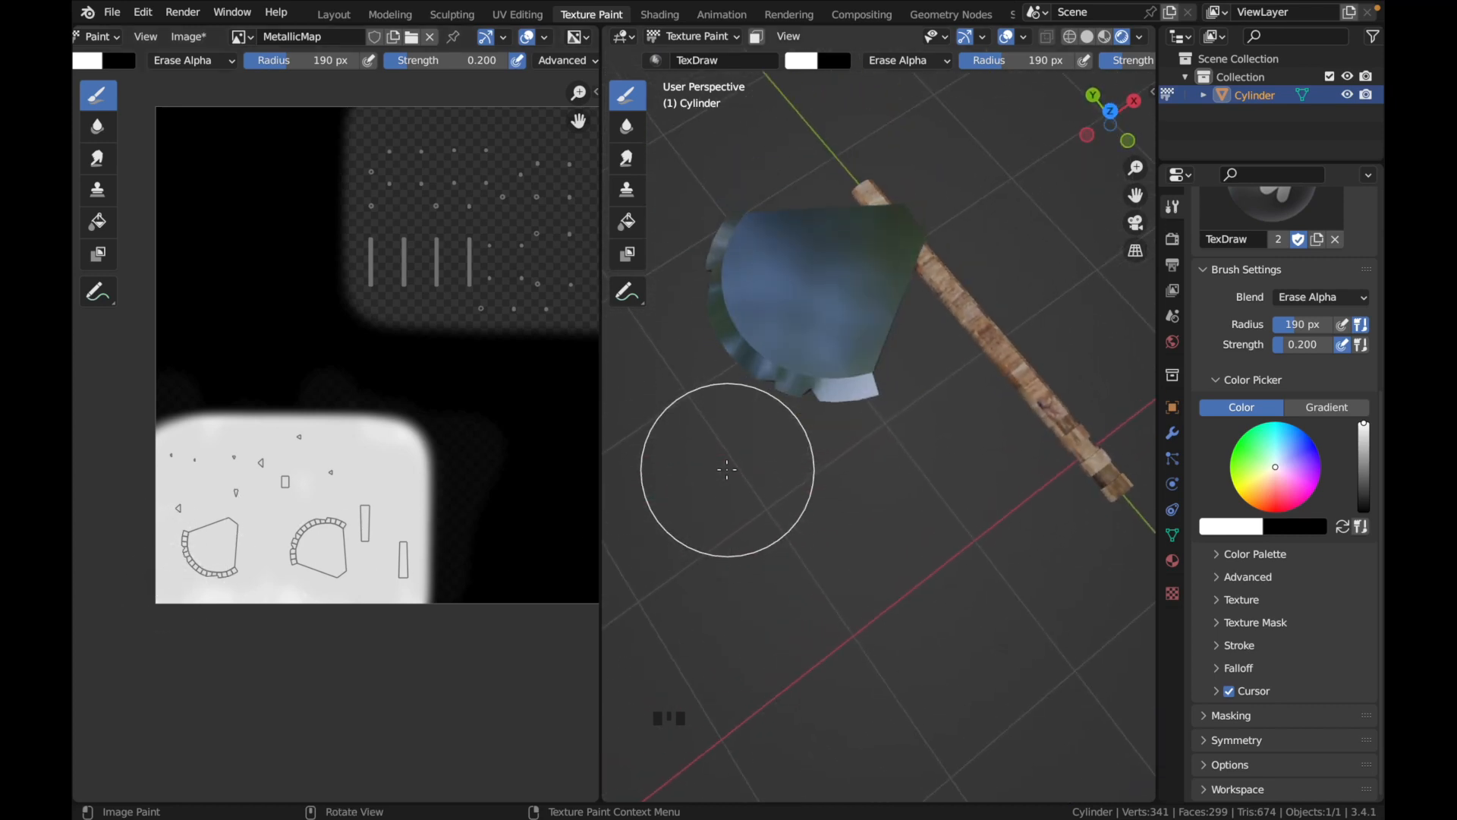
mouse_move(326, 579)
left_mouse_down()
mouse_move(372, 565)
mouse_move(390, 602)
mouse_move(384, 469)
mouse_move(228, 486)
mouse_move(273, 455)
mouse_move(488, 449)
mouse_move(278, 577)
left_mouse_up()
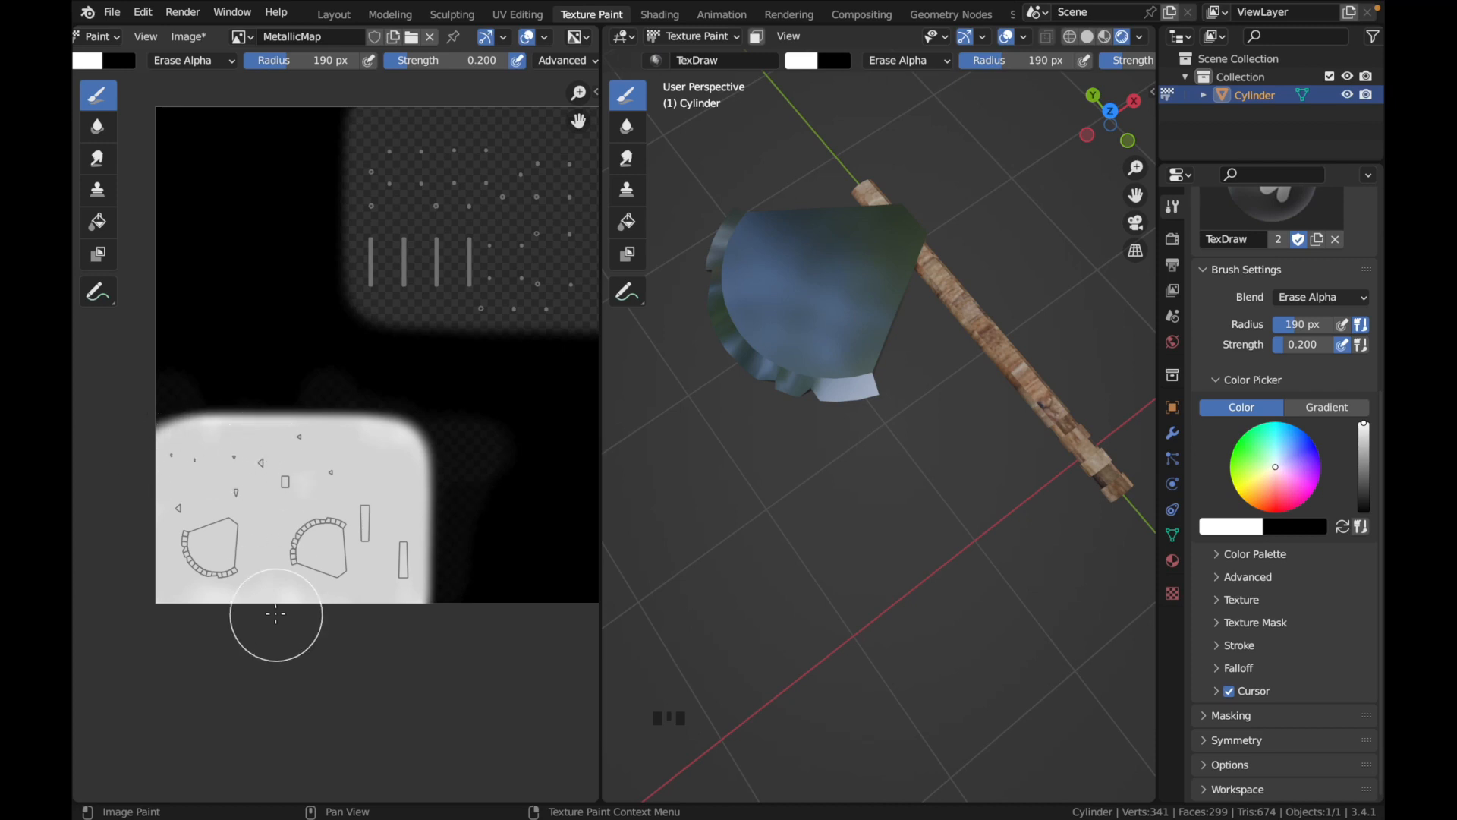
middle_click_drag(797, 456, 816, 463)
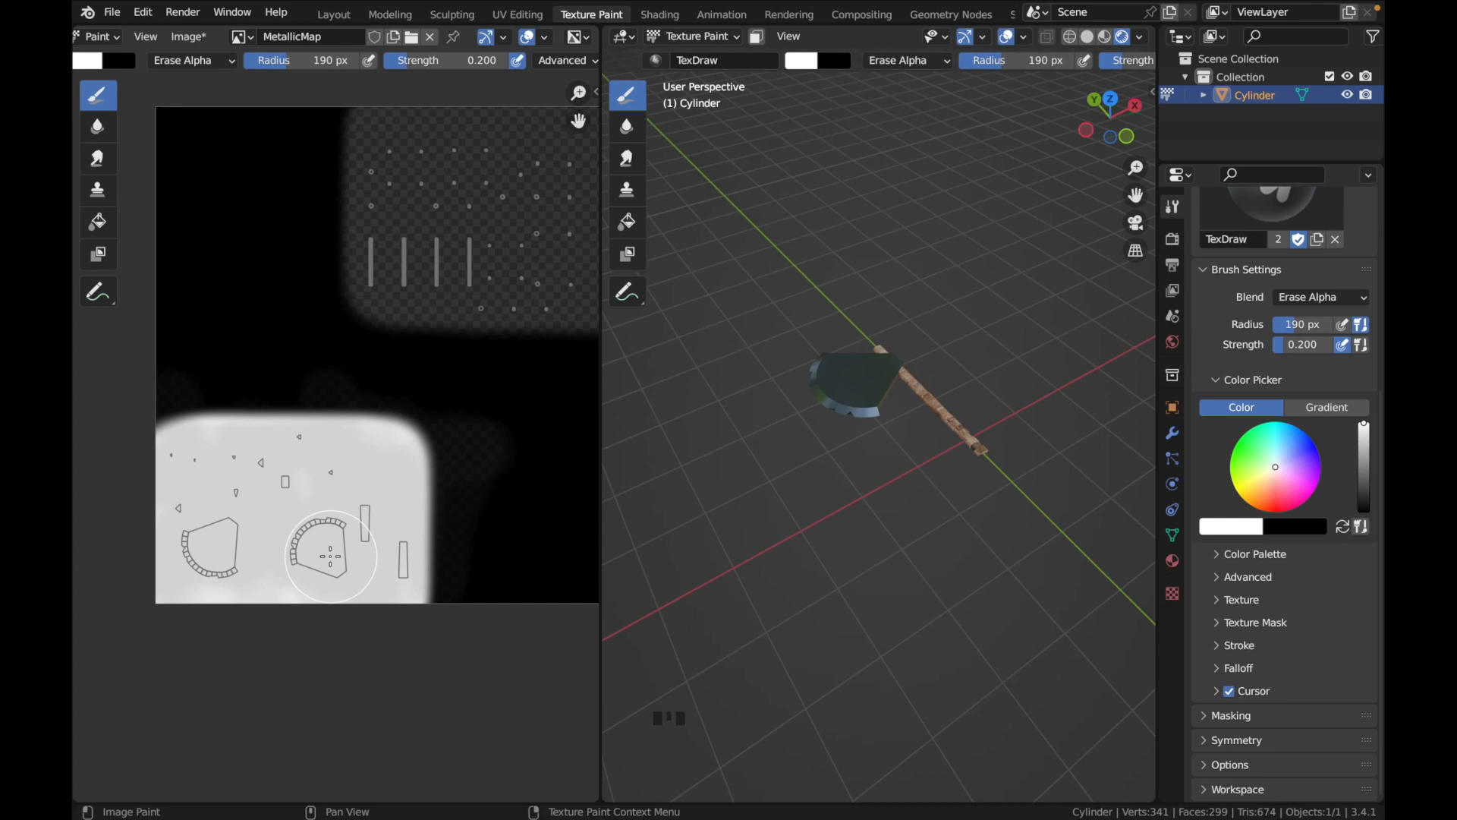
middle_click_drag(857, 392, 860, 393)
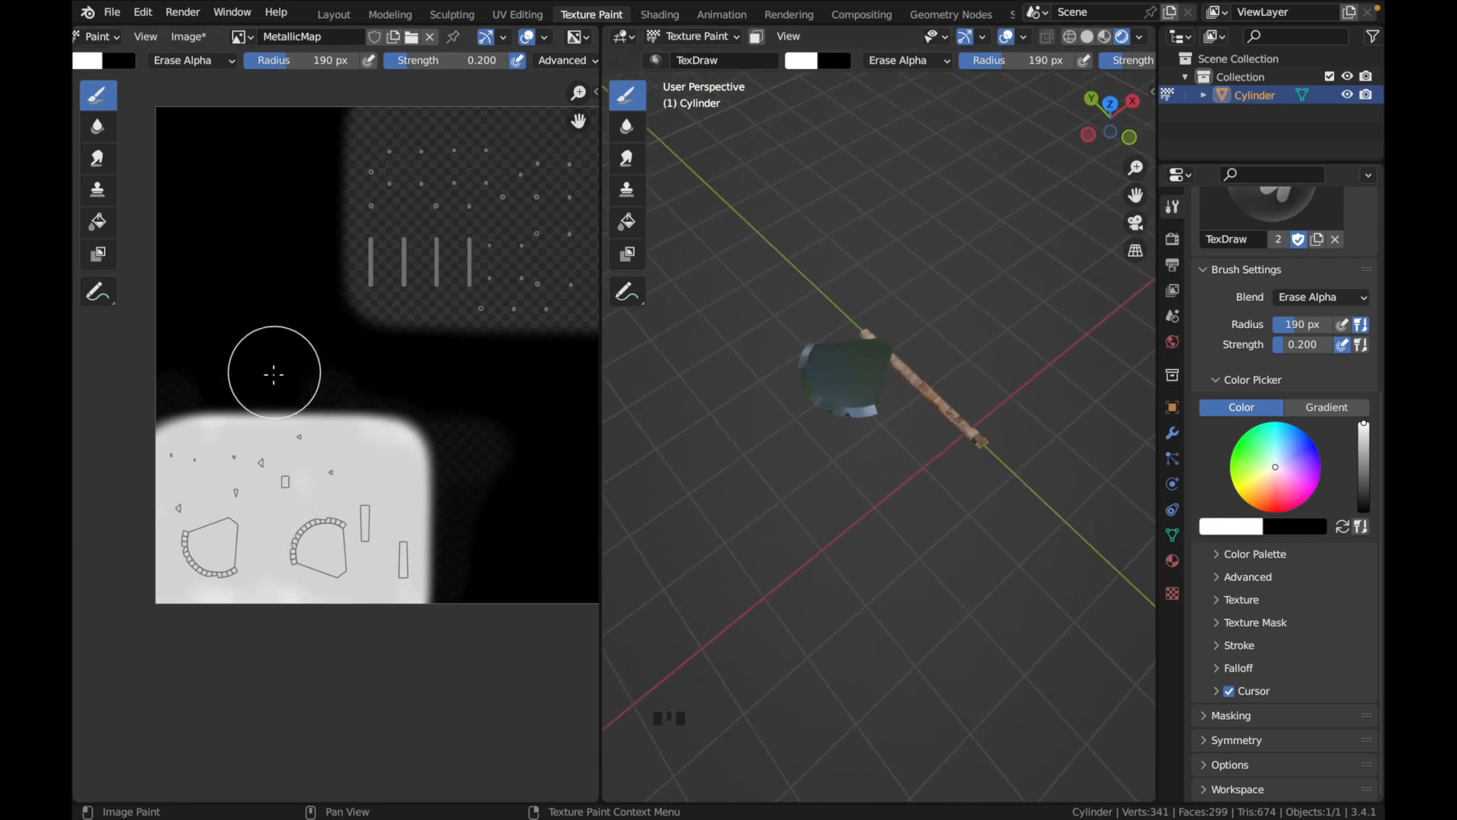
middle_click_drag(845, 439, 827, 366)
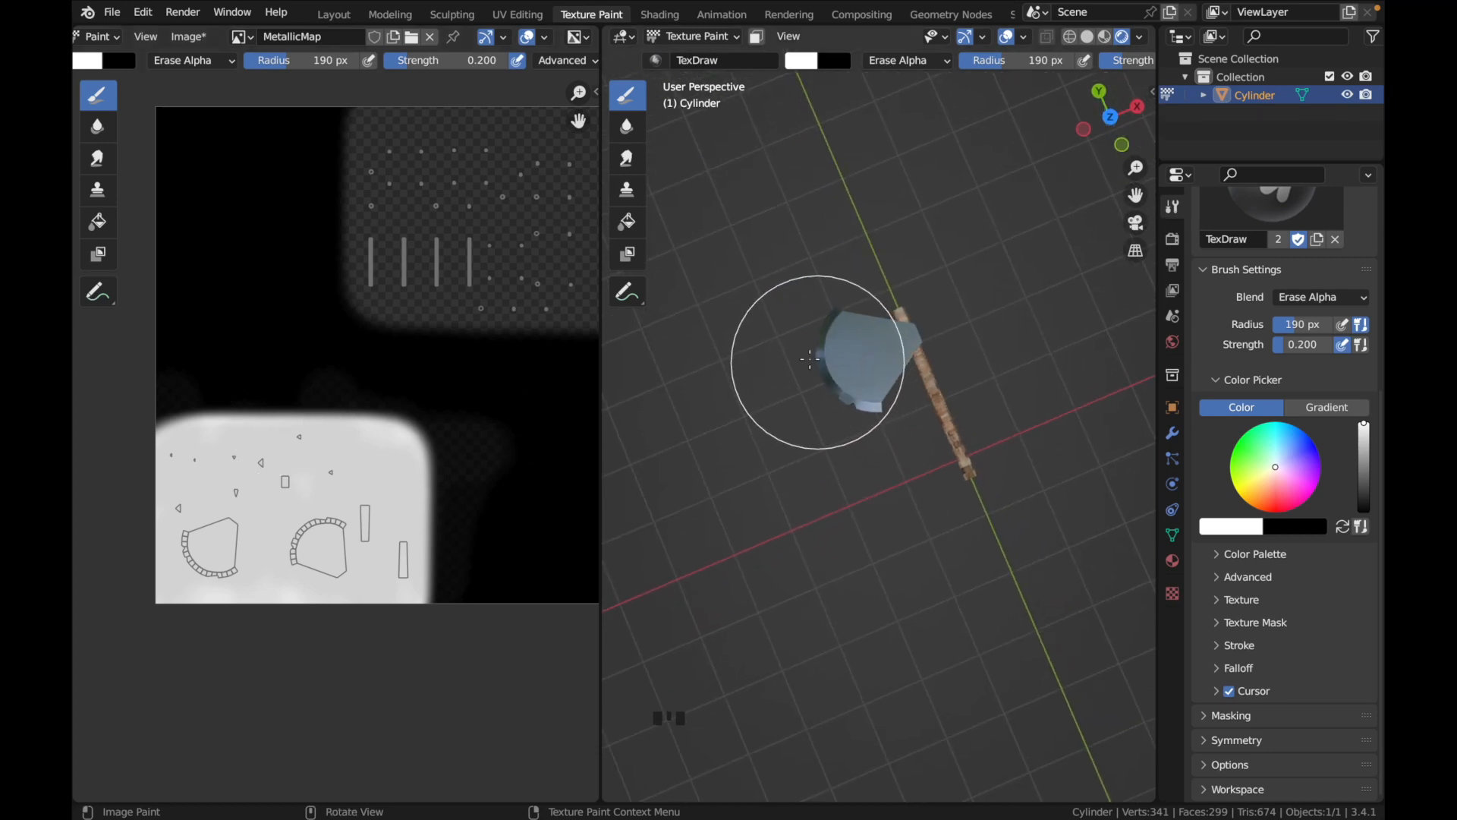
Save the MetallicMap image as MetallicMap.png in a new Desktop folder named Axe
left_click(199, 38)
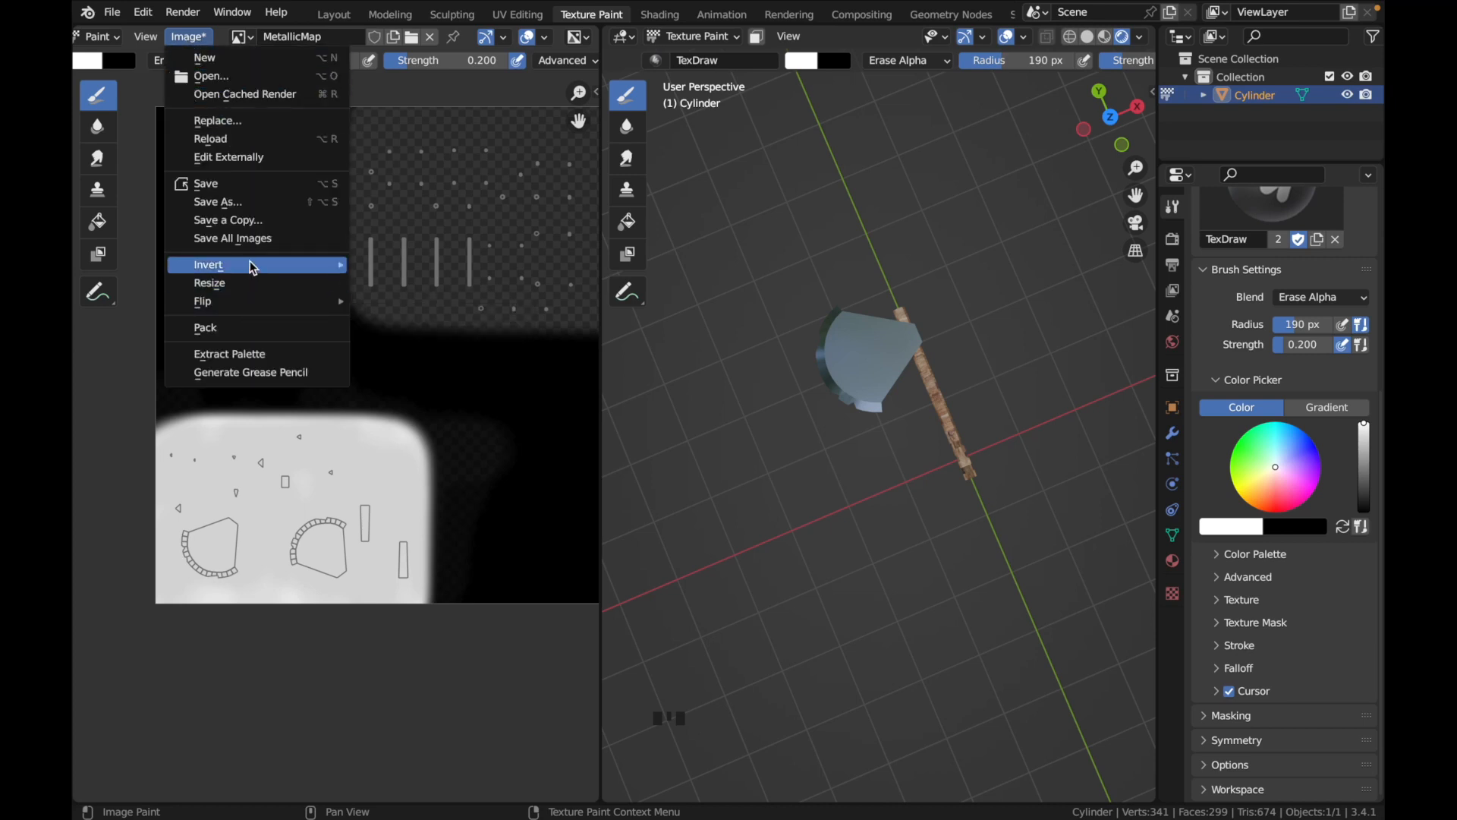
left_click(236, 202)
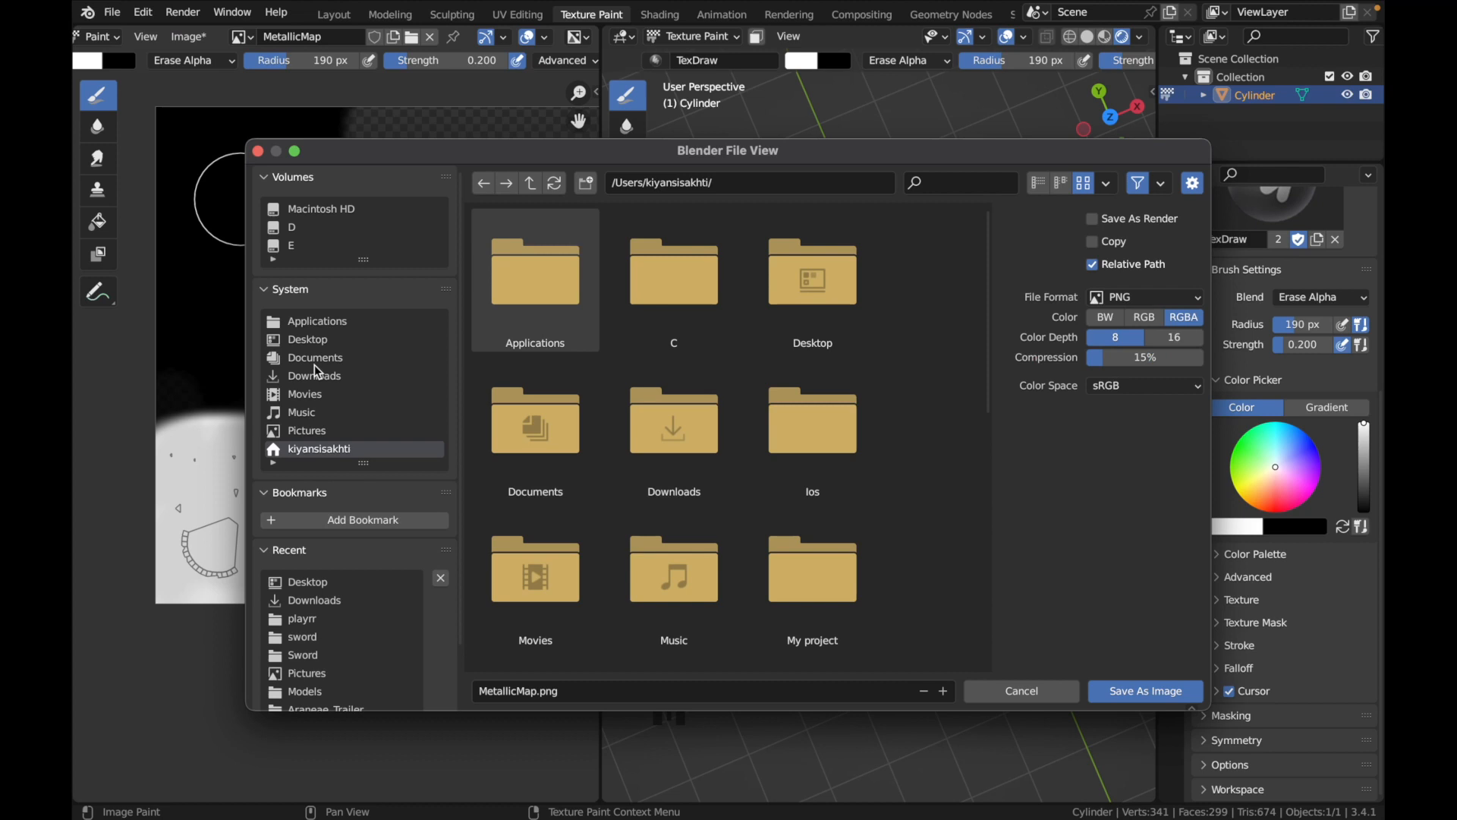
left_click(315, 340)
scroll(709, 467, "down", 5)
right_click(694, 621)
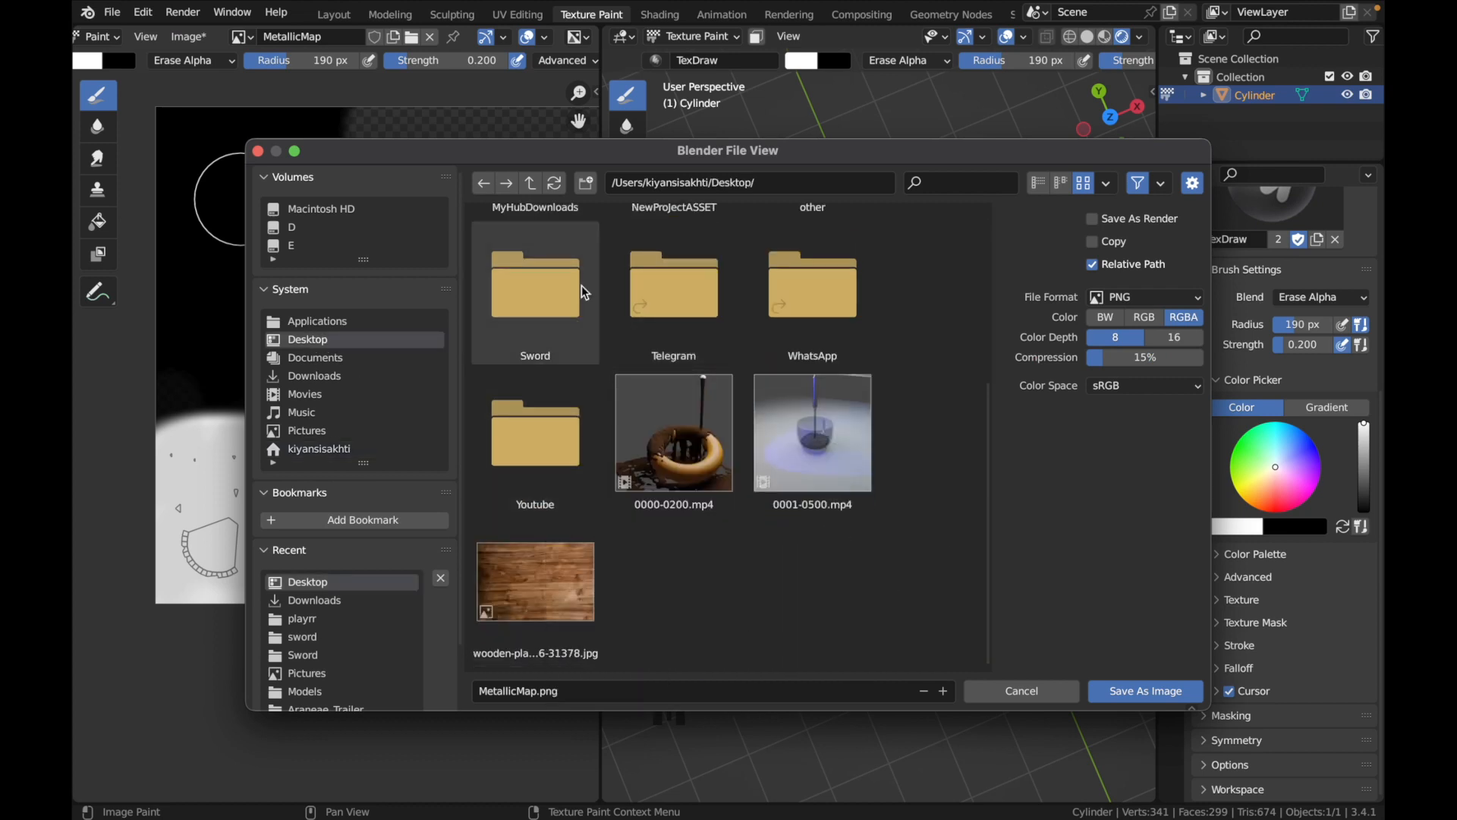
left_click(585, 182)
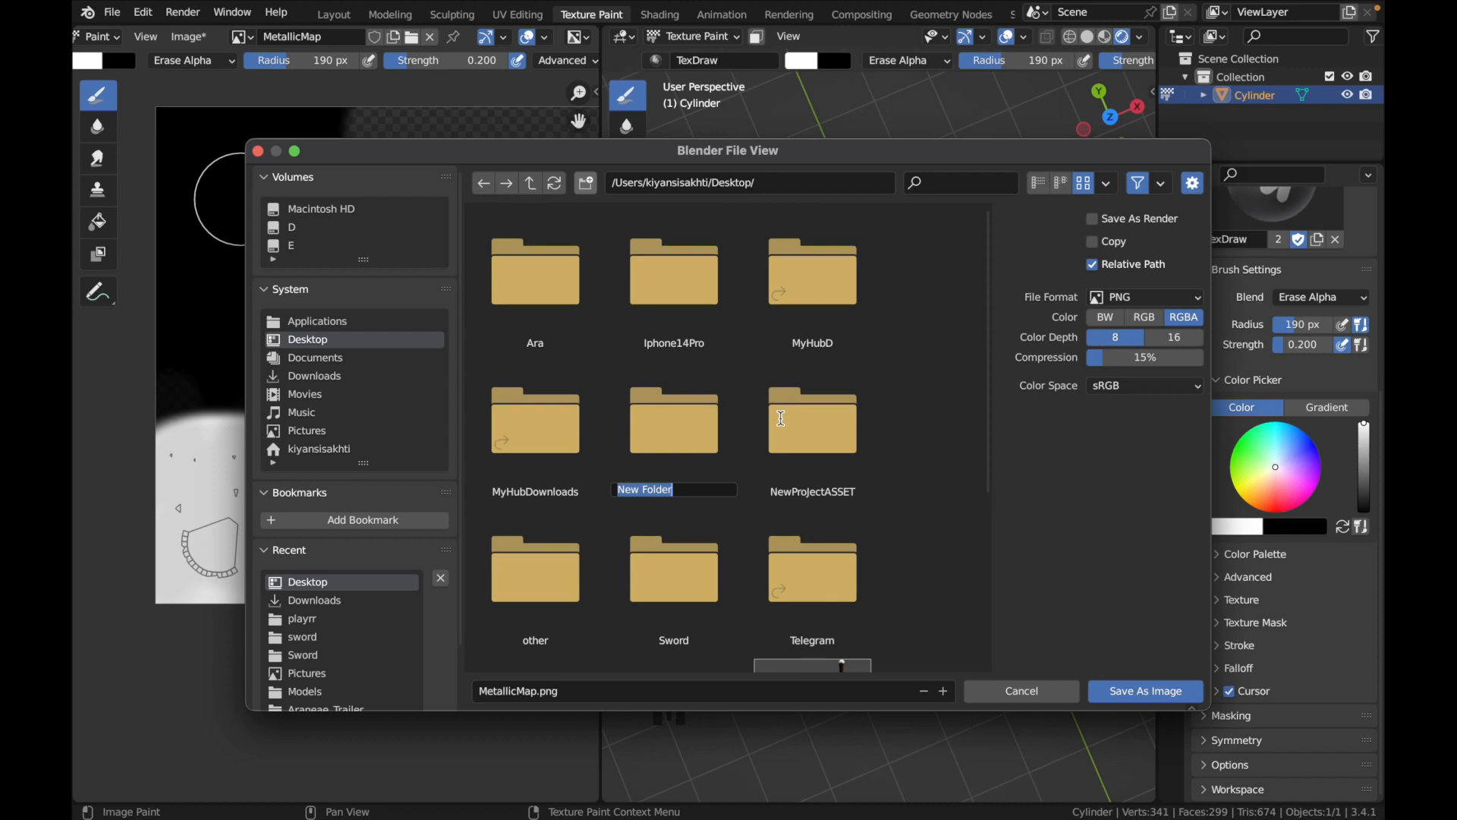
type("Axe")
key("Return")
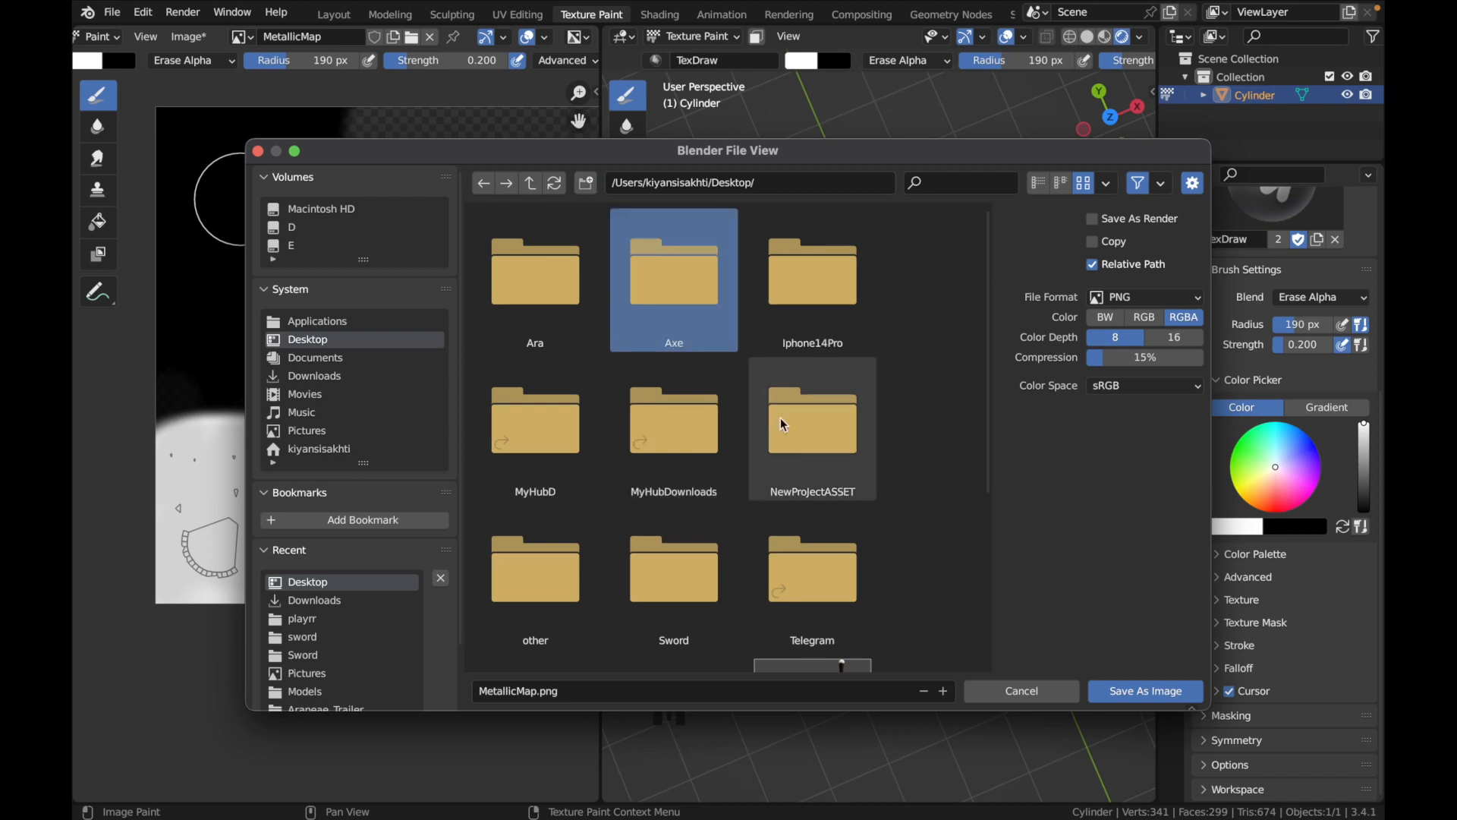
double_click(709, 302)
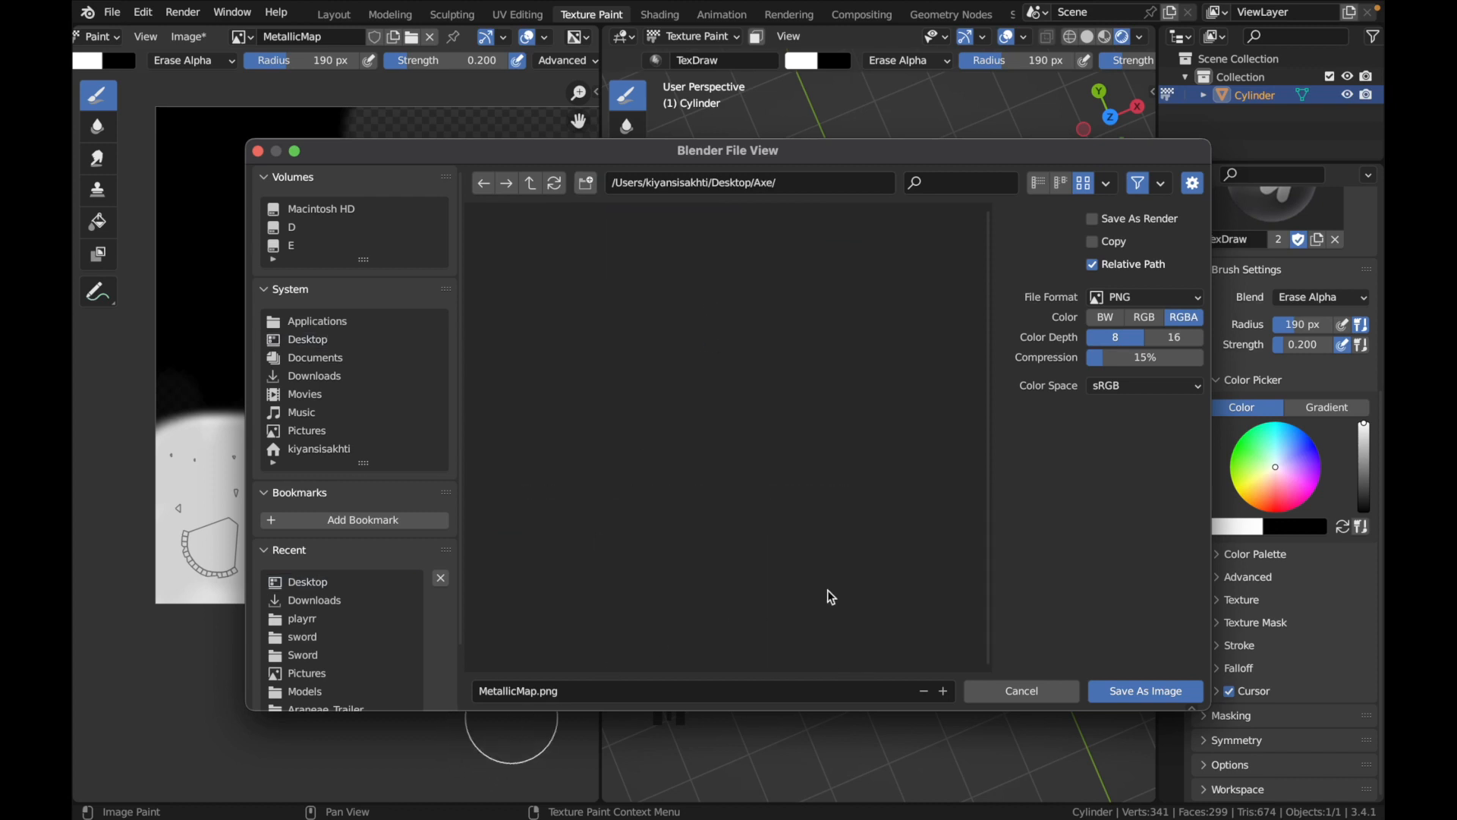
left_click(1127, 690)
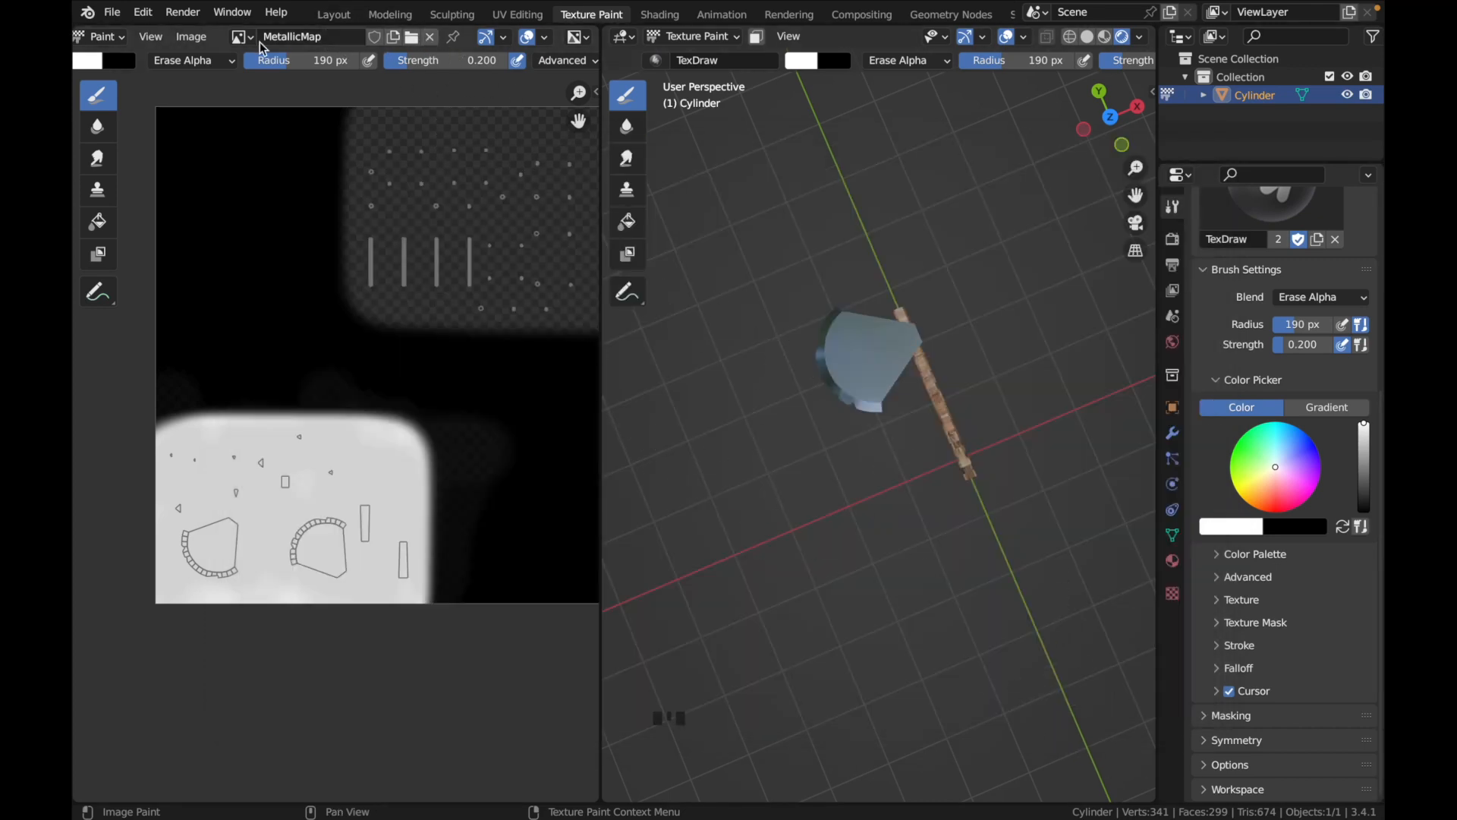
Switch the image editor to BaseColor and save that image as a file
left_click(240, 37)
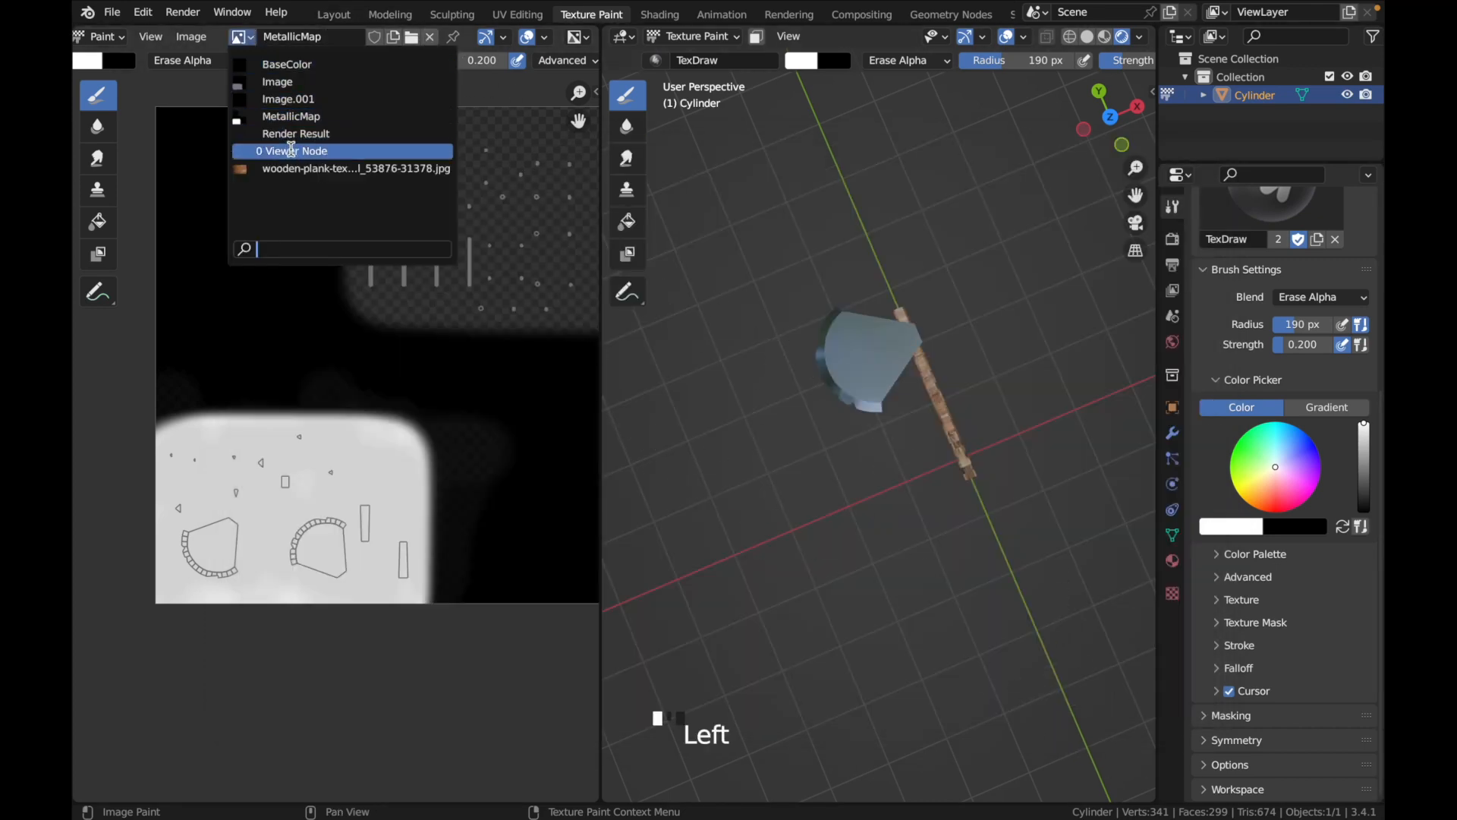
left_click(314, 65)
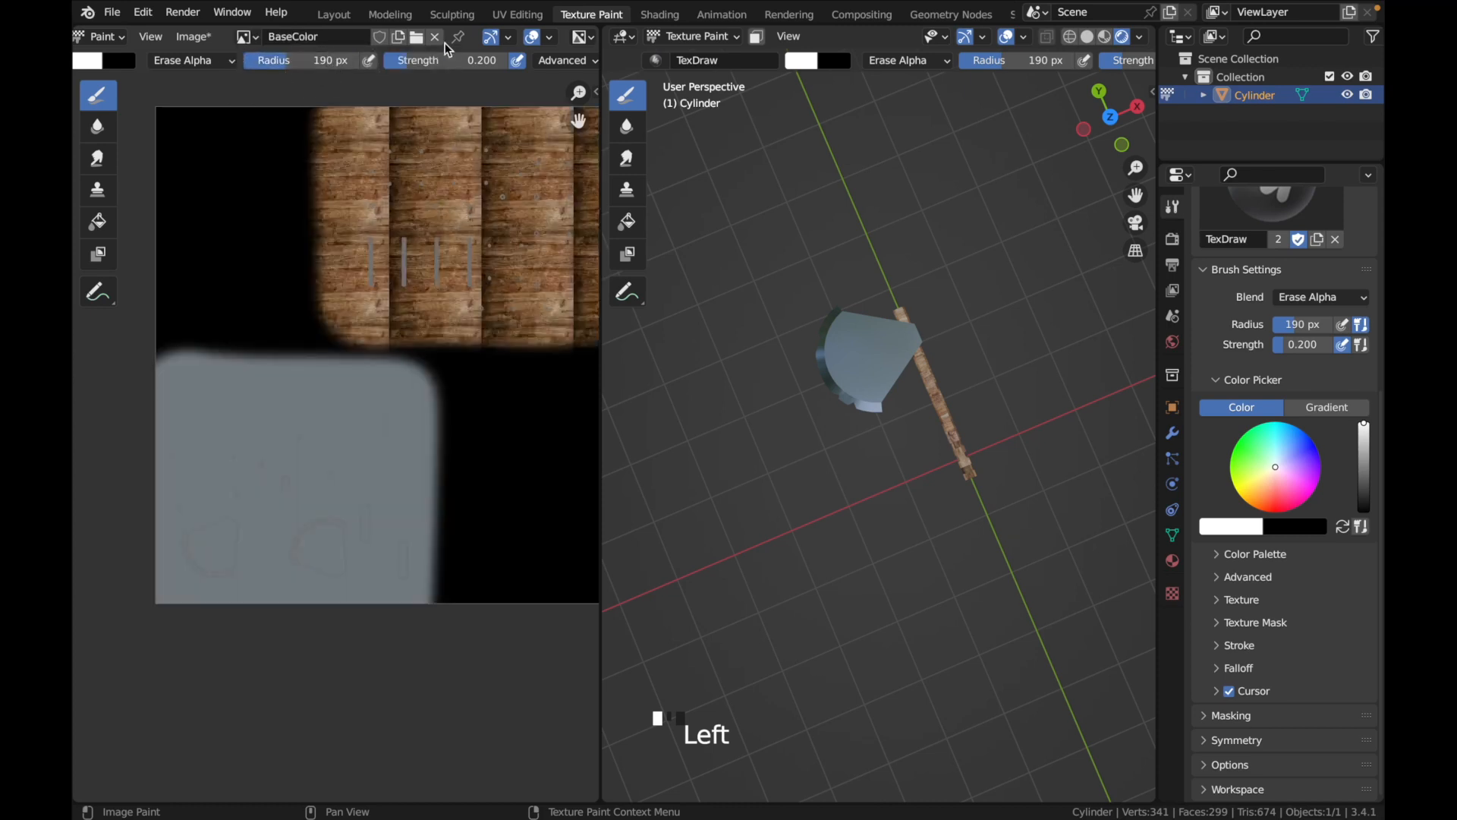
left_click(185, 39)
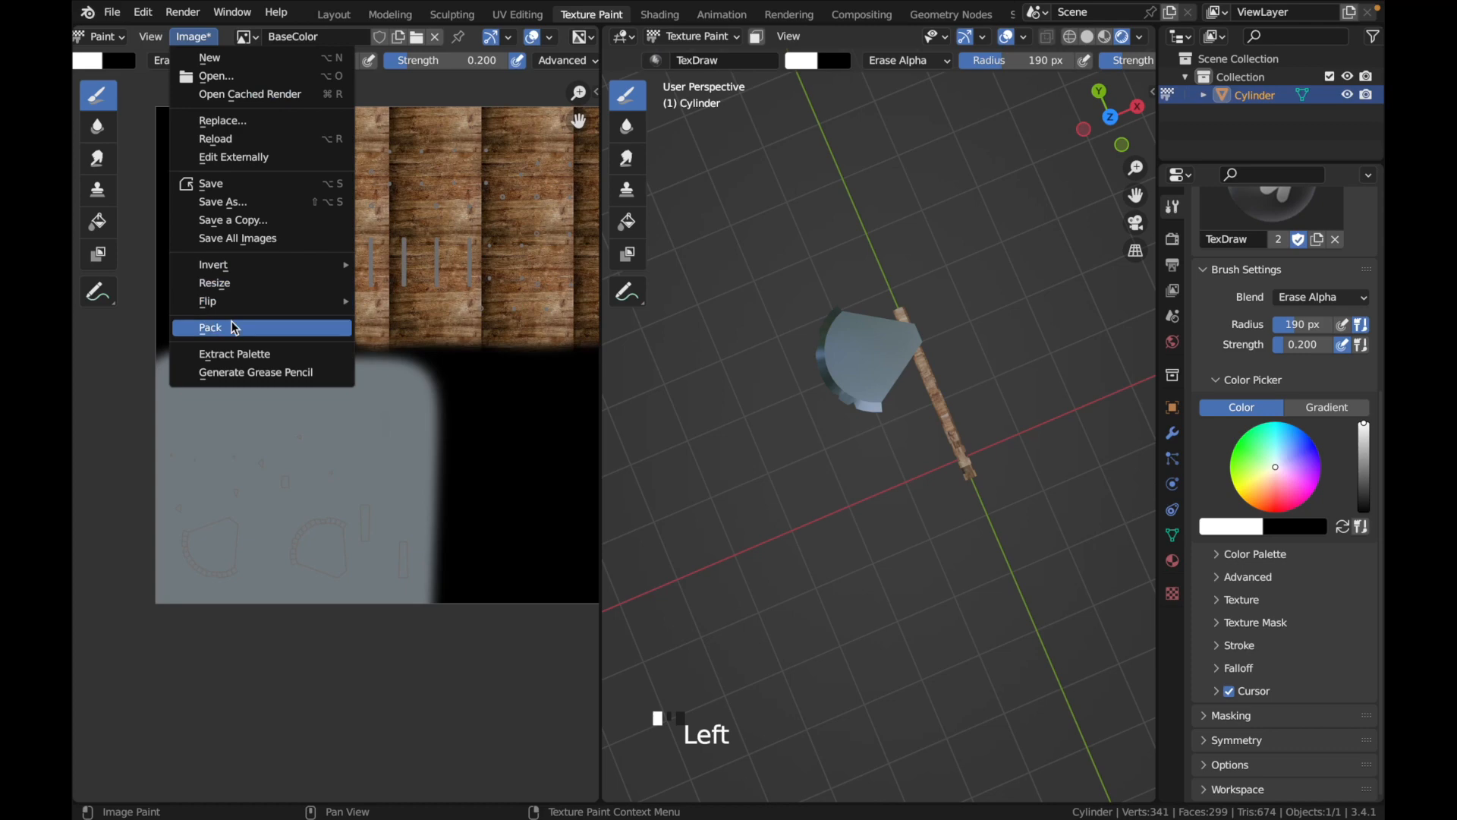
left_click(254, 203)
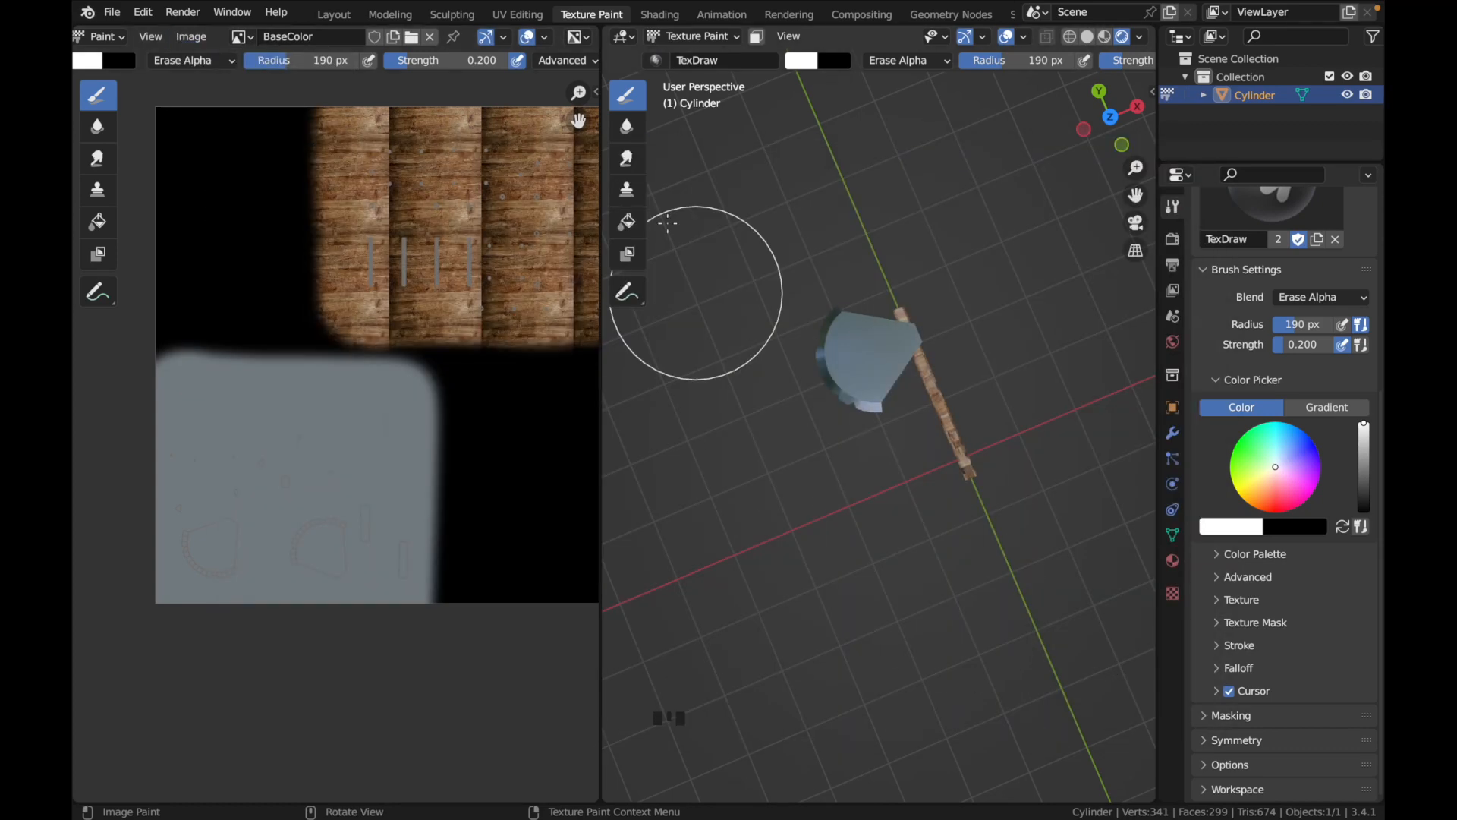
Return to the Layout workspace and start an FBX export with the Desktop's Axe folder as its destination
left_click(338, 14)
left_click(143, 12)
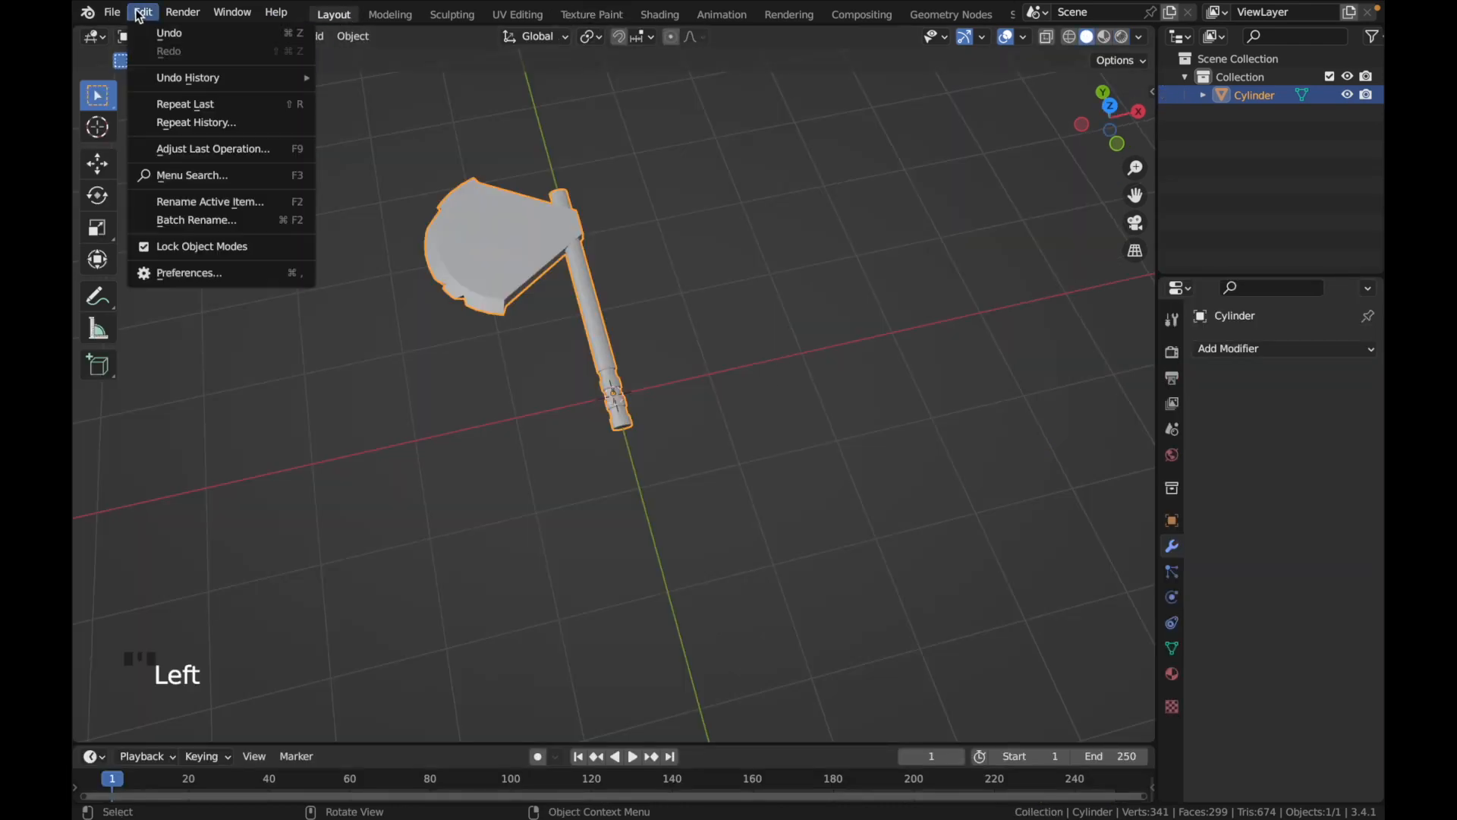
mouse_move(112, 12)
mouse_move(156, 278)
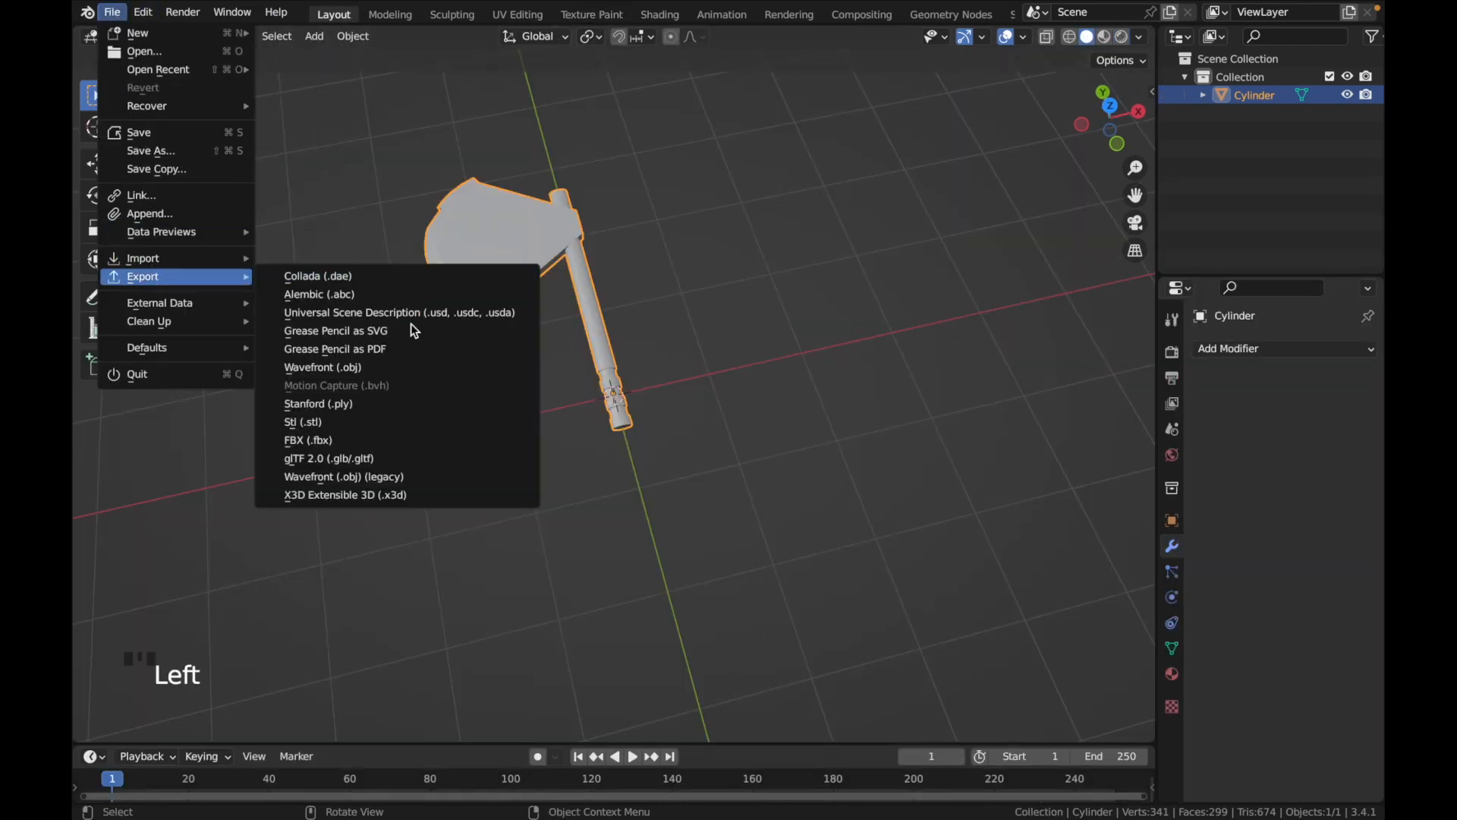
left_click(367, 440)
scroll(535, 422, "down", 2)
left_click(296, 291)
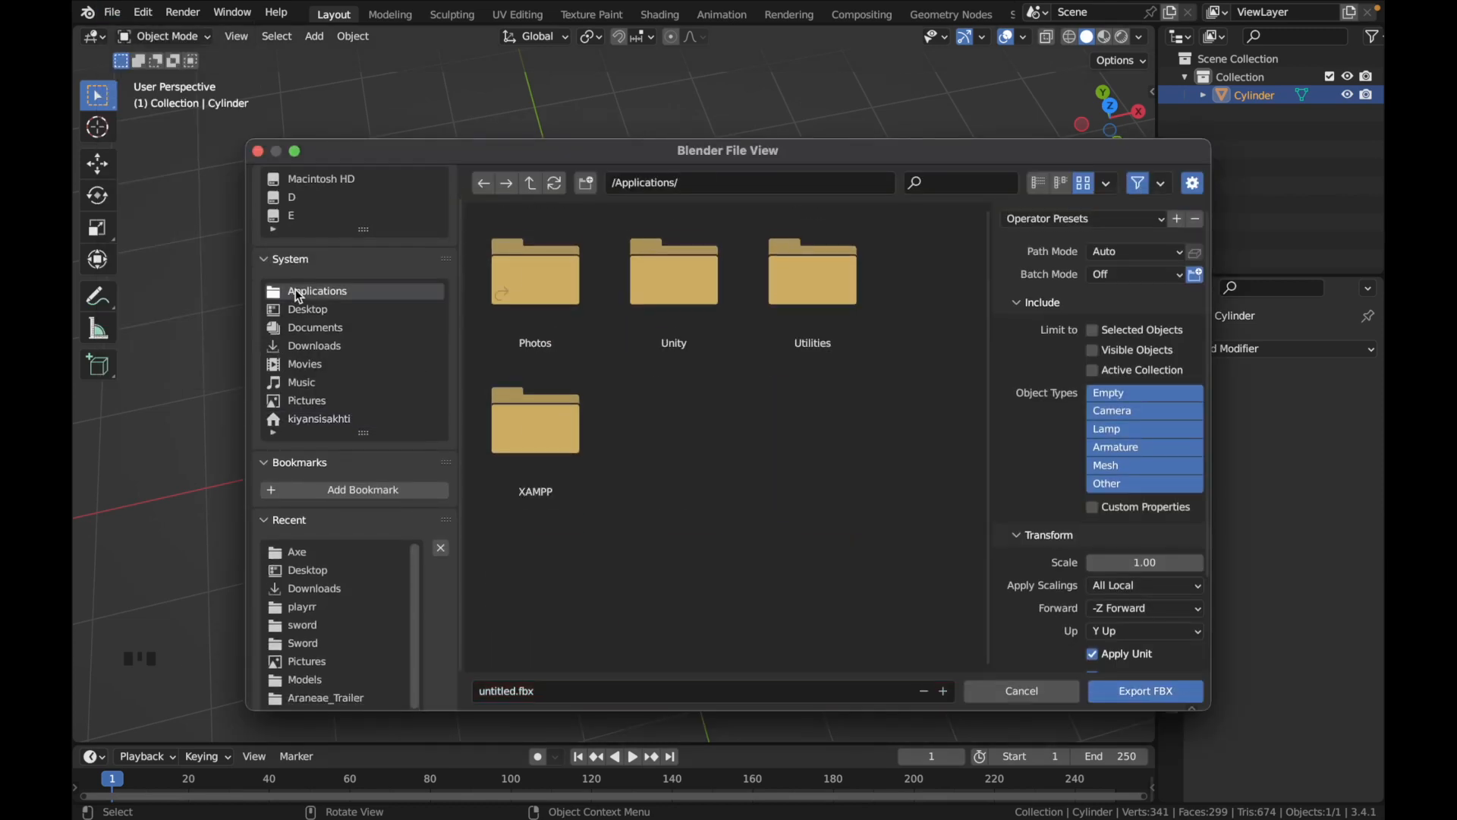
left_click(299, 306)
left_click(673, 257)
double_click(672, 257)
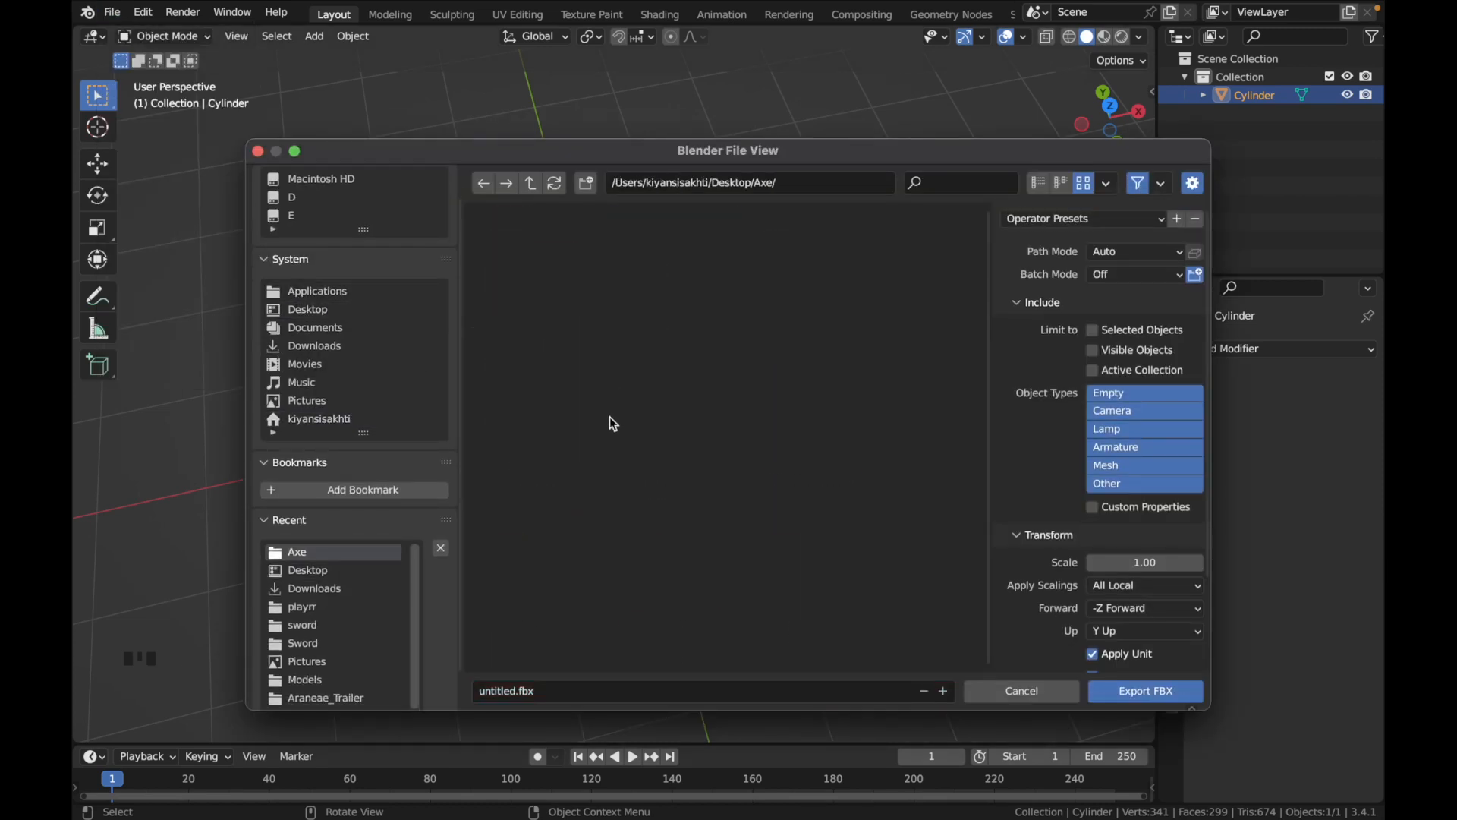
Name the export file RPGAxe.fbx, enable Apply Transform, and export the FBX
left_click(518, 693)
key("BackSpace")
type("RPGAxe")
scroll(1026, 583, "down", 4)
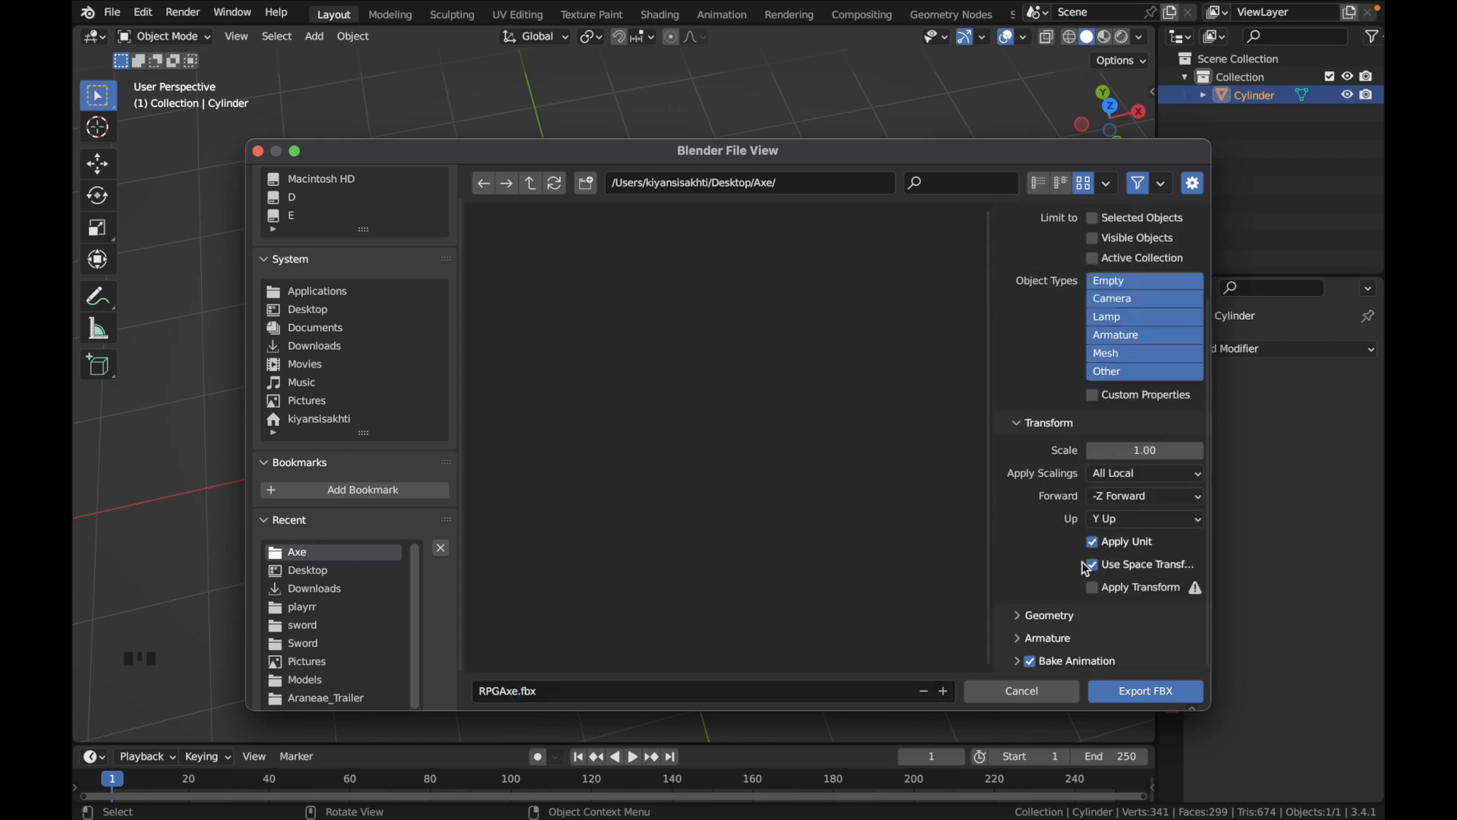
left_click(1093, 588)
scroll(1036, 661, "up", 4)
scroll(1059, 645, "down", 4)
scroll(1070, 660, "up", 4)
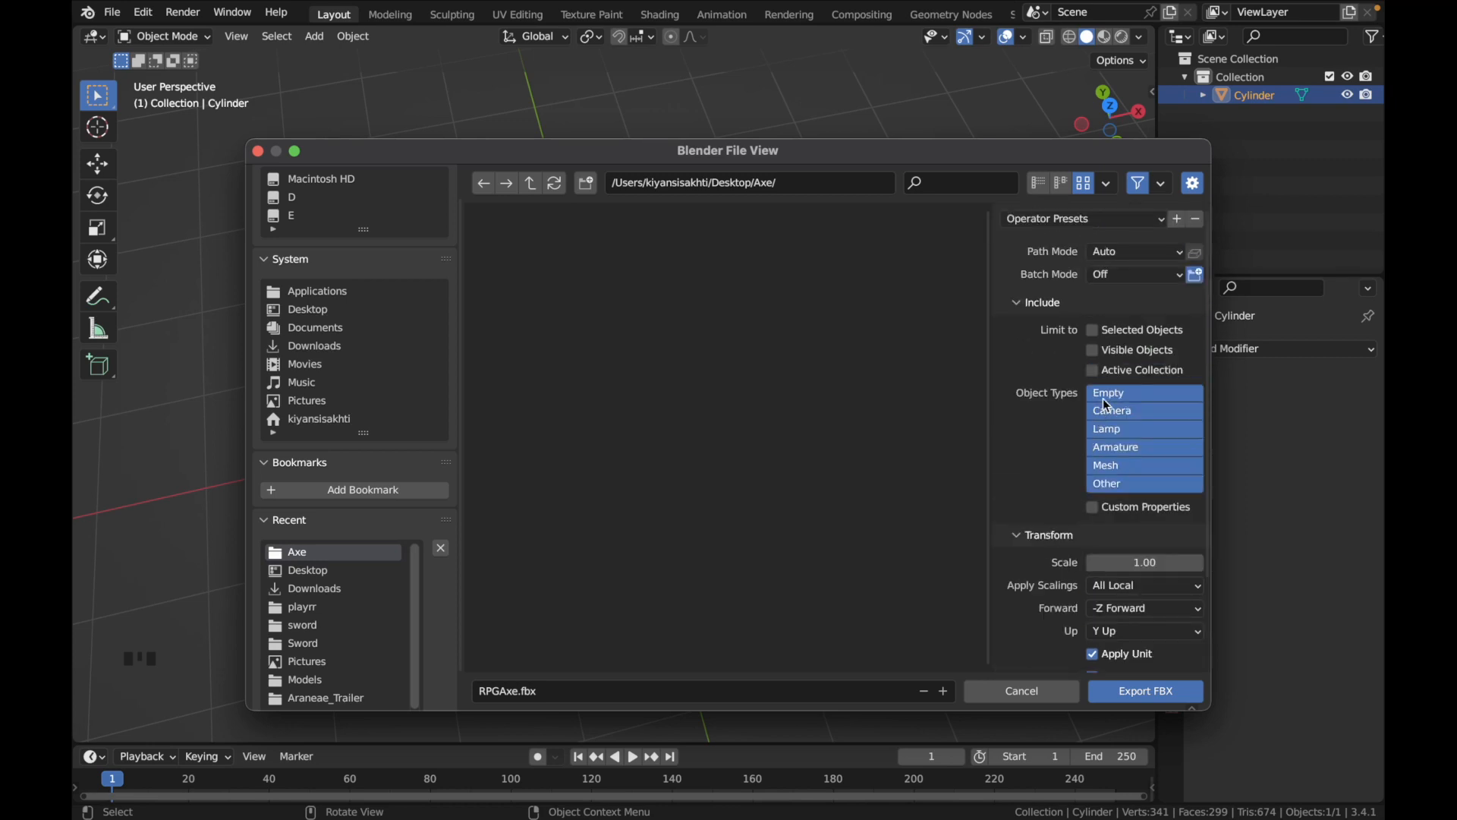
scroll(1108, 409, "down", 5)
left_click(1122, 692)
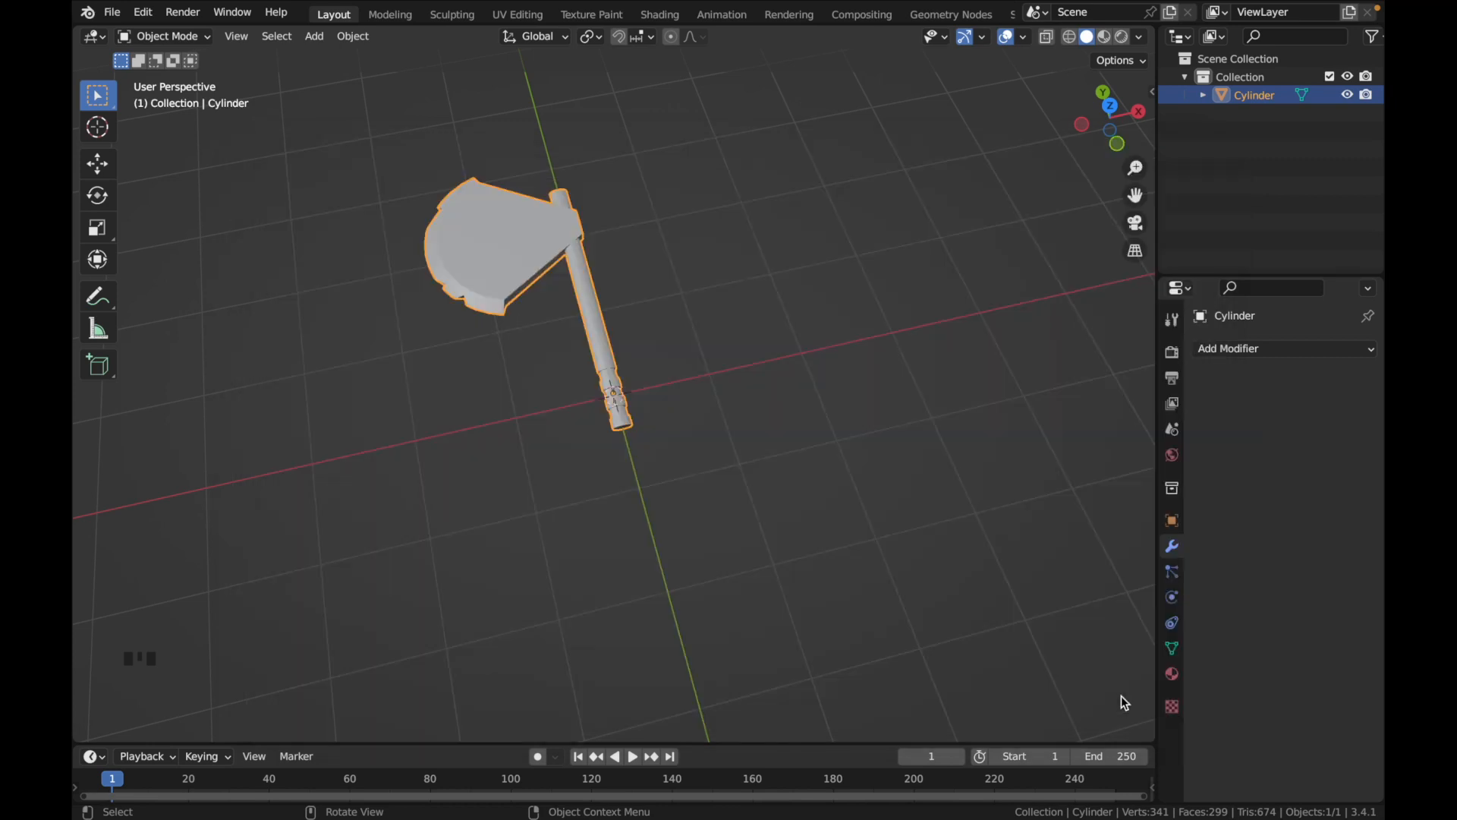
middle_click_drag(737, 464, 736, 461)
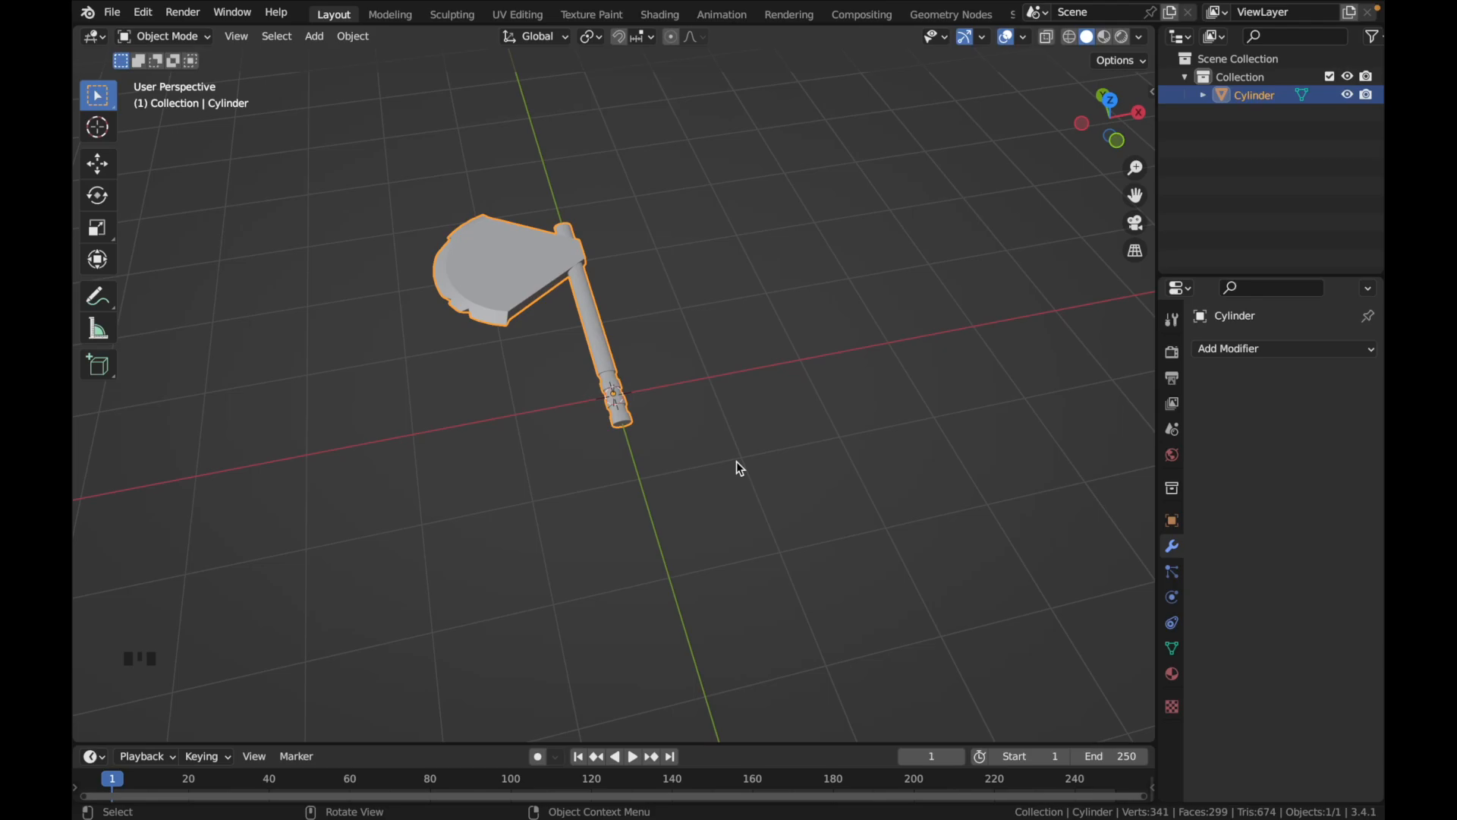